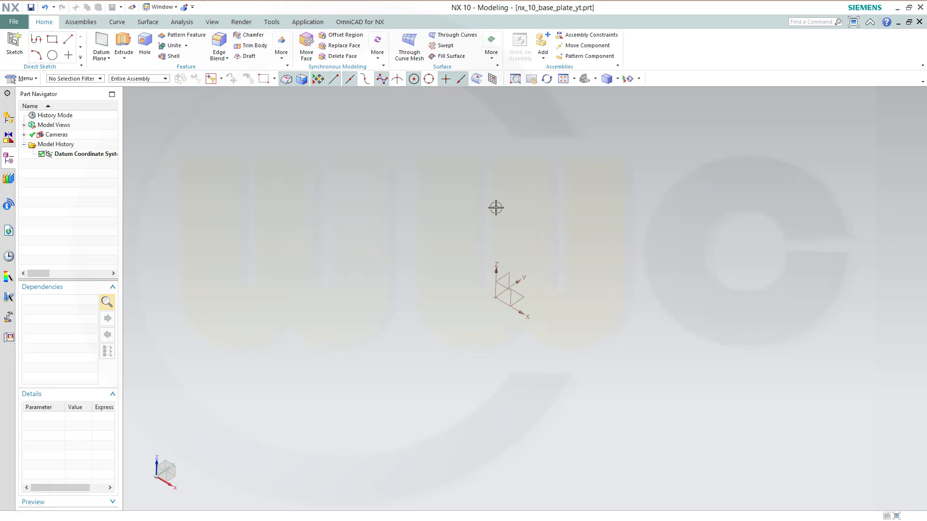
# Create an At Distance datum plane offset 400 mm from the datum coordinate system's XZ plane
pyautogui.click(102, 44)
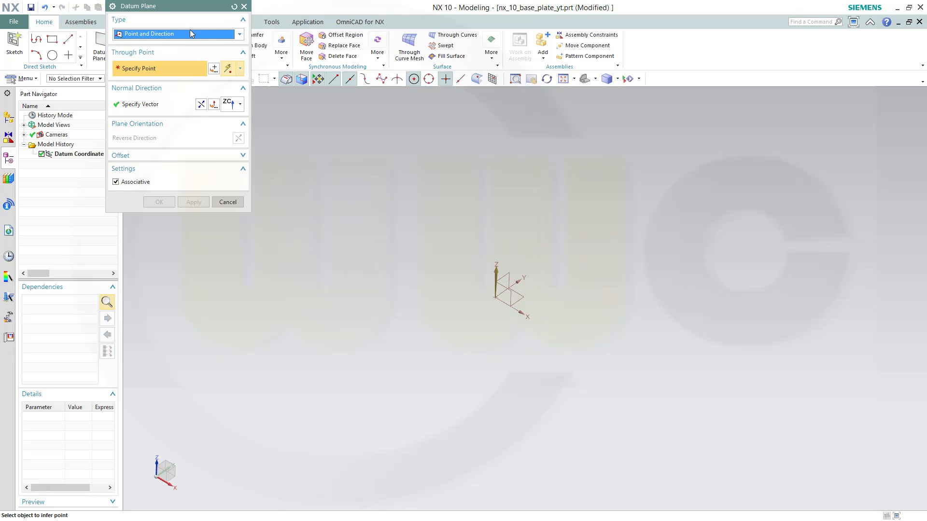
pyautogui.click(239, 34)
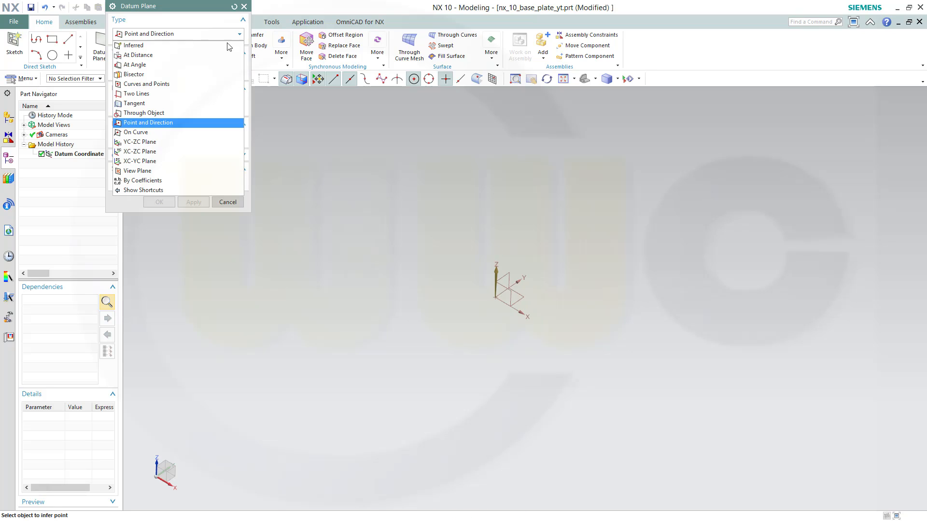
pyautogui.click(164, 57)
pyautogui.click(510, 291)
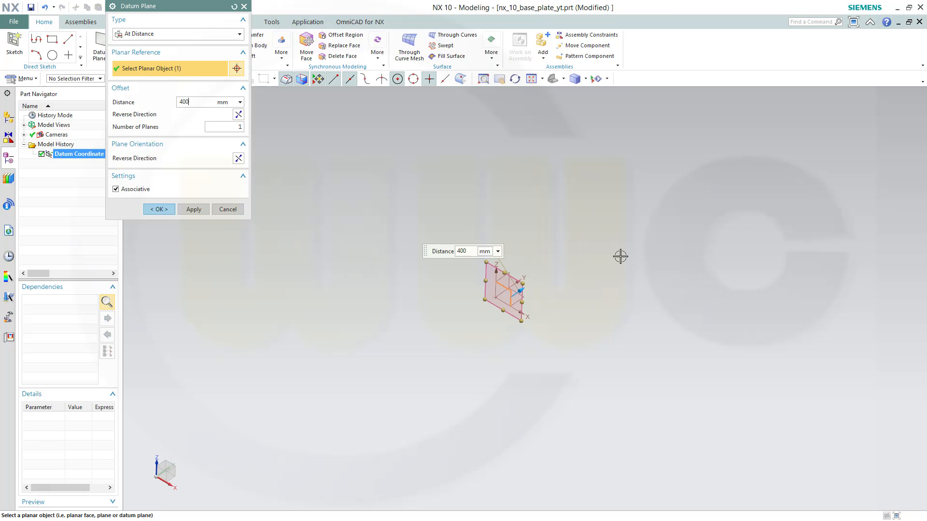
pyautogui.press('Return')
pyautogui.click(194, 209)
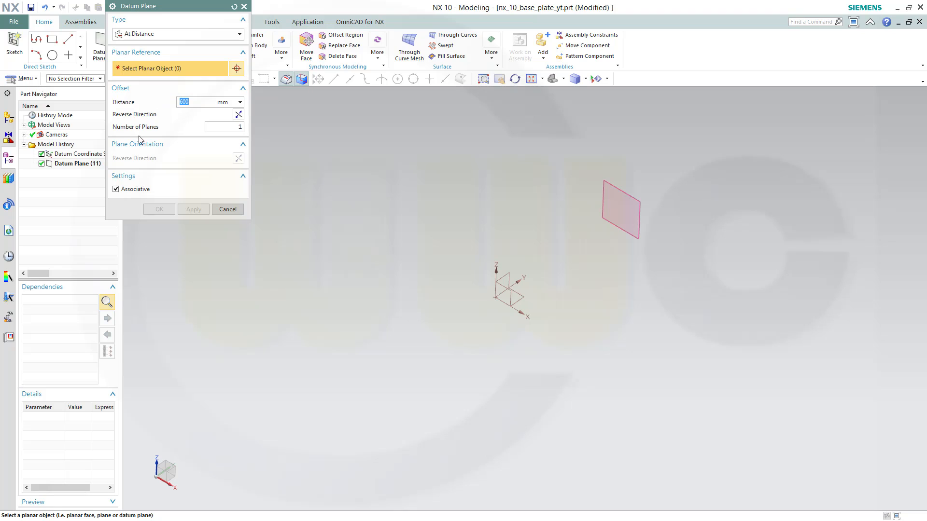
# Create a second datum plane offset 600 mm from the XZ plane
pyautogui.click(503, 288)
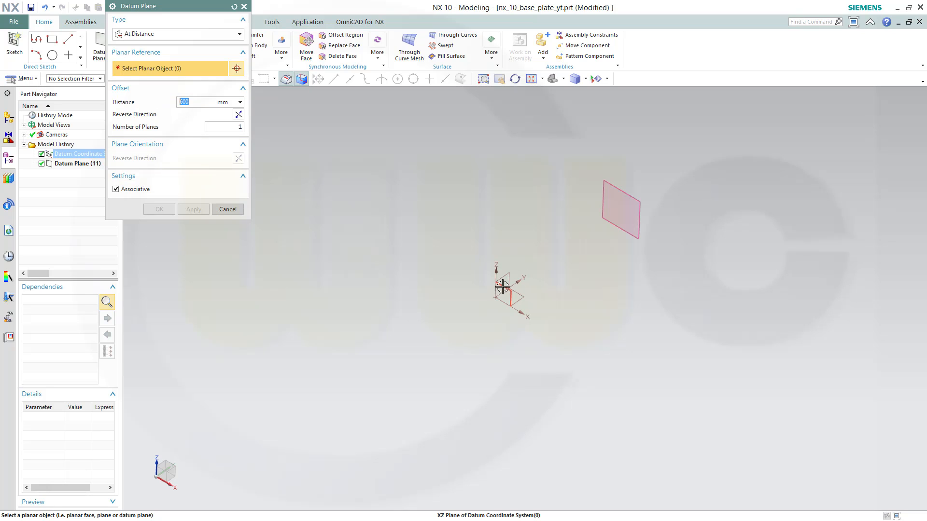
pyautogui.click(194, 209)
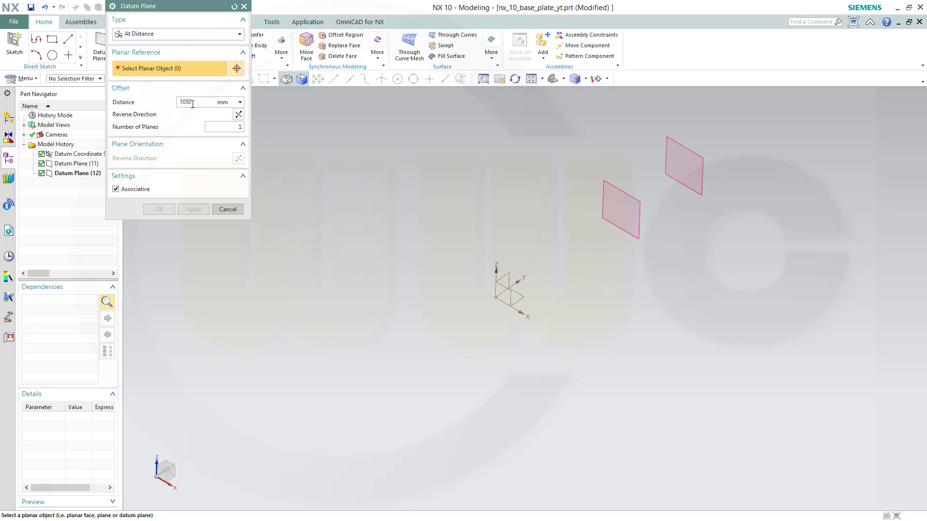
# Create a third datum plane offset 1050 mm from the XZ plane
pyautogui.click(502, 293)
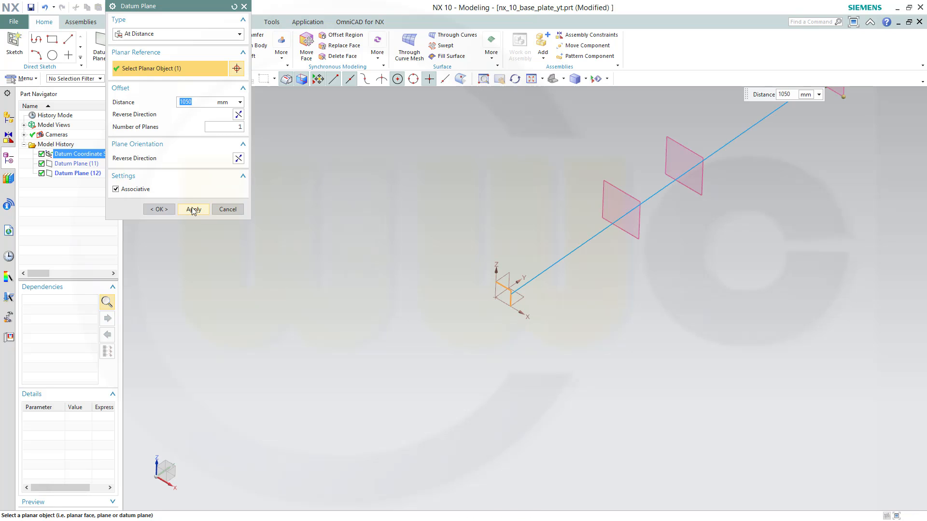
pyautogui.click(193, 210)
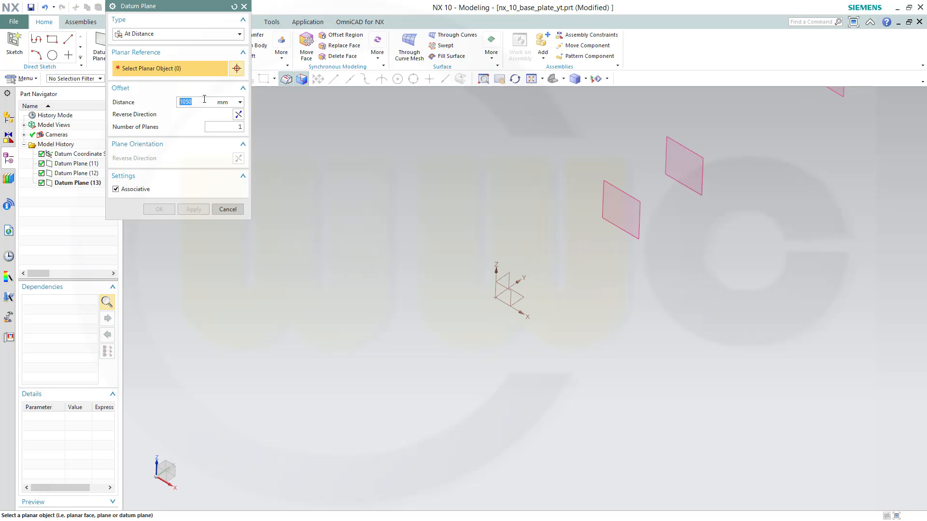
# Create a fourth datum plane offset 1500 mm from the XZ plane
pyautogui.write('1')
pyautogui.click(503, 293)
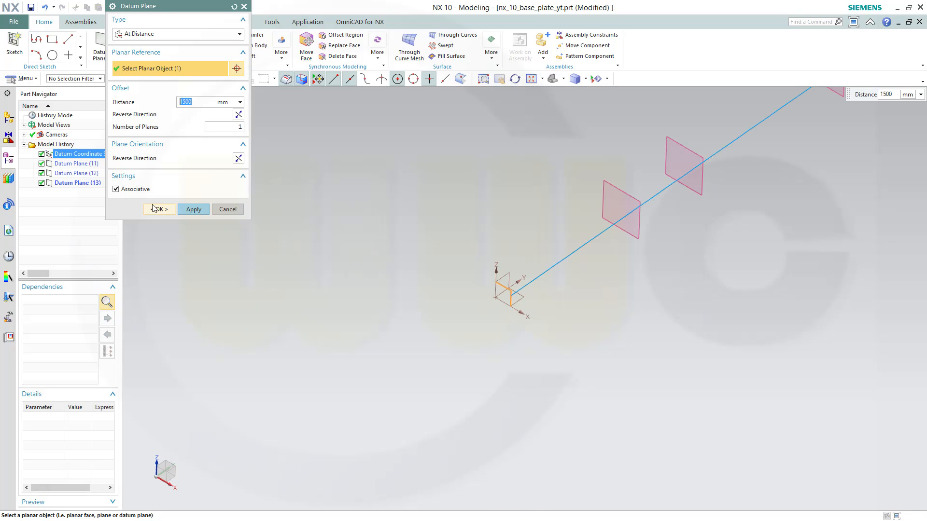
pyautogui.click(195, 209)
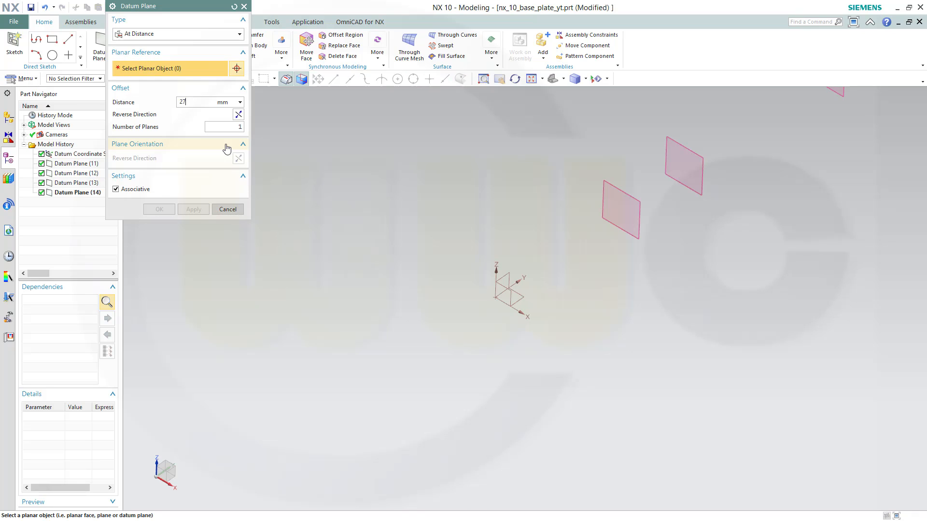
# Create a datum plane offset 27 mm from the XY plane with reversed direction and close the dialog
pyautogui.click(527, 300)
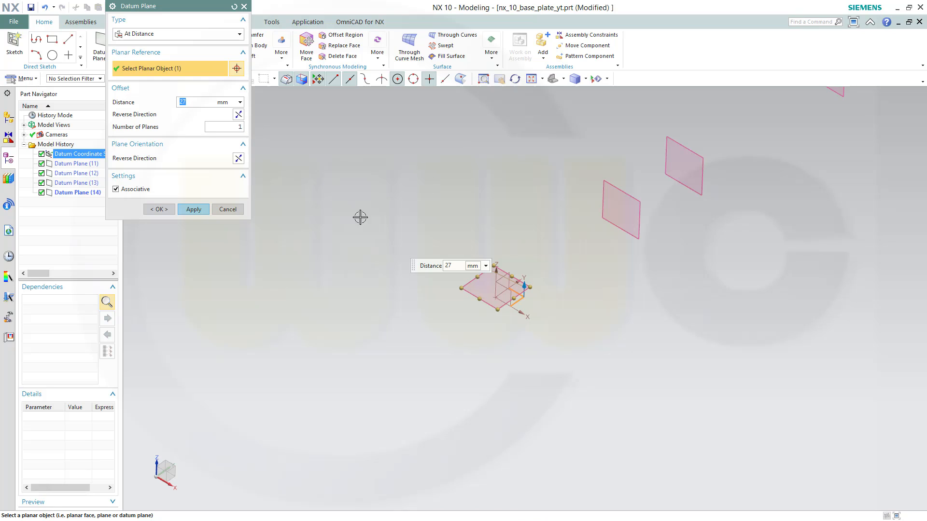
pyautogui.moveTo(398, 253); pyautogui.dragTo(364, 224, button='middle')
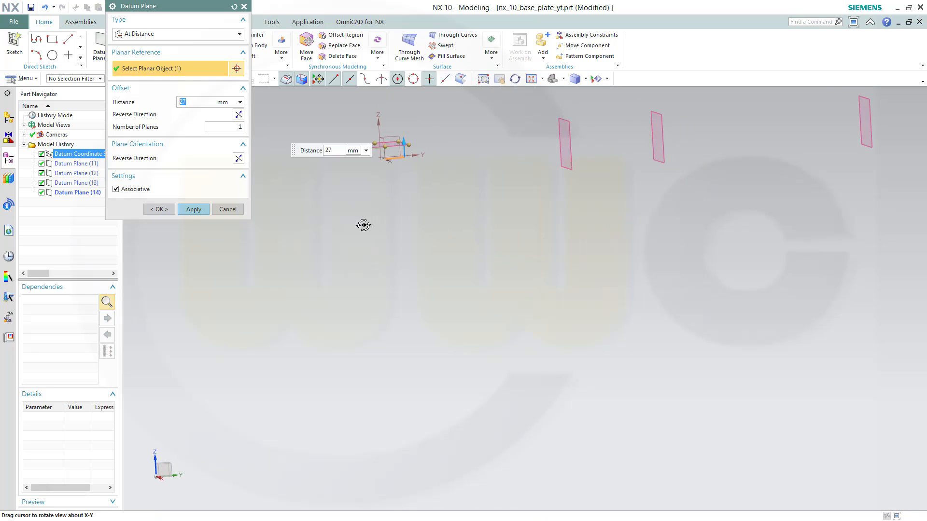
pyautogui.click(238, 116)
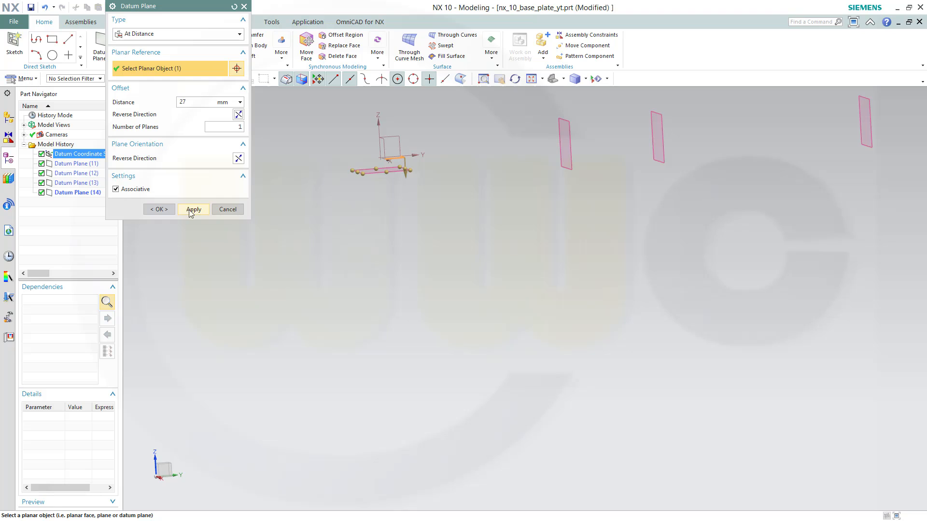
pyautogui.click(169, 211)
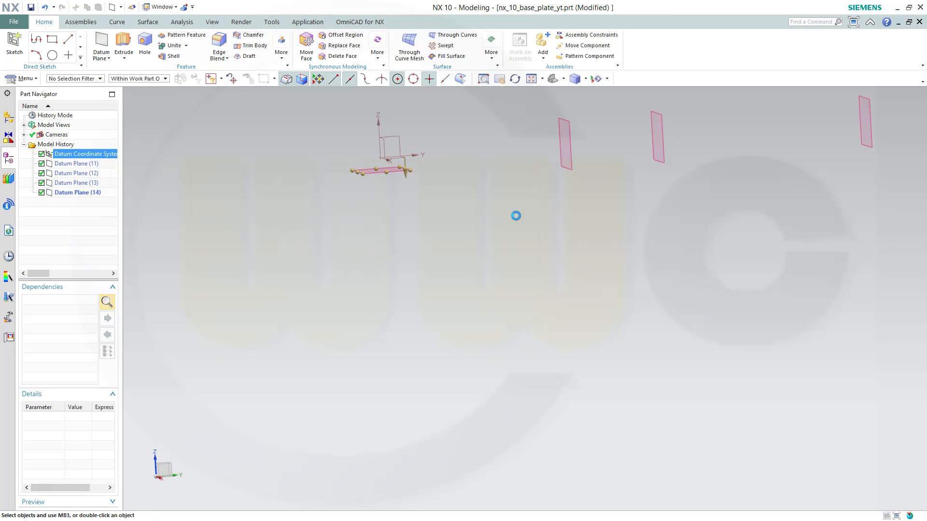
# Create a sketch on the datum coordinate system plane perpendicular to the new datum planes
pyautogui.keyDown('shift'); pyautogui.moveTo(671, 207); pyautogui.dragTo(594, 306, button='middle'); pyautogui.keyUp('shift')
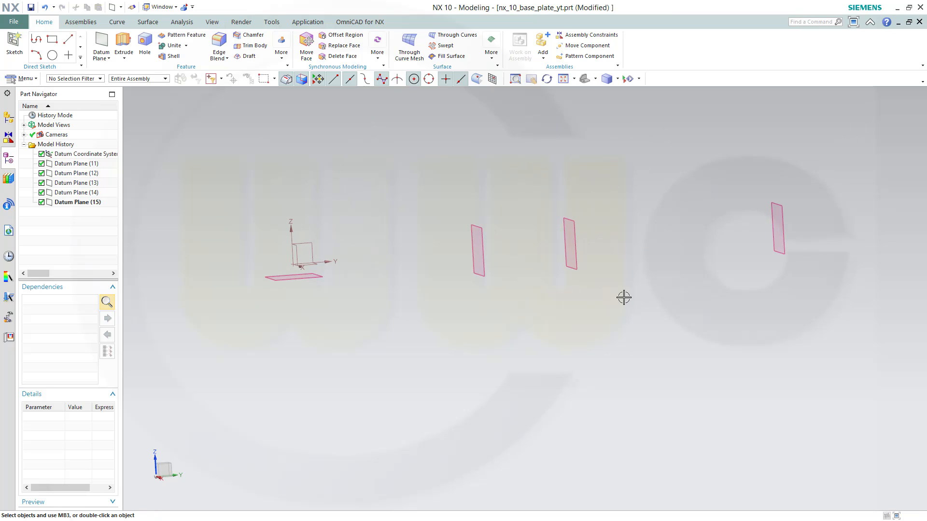
pyautogui.scroll(-2, 624, 297)
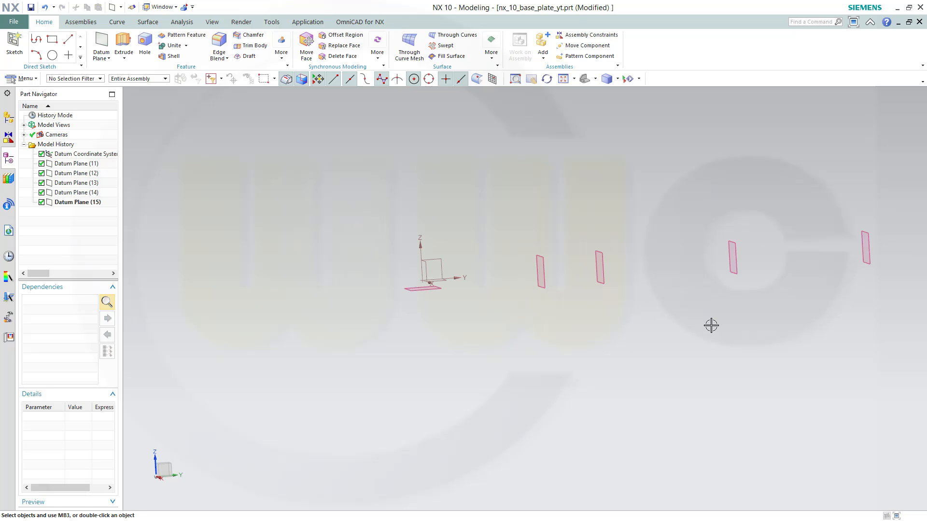
pyautogui.moveTo(711, 326)
pyautogui.mouseDown(button='middle')
pyautogui.moveTo(682, 318)
pyautogui.moveTo(718, 327)
pyautogui.moveTo(709, 331)
pyautogui.moveTo(705, 314)
pyautogui.mouseUp(button='middle')
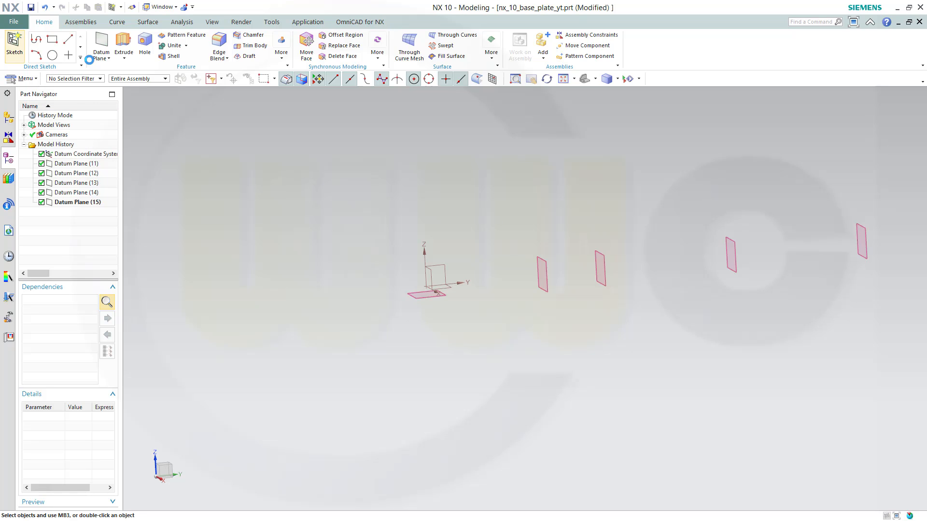
pyautogui.click(436, 274)
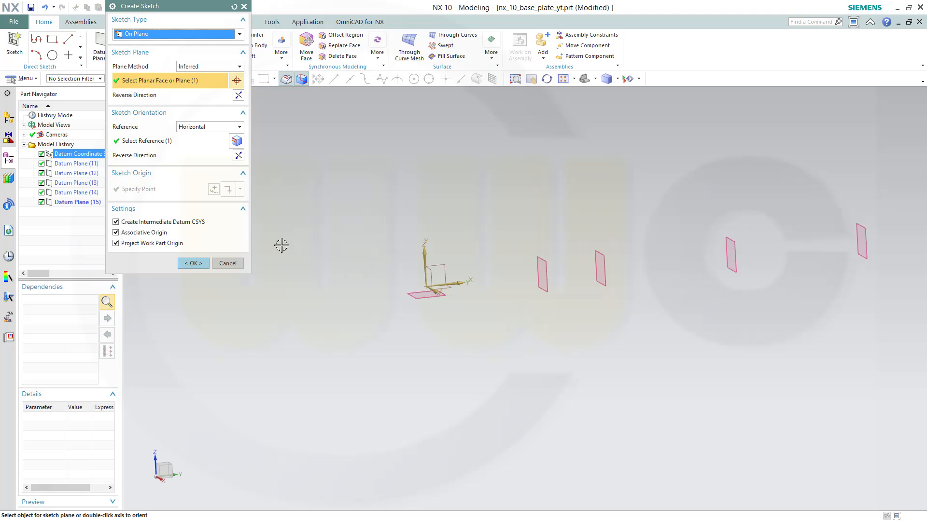
pyautogui.click(193, 264)
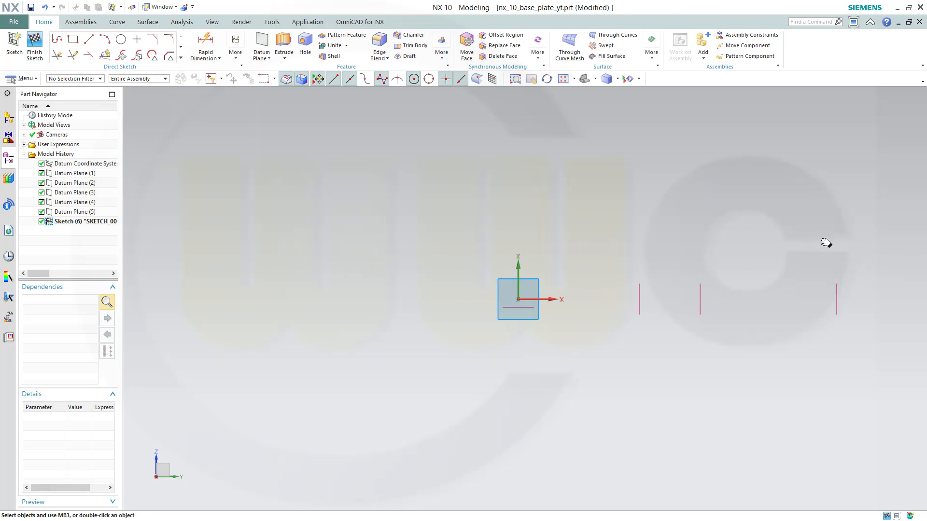
# Draw a profile of three lines: a gently sloping line, a steeper descending line, and a short horizontal line
pyautogui.click(57, 38)
pyautogui.click(327, 204)
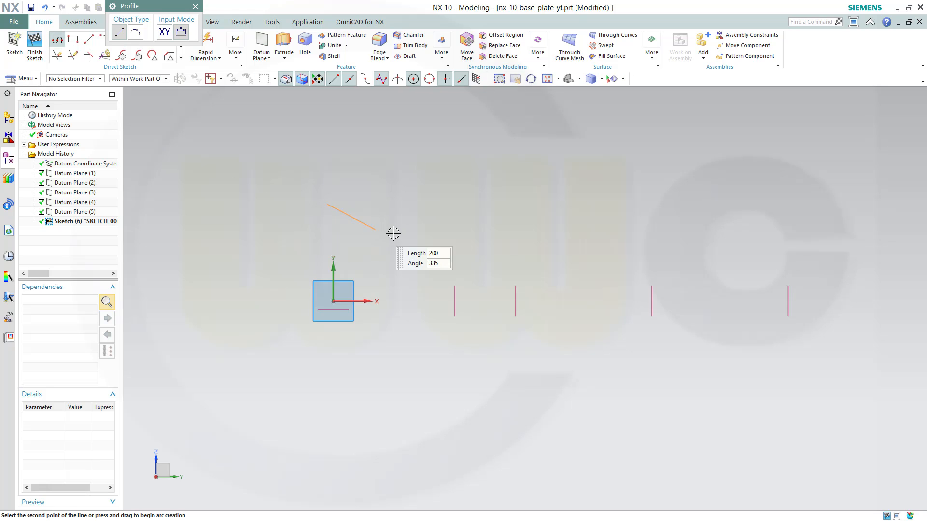
pyautogui.click(441, 218)
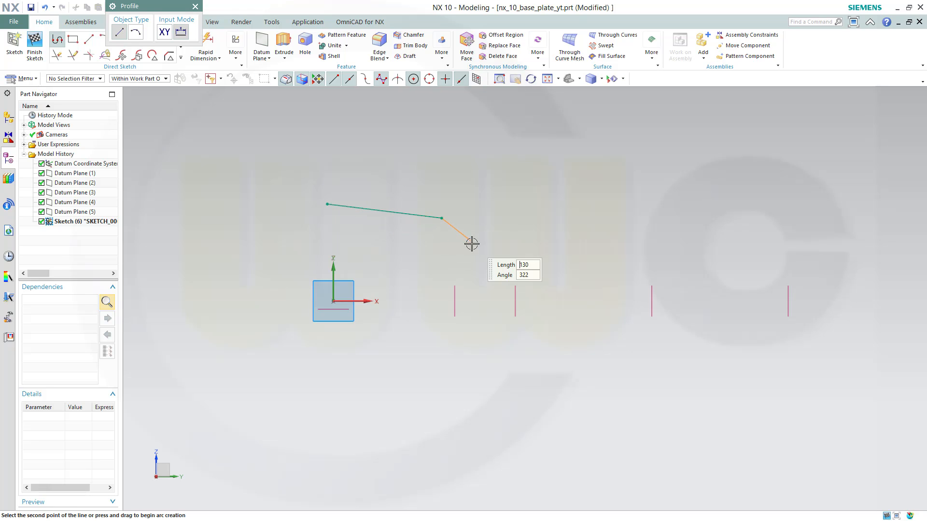
pyautogui.click(472, 243)
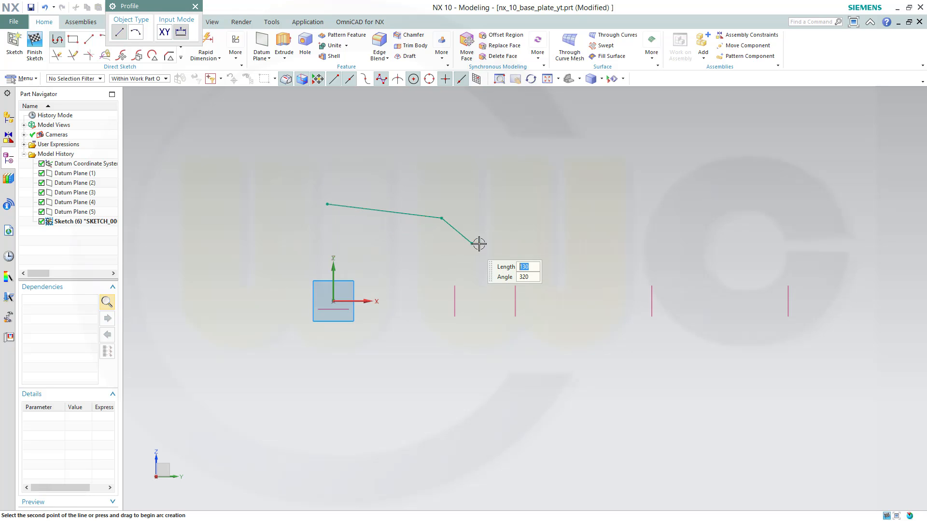
pyautogui.click(514, 244)
pyautogui.press('Escape')
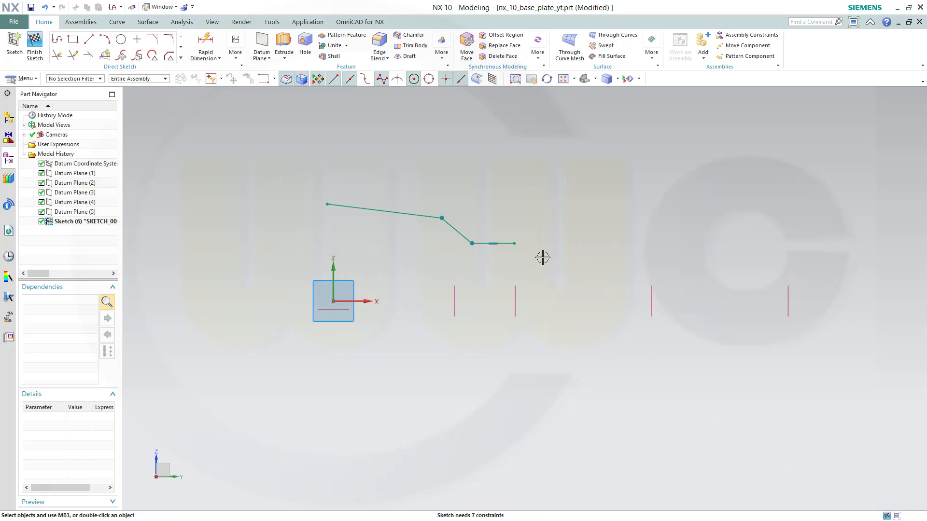
# Constrain the profile's end point to lie on the second datum plane
pyautogui.click(514, 243)
pyautogui.click(519, 294)
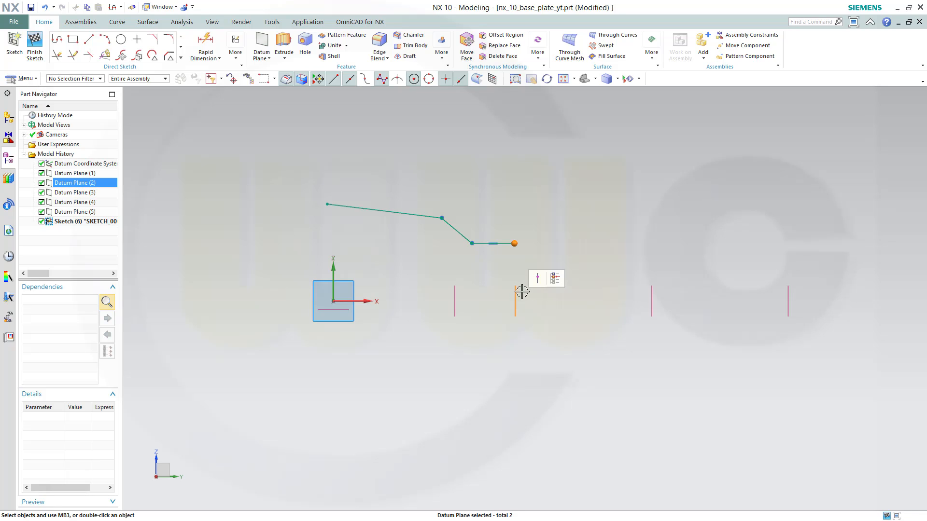
pyautogui.click(540, 277)
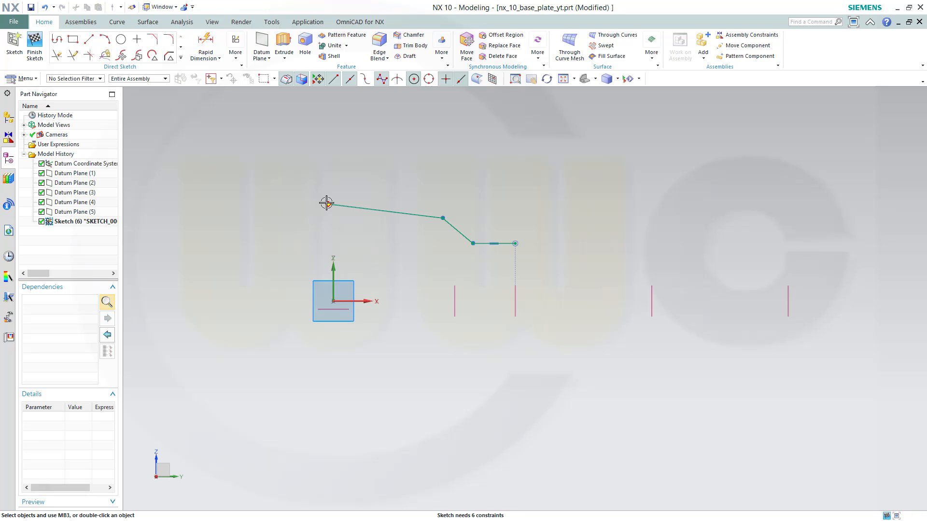
# Constrain the corner between the sloping lines to lie on the first datum plane
pyautogui.click(442, 218)
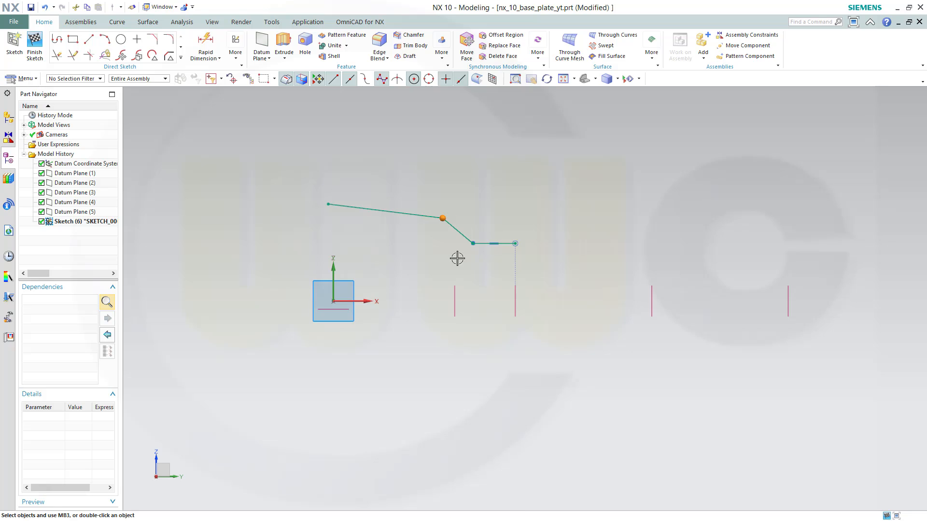
pyautogui.click(455, 291)
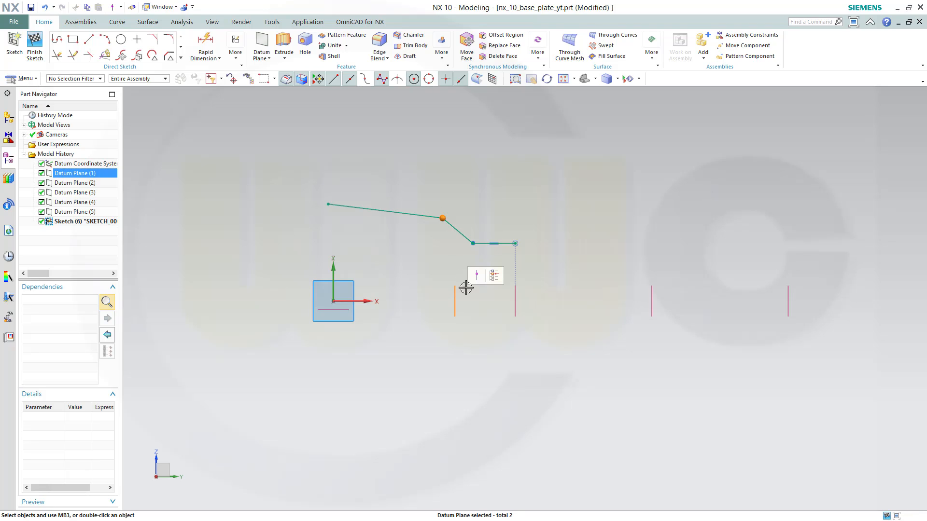
pyautogui.click(477, 275)
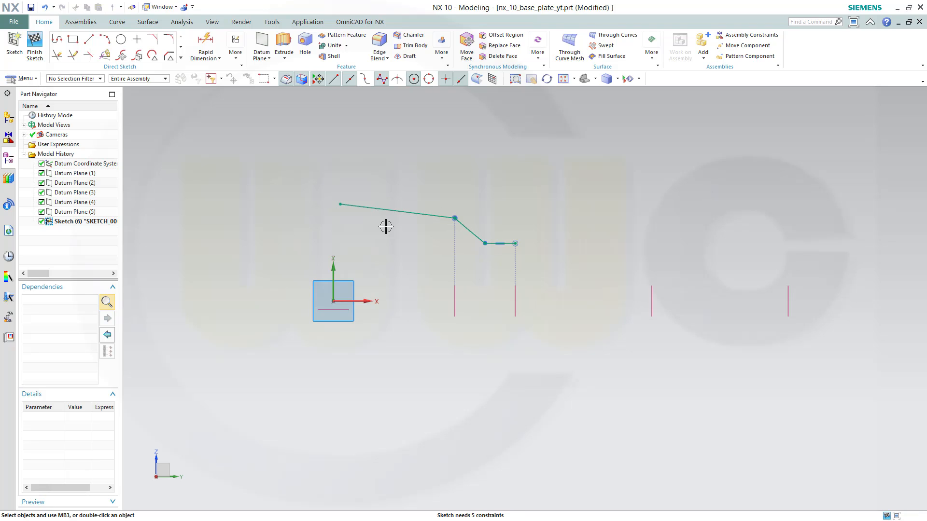
# Constrain the profile's start point to lie on the sketch vertical axis
pyautogui.click(340, 204)
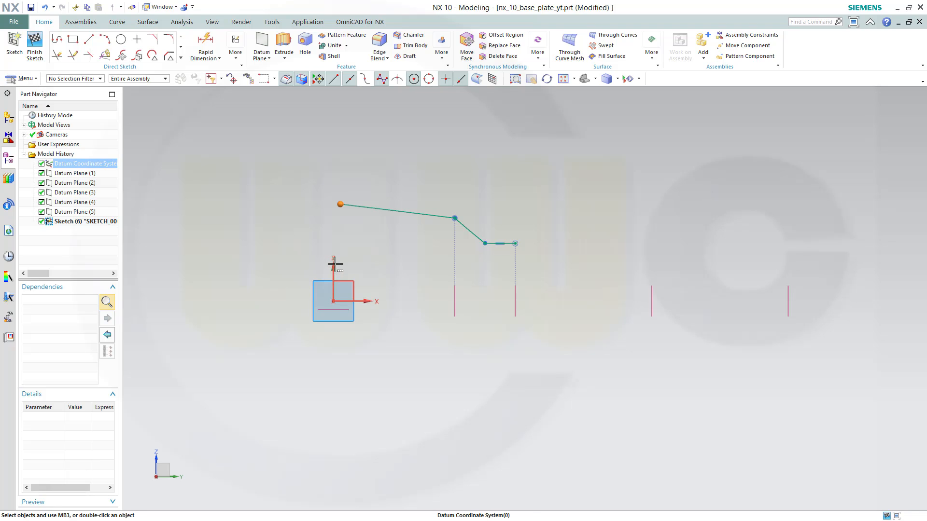
pyautogui.click(334, 265)
pyautogui.click(398, 290)
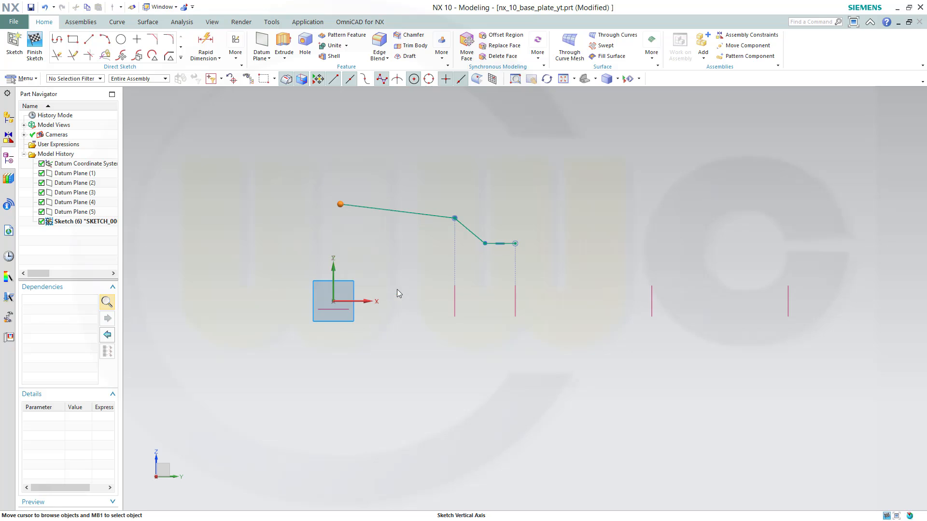
pyautogui.click(442, 293)
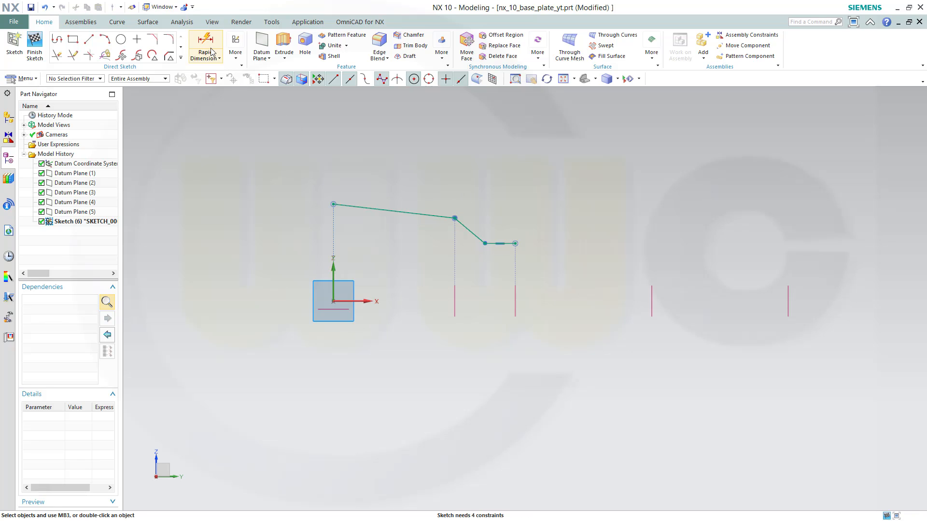
# Add a linear dimension from the short horizontal line to the sketch horizontal axis and set it to 130
pyautogui.click(222, 60)
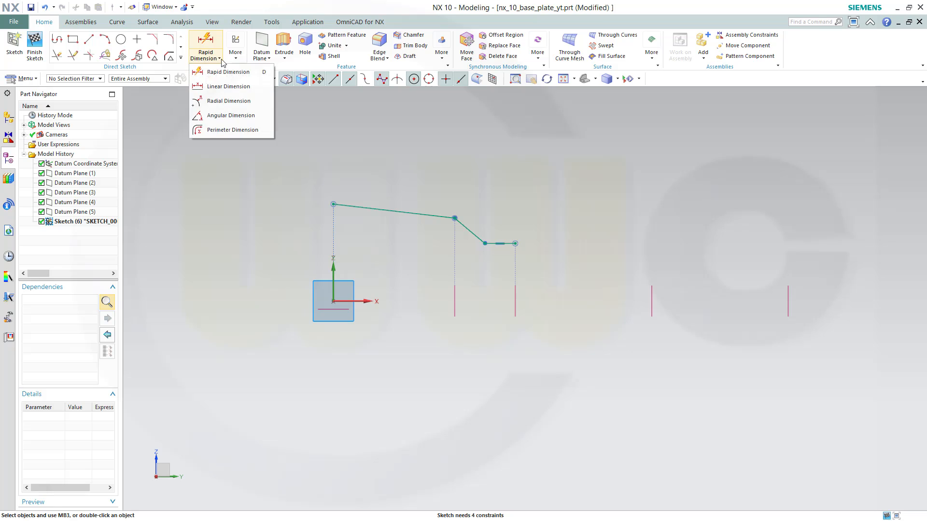
pyautogui.click(220, 87)
pyautogui.click(501, 244)
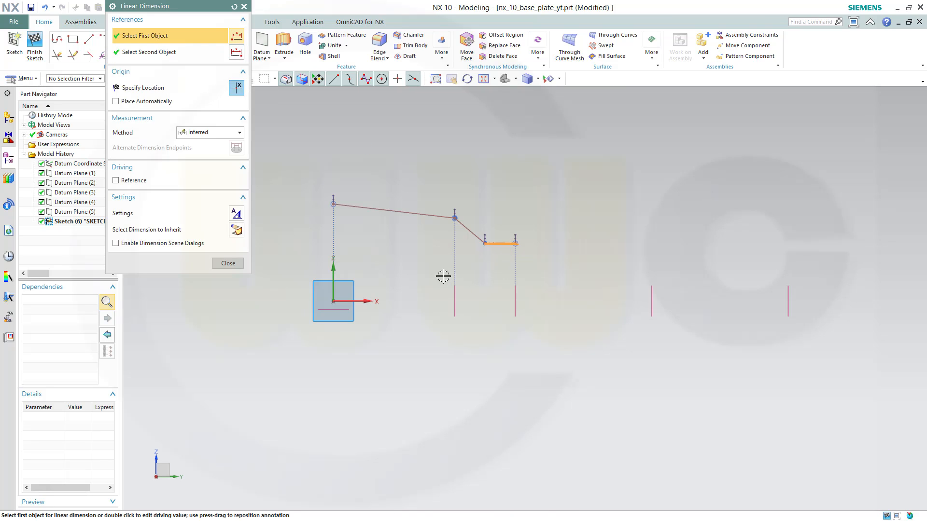
pyautogui.click(367, 300)
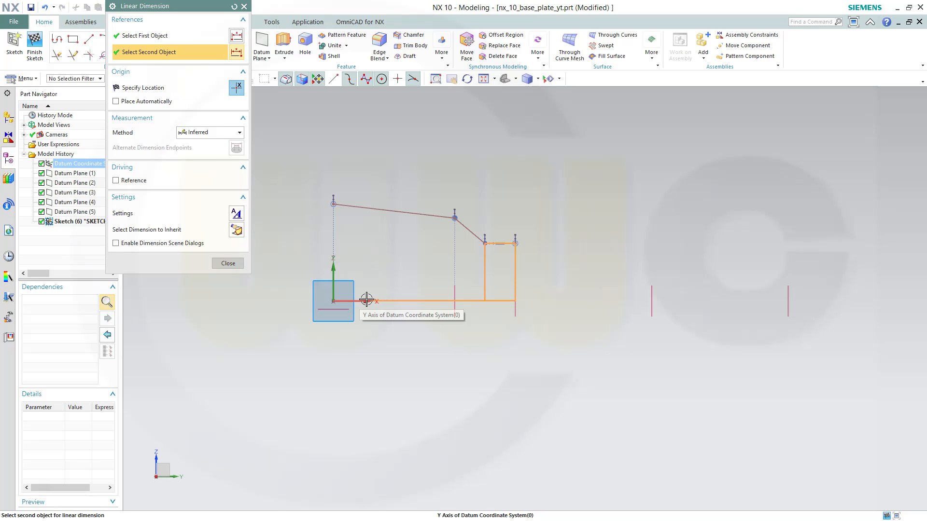
pyautogui.click(366, 300)
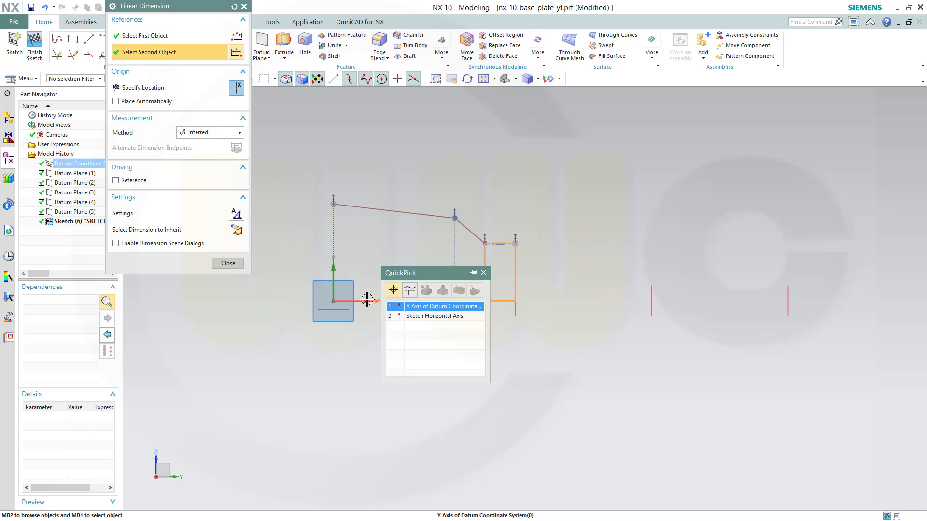
pyautogui.click(411, 317)
pyautogui.click(550, 271)
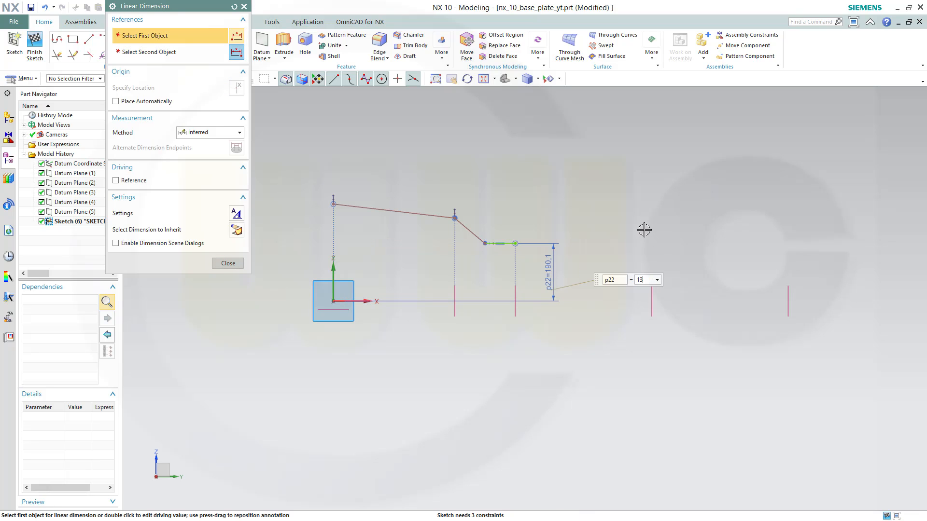
pyautogui.write('130')
pyautogui.press('Return')
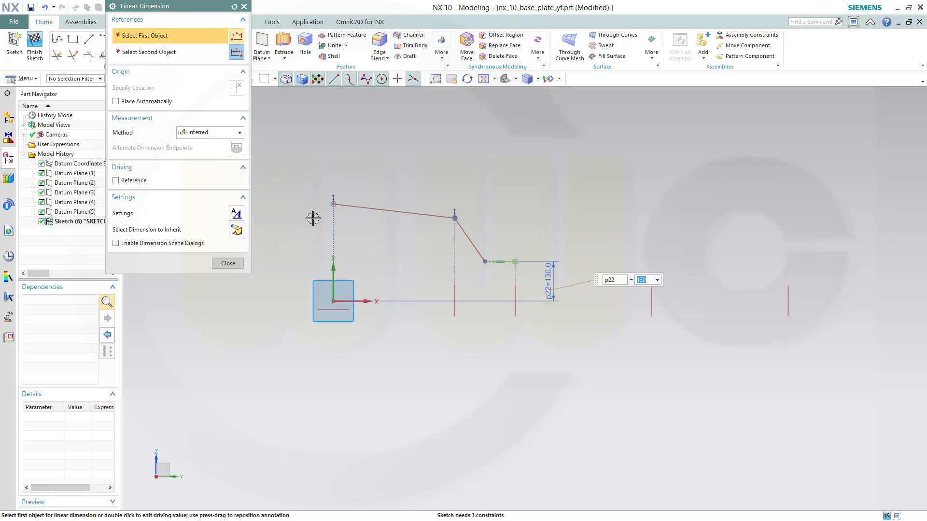
# Dimension the profile's start point height above the sketch horizontal axis as 180
pyautogui.click(333, 205)
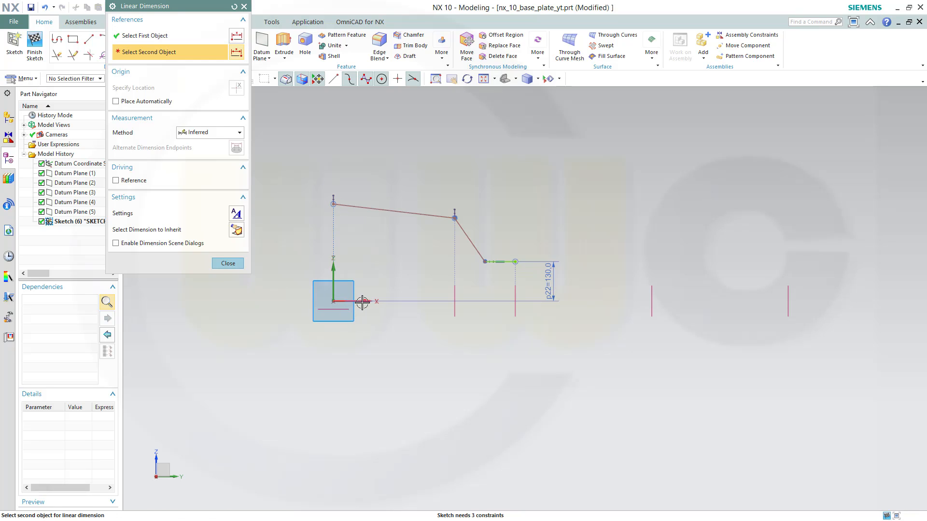
pyautogui.click(333, 301)
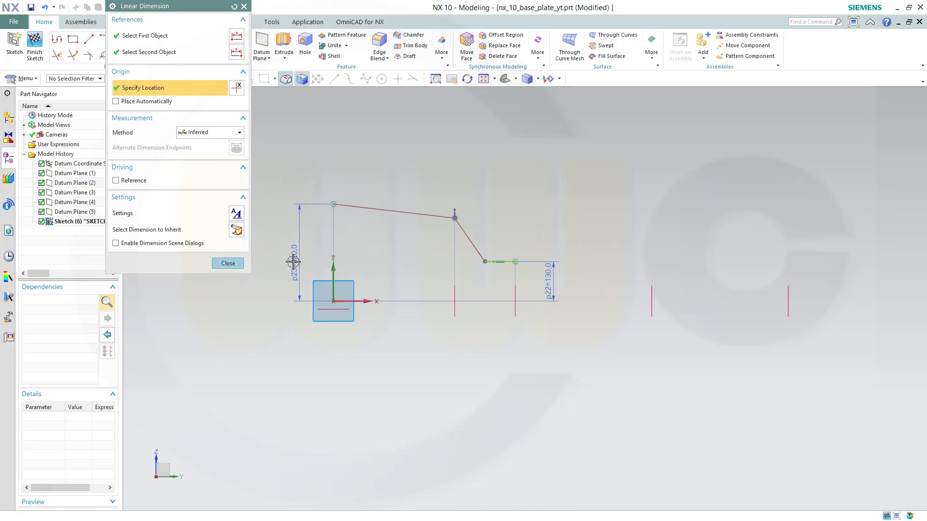
pyautogui.click(291, 256)
pyautogui.write('180')
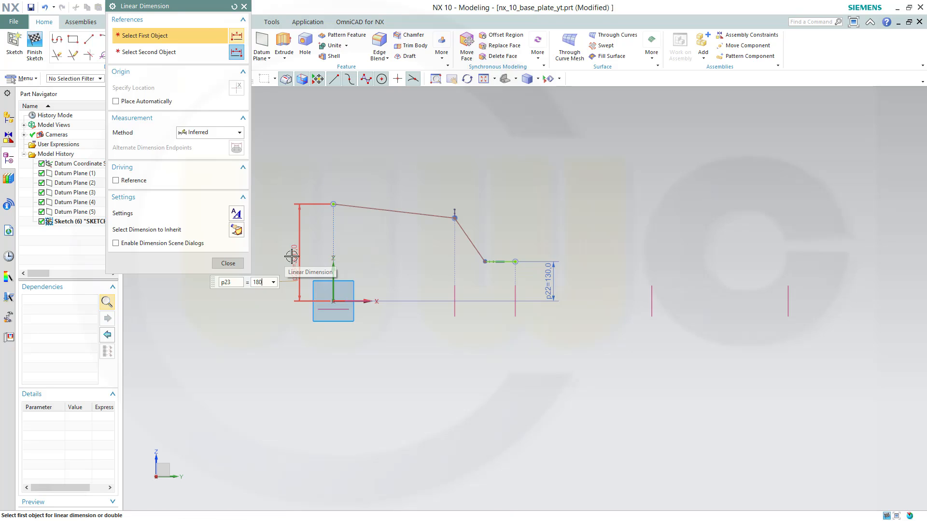
pyautogui.press('Return')
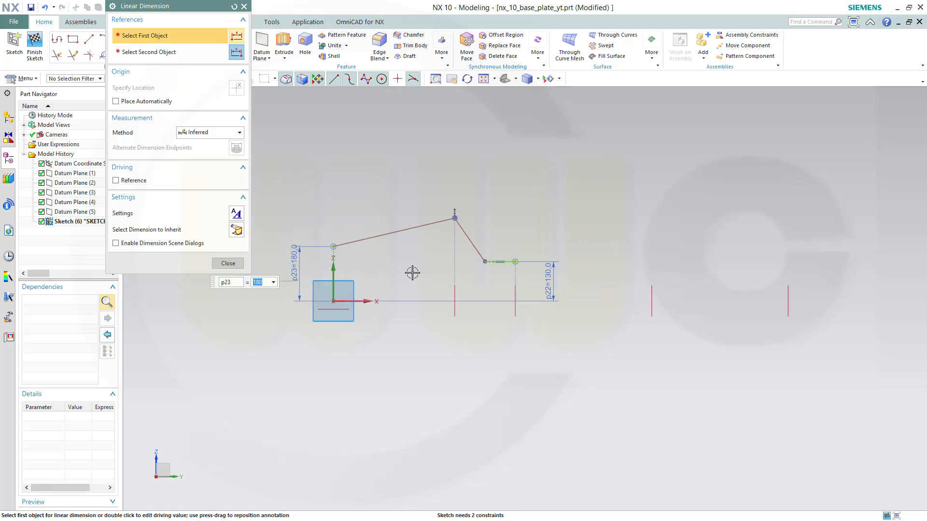
# Move the corner between the sloping lines lower so the first line slopes only gently
pyautogui.click(384, 235)
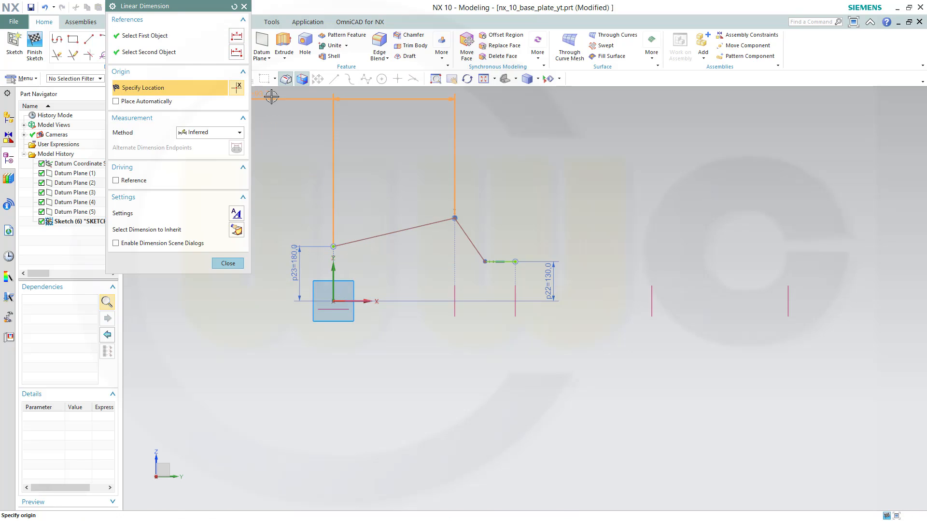
pyautogui.click(314, 108)
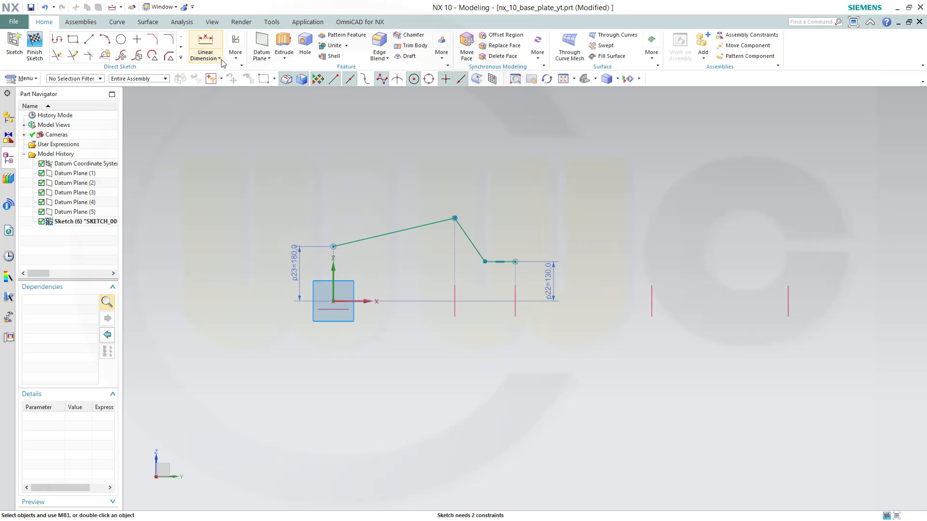
pyautogui.click(219, 58)
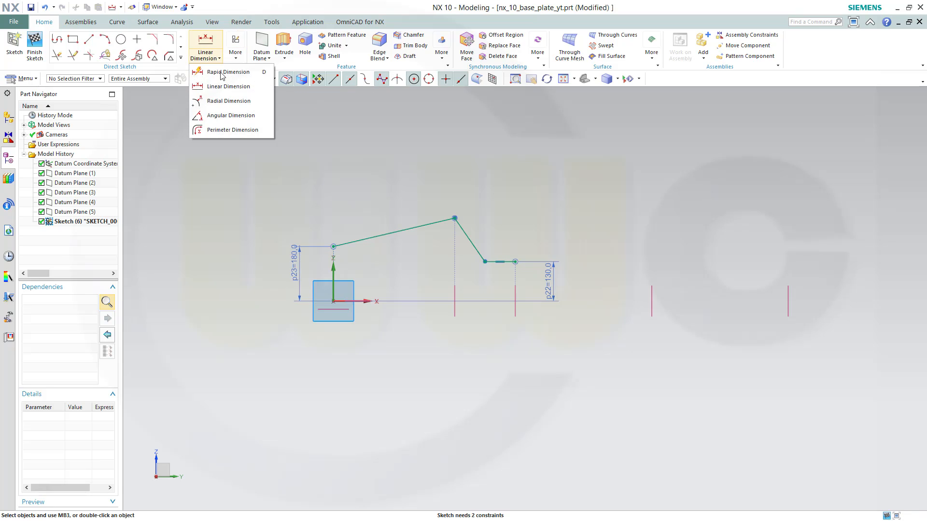
pyautogui.click(456, 218)
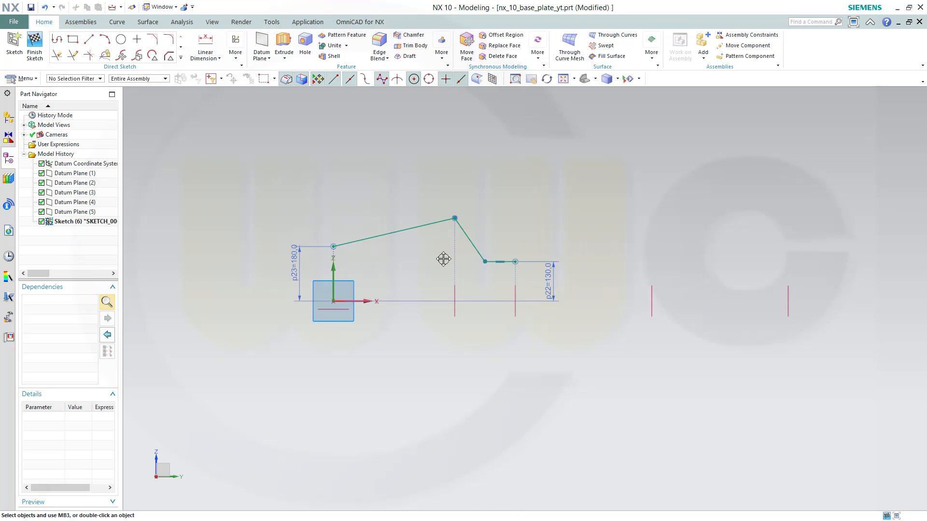
pyautogui.click(444, 255)
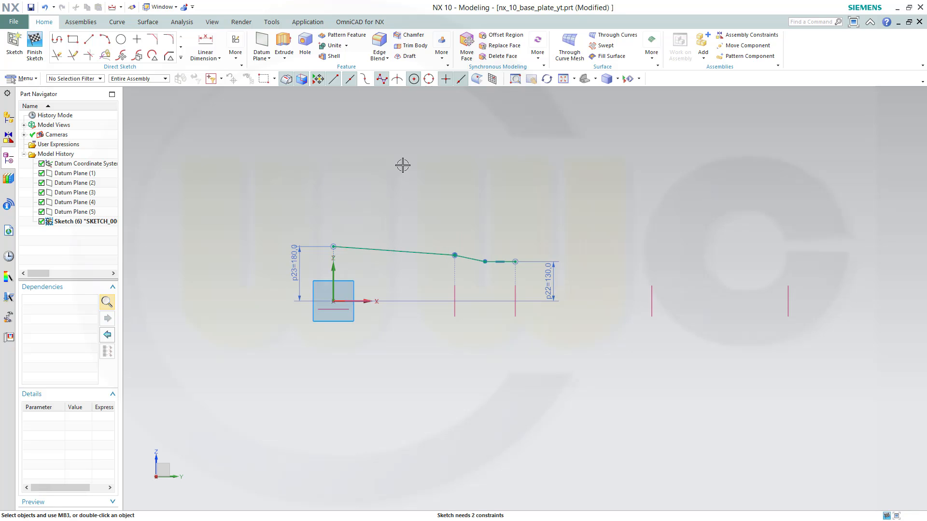
# Add an angular dimension between the steeper line and the sketch horizontal axis set to 15°
pyautogui.click(220, 59)
pyautogui.click(225, 117)
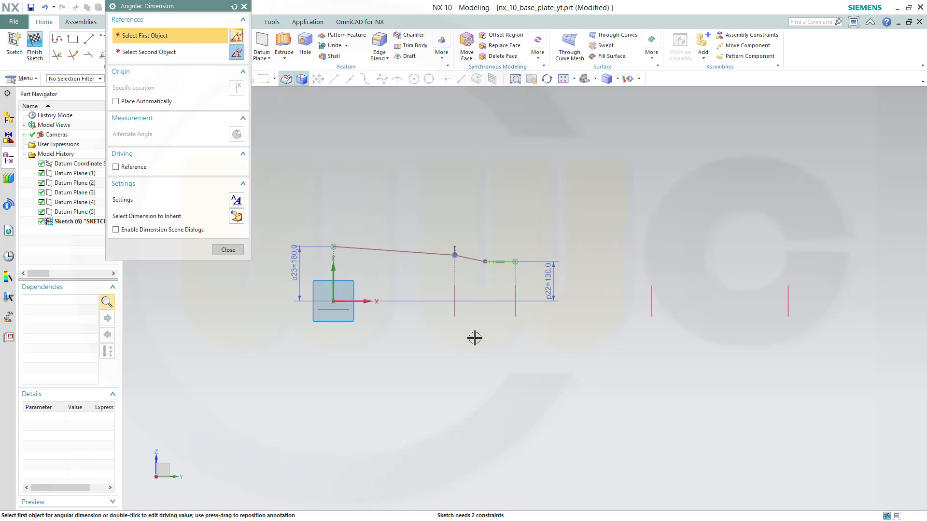
pyautogui.click(466, 260)
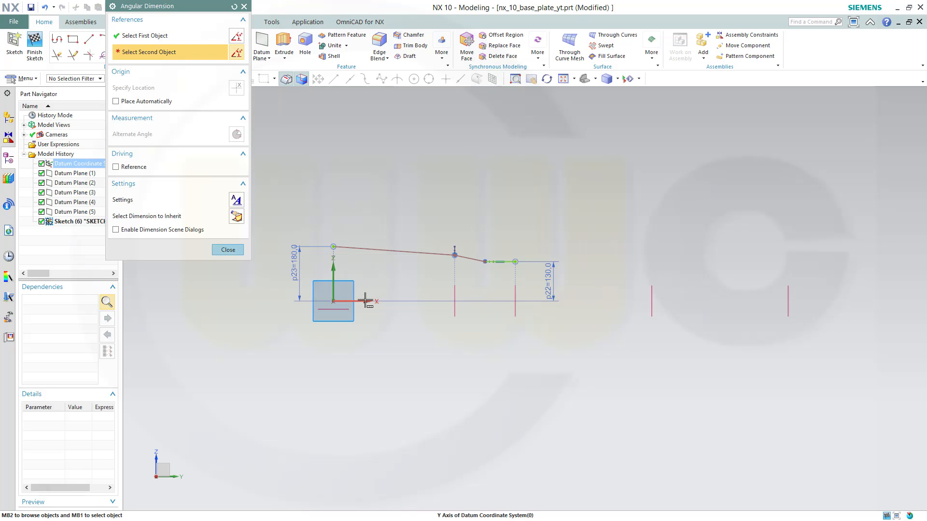
pyautogui.click(365, 300)
pyautogui.click(411, 315)
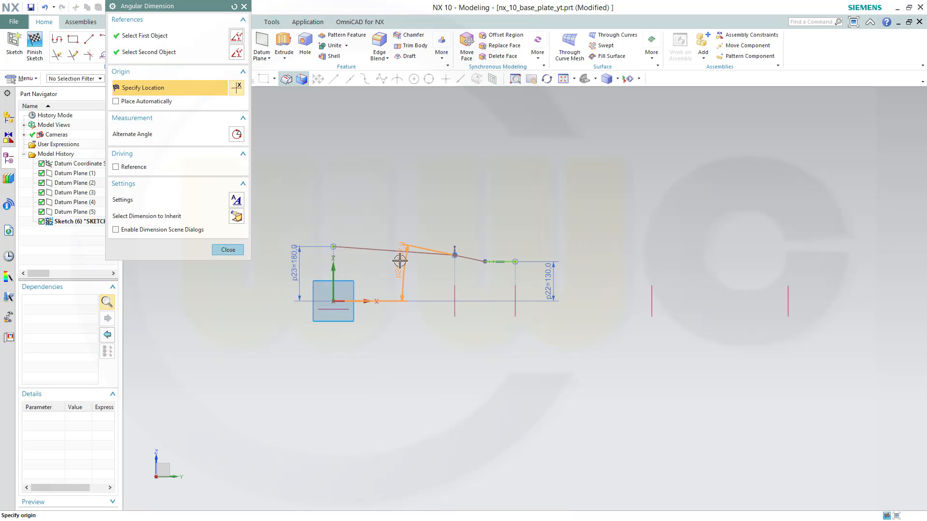
pyautogui.click(443, 274)
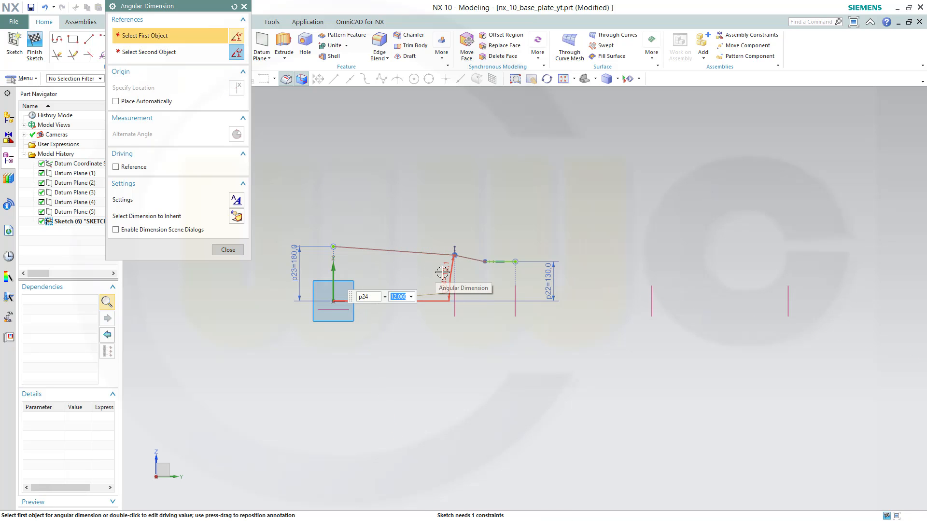
pyautogui.press('Return')
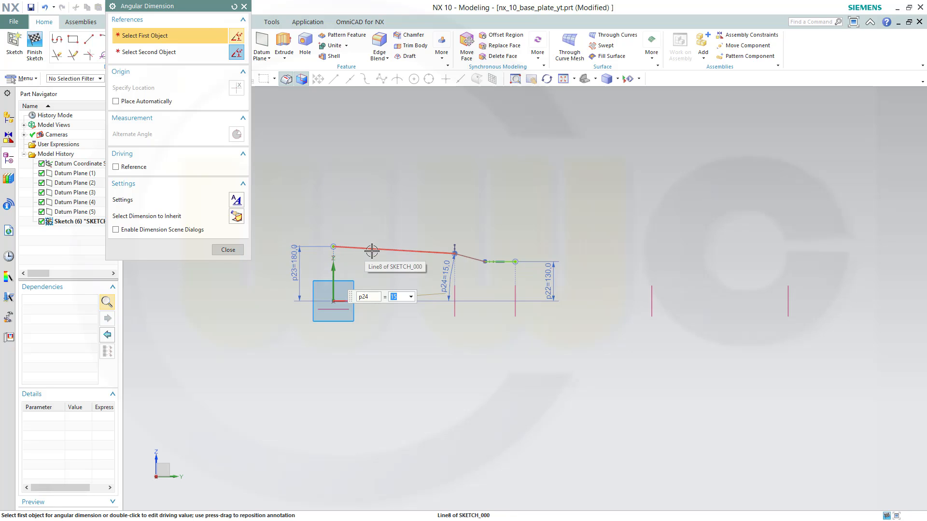
# Add an angular dimension of 3° between the first sloping line and the sketch horizontal axis, then close the dialog
pyautogui.click(370, 296)
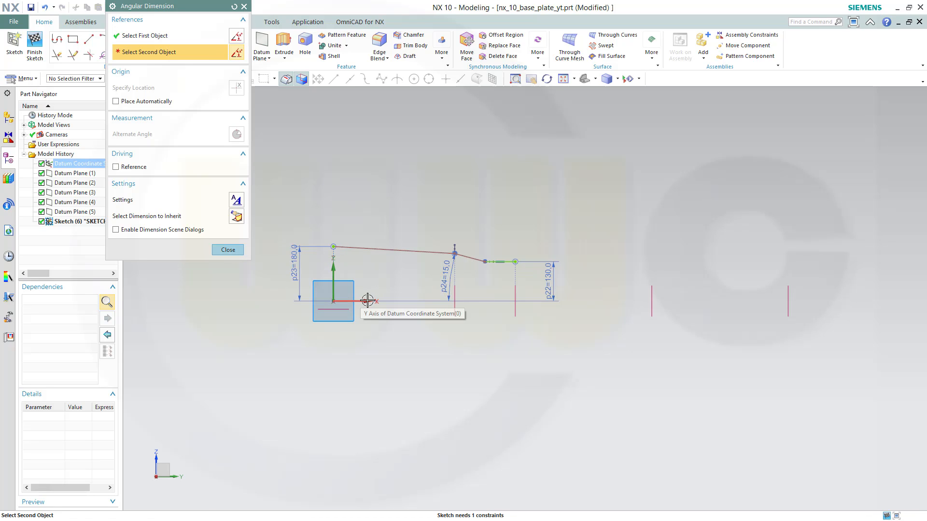
pyautogui.click(367, 300)
pyautogui.click(401, 308)
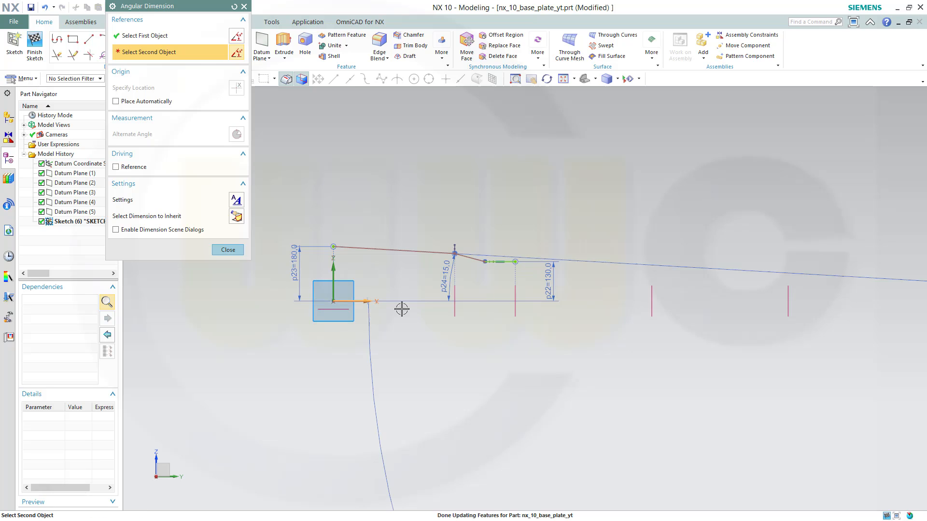
pyautogui.click(380, 276)
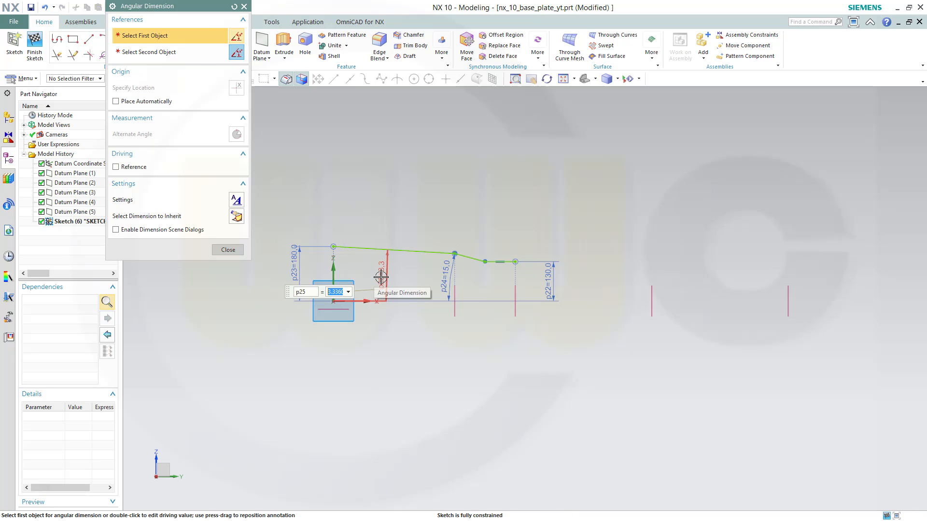
pyautogui.click(215, 251)
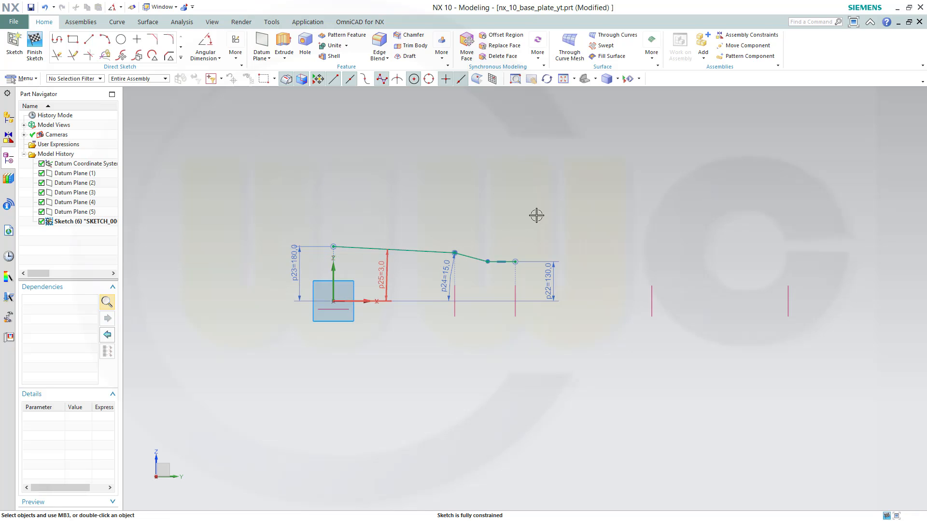
# Finish the sketch and orbit the view to see it in 3D
pyautogui.click(34, 46)
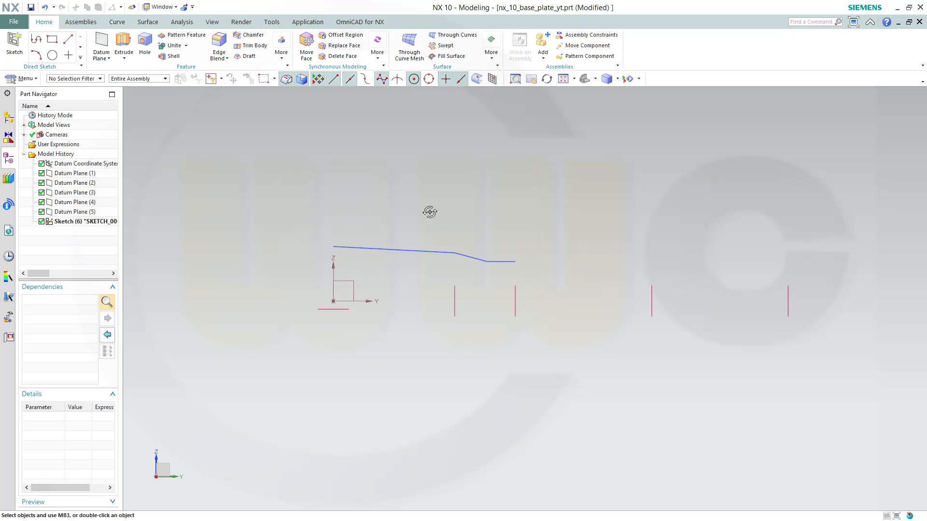
pyautogui.moveTo(428, 211)
pyautogui.mouseDown(button='middle')
pyautogui.moveTo(407, 213)
pyautogui.moveTo(425, 219)
pyautogui.mouseUp(button='middle')
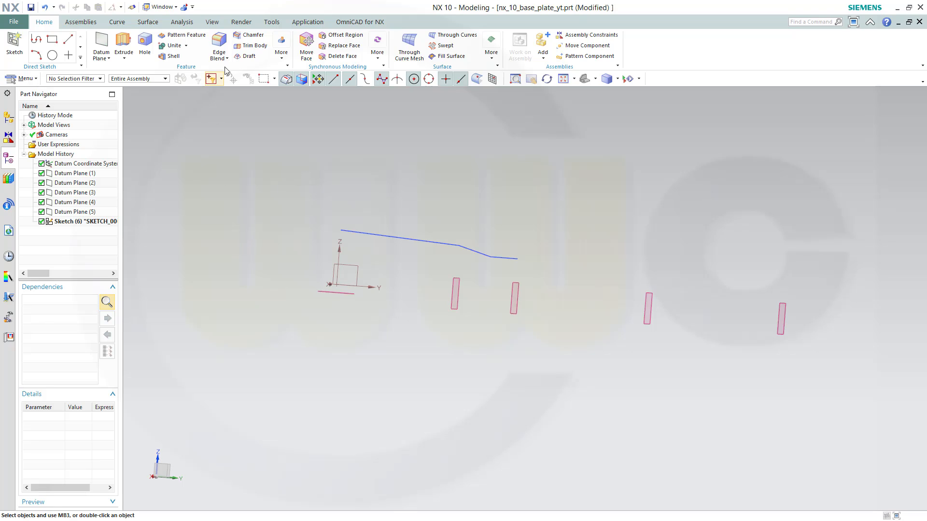
pyautogui.click(147, 23)
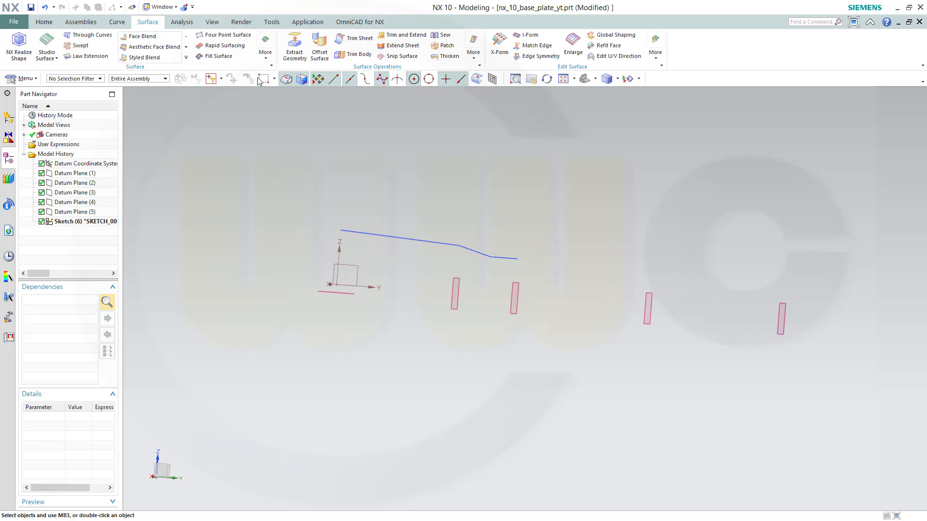
pyautogui.click(266, 50)
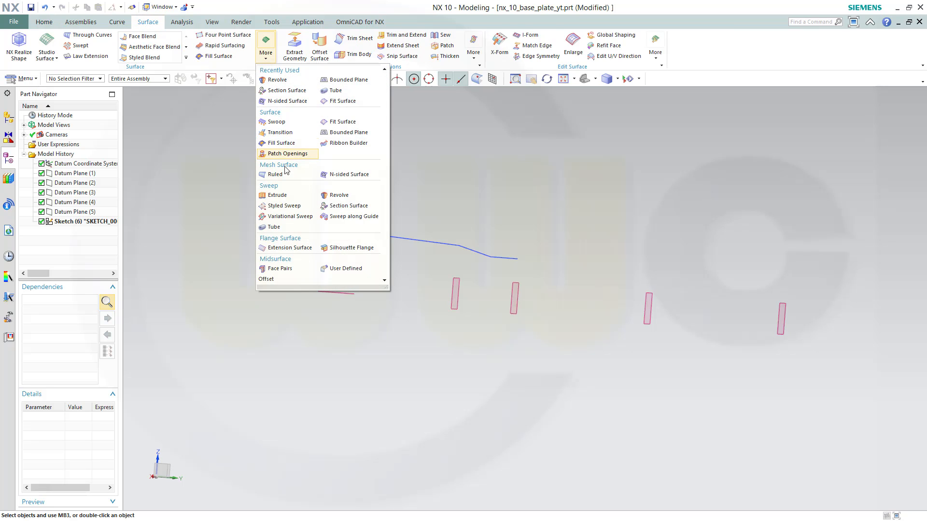
pyautogui.click(328, 197)
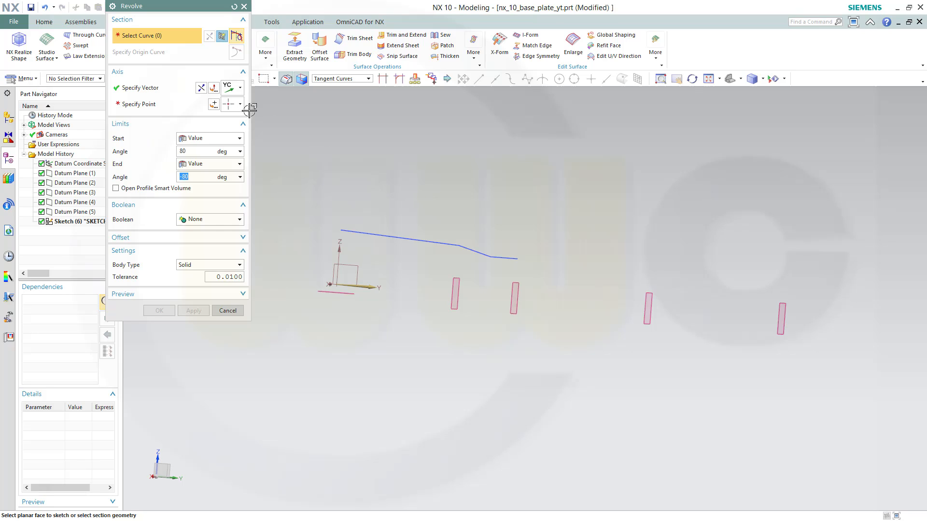
pyautogui.click(370, 234)
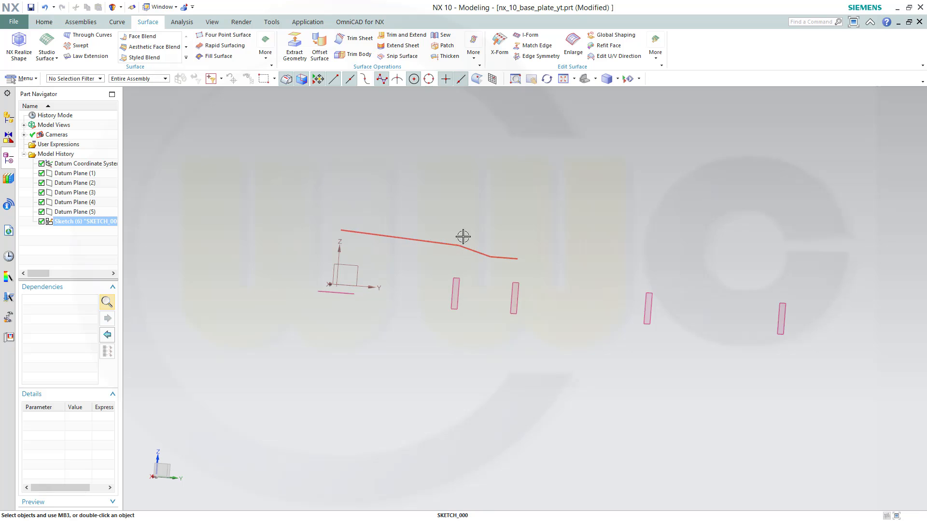
# Reopen the sketch and fillet both corners along the sloping lines with a 200 radius
pyautogui.doubleClick(76, 223)
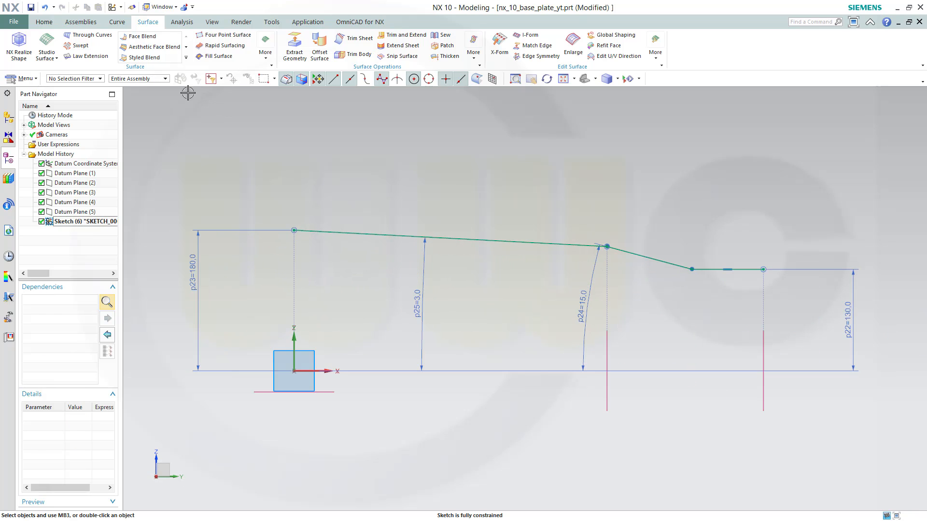
pyautogui.click(44, 22)
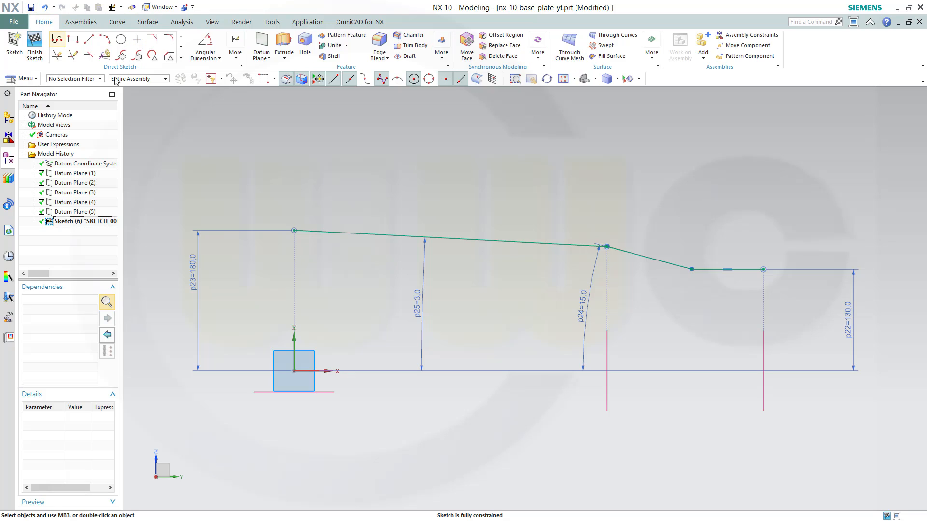
pyautogui.click(169, 55)
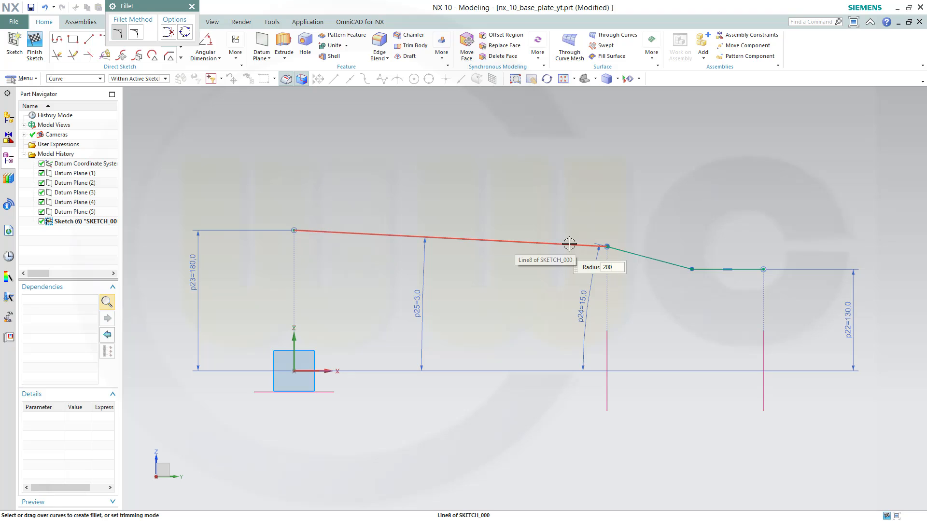
pyautogui.click(586, 245)
pyautogui.click(623, 251)
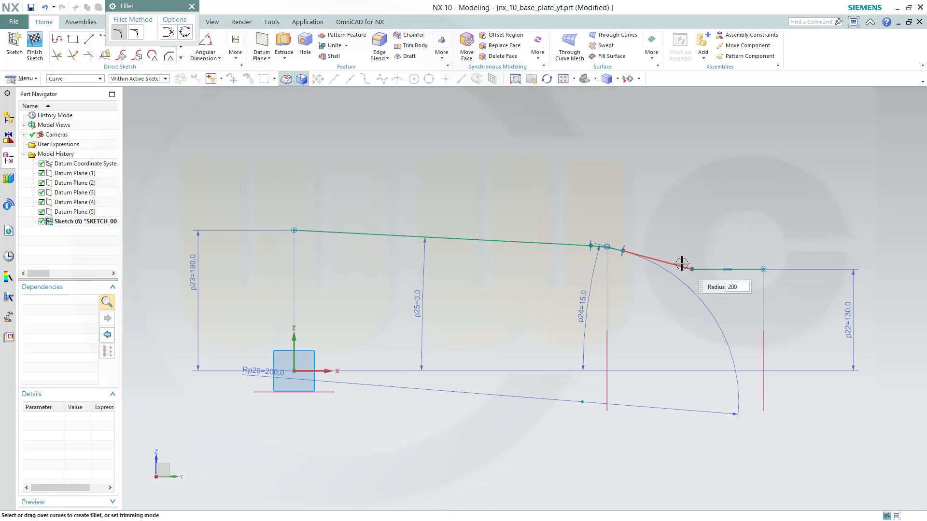
pyautogui.click(710, 267)
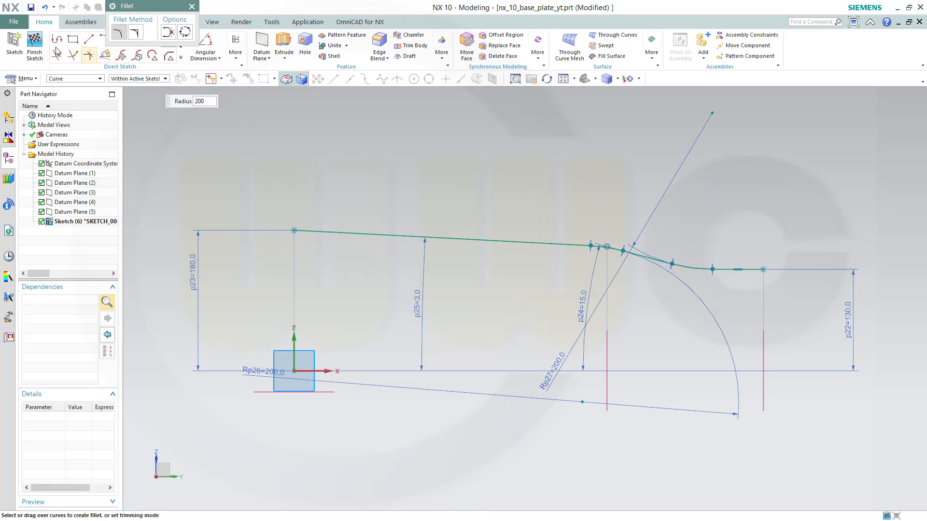
# Finish the sketch and revolve its connected profile as a sheet body from 80° to -80°
pyautogui.click(34, 43)
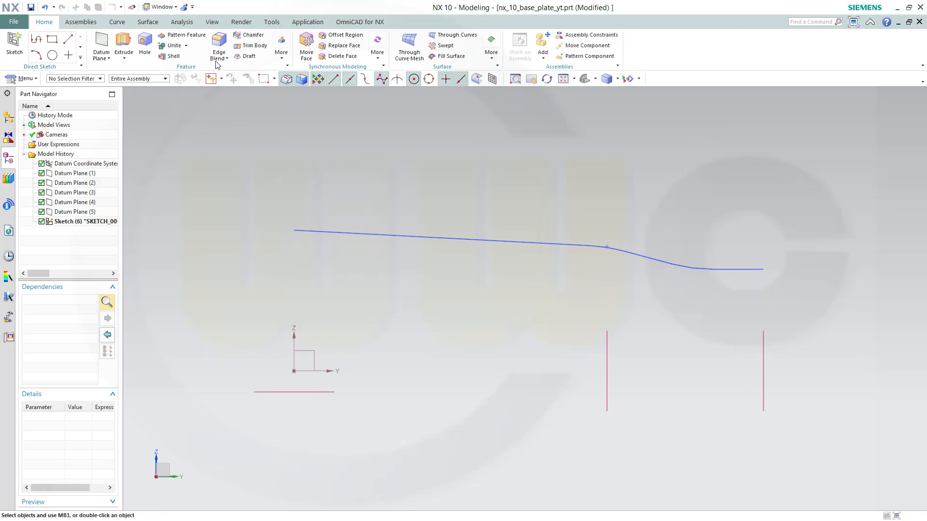
pyautogui.click(147, 22)
pyautogui.click(266, 57)
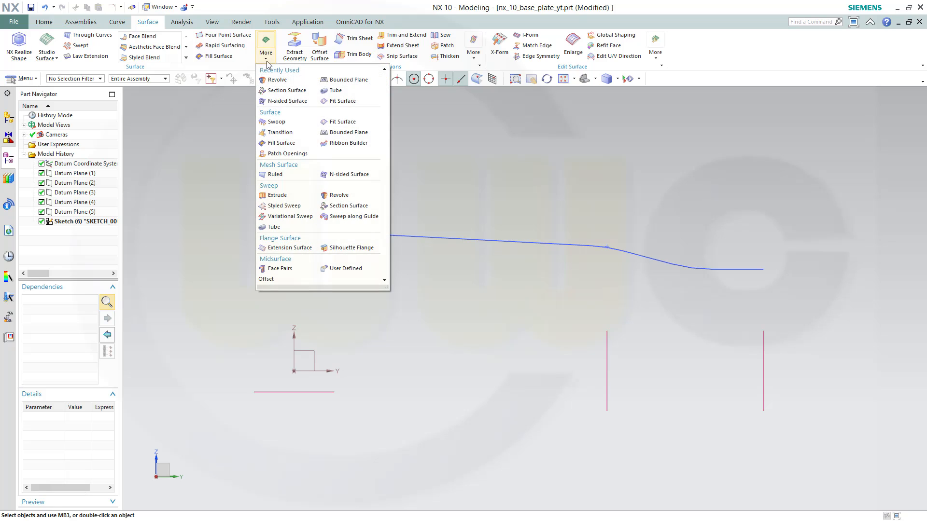
pyautogui.click(338, 195)
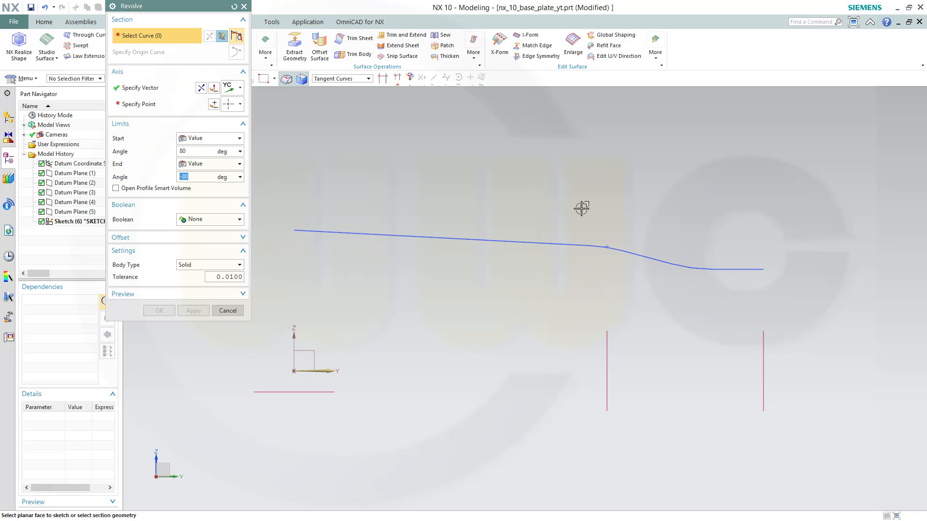
pyautogui.click(530, 240)
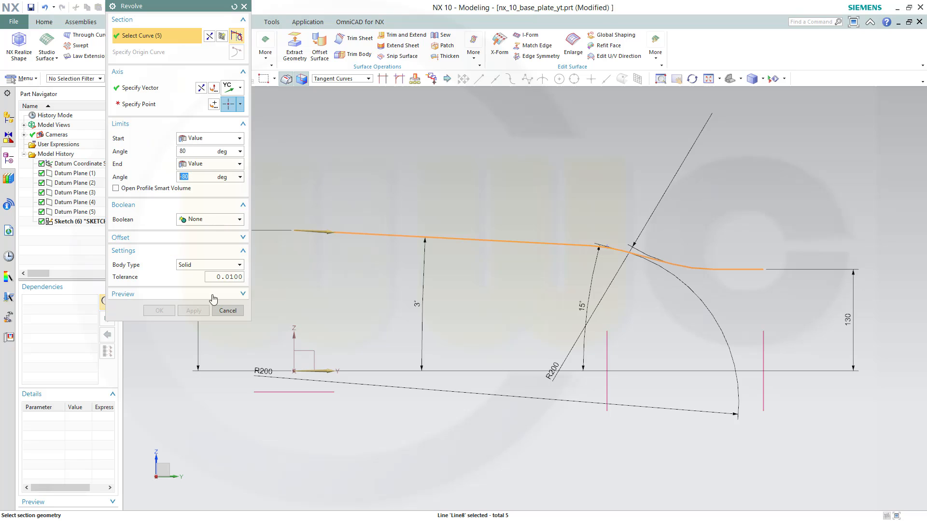
pyautogui.click(237, 265)
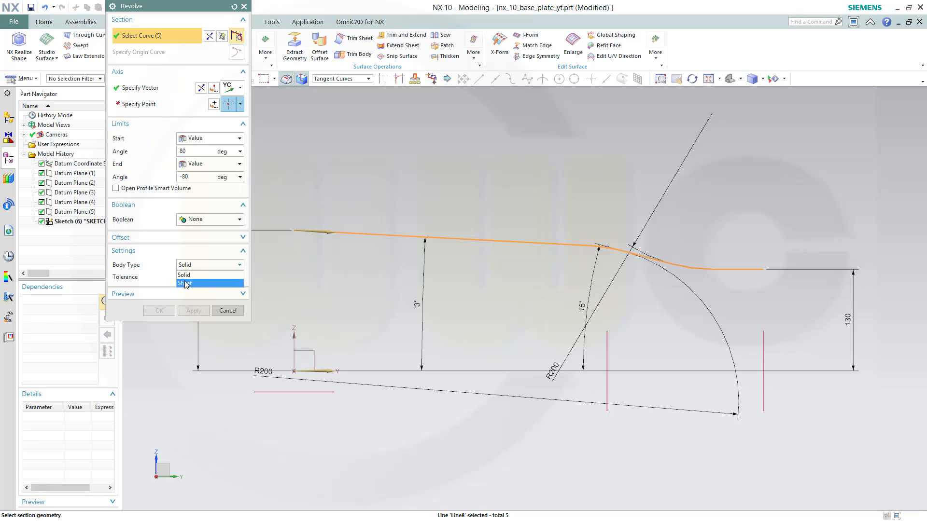
pyautogui.click(188, 284)
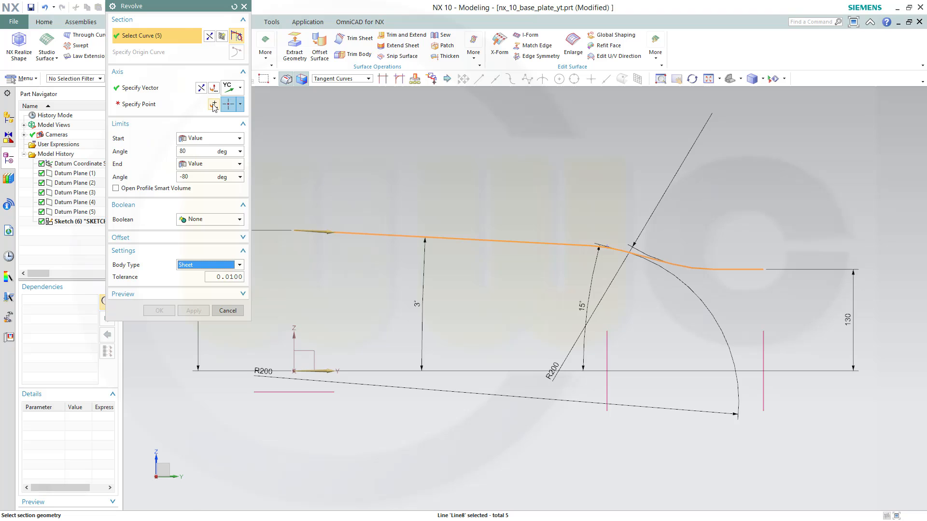
pyautogui.click(228, 105)
pyautogui.click(192, 191)
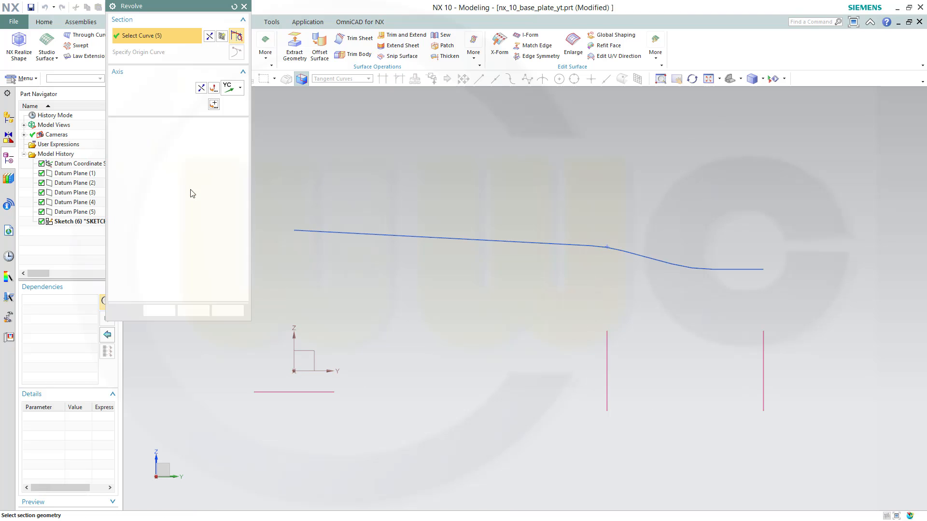
pyautogui.click(161, 311)
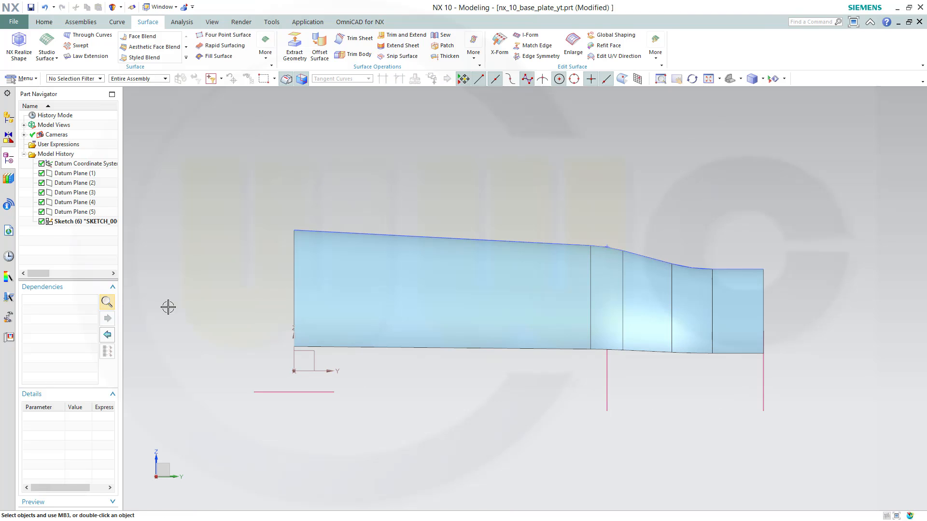
# Create a new sketch on the XY plane of the datum coordinate system
pyautogui.moveTo(407, 262); pyautogui.dragTo(702, 219, button='middle')
pyautogui.scroll(2, 823, 185)
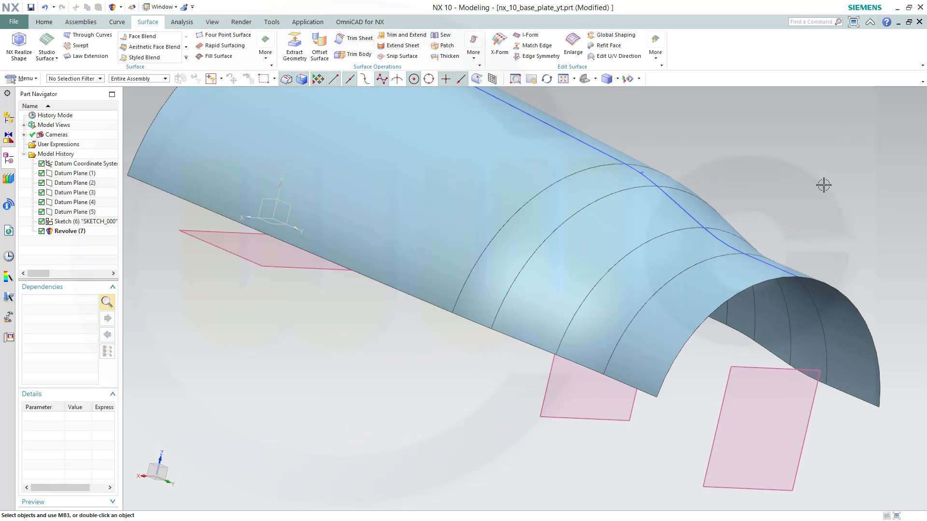
pyautogui.scroll(-5, 798, 192)
pyautogui.keyDown('shift'); pyautogui.moveTo(768, 192); pyautogui.dragTo(446, 174, button='middle'); pyautogui.keyUp('shift')
pyautogui.moveTo(444, 294); pyautogui.dragTo(541, 339, button='middle')
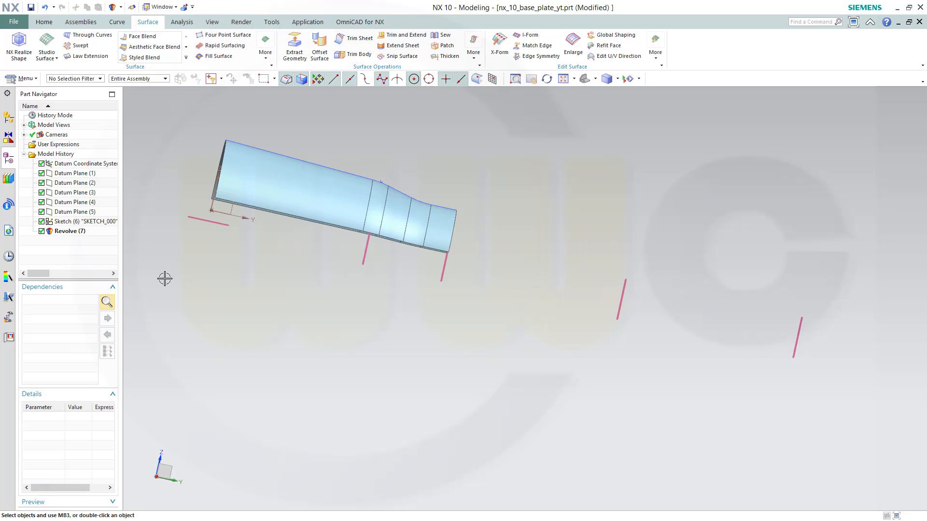
pyautogui.click(44, 22)
pyautogui.click(14, 41)
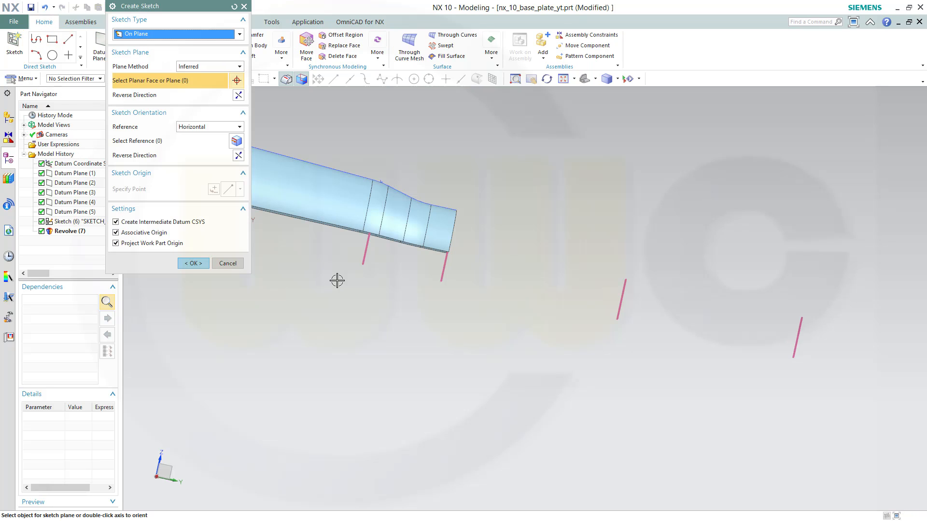
pyautogui.keyDown('shift'); pyautogui.moveTo(358, 301); pyautogui.dragTo(463, 363, button='middle'); pyautogui.keyUp('shift')
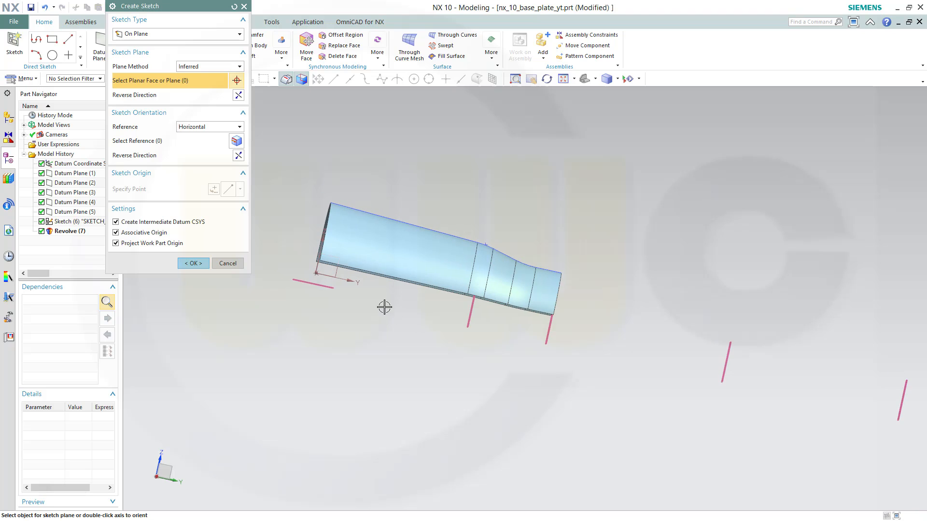
pyautogui.click(335, 273)
pyautogui.click(193, 263)
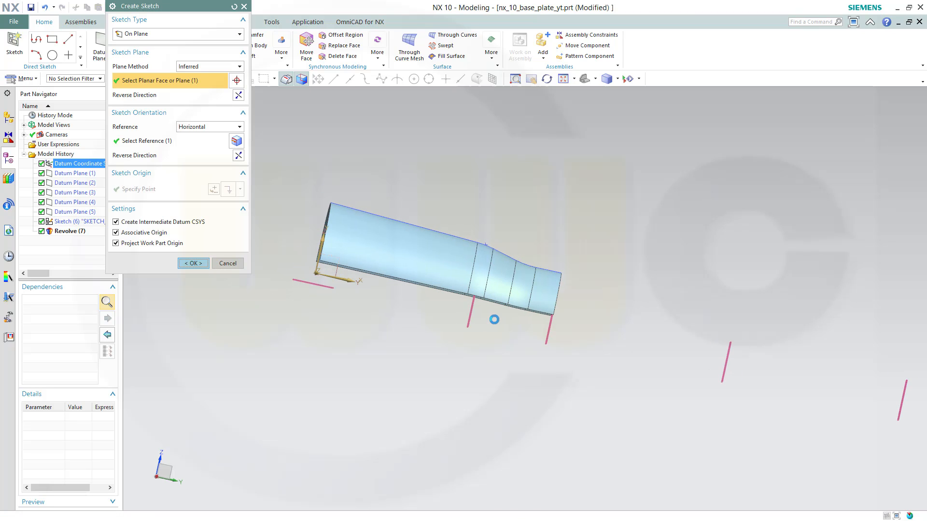
pyautogui.moveTo(790, 366)
pyautogui.keyDown('shift'); pyautogui.mouseDown(button='middle')
pyautogui.moveTo(360, 384)
pyautogui.moveTo(505, 392)
pyautogui.mouseUp(button='middle'); pyautogui.keyUp('shift')
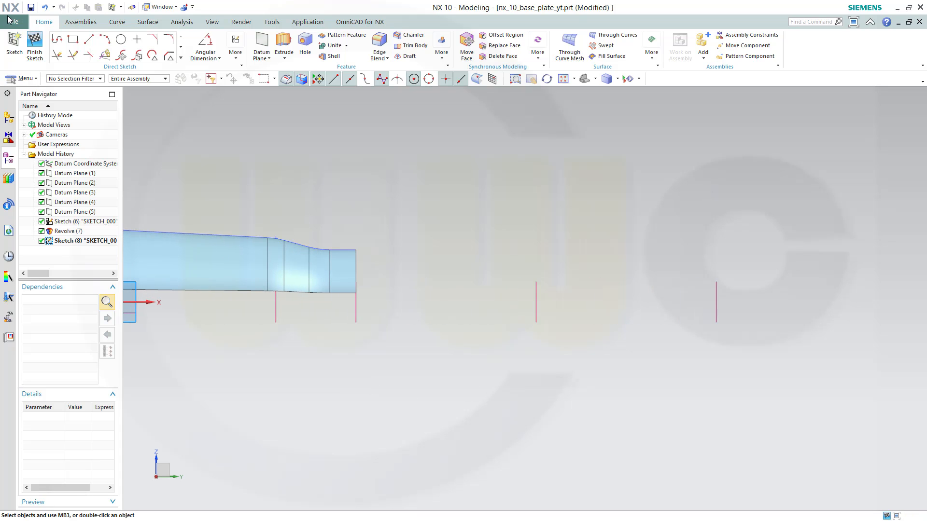
pyautogui.rightClick(56, 43)
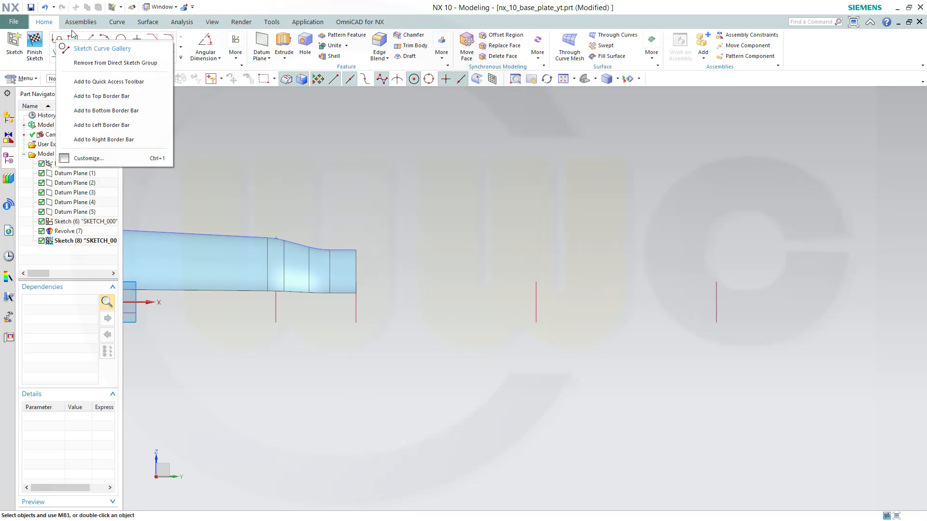
pyautogui.click(57, 40)
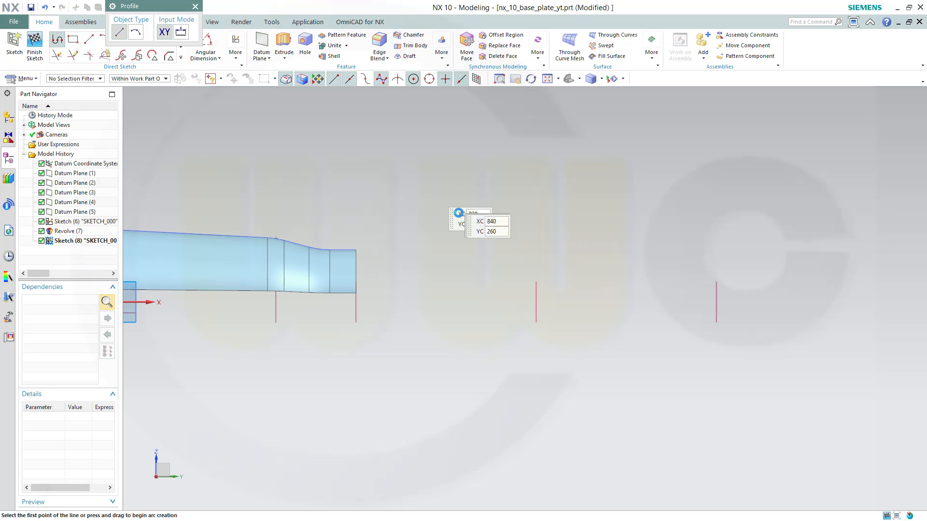
pyautogui.click(392, 249)
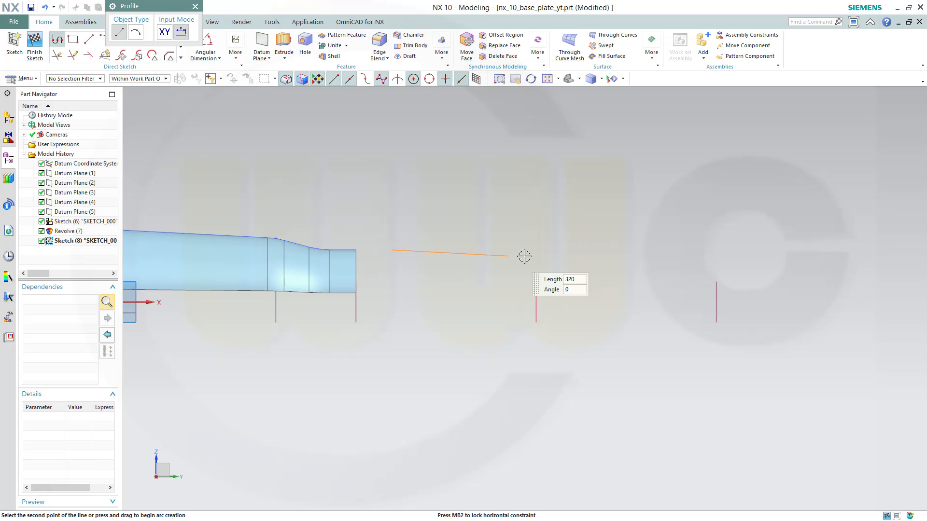
pyautogui.moveTo(531, 254); pyautogui.dragTo(639, 260)
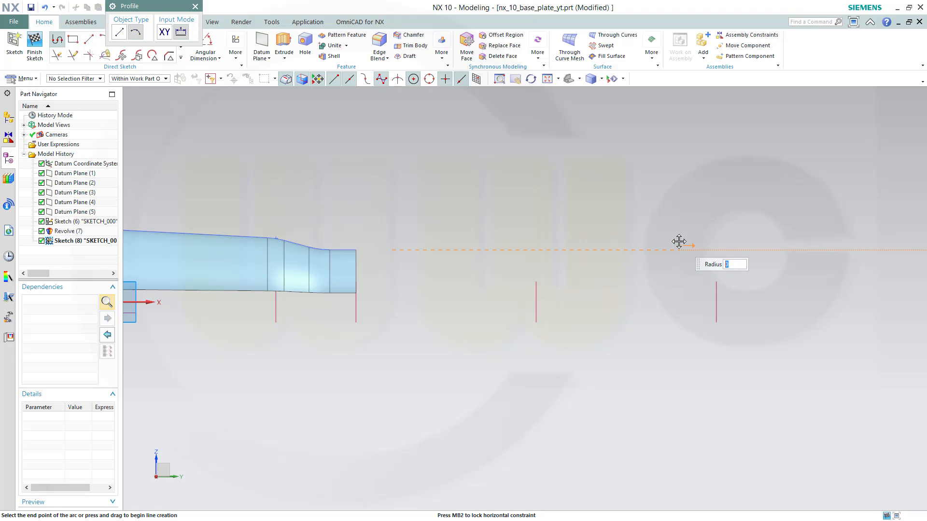
pyautogui.click(519, 250)
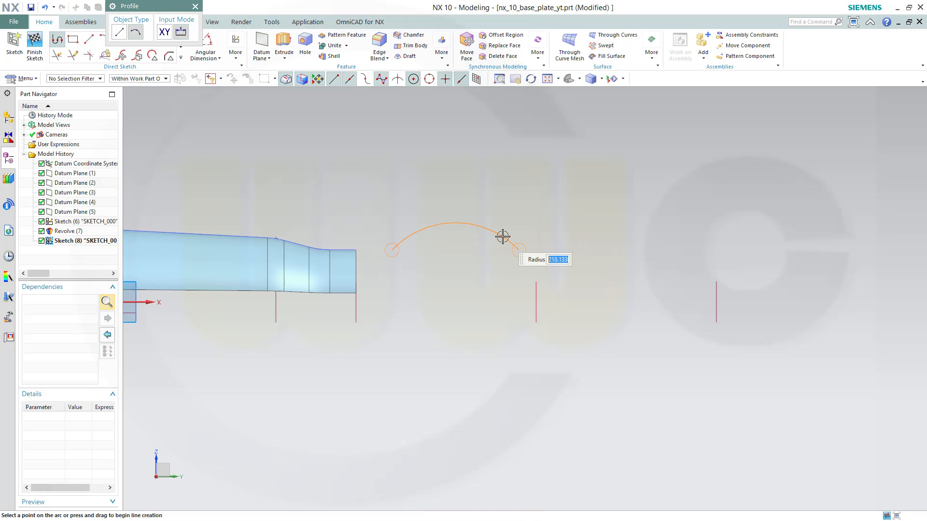
pyautogui.press('Escape')
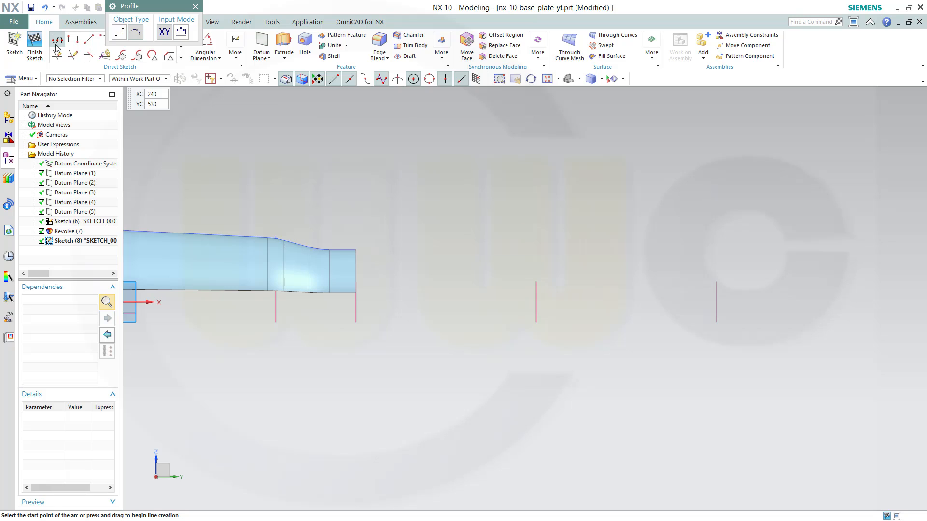
# Sketch a horizontal line continuing into a tangent arc rising to the right with the Profile tool
pyautogui.click(395, 260)
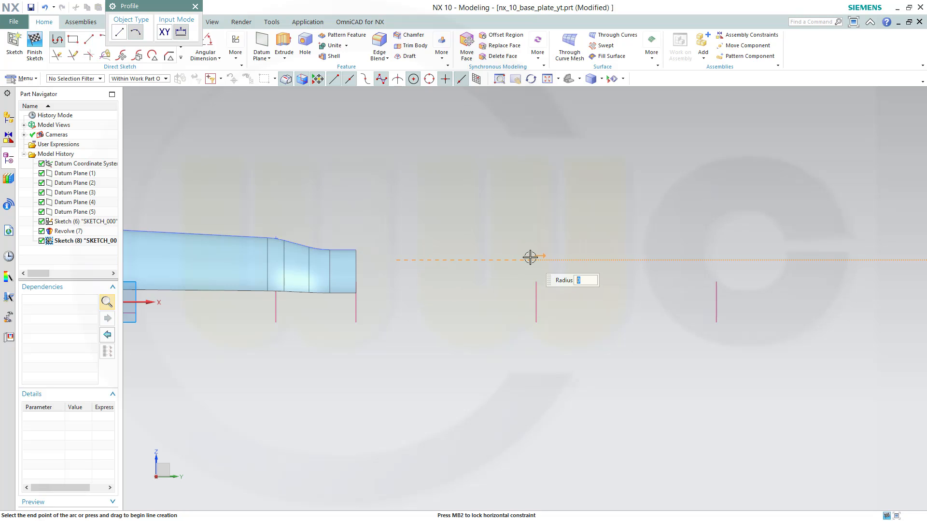
pyautogui.click(119, 32)
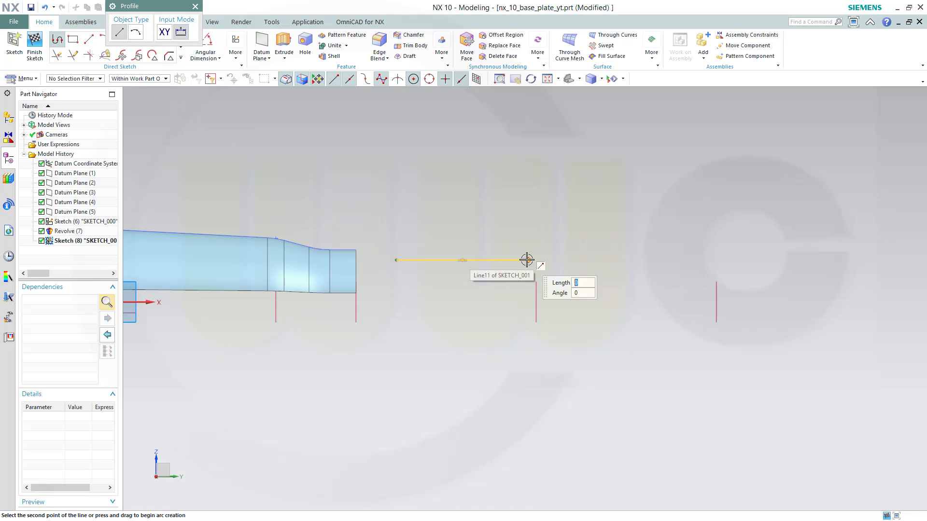
pyautogui.click(527, 260)
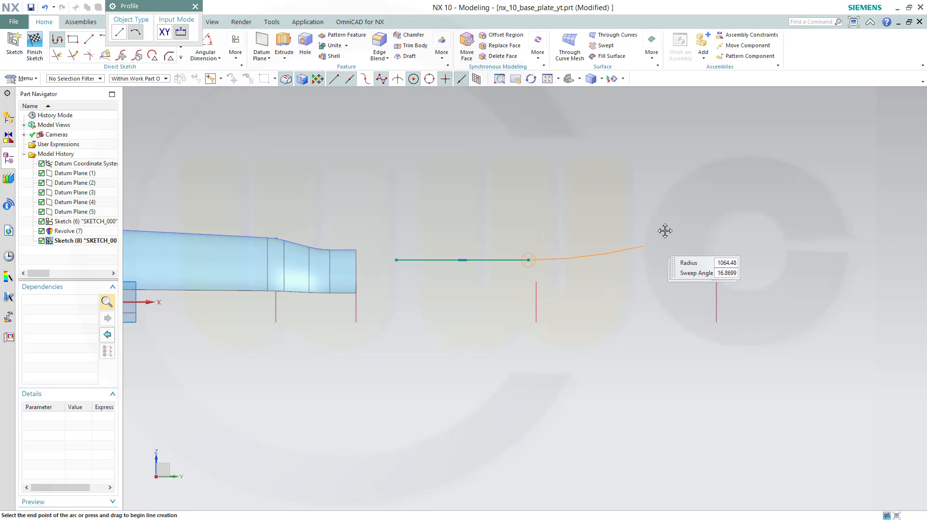
pyautogui.click(700, 212)
pyautogui.press('Escape')
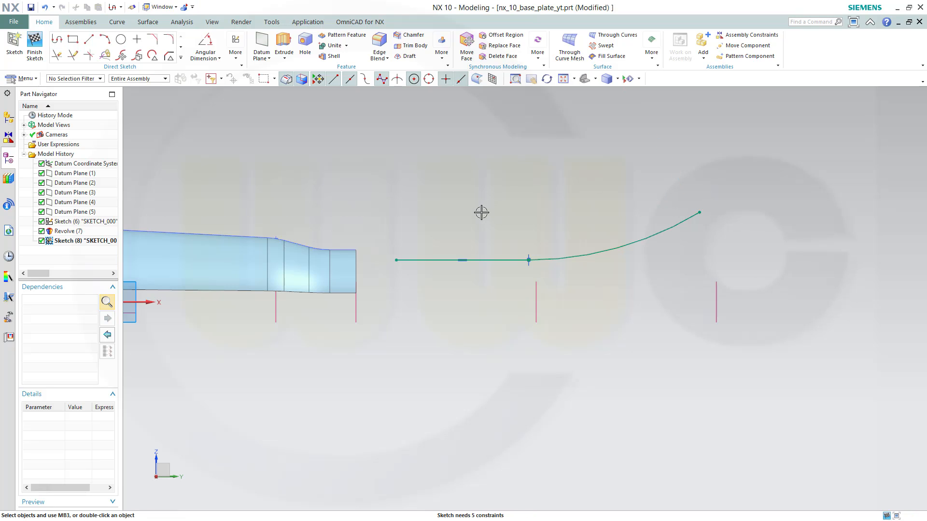
# Constrain the line's start point to lie on Datum Plane (2)
pyautogui.click(394, 264)
pyautogui.click(357, 308)
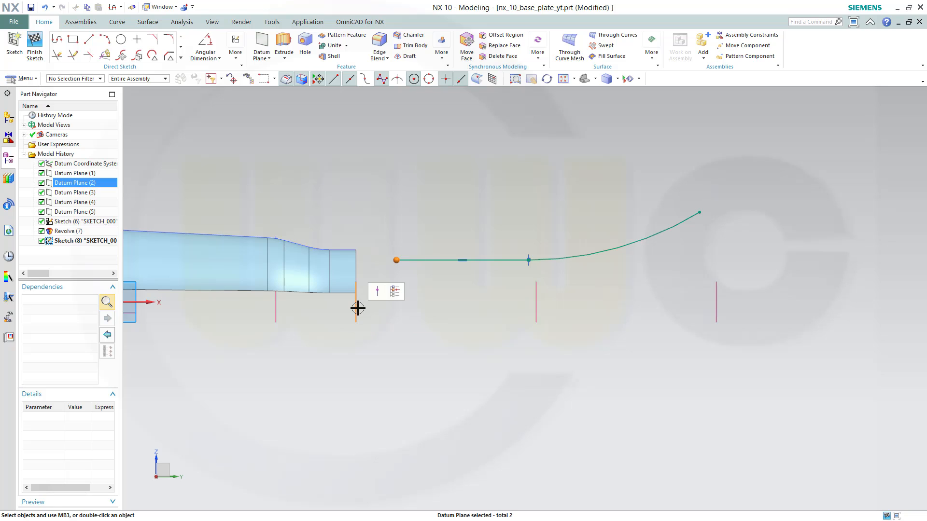
pyautogui.click(379, 291)
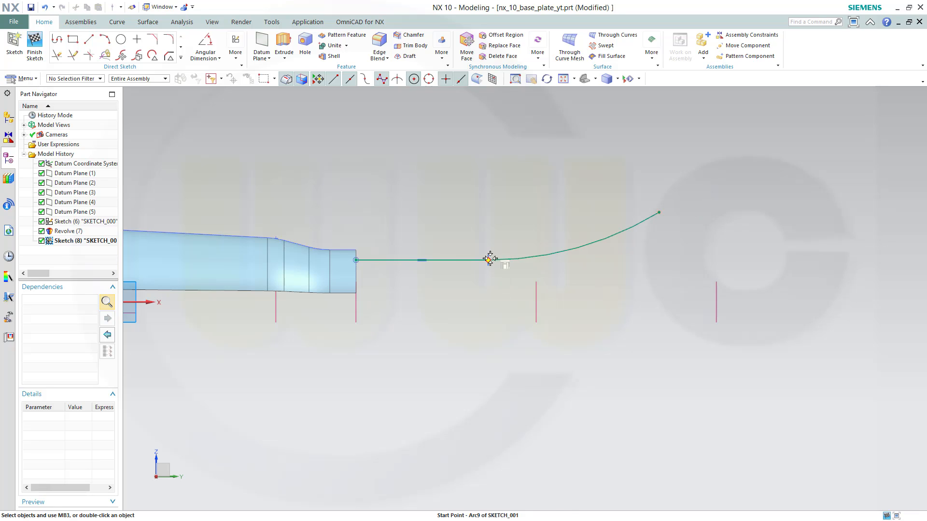
# Constrain the junction of the line and arc to lie on Datum Plane (3)
pyautogui.click(488, 259)
pyautogui.click(536, 291)
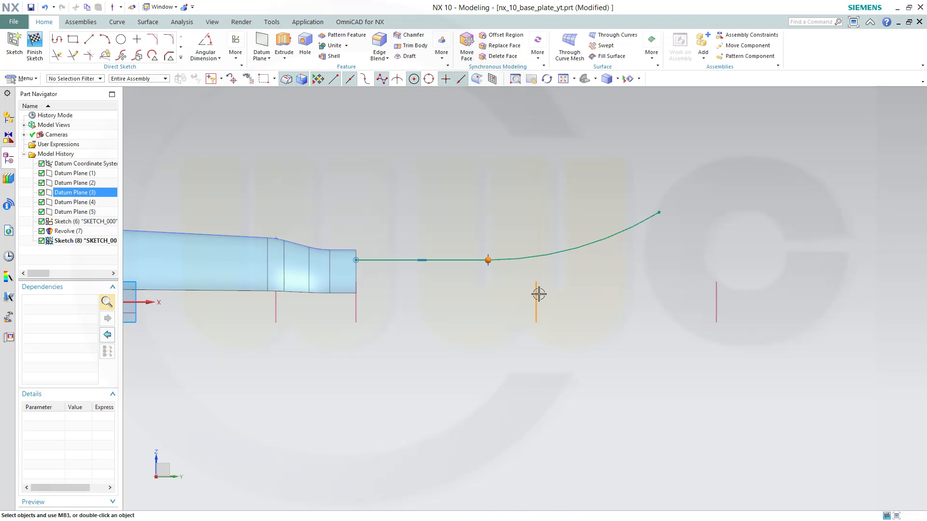
pyautogui.click(558, 277)
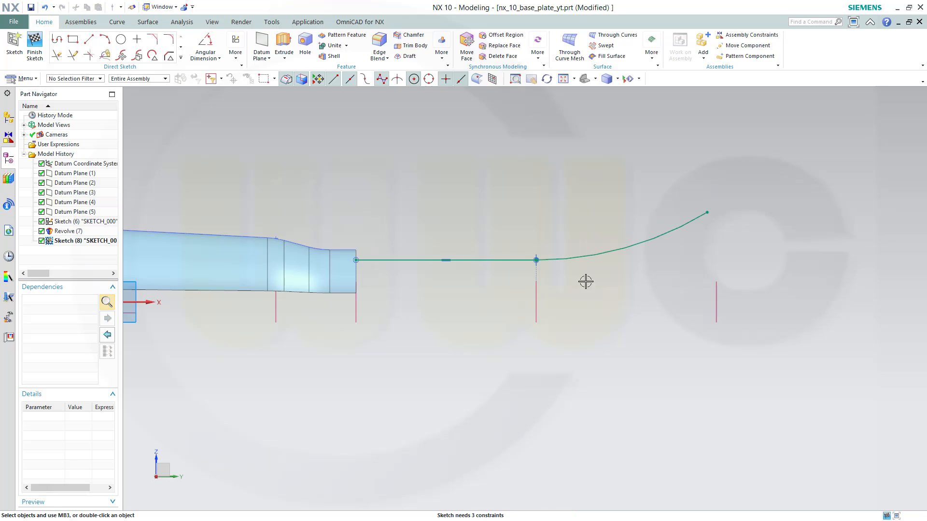
# Constrain the arc's end point to lie on Datum Plane (4)
pyautogui.click(707, 211)
pyautogui.click(715, 295)
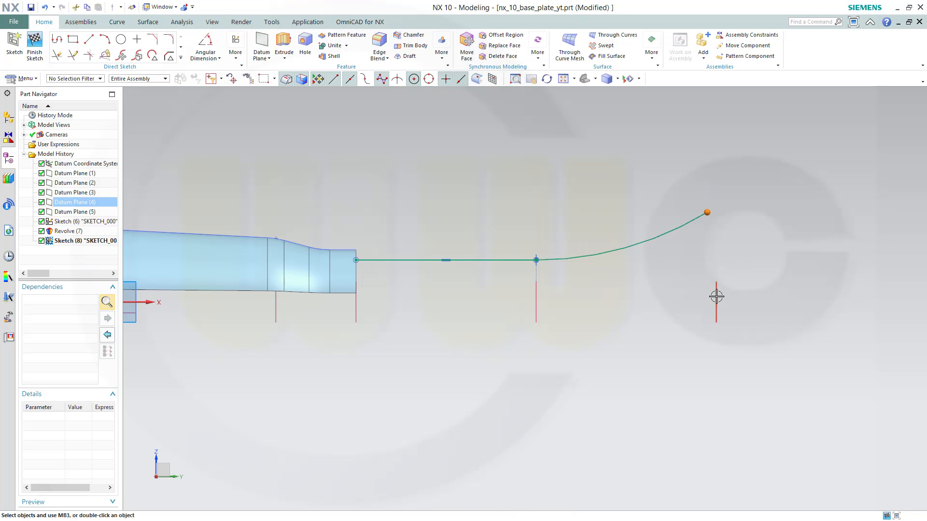
pyautogui.click(735, 280)
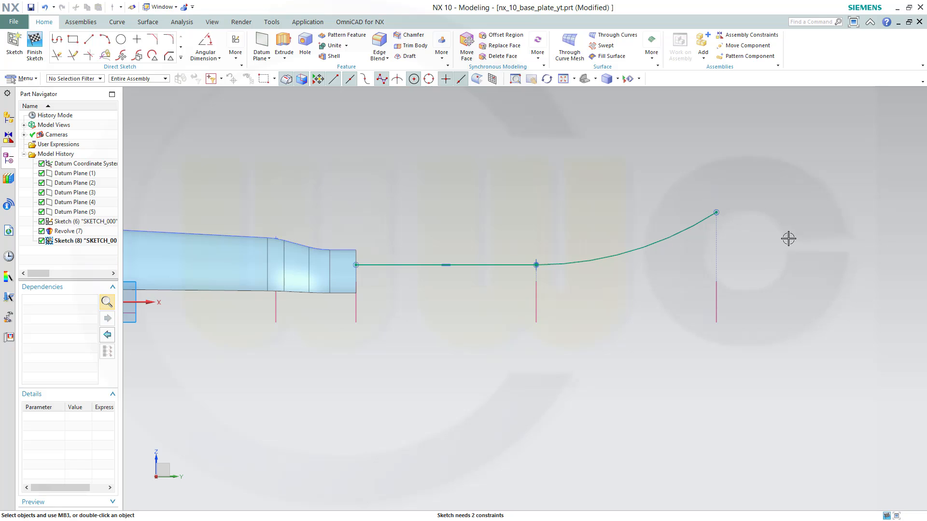
# Dimension the line's distance from the sketch horizontal axis as 100 with a linear dimension
pyautogui.click(219, 59)
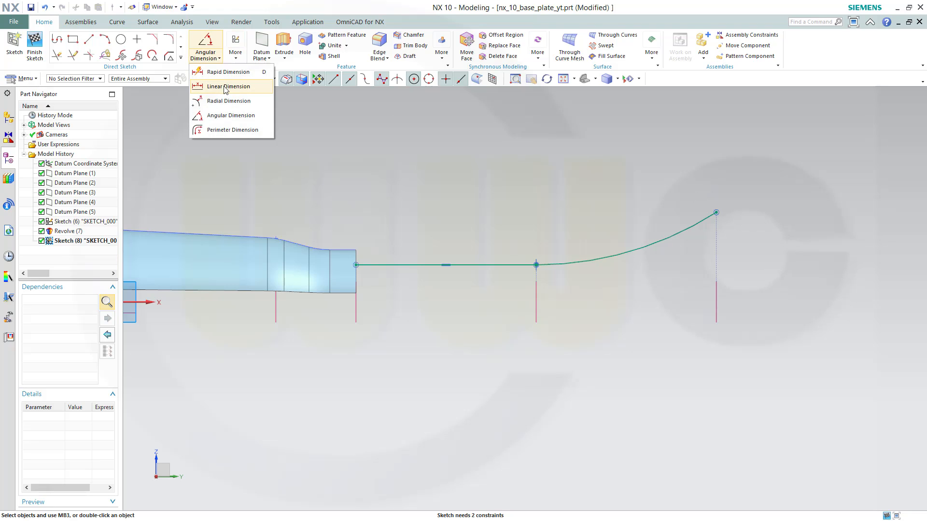
pyautogui.click(224, 87)
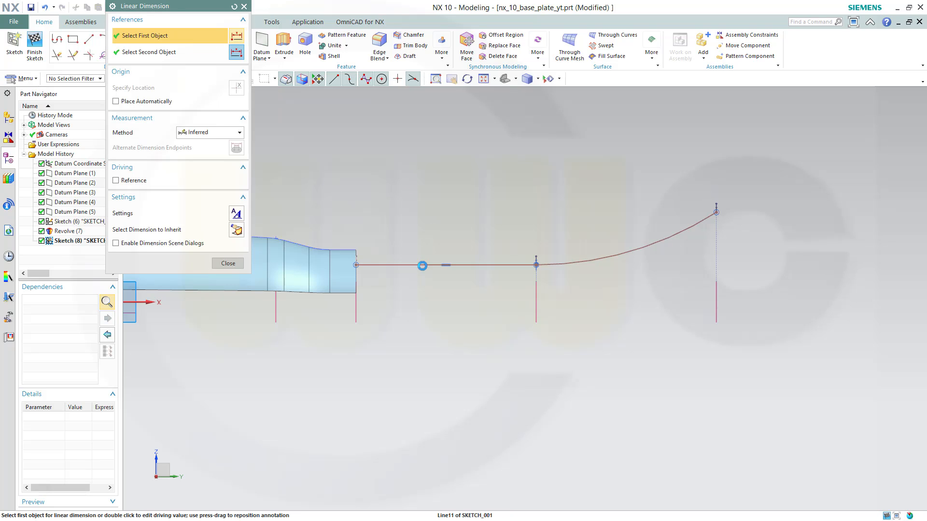
pyautogui.click(422, 265)
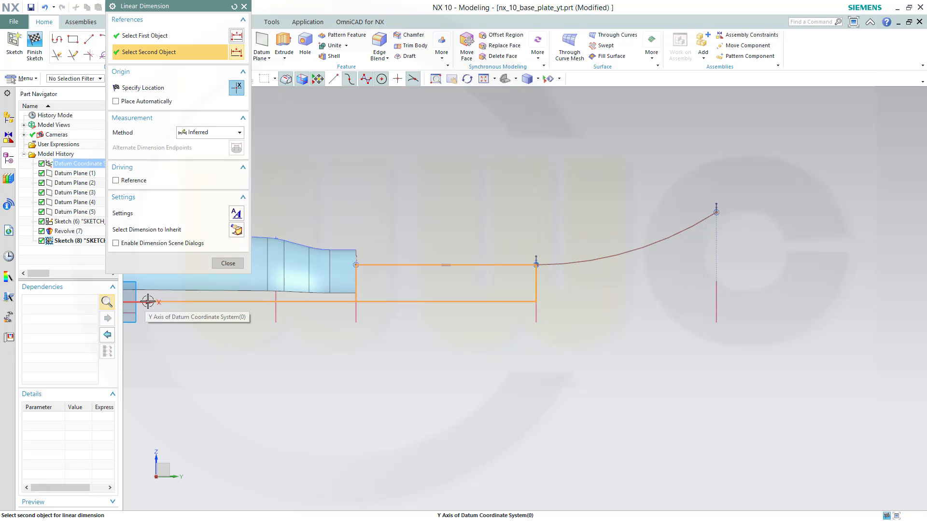
pyautogui.click(148, 303)
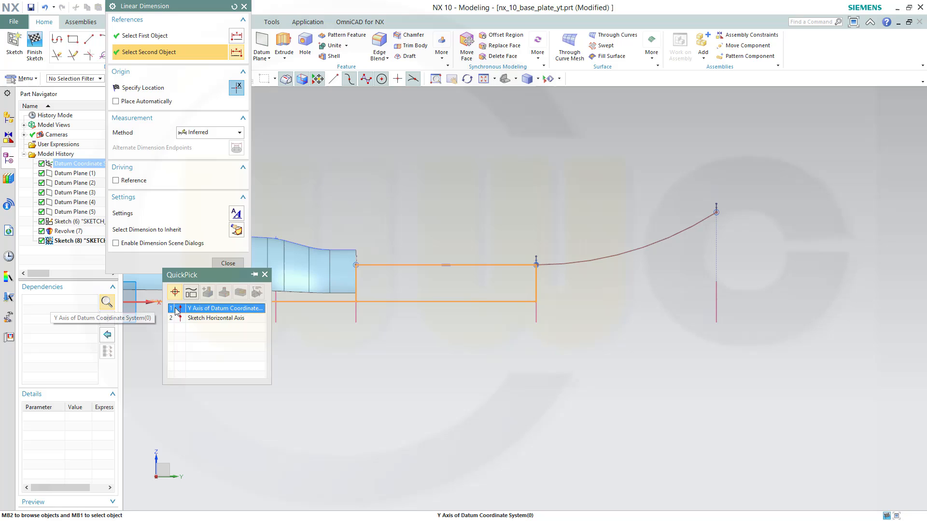
pyautogui.click(211, 316)
pyautogui.click(454, 283)
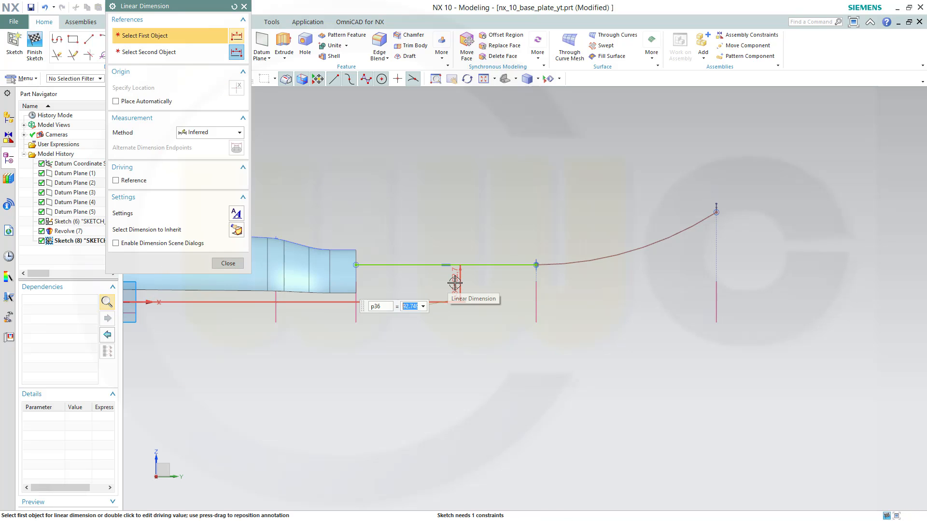
pyautogui.write('100')
pyautogui.press('Return')
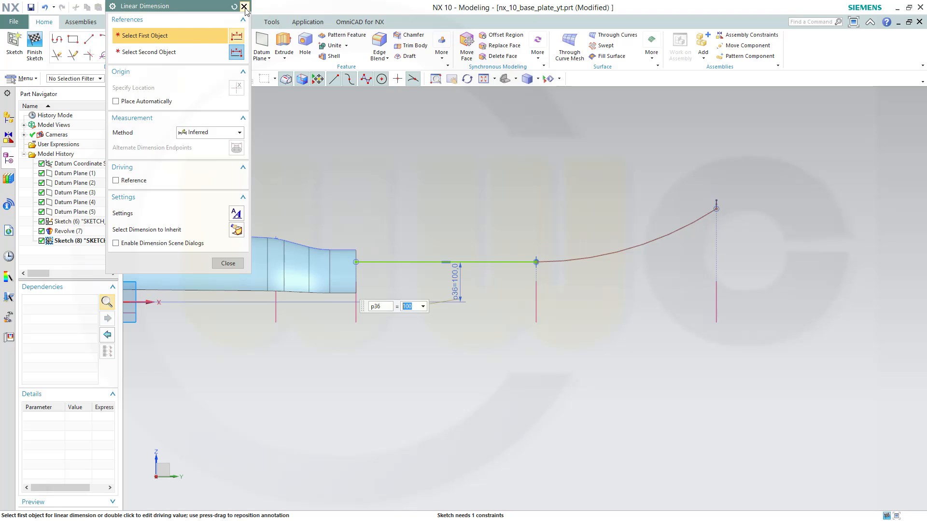
pyautogui.click(244, 7)
# Set the arc's radius to 2400 with a radial dimension
pyautogui.click(219, 58)
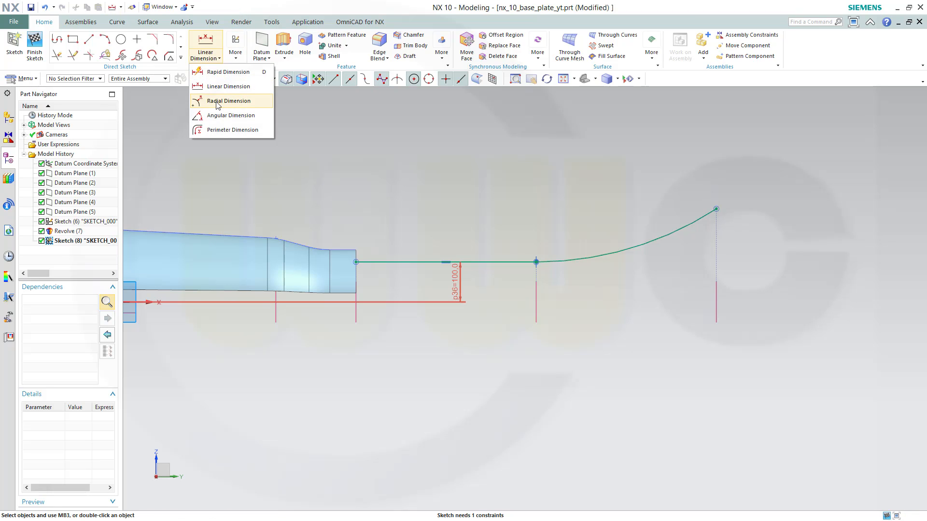
pyautogui.click(216, 102)
pyautogui.click(638, 246)
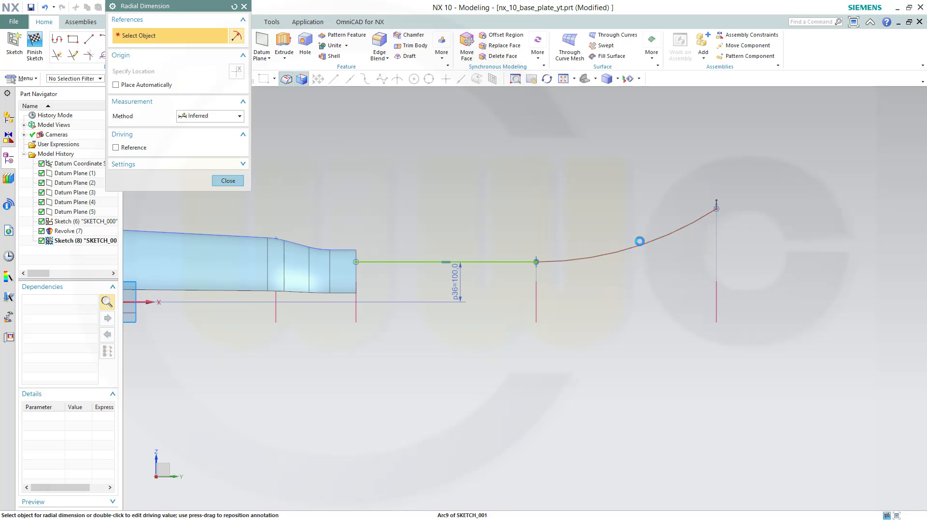
pyautogui.click(628, 213)
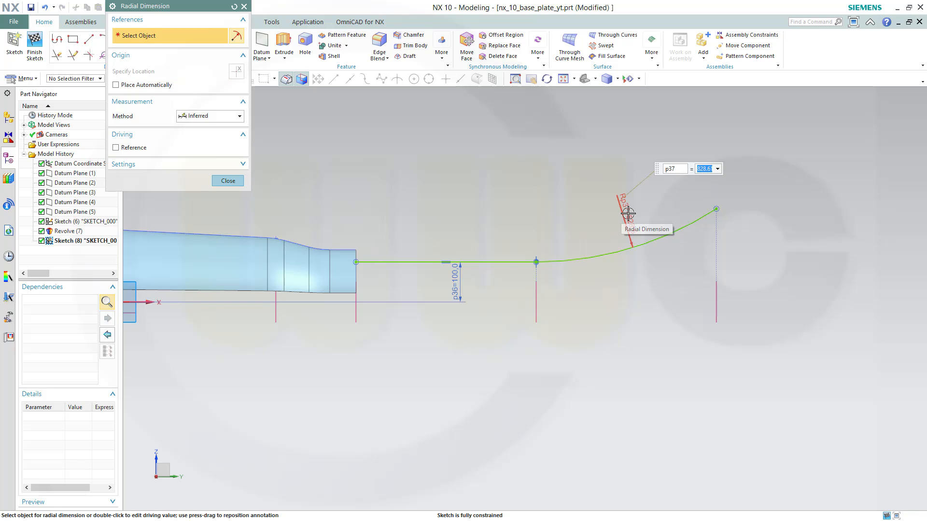
pyautogui.press('Return')
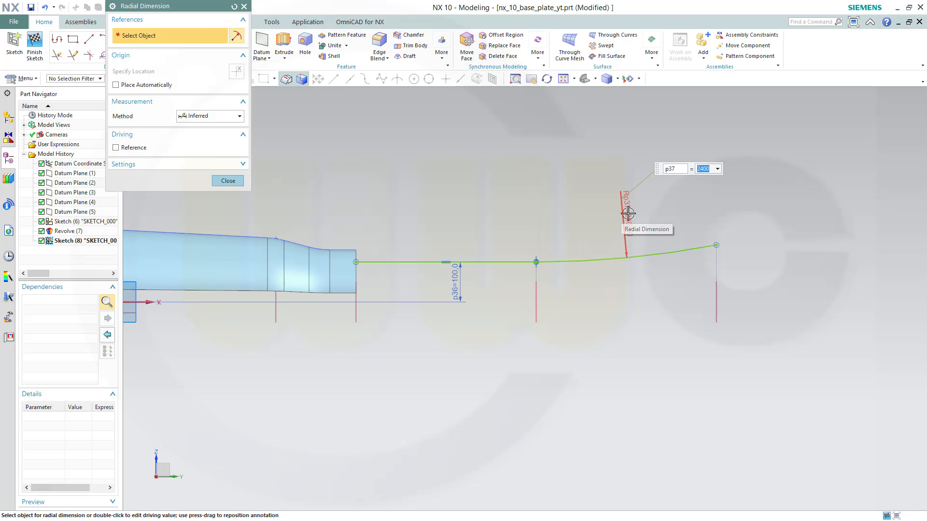
pyautogui.click(227, 181)
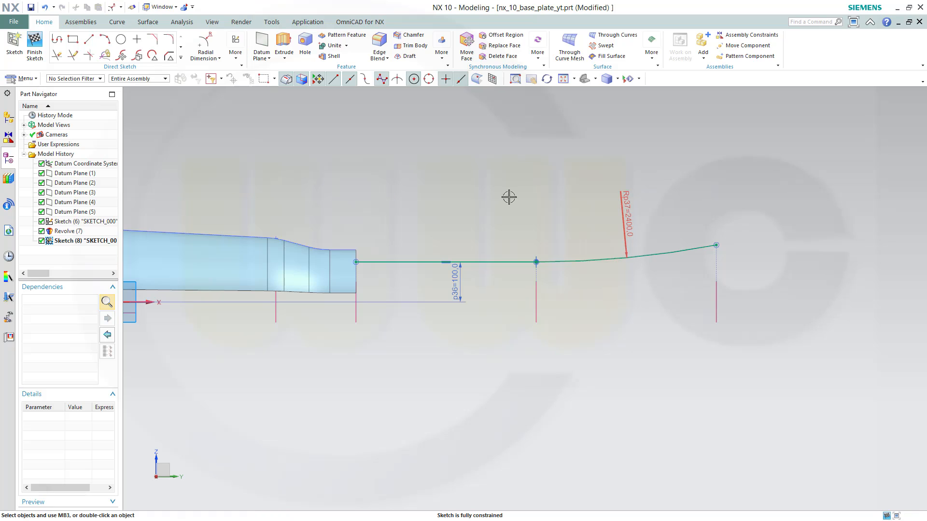
# Finish the sketch and create a Point and Direction datum plane through the revolved body's edge end point, normal to ZC
pyautogui.click(36, 40)
pyautogui.moveTo(331, 207); pyautogui.dragTo(320, 227, button='middle')
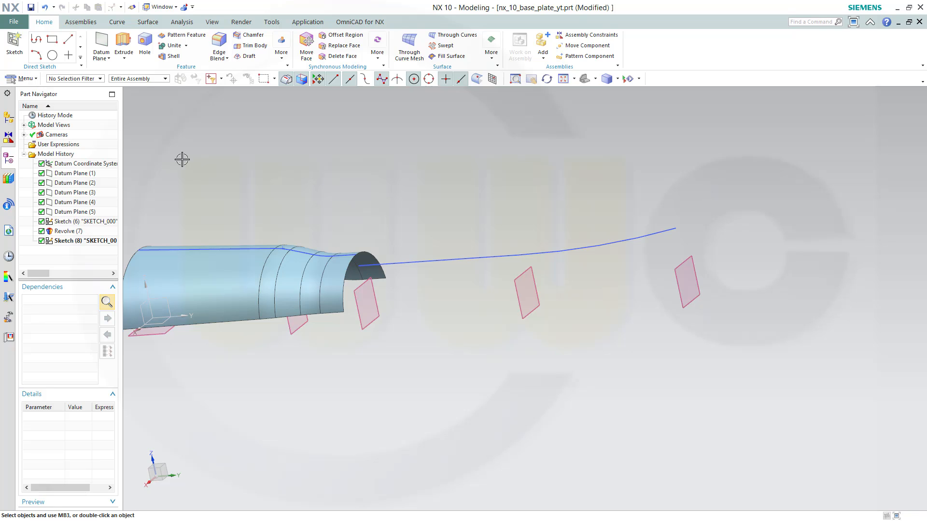
pyautogui.click(110, 59)
pyautogui.click(121, 72)
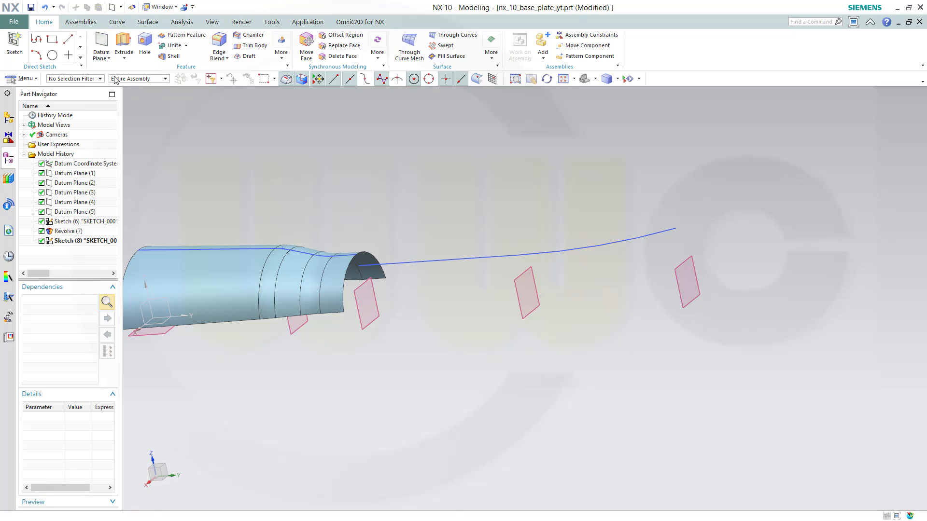
pyautogui.click(240, 34)
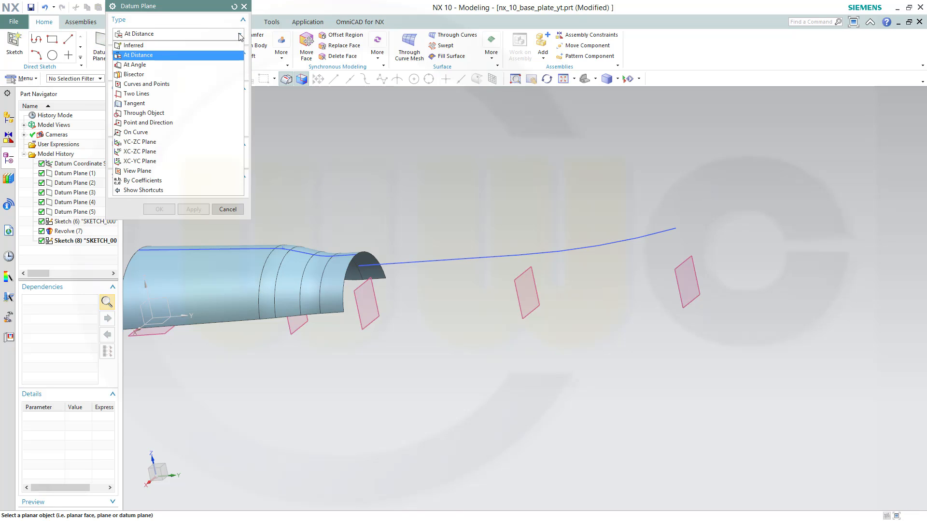
pyautogui.click(167, 122)
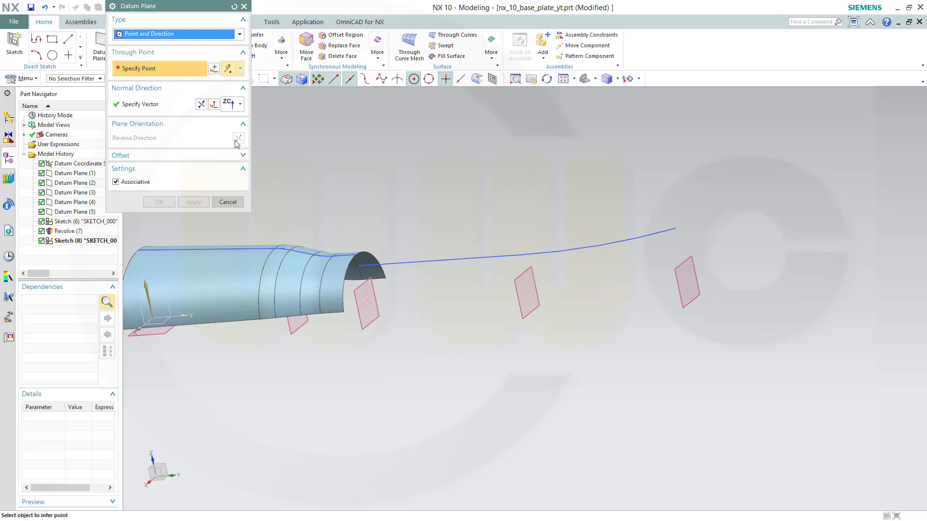
pyautogui.moveTo(168, 9); pyautogui.dragTo(225, 21)
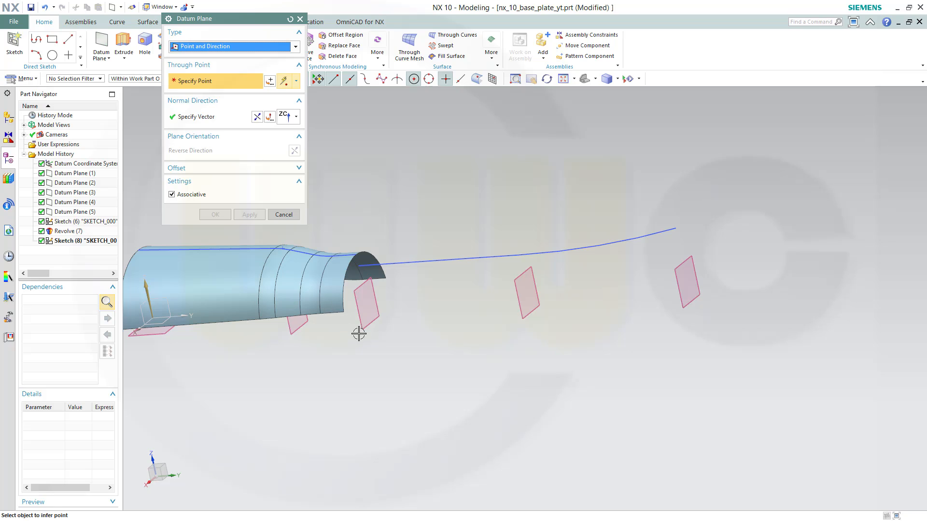
pyautogui.click(344, 313)
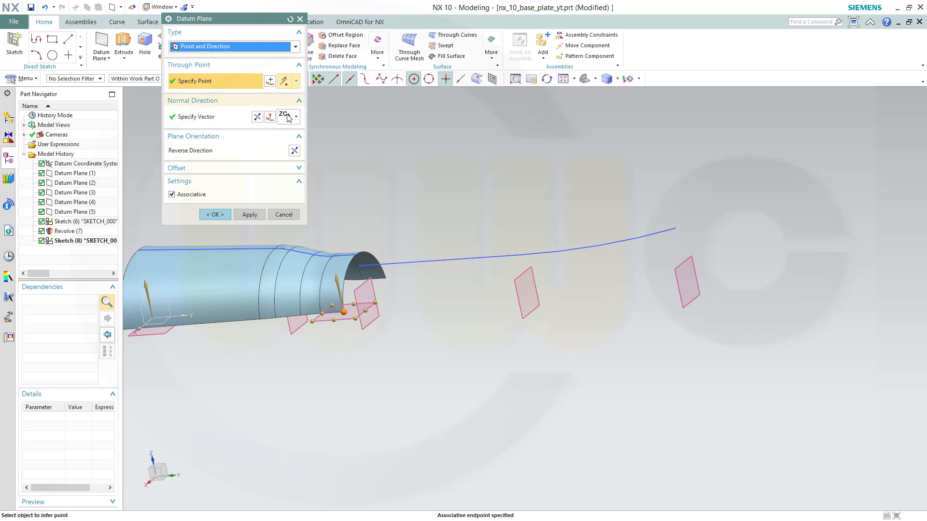
pyautogui.click(215, 214)
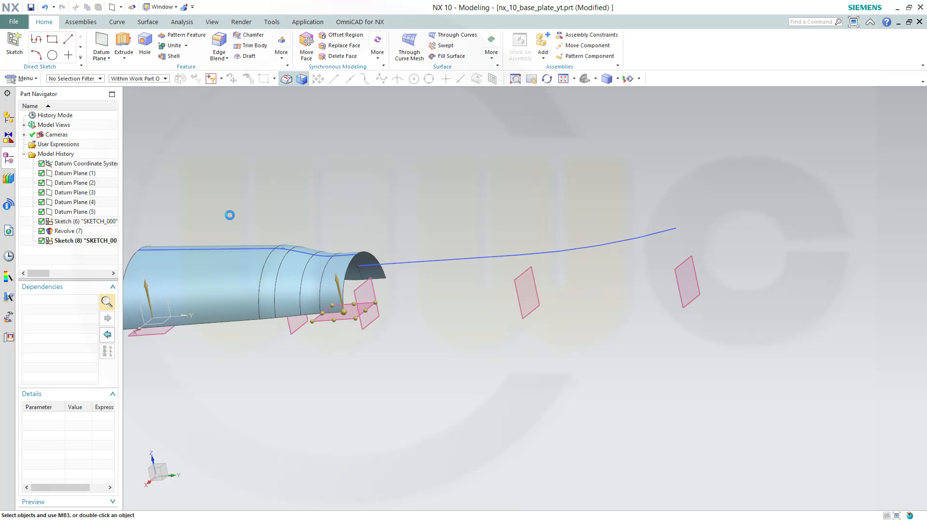
# Create a sketch on Datum Plane (9) and rotate the sketch orientation by -90 degrees
pyautogui.click(14, 43)
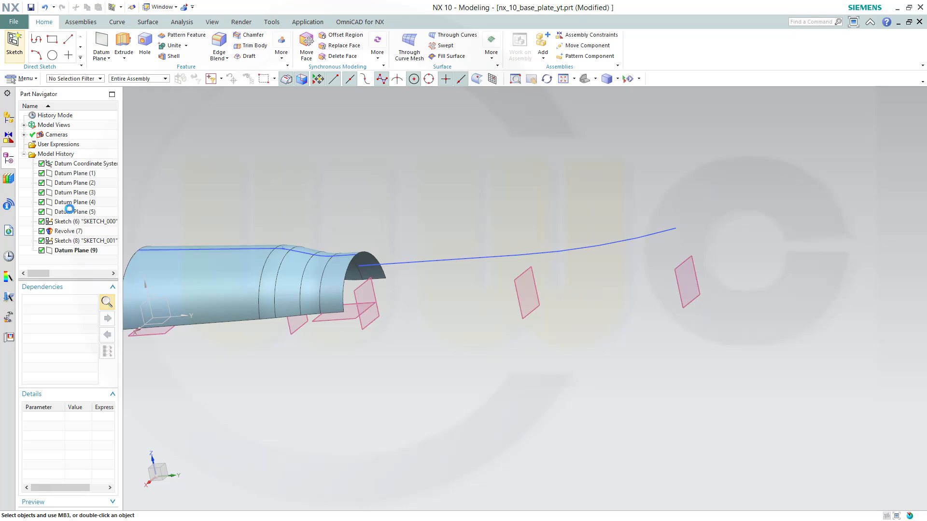
pyautogui.click(343, 320)
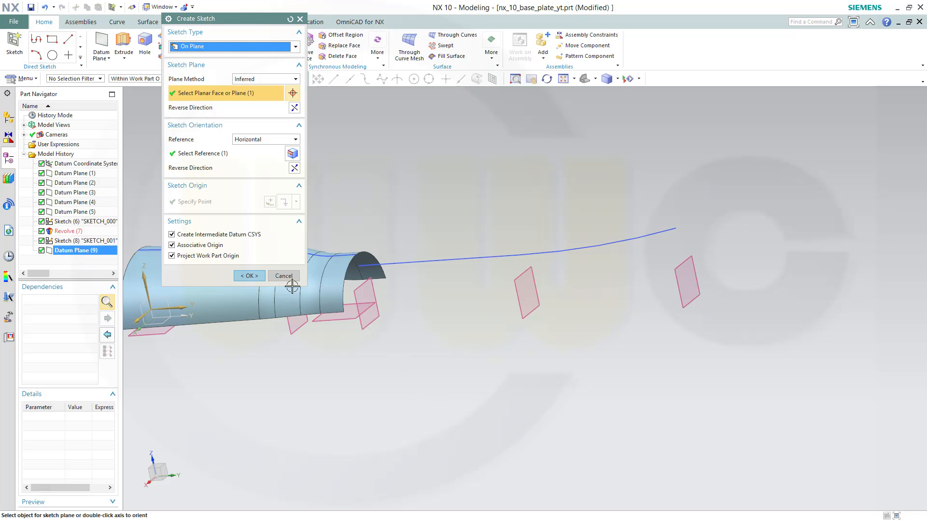
pyautogui.click(249, 276)
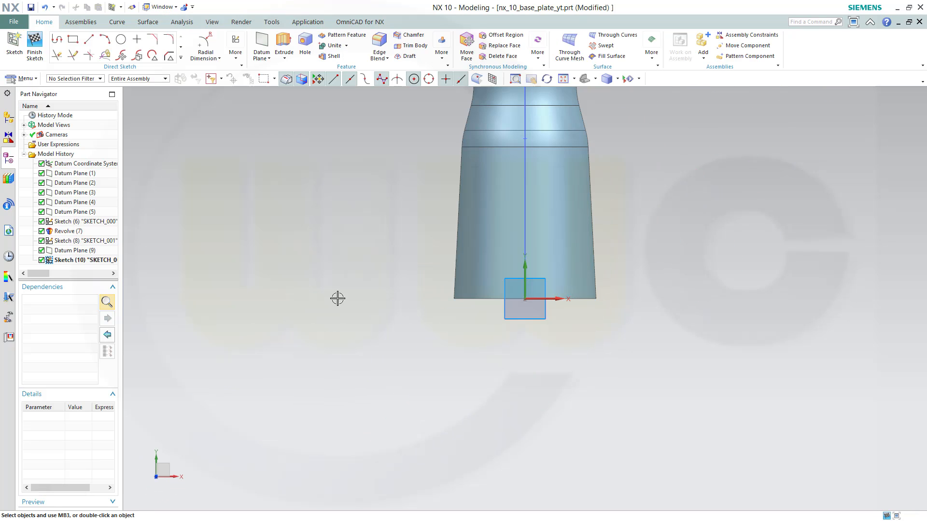
pyautogui.click(155, 476)
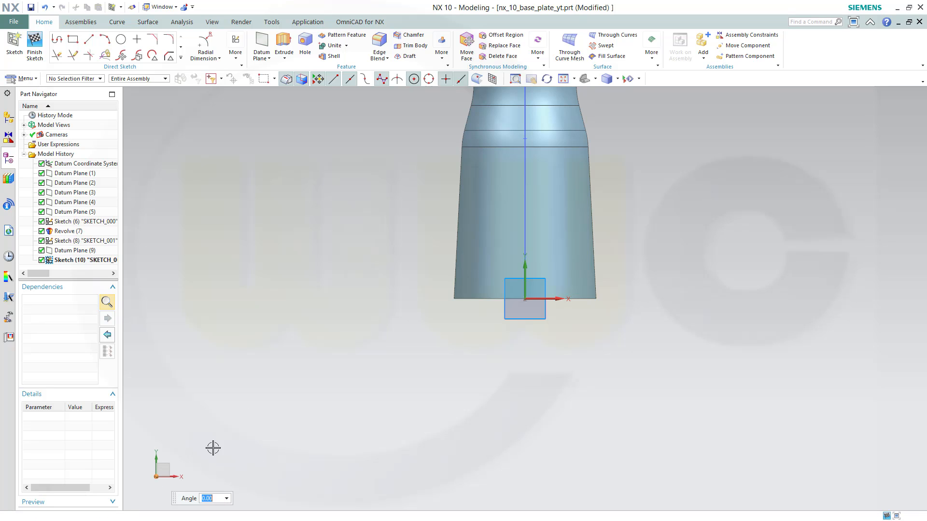
pyautogui.press('Return')
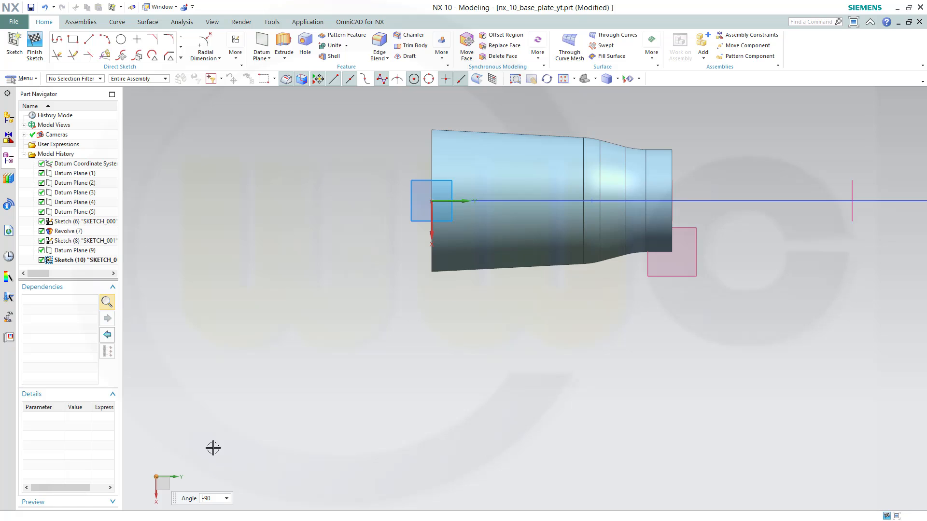
pyautogui.keyDown('shift'); pyautogui.moveTo(699, 380); pyautogui.dragTo(524, 395, button='middle'); pyautogui.keyUp('shift')
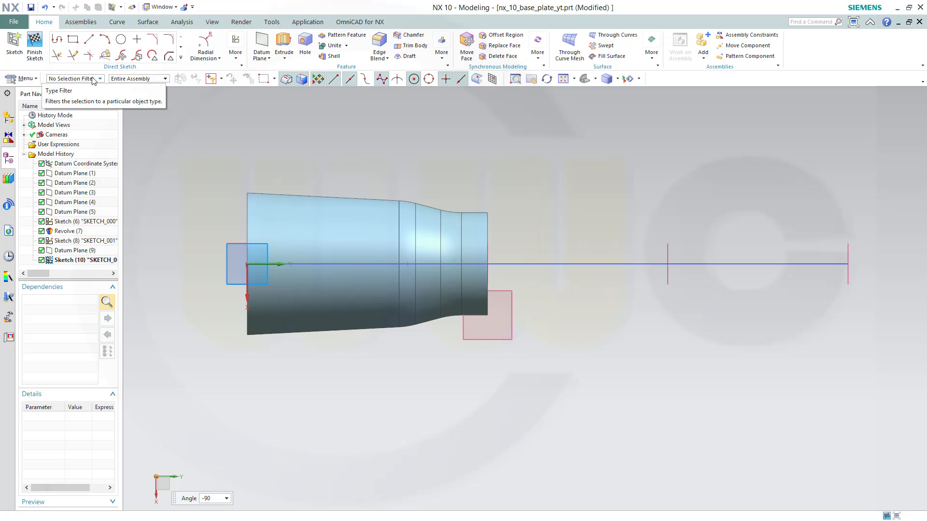
# Sketch a horizontal line continuing into a tangent arc curving down to the left with the Profile tool
pyautogui.click(56, 38)
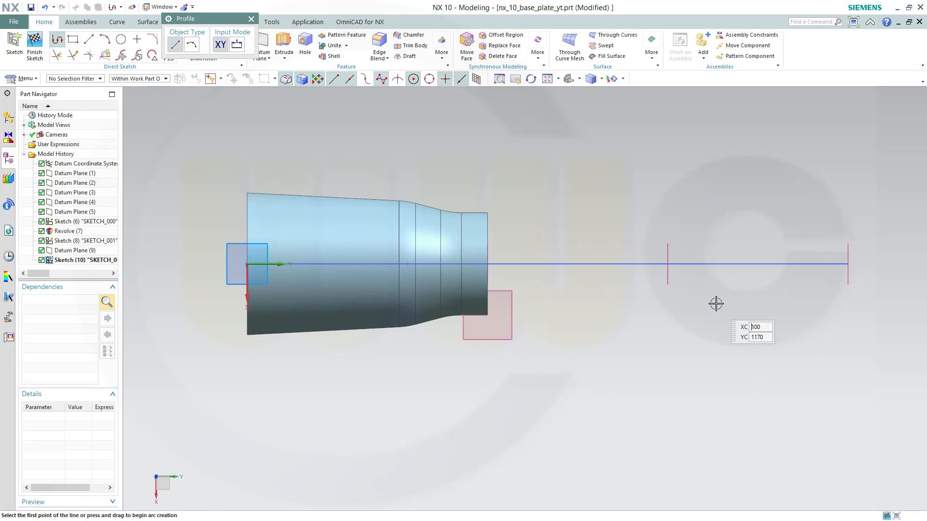
pyautogui.click(740, 303)
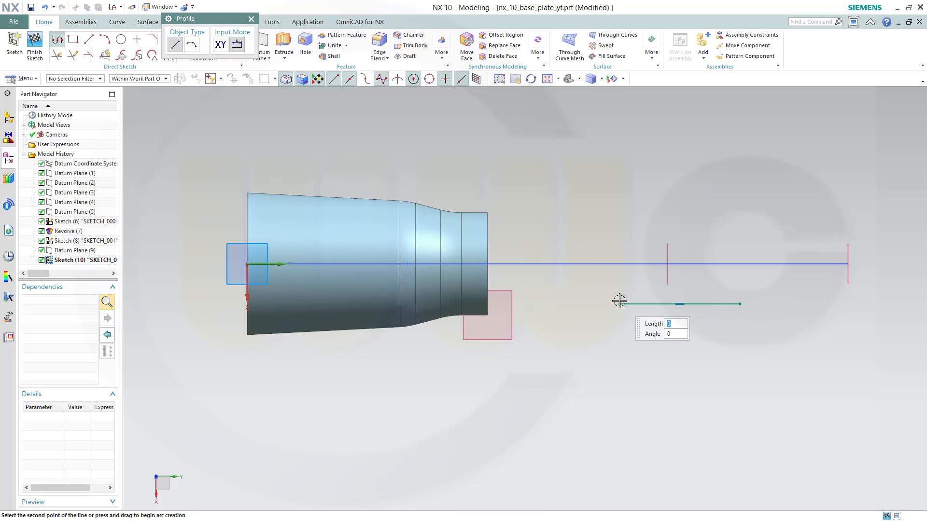
pyautogui.moveTo(619, 303); pyautogui.dragTo(609, 306)
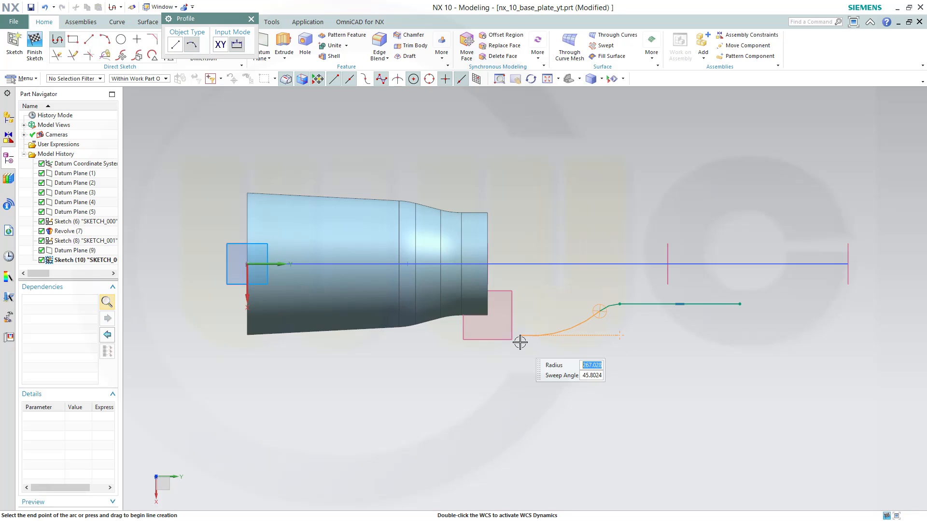
pyautogui.click(519, 342)
pyautogui.press('Escape')
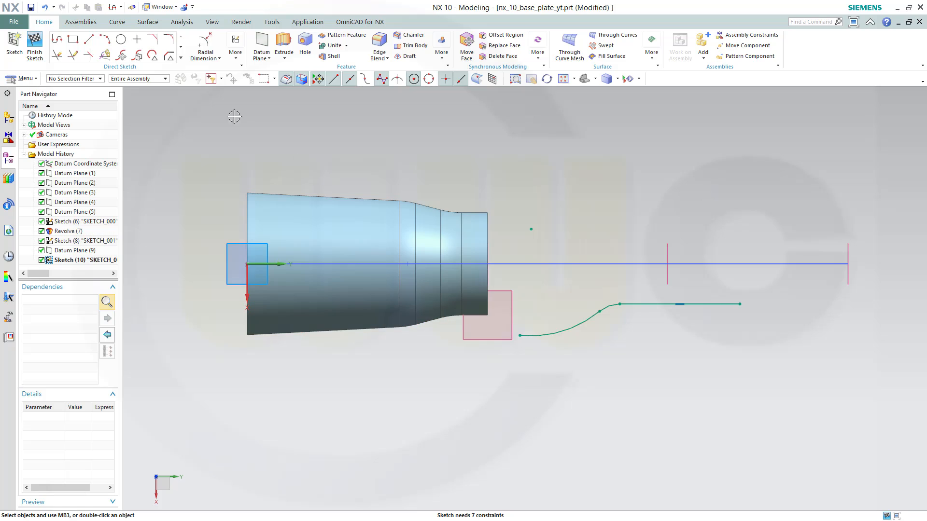
# Draw an arc from the line's right end curving down to the right
pyautogui.click(105, 39)
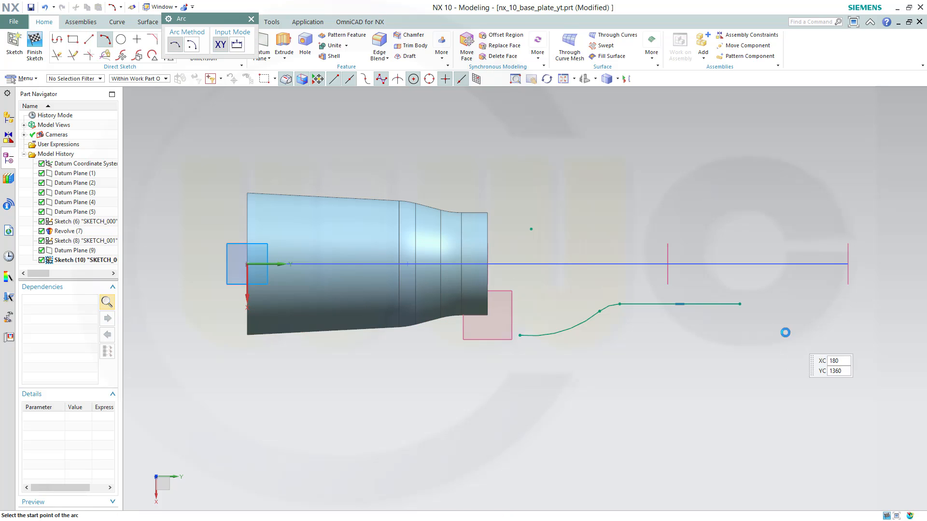
pyautogui.click(744, 307)
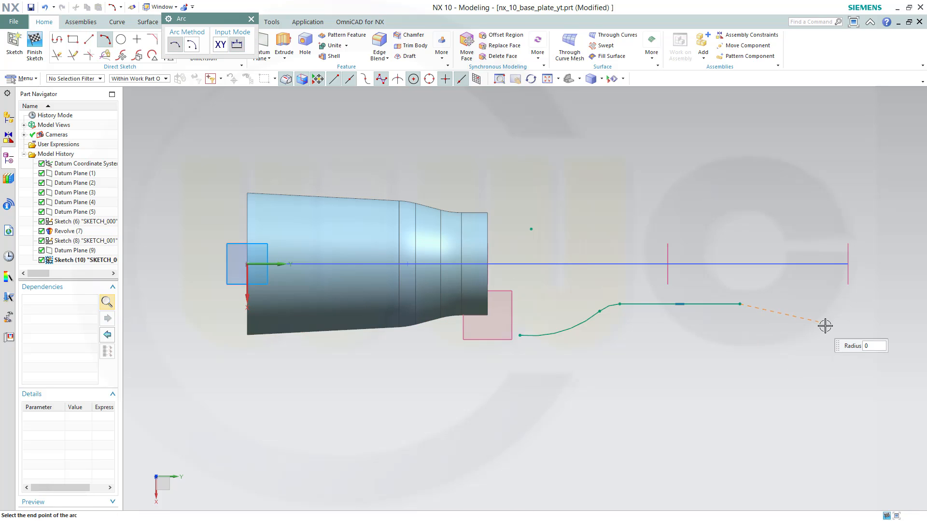
pyautogui.click(805, 319)
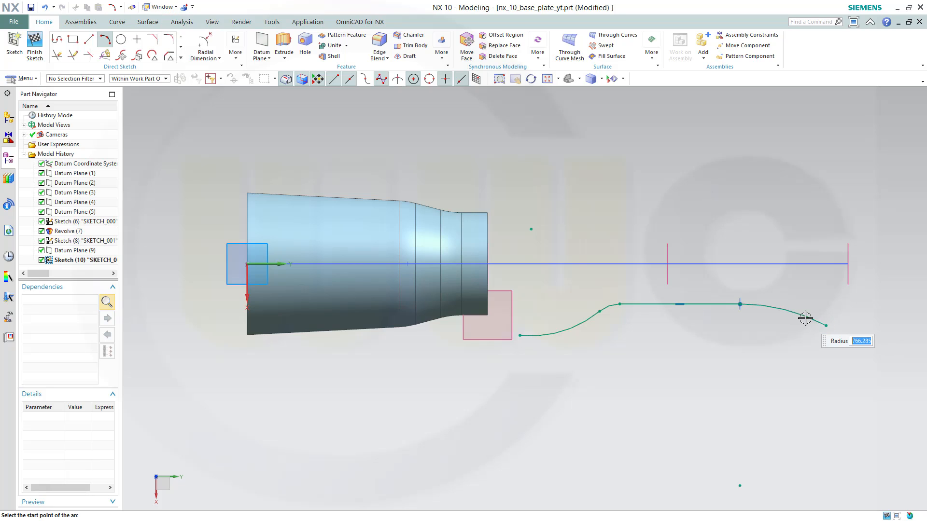
pyautogui.press('Escape')
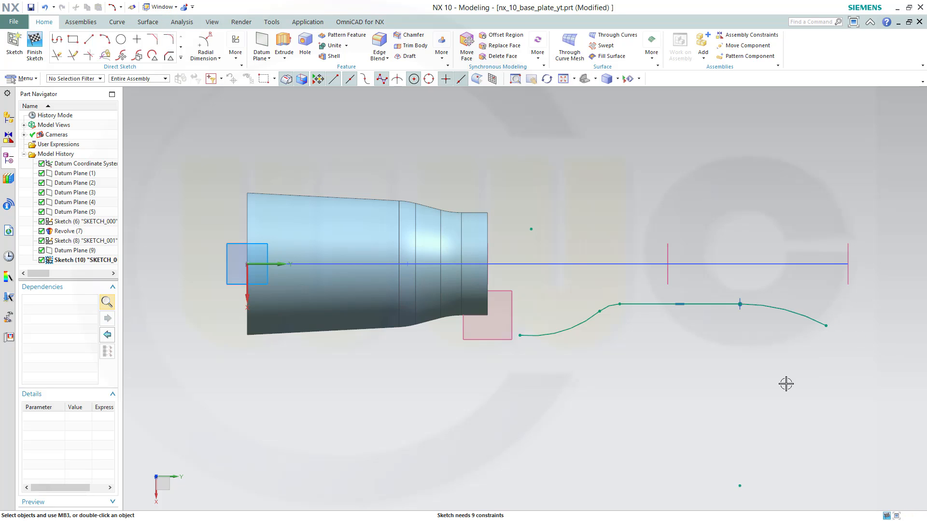
# Constrain the new arc's end point to lie on Datum Plane (4)
pyautogui.click(828, 326)
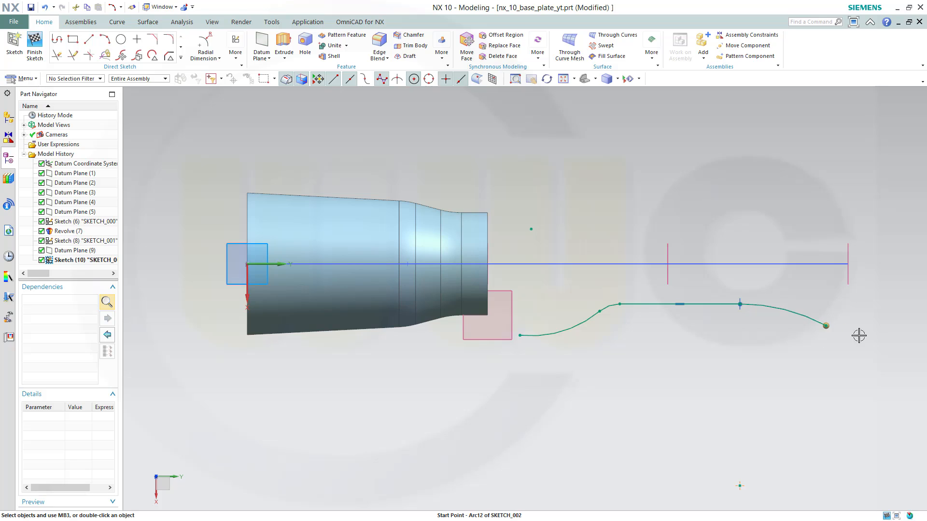
pyautogui.click(850, 276)
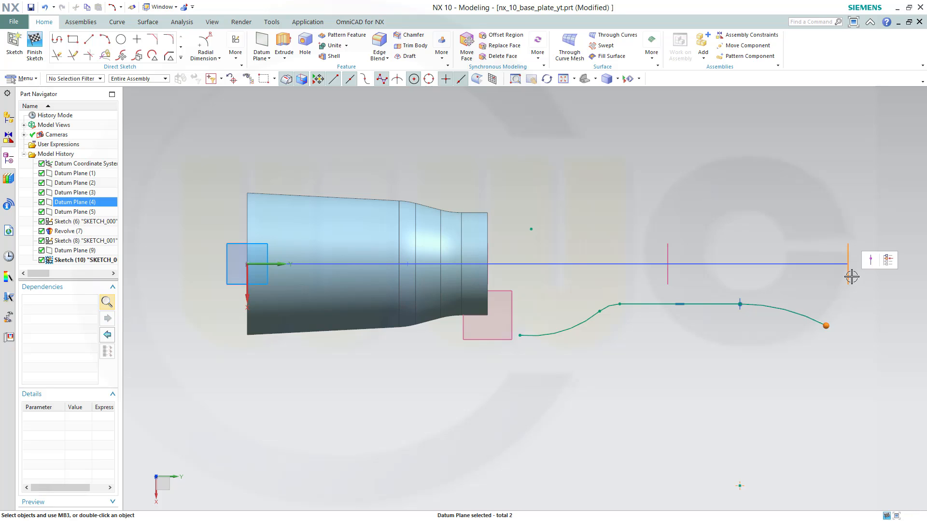
pyautogui.click(872, 262)
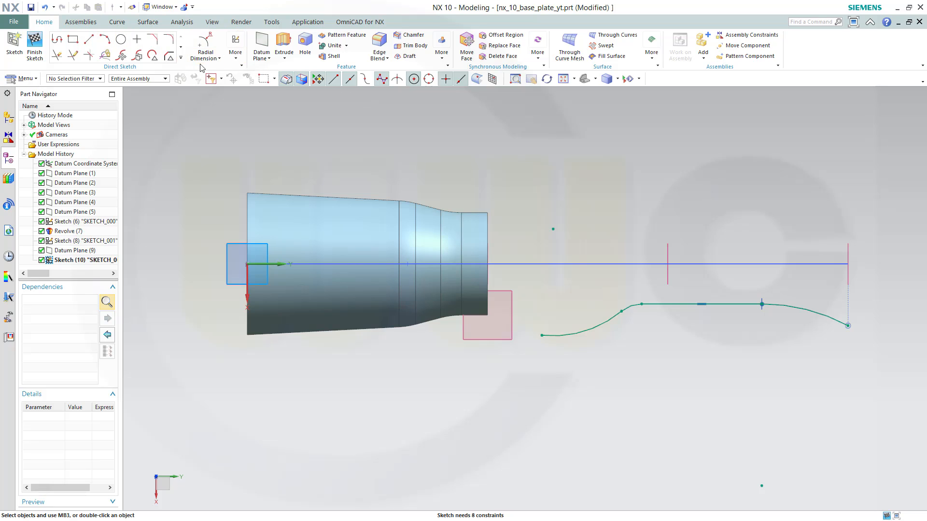
# Add a linear dimension of 98 from the sketch origin to the horizontal line
pyautogui.click(219, 59)
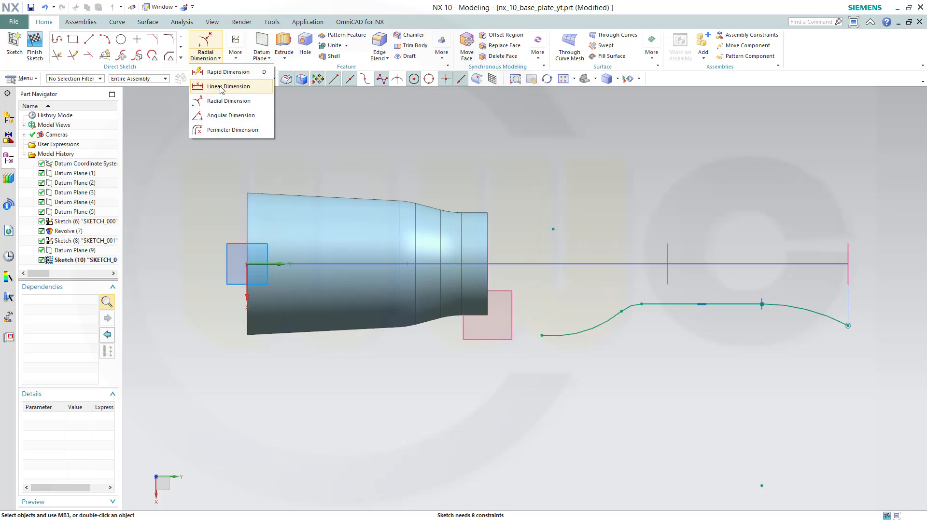
pyautogui.click(212, 86)
pyautogui.click(734, 302)
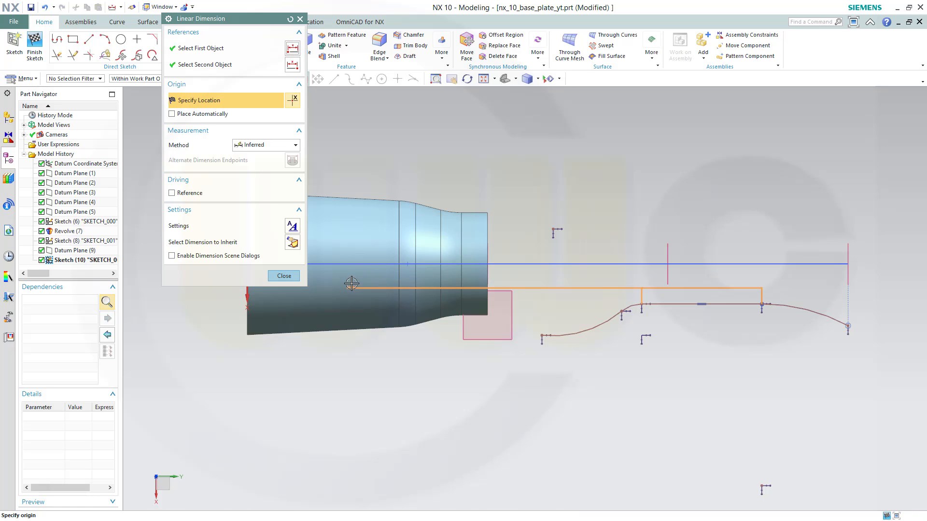
pyautogui.keyDown('shift'); pyautogui.moveTo(375, 289); pyautogui.dragTo(419, 345, button='middle'); pyautogui.keyUp('shift')
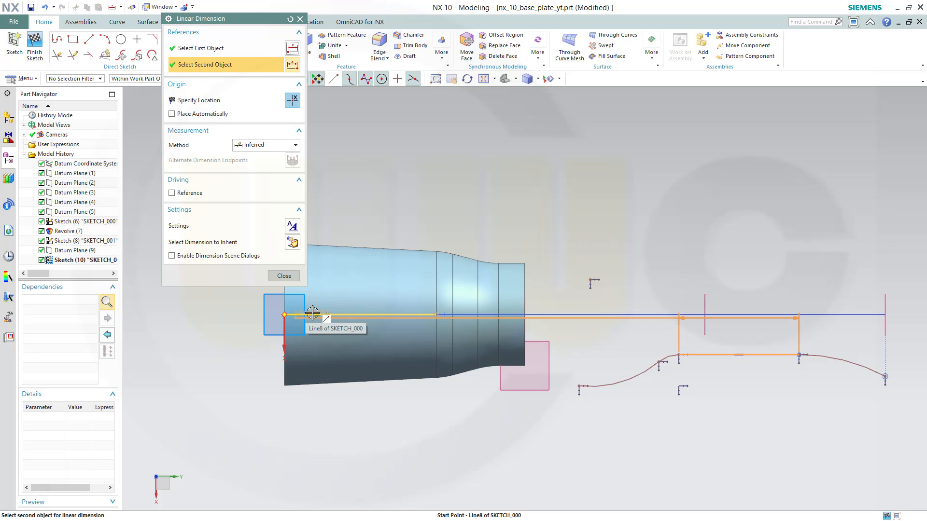
pyautogui.click(286, 314)
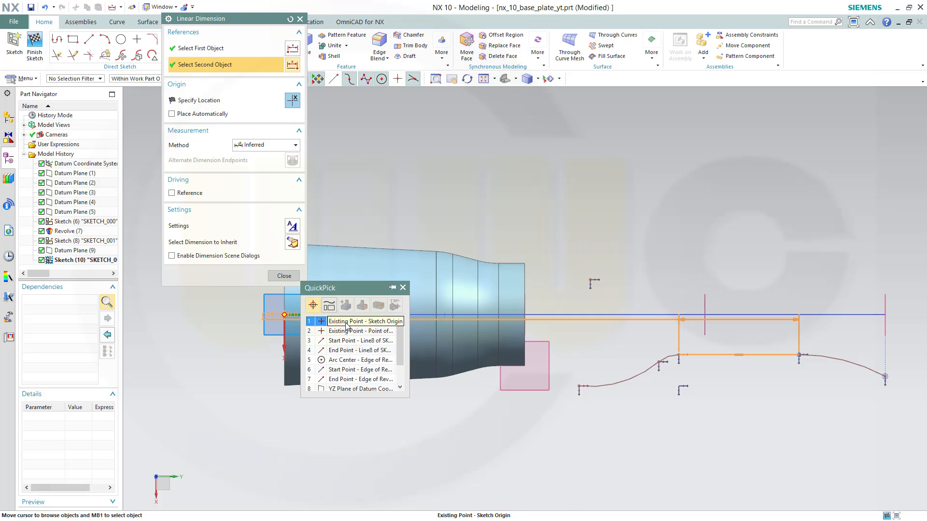
pyautogui.click(343, 322)
pyautogui.click(757, 337)
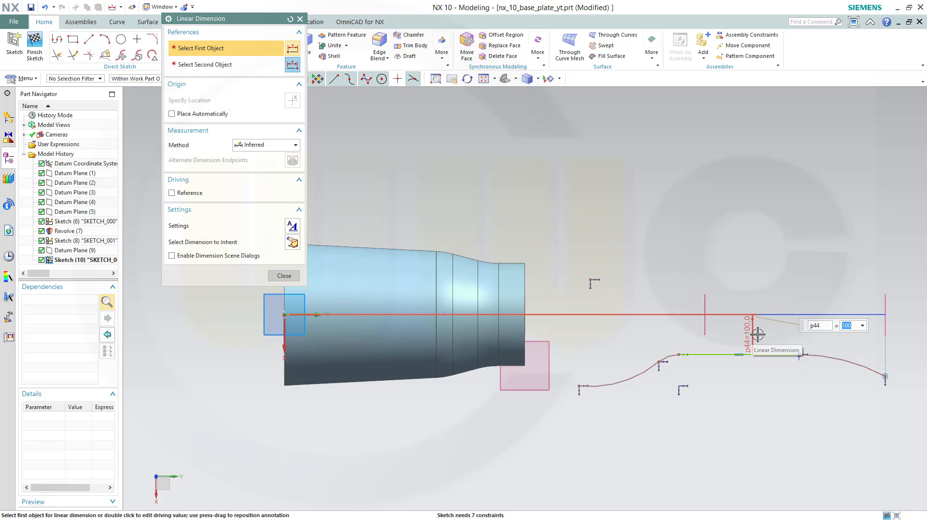
pyautogui.press('Return')
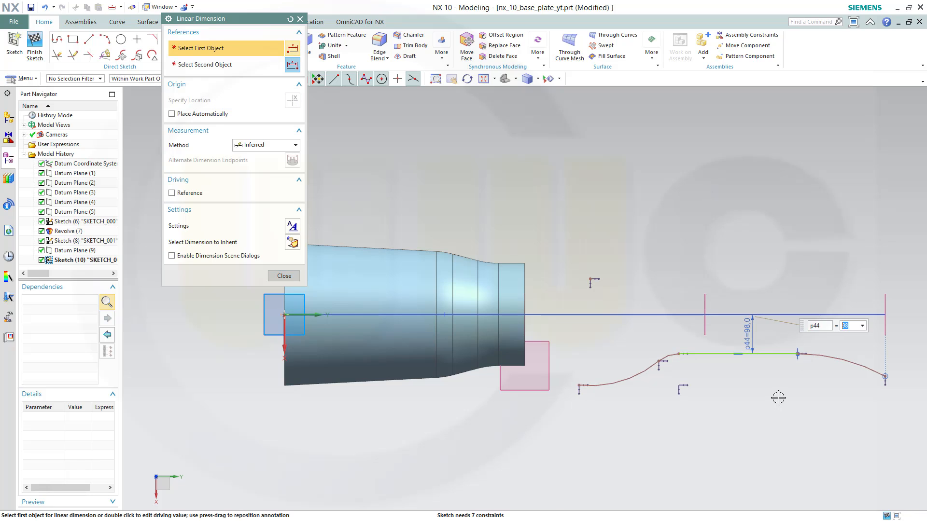
pyautogui.click(284, 276)
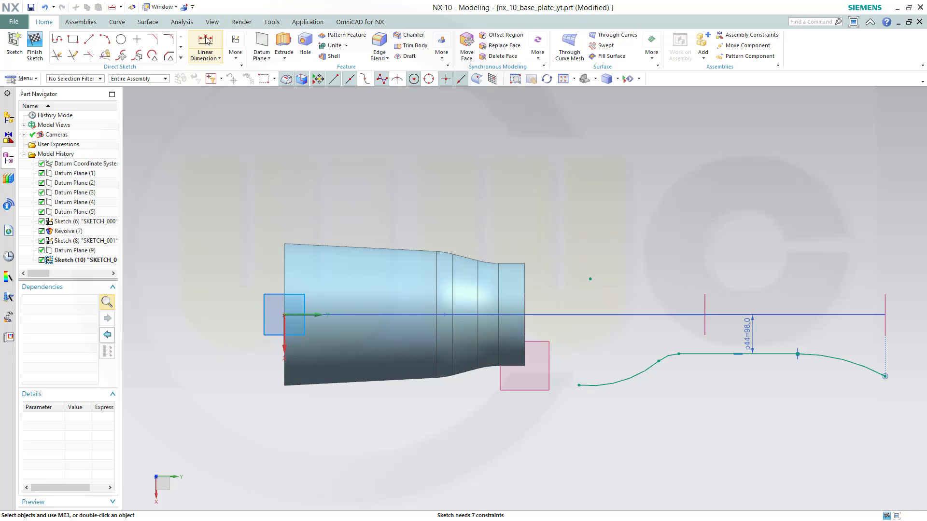
# Add a linear dimension of 1350 from the sketch origin to the line's right end point
pyautogui.click(211, 51)
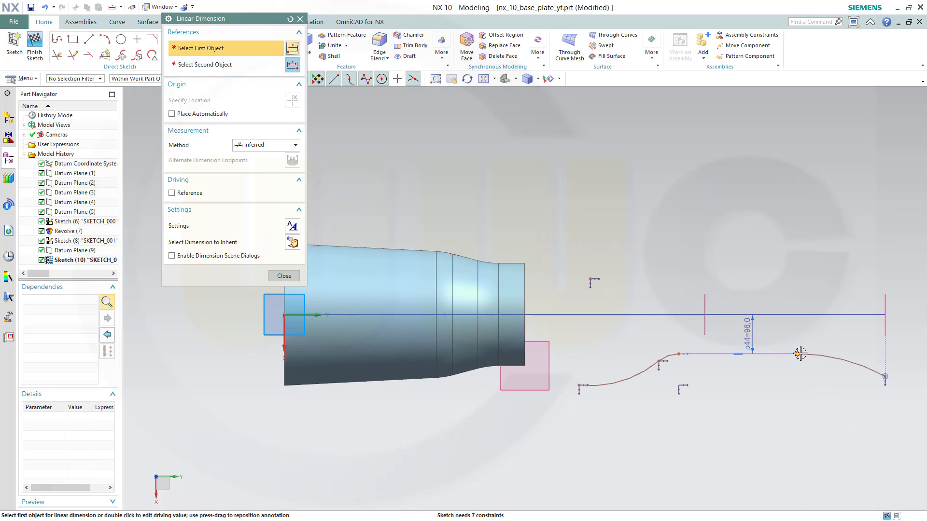
pyautogui.click(794, 355)
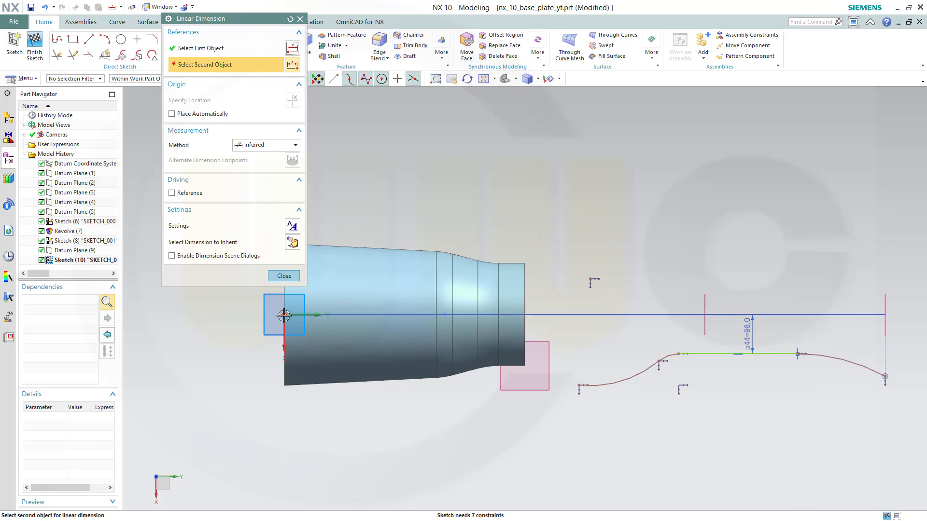
pyautogui.click(284, 315)
pyautogui.click(563, 443)
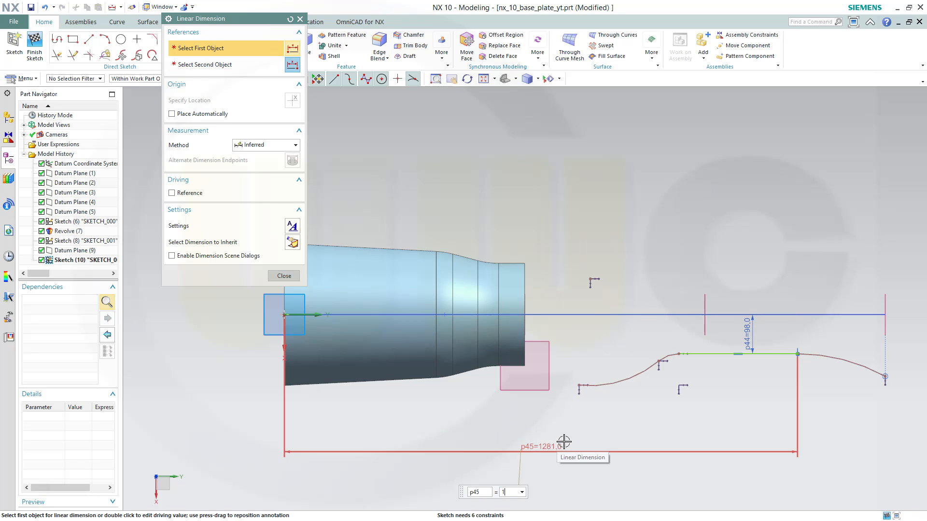
pyautogui.press('Return')
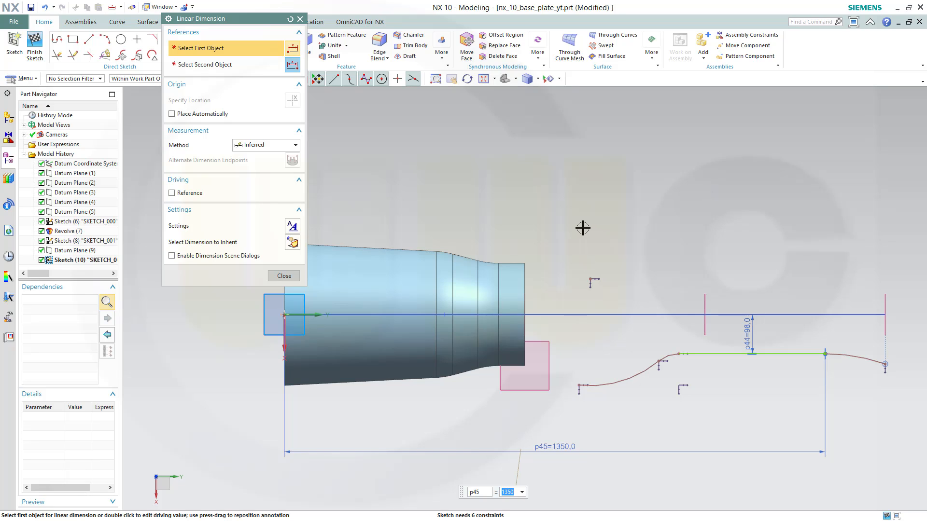
pyautogui.click(284, 276)
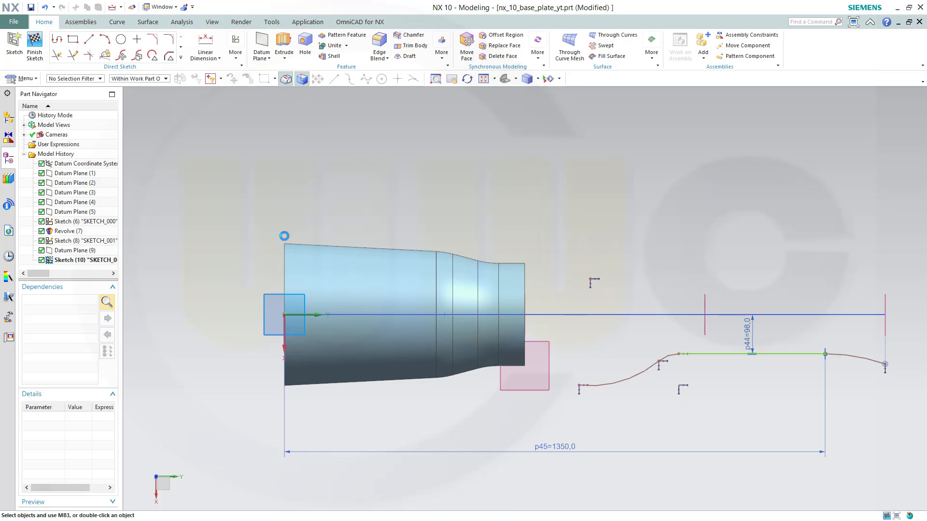
# Set the radii of the small arc to 200 and the large arc to 1000 with Rapid Dimension
pyautogui.click(209, 63)
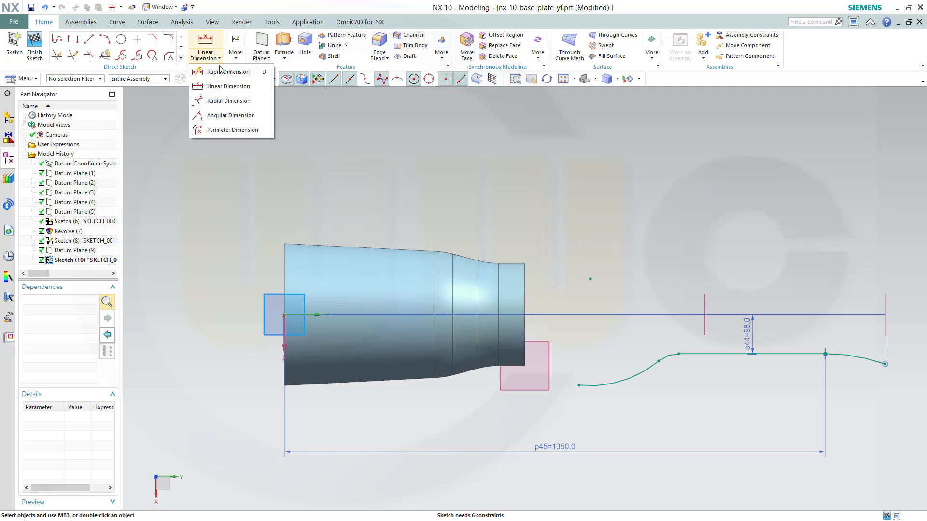
pyautogui.click(217, 73)
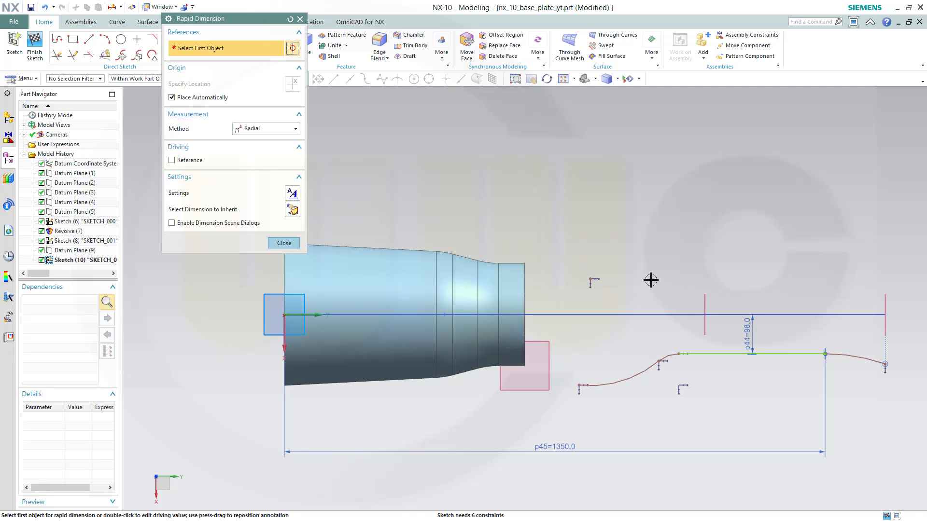
pyautogui.click(662, 335)
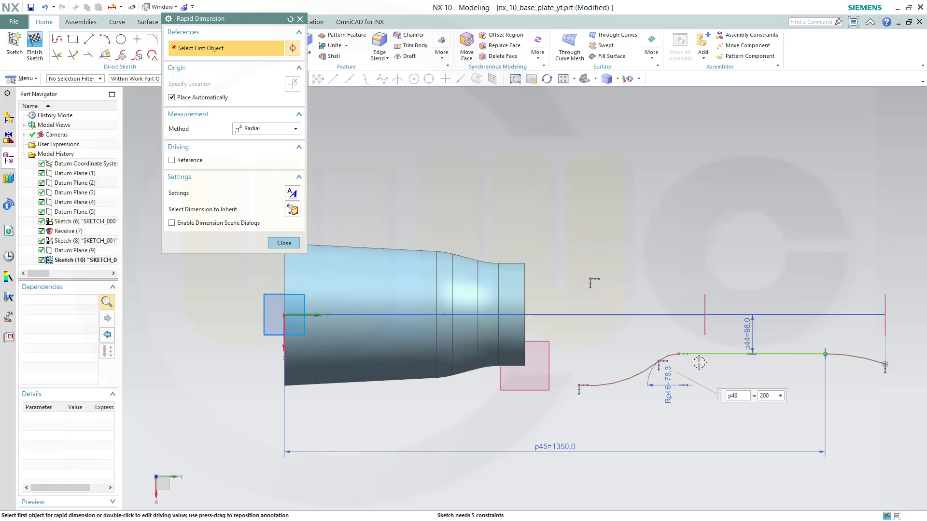
pyautogui.press('Return')
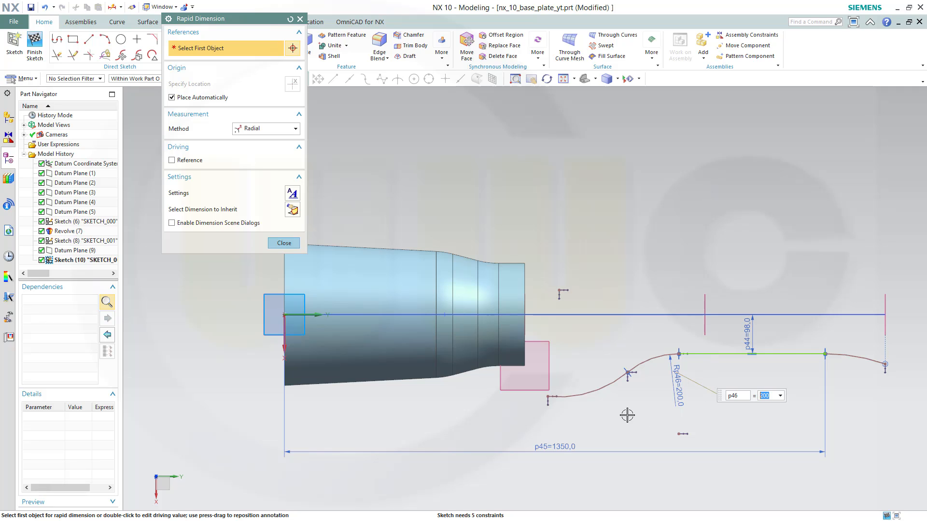
pyautogui.click(614, 399)
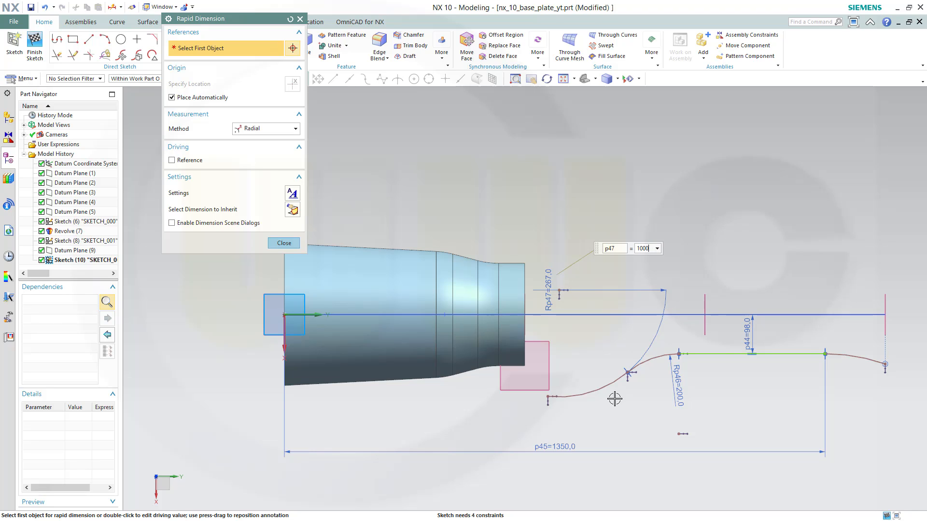
pyautogui.write('1000')
pyautogui.press('Return')
pyautogui.click(284, 243)
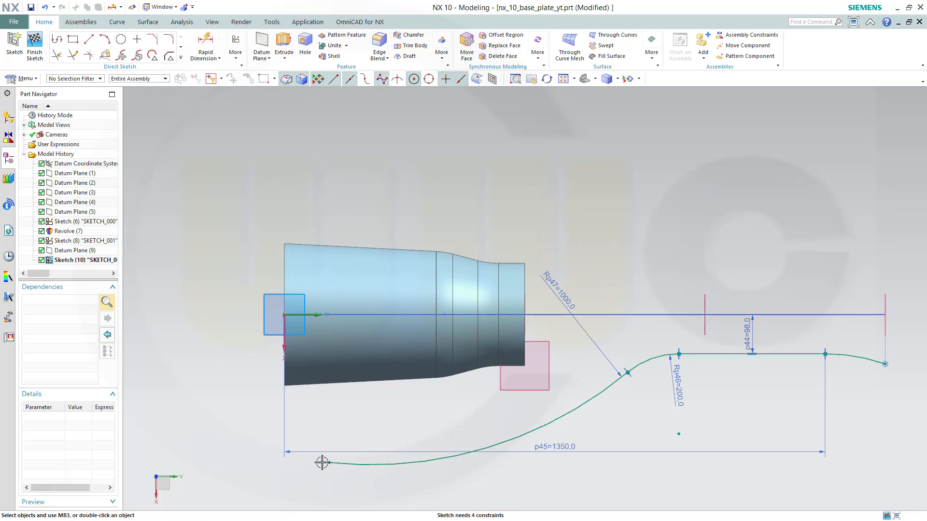
# Pull the large arc's free end toward the revolve, then create an intersection point of the revolve's end edge with the sketch plane
pyautogui.moveTo(327, 463); pyautogui.dragTo(533, 424)
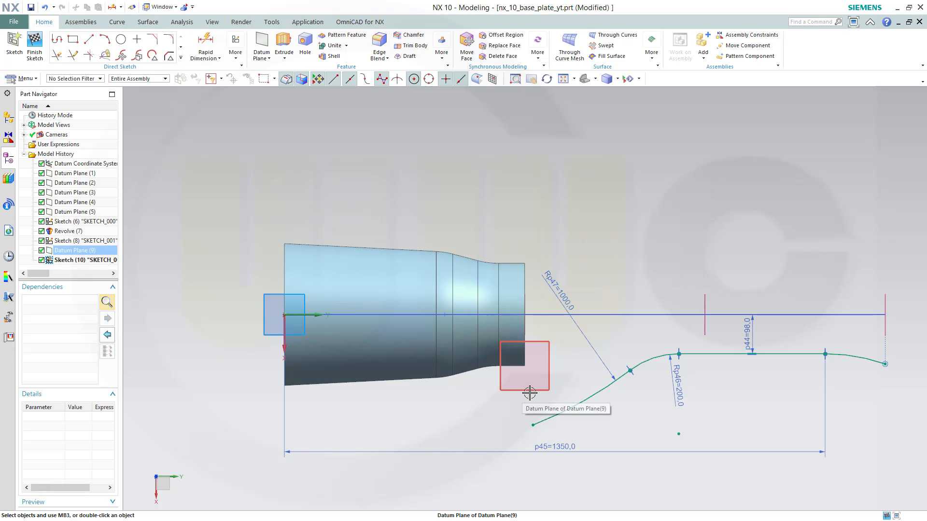
pyautogui.moveTo(472, 407)
pyautogui.mouseDown(button='middle')
pyautogui.moveTo(438, 385)
pyautogui.moveTo(526, 409)
pyautogui.mouseUp(button='middle')
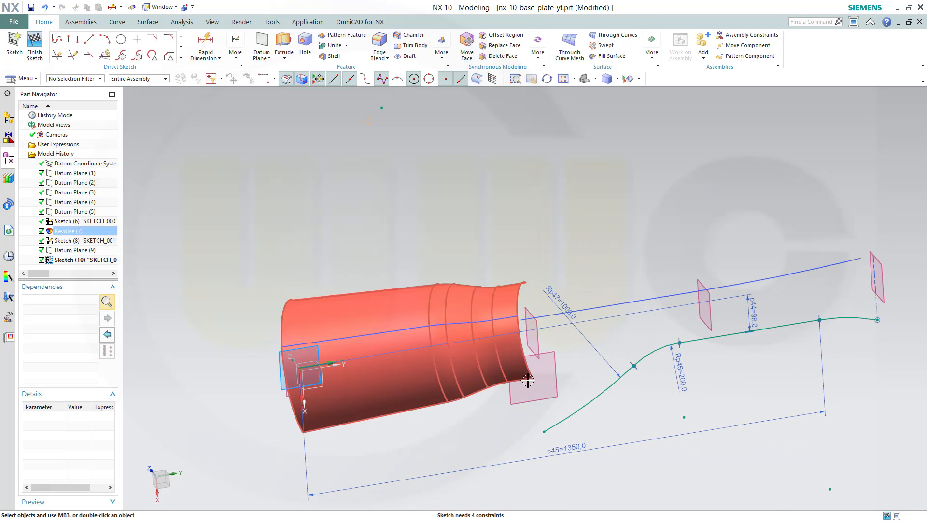
pyautogui.click(181, 59)
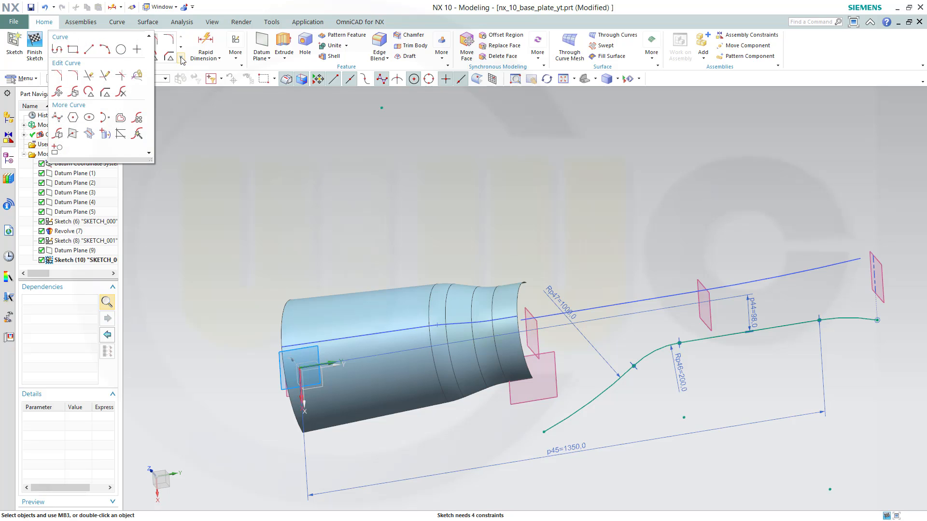
pyautogui.click(73, 135)
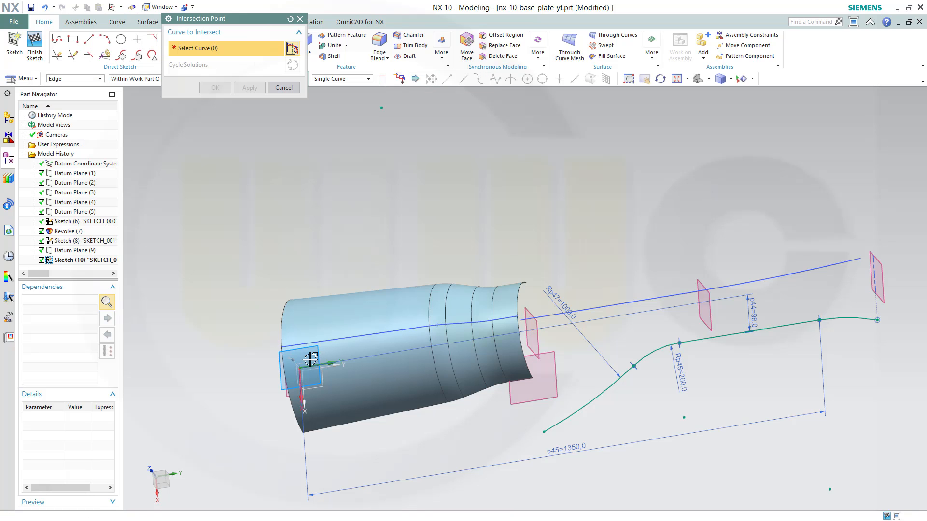
pyautogui.click(528, 366)
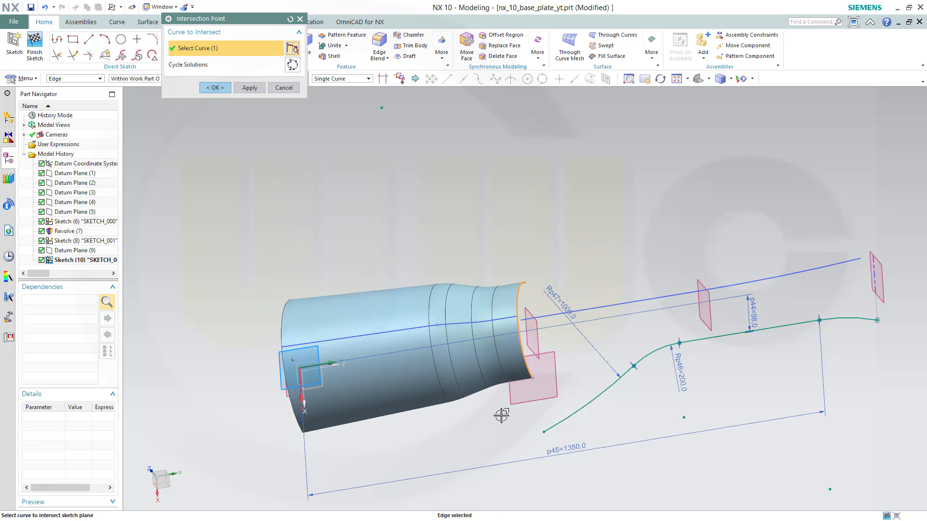
pyautogui.click(213, 88)
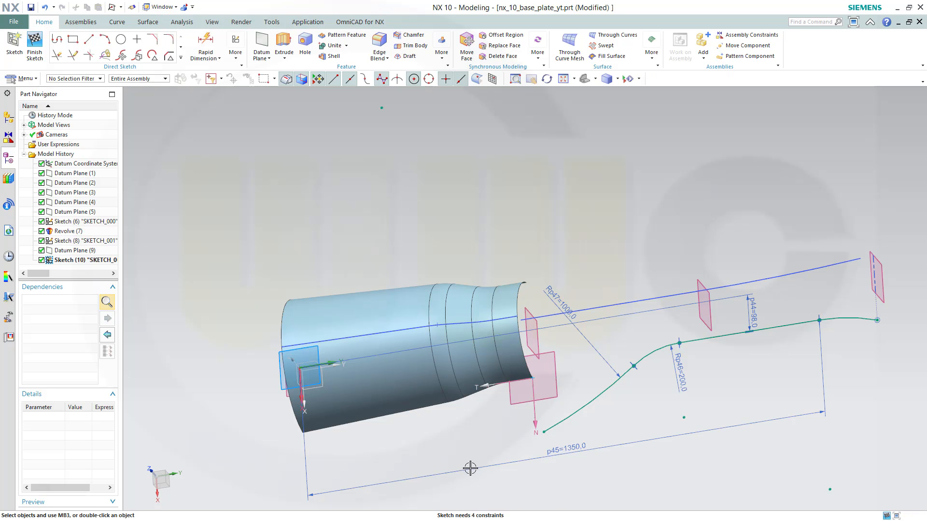
# Make the large arc's free end point coincident with the new intersection point
pyautogui.click(543, 431)
pyautogui.click(534, 377)
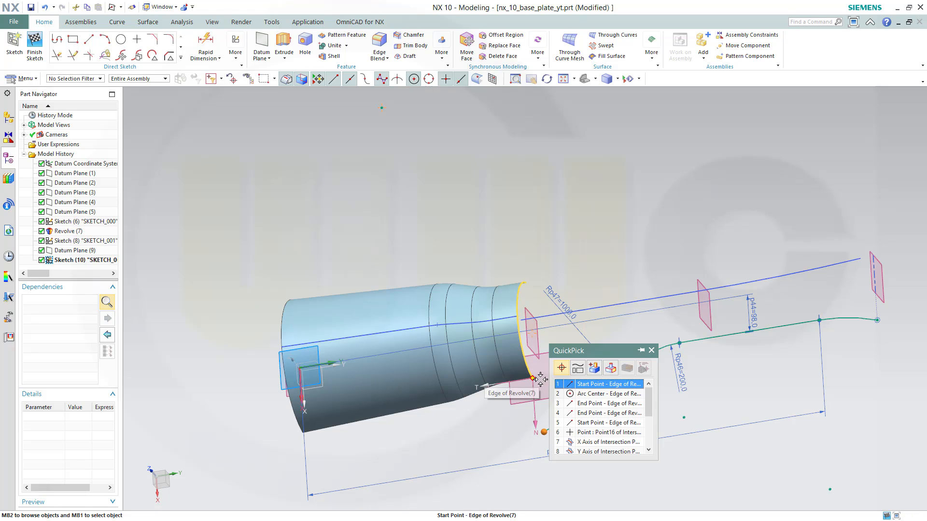
pyautogui.click(587, 433)
pyautogui.click(614, 418)
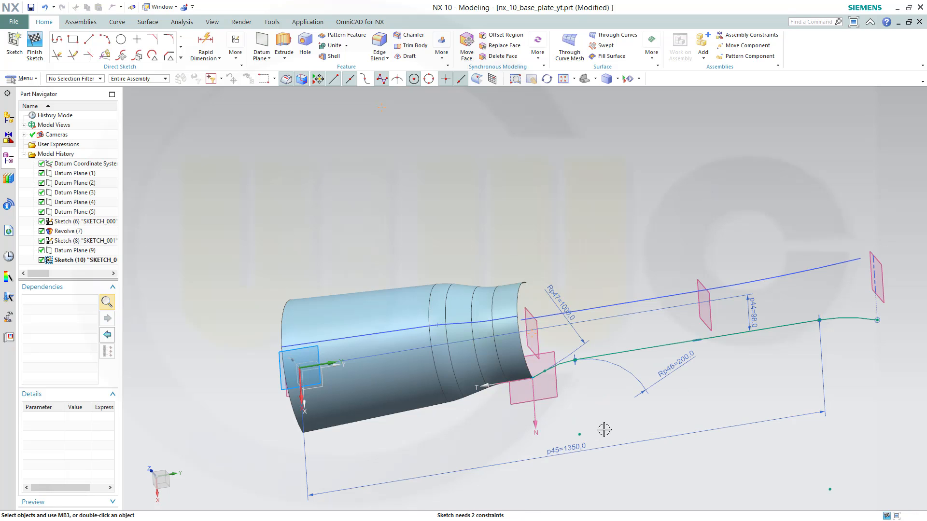
# Constrain the large arc to be tangent to the intersection point's X axis
pyautogui.scroll(5, 552, 404)
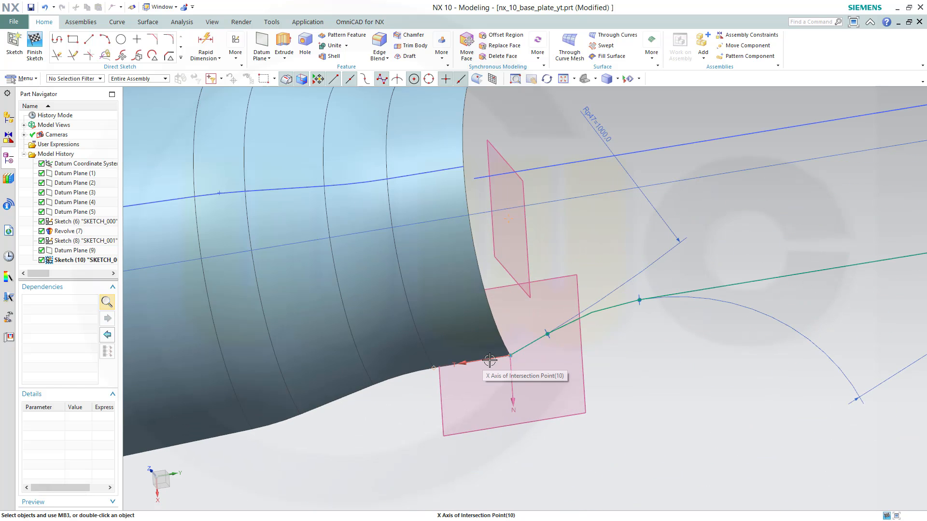
pyautogui.click(481, 360)
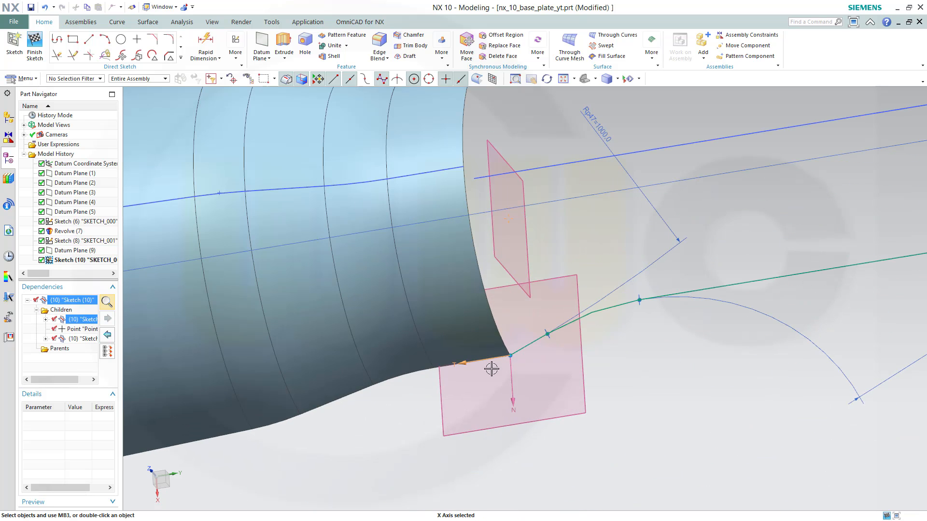
pyautogui.click(525, 347)
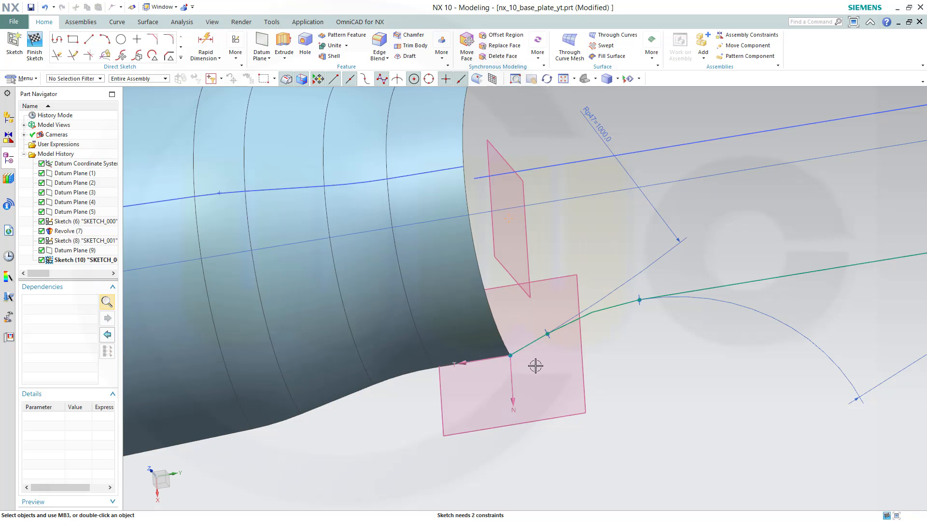
pyautogui.click(492, 359)
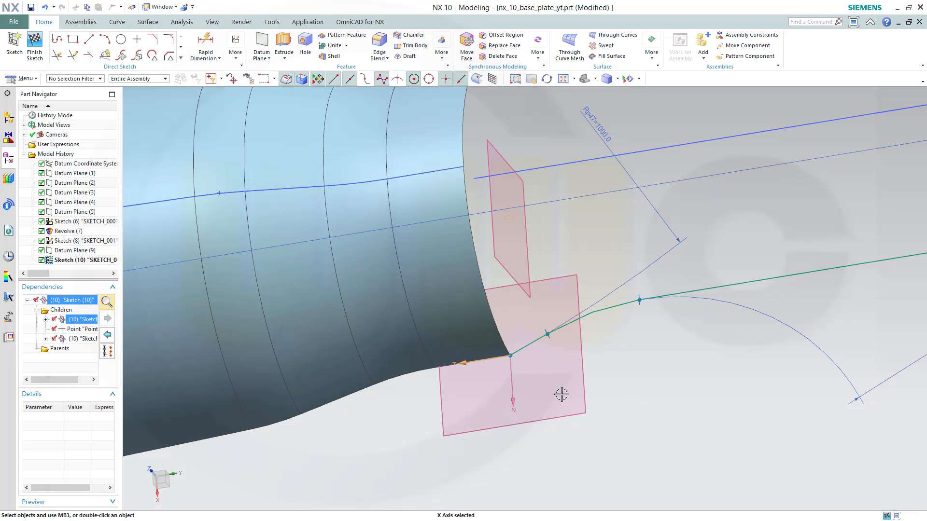
pyautogui.click(523, 351)
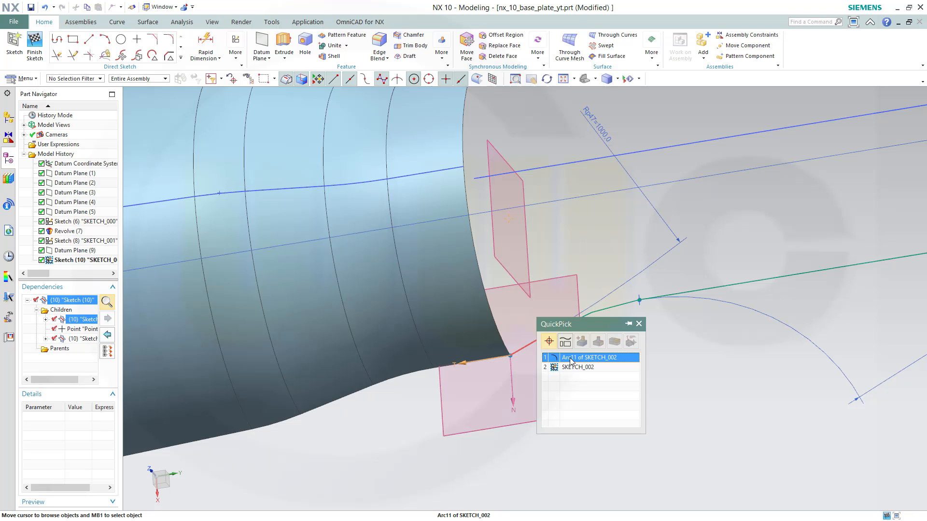
pyautogui.click(571, 359)
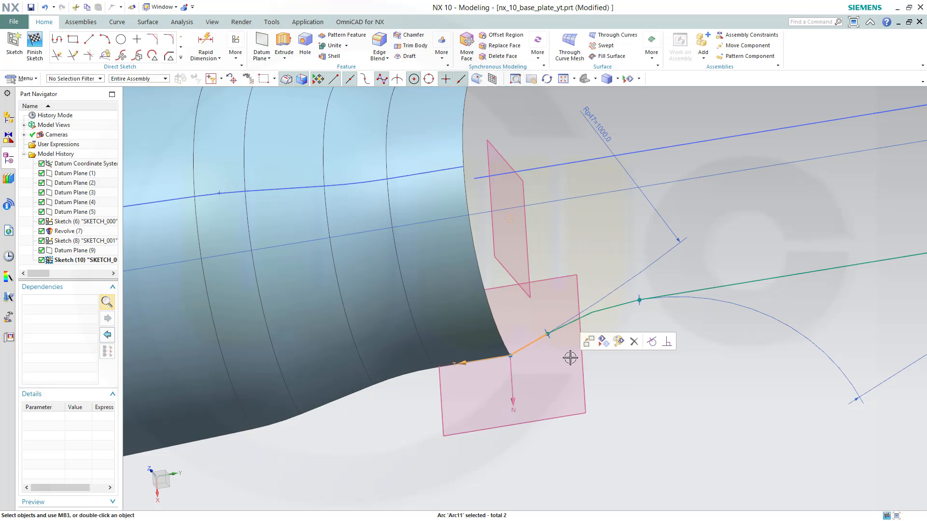
pyautogui.click(652, 342)
pyautogui.scroll(1, 749, 385)
pyautogui.scroll(-4, 749, 384)
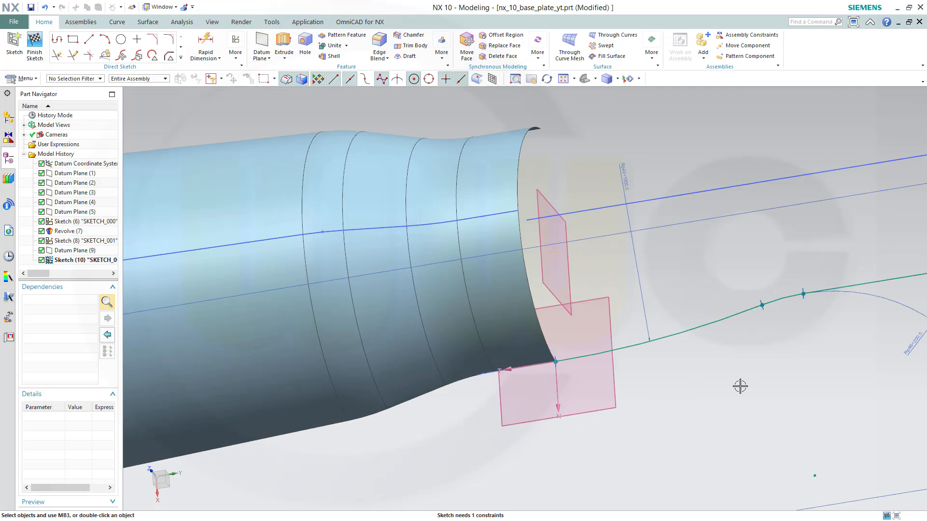
pyautogui.keyDown('shift'); pyautogui.moveTo(815, 365); pyautogui.dragTo(599, 392, button='middle'); pyautogui.keyUp('shift')
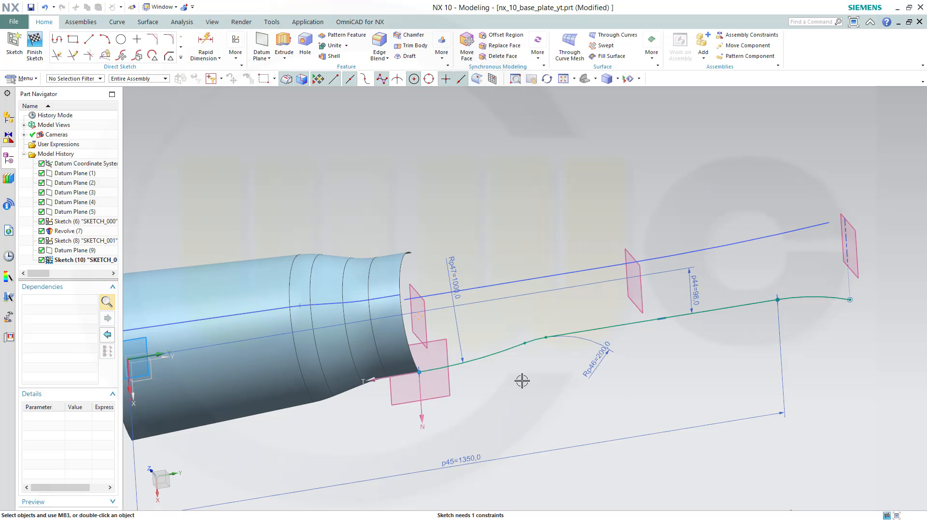
# Set the end arc's radius to 300 with Rapid Dimension, then finish the sketch
pyautogui.moveTo(522, 381); pyautogui.dragTo(531, 388, button='middle')
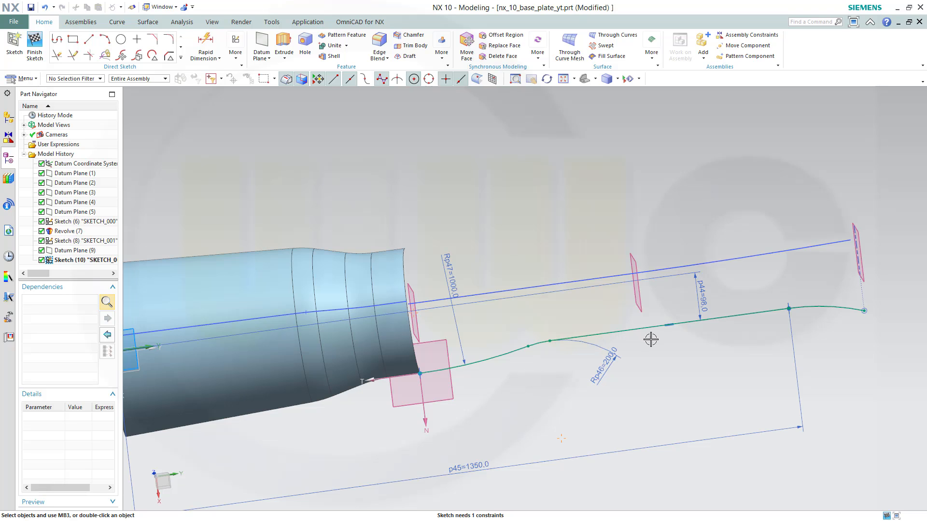
pyautogui.scroll(2, 560, 359)
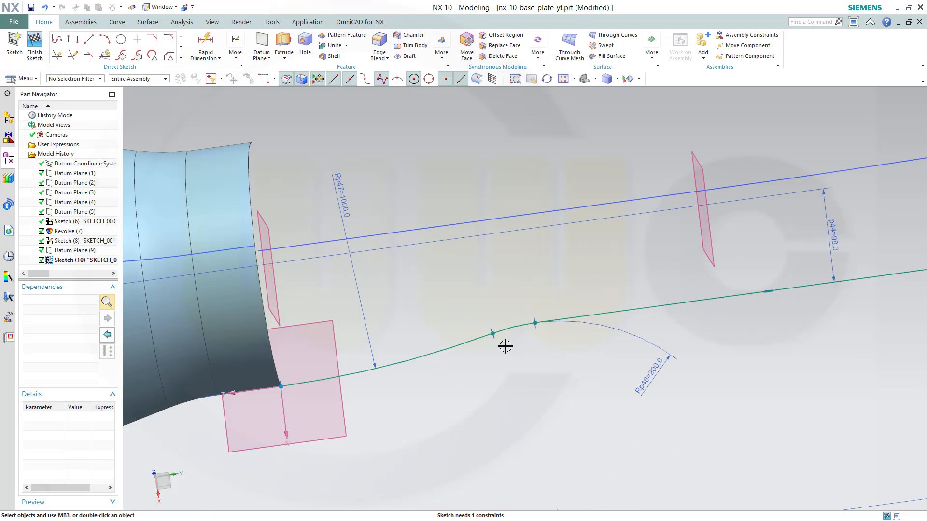
pyautogui.scroll(-3, 559, 329)
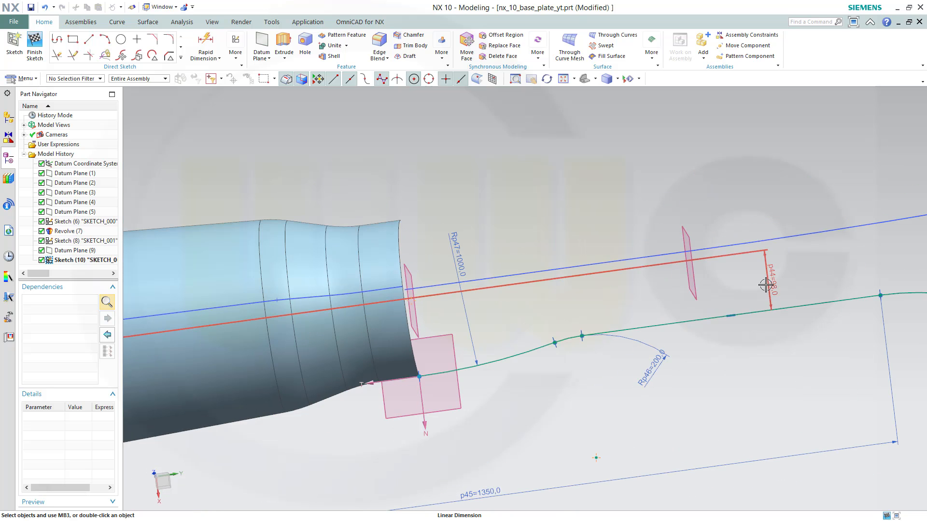
pyautogui.scroll(-1, 785, 354)
pyautogui.scroll(-2, 785, 353)
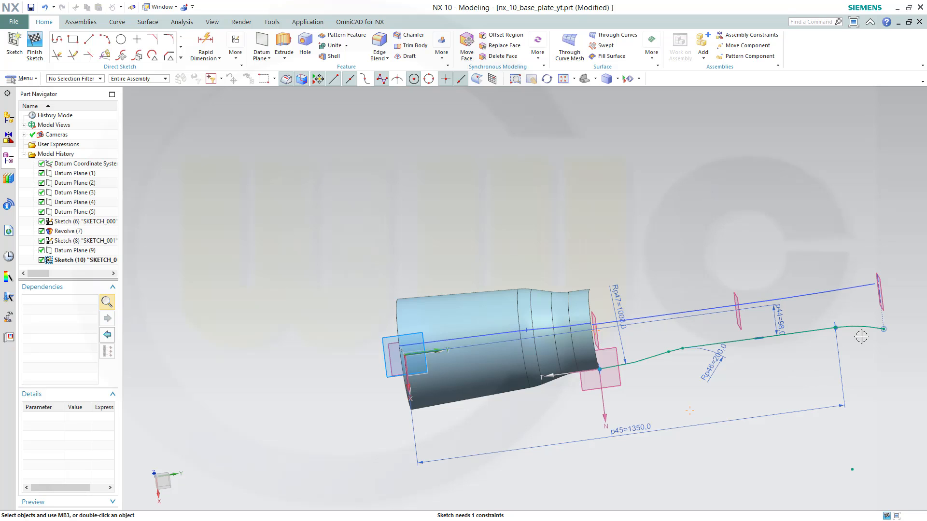
pyautogui.click(213, 52)
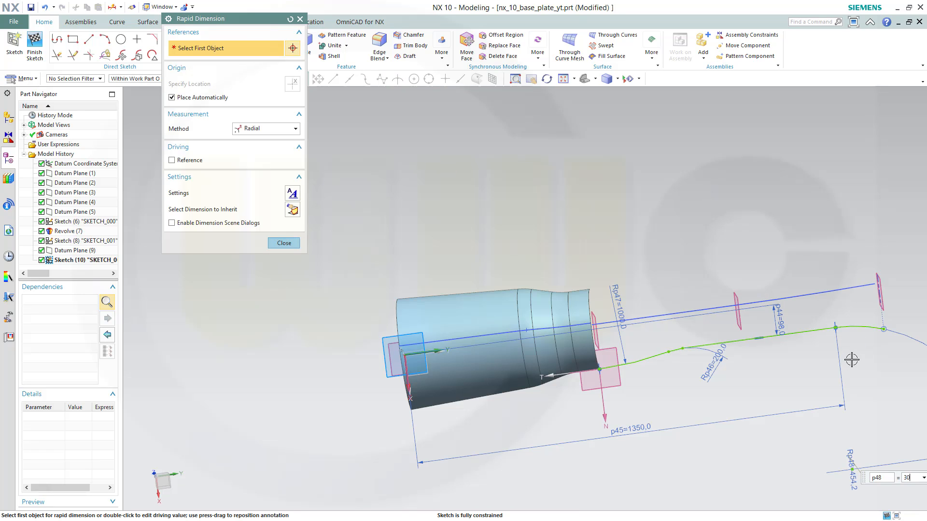
pyautogui.write('300')
pyautogui.press('Return')
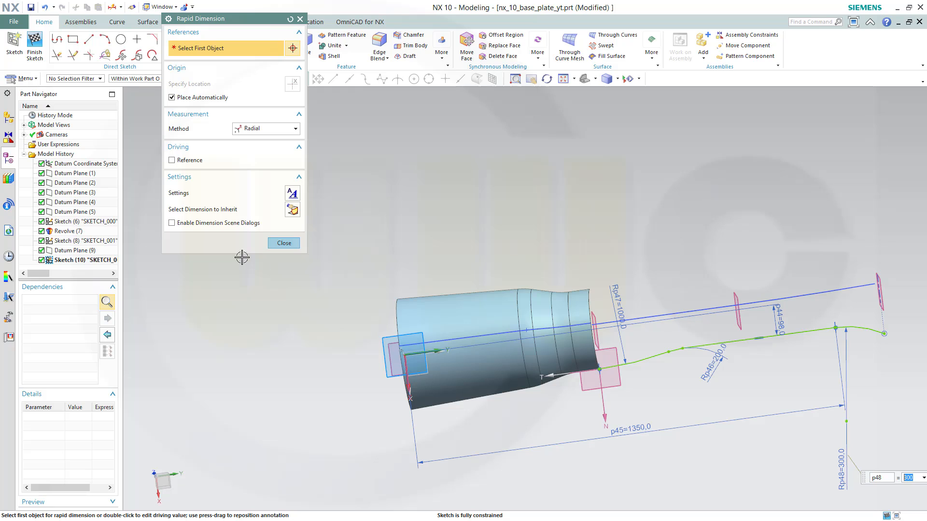
pyautogui.click(281, 247)
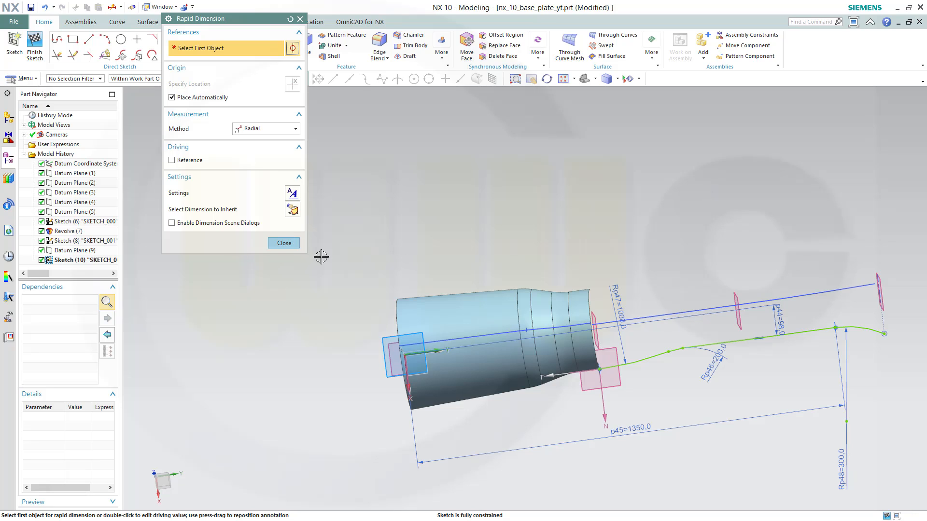
pyautogui.click(290, 242)
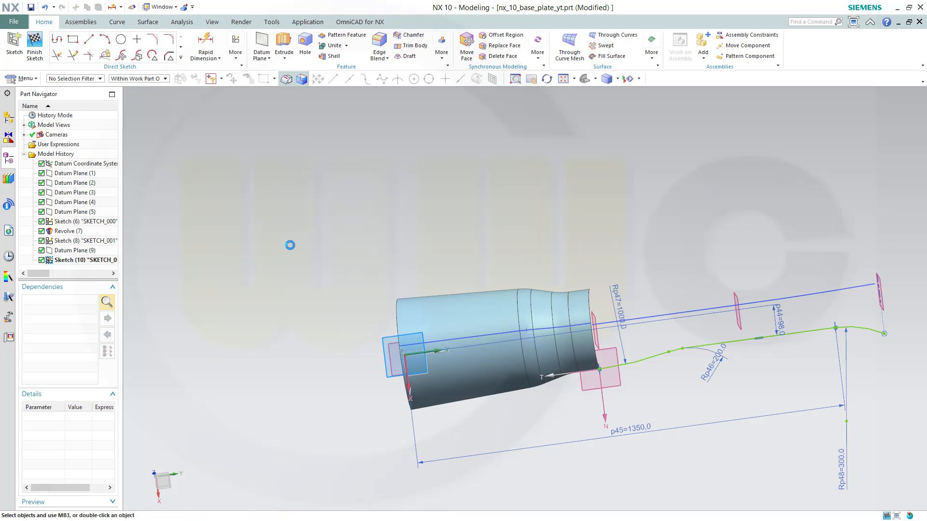
pyautogui.click(36, 45)
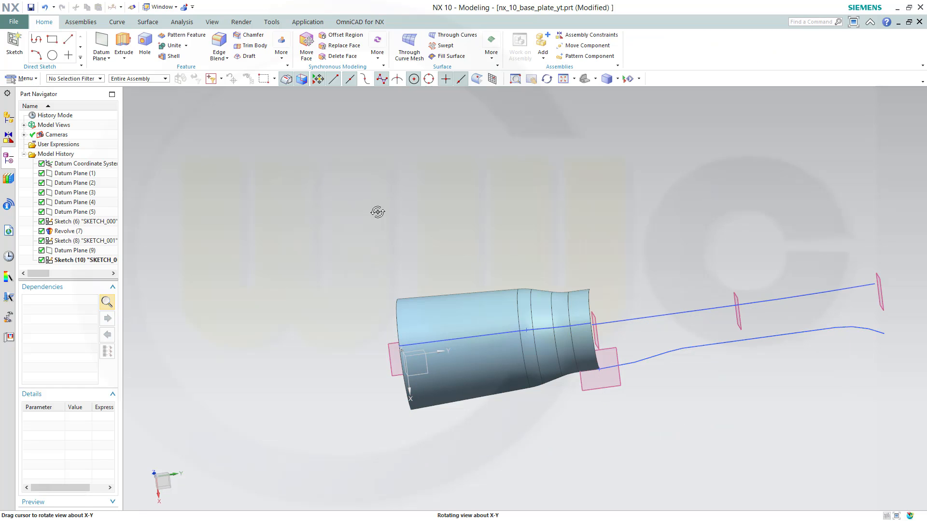
# Mirror the curves of Sketch (10) about the YZ plane of the datum coordinate system with Mirror Geometry
pyautogui.moveTo(379, 211); pyautogui.dragTo(447, 224, button='middle')
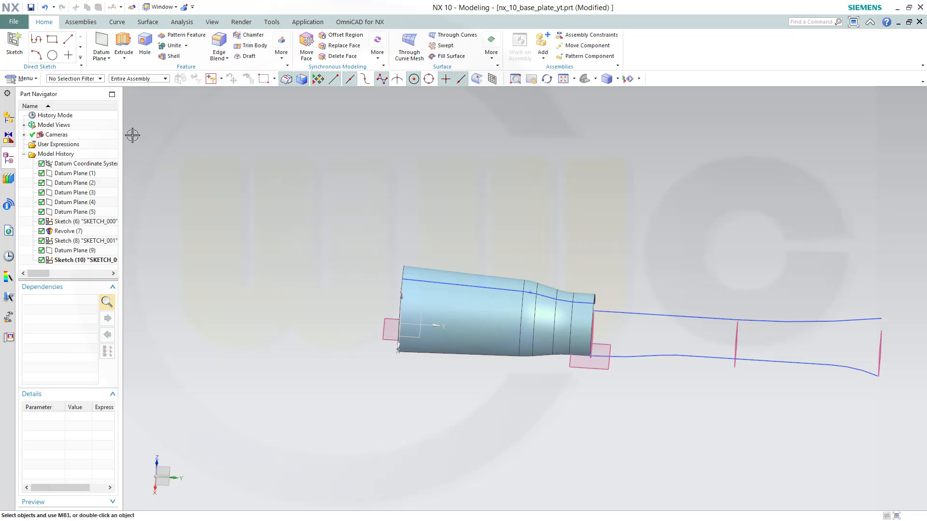
pyautogui.click(282, 48)
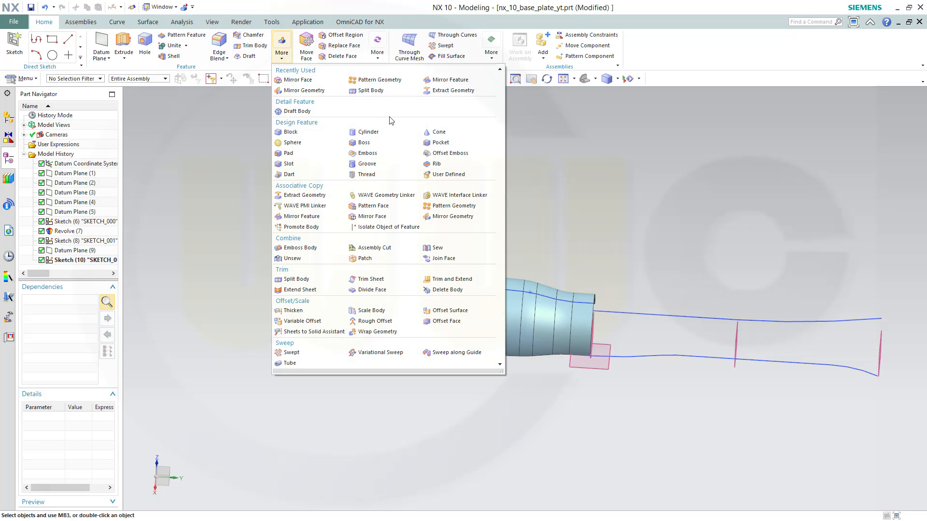
pyautogui.click(442, 218)
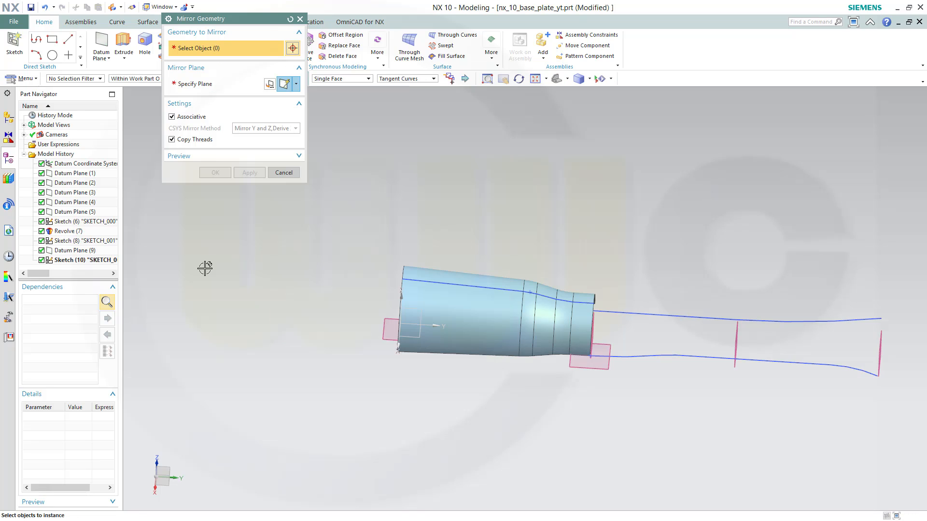
pyautogui.click(96, 262)
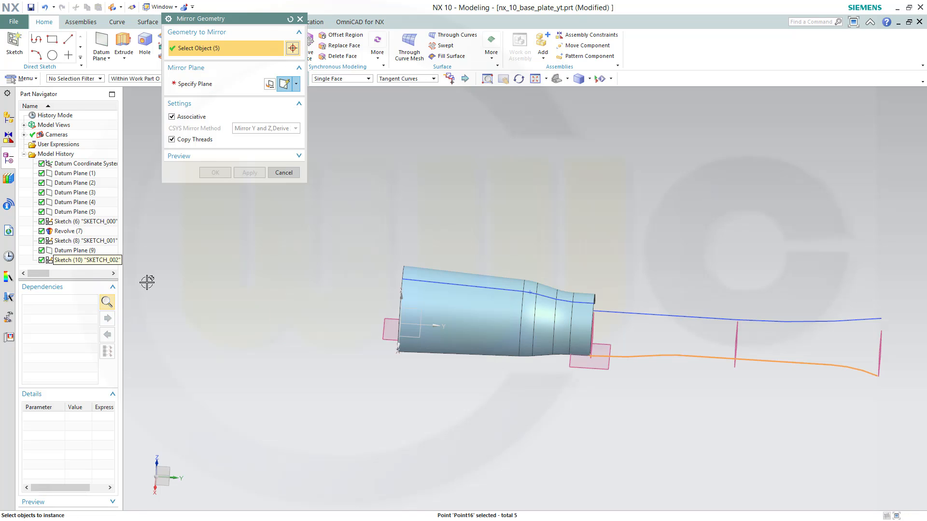
pyautogui.moveTo(431, 434); pyautogui.dragTo(454, 416, button='middle')
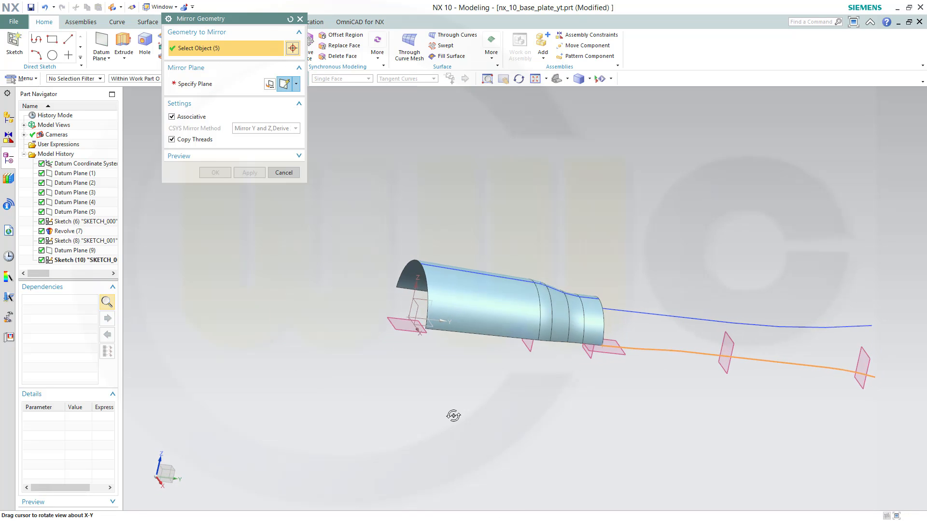
pyautogui.click(202, 83)
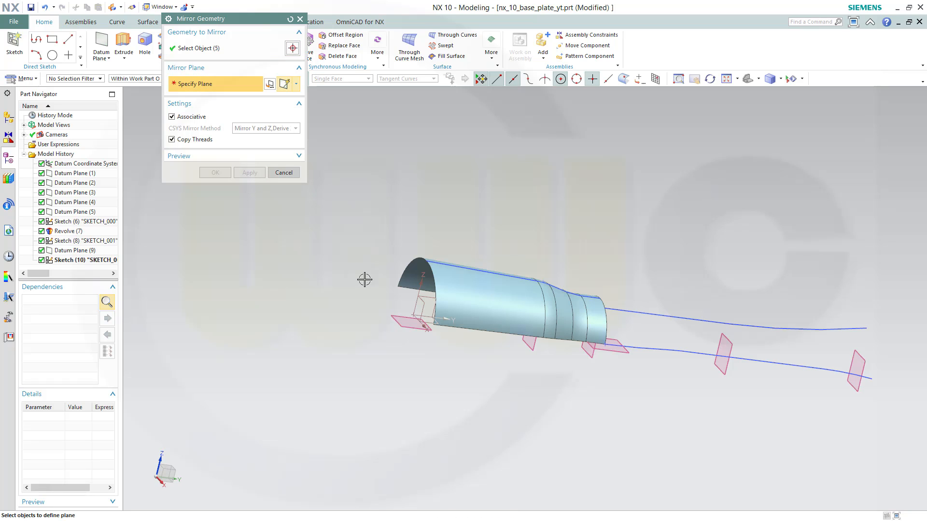
pyautogui.click(425, 297)
pyautogui.click(215, 173)
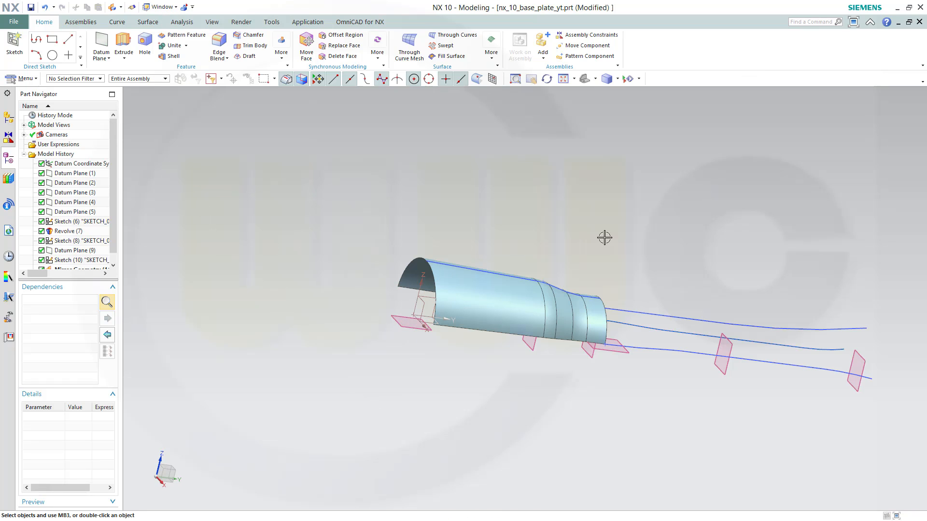
# Create a new sketch on the far-end datum plane, Datum Plane (4)
pyautogui.moveTo(604, 238); pyautogui.dragTo(616, 260, button='middle')
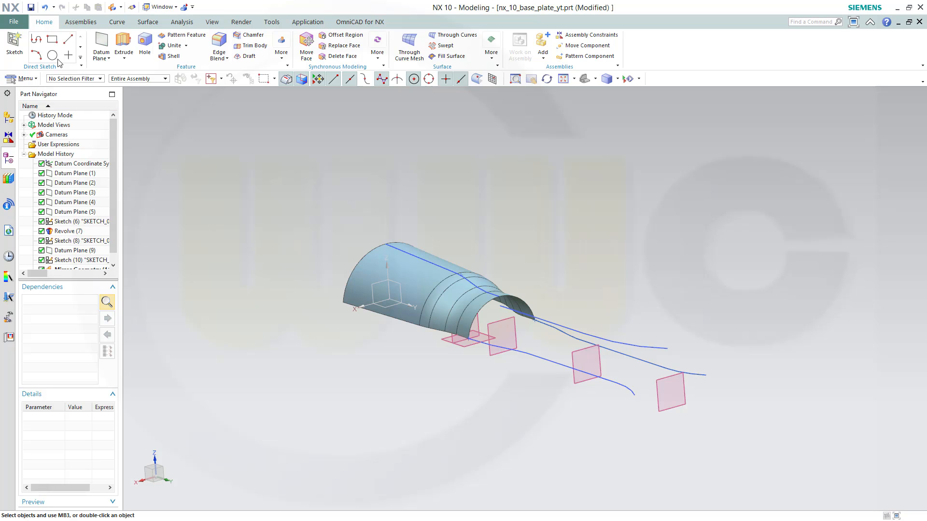
pyautogui.click(14, 44)
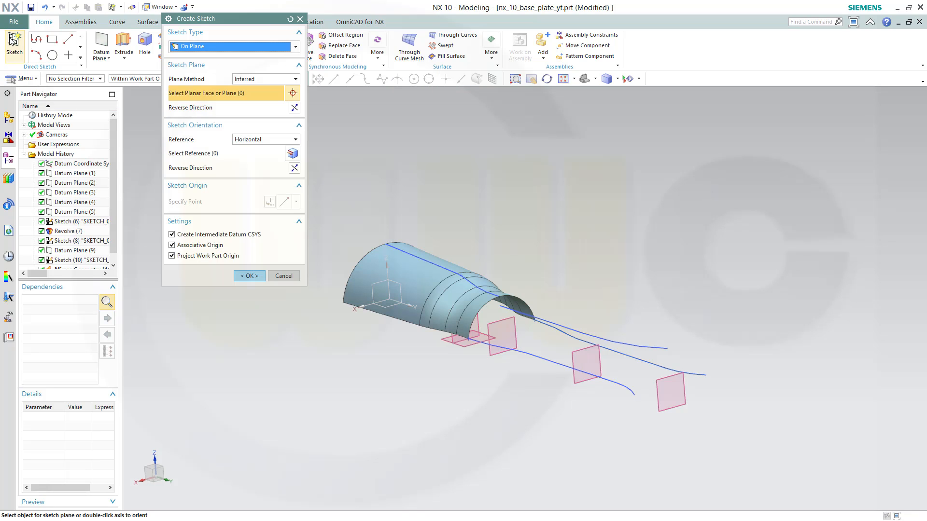
pyautogui.click(669, 411)
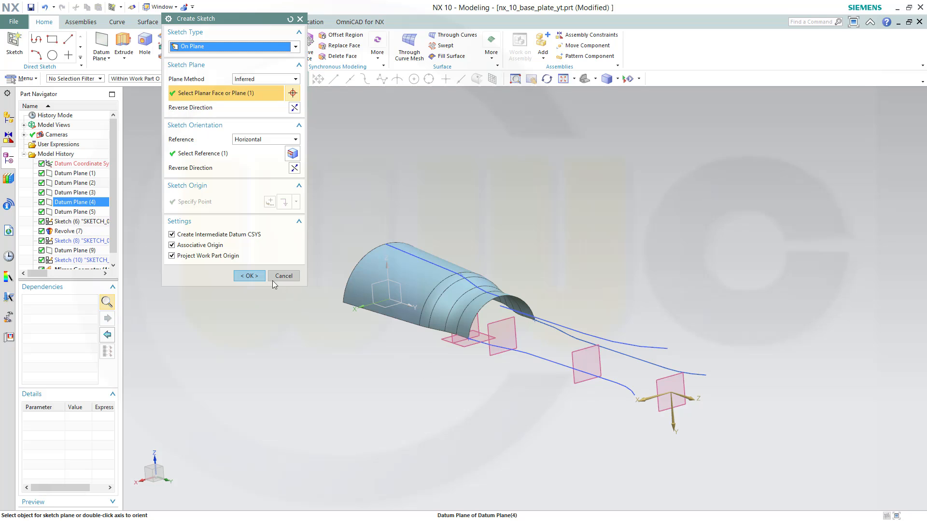
pyautogui.click(249, 275)
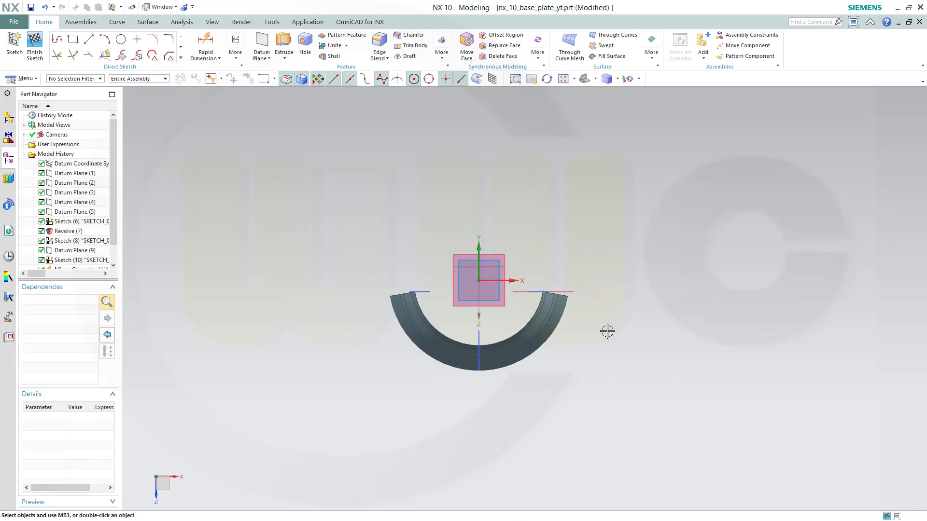
# Project the mirrored curve, the arc from SKETCH_001 and the end point of SKETCH_002's curve into the sketch
pyautogui.scroll(1, 607, 331)
pyautogui.moveTo(303, 278)
pyautogui.mouseDown(button='middle')
pyautogui.moveTo(332, 285)
pyautogui.moveTo(358, 317)
pyautogui.mouseUp(button='middle')
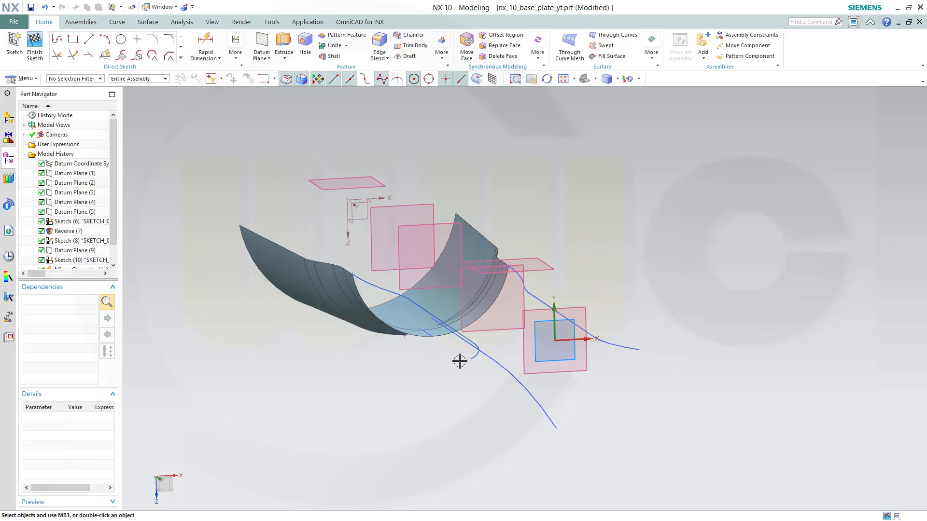
pyautogui.click(182, 58)
pyautogui.click(105, 139)
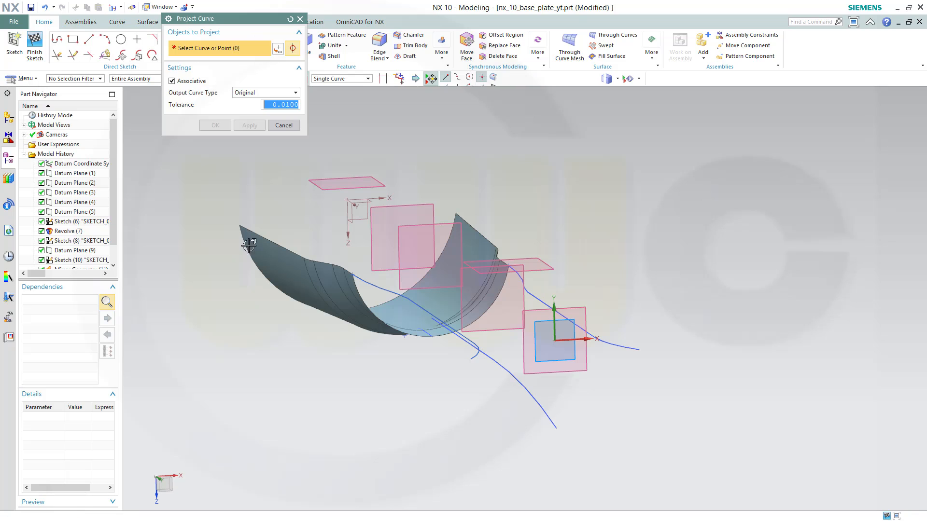
pyautogui.click(470, 359)
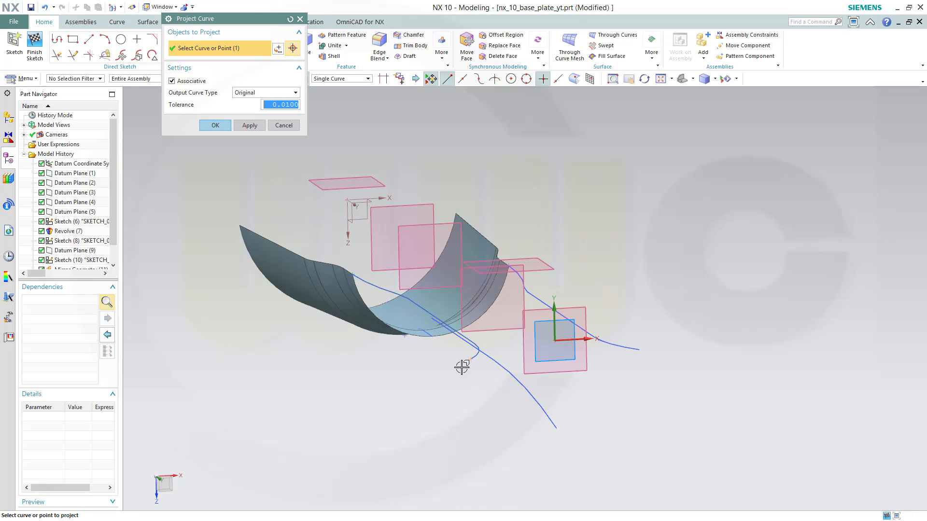
pyautogui.click(249, 124)
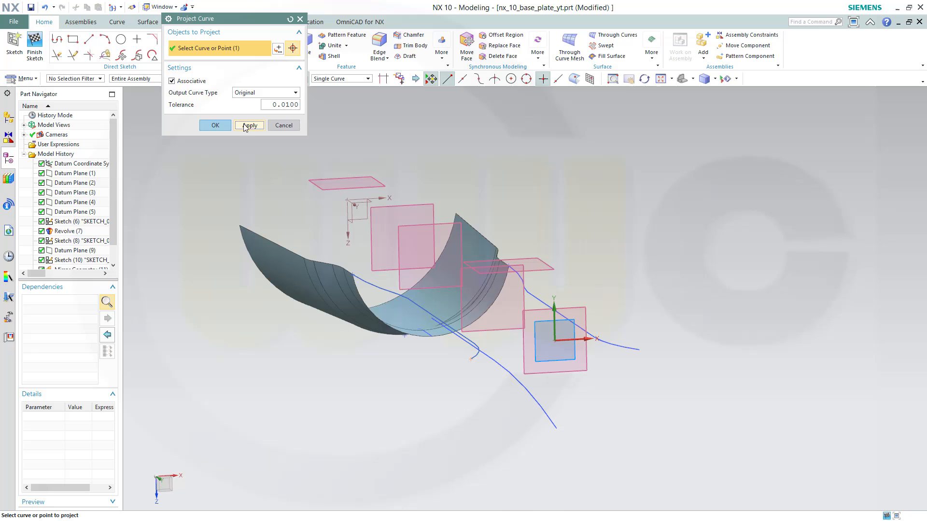
pyautogui.click(555, 428)
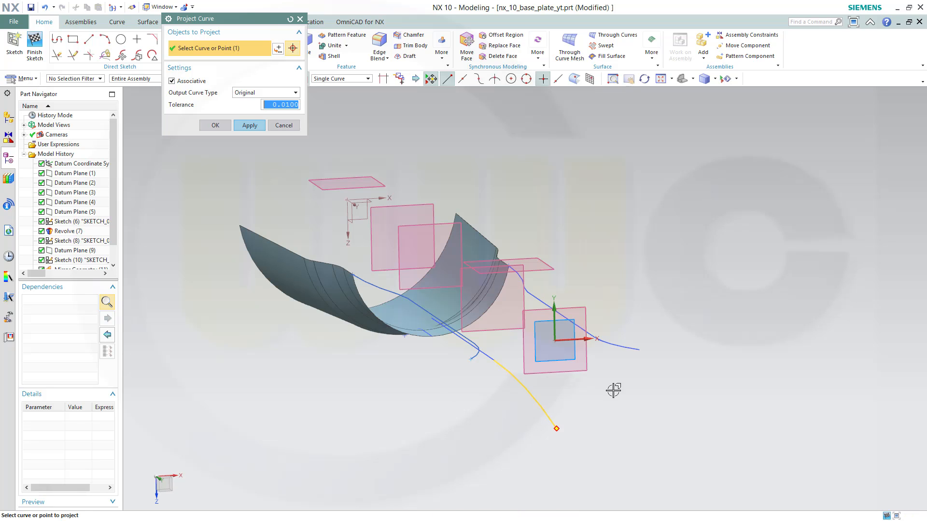
pyautogui.click(249, 125)
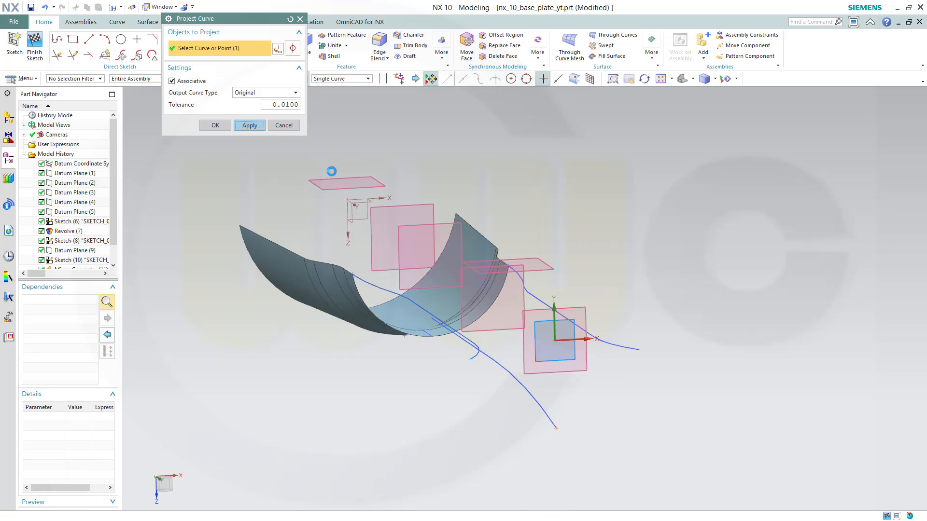
pyautogui.click(641, 348)
pyautogui.click(215, 126)
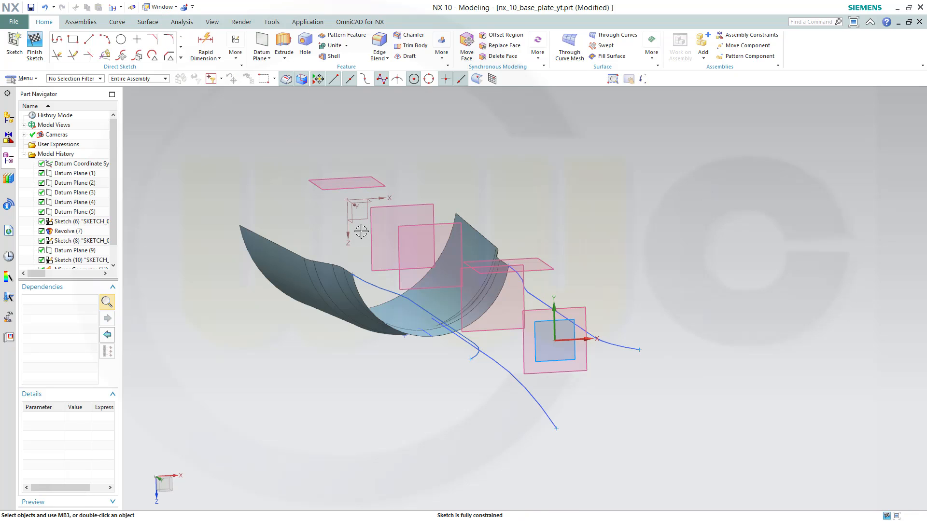
# Draw a three-point arc through the two projected end points and the projected point at the bottom
pyautogui.click(104, 40)
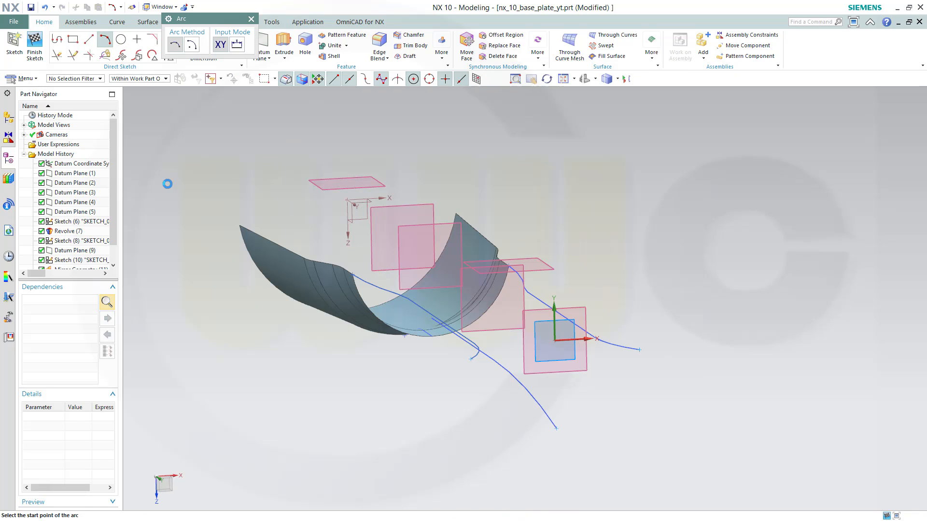
pyautogui.click(640, 349)
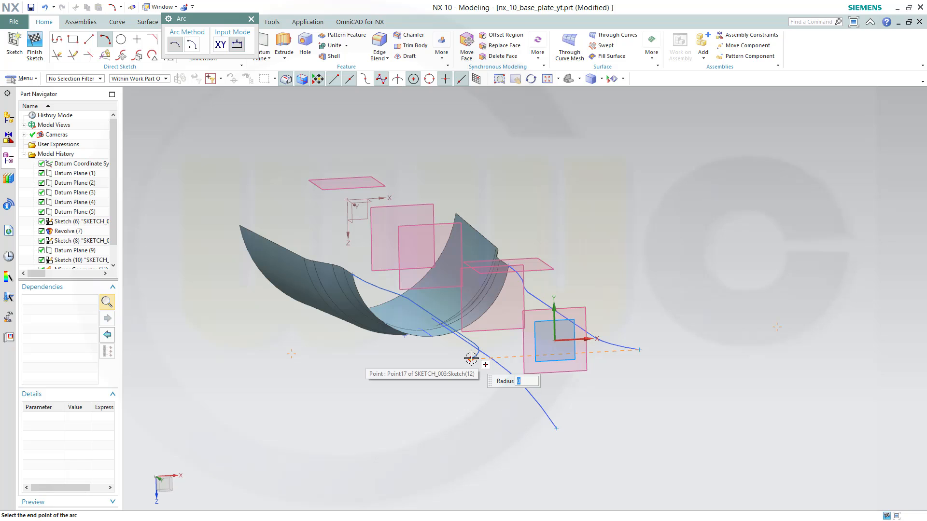
pyautogui.click(470, 358)
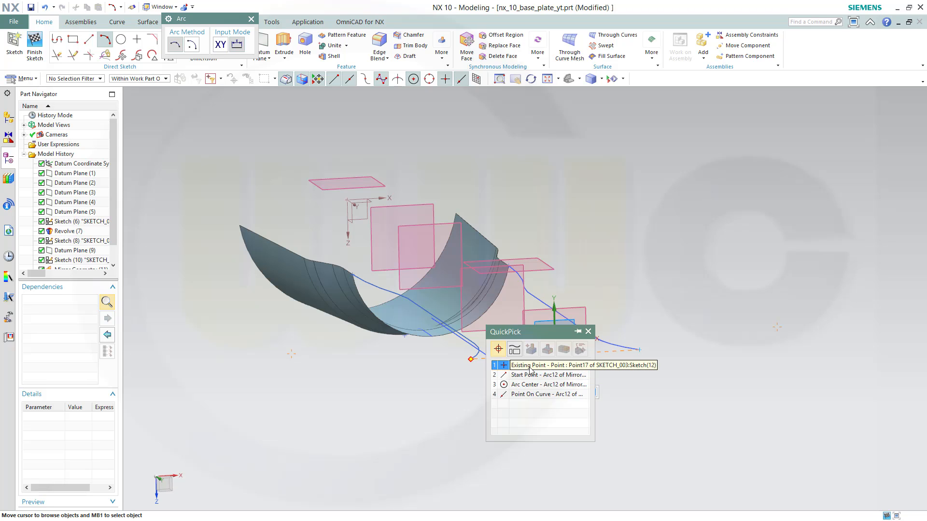
pyautogui.click(529, 367)
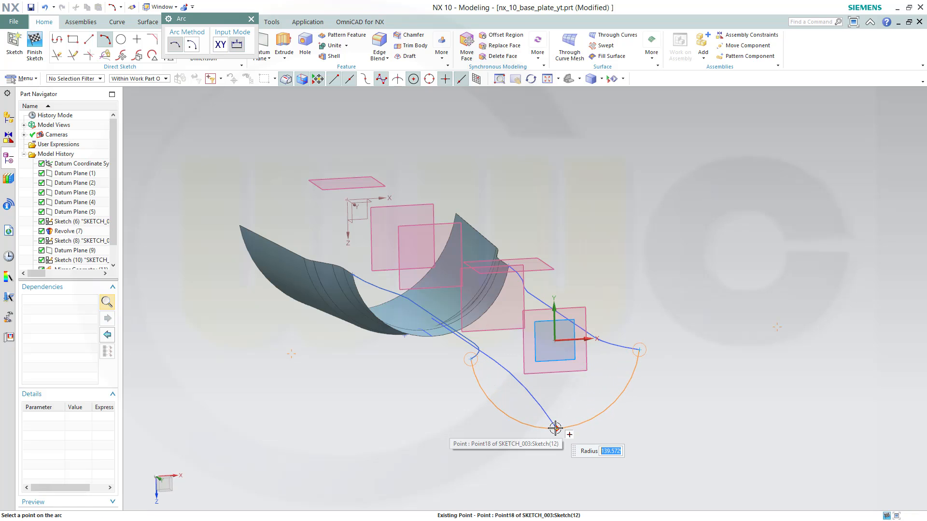
pyautogui.click(555, 426)
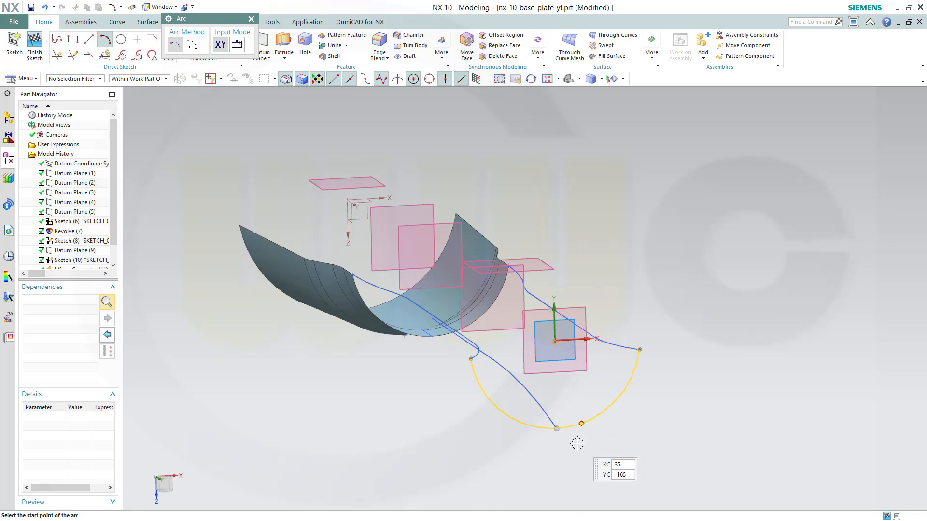
pyautogui.scroll(2, 579, 441)
pyautogui.scroll(3, 550, 433)
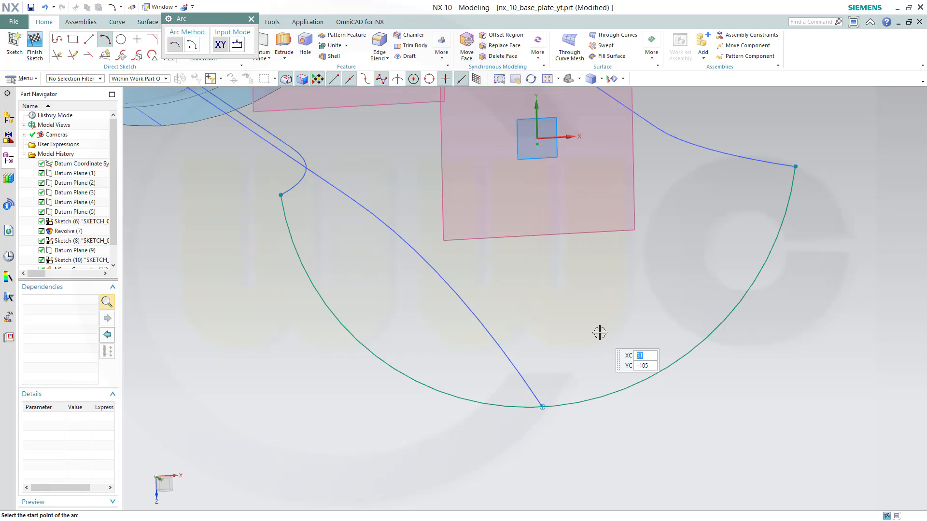
pyautogui.press('Escape')
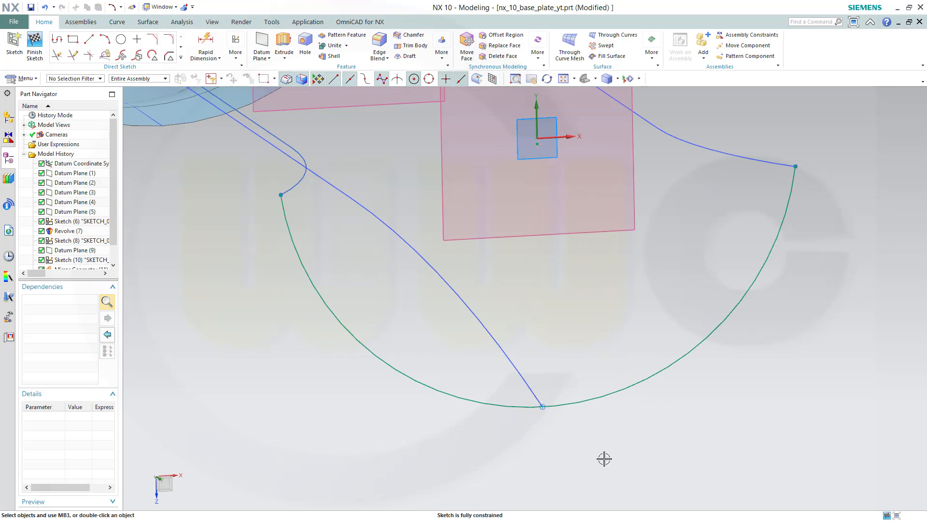
pyautogui.scroll(-2, 603, 423)
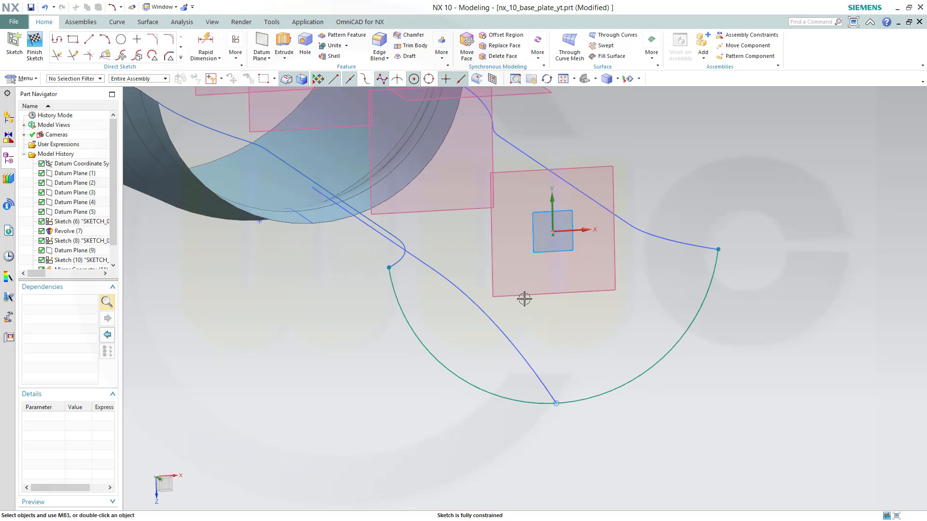
# Finish the sketch and hide the Revolve (7) body to expose the curves
pyautogui.click(35, 46)
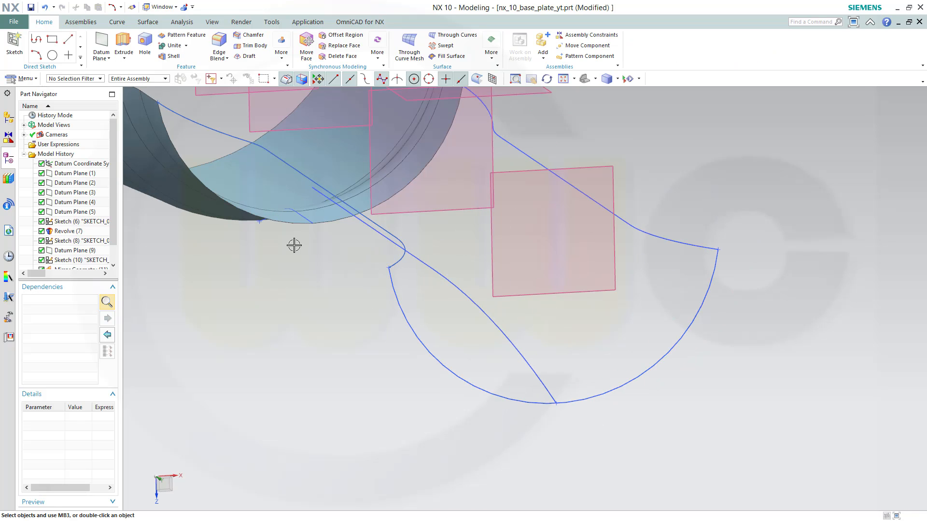
pyautogui.moveTo(303, 331)
pyautogui.mouseDown(button='middle')
pyautogui.moveTo(265, 244)
pyautogui.moveTo(188, 170)
pyautogui.moveTo(421, 195)
pyautogui.moveTo(497, 244)
pyautogui.moveTo(534, 200)
pyautogui.moveTo(517, 208)
pyautogui.mouseUp(button='middle')
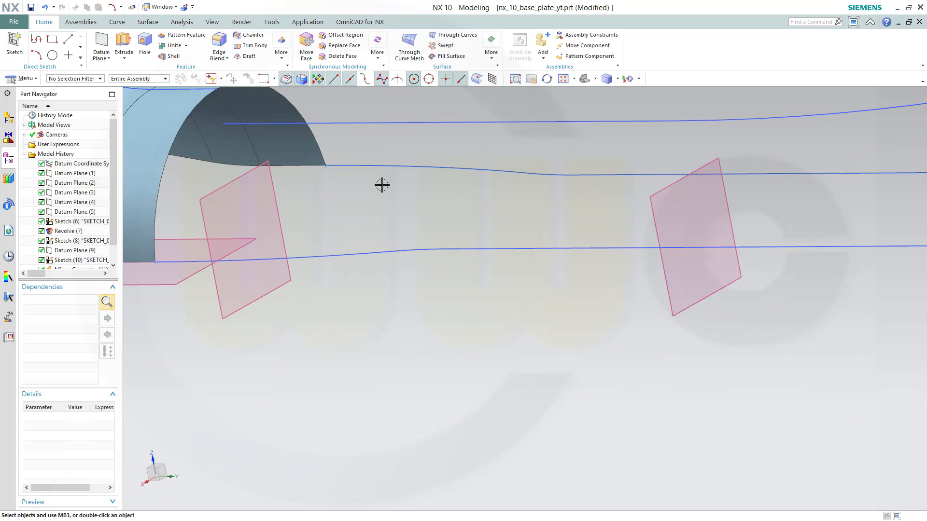
pyautogui.scroll(-5, 435, 218)
pyautogui.moveTo(434, 217); pyautogui.dragTo(407, 222, button='middle')
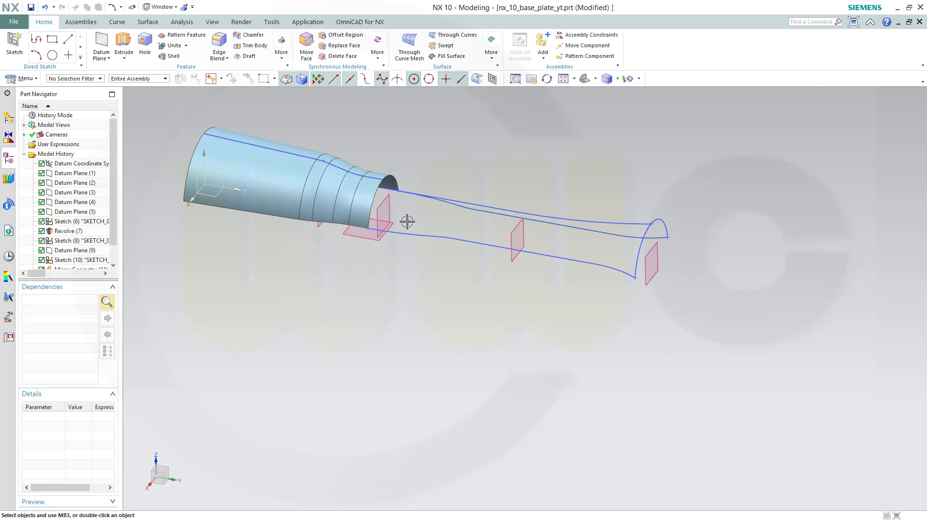
pyautogui.scroll(-1, 109, 231)
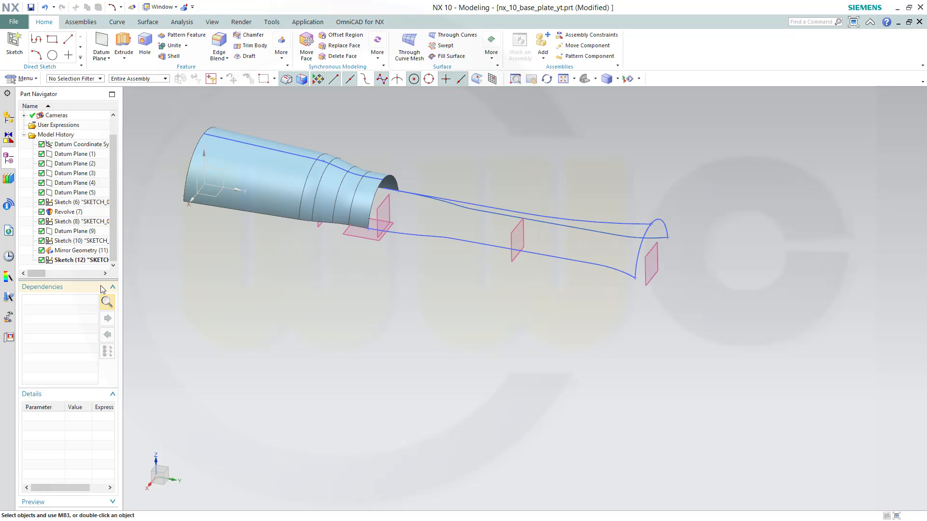
pyautogui.rightClick(63, 216)
pyautogui.click(95, 178)
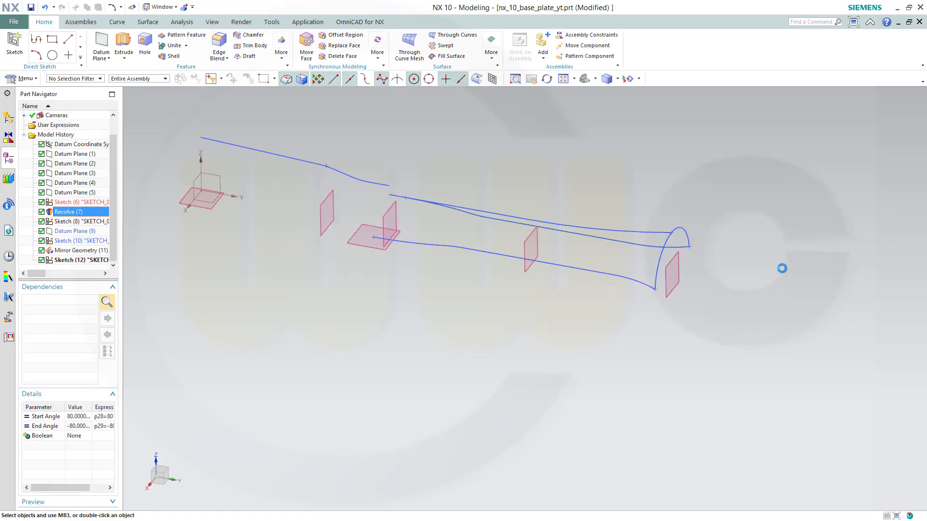
pyautogui.hotkey('ctrl', 'f')
pyautogui.scroll(-2, 909, 399)
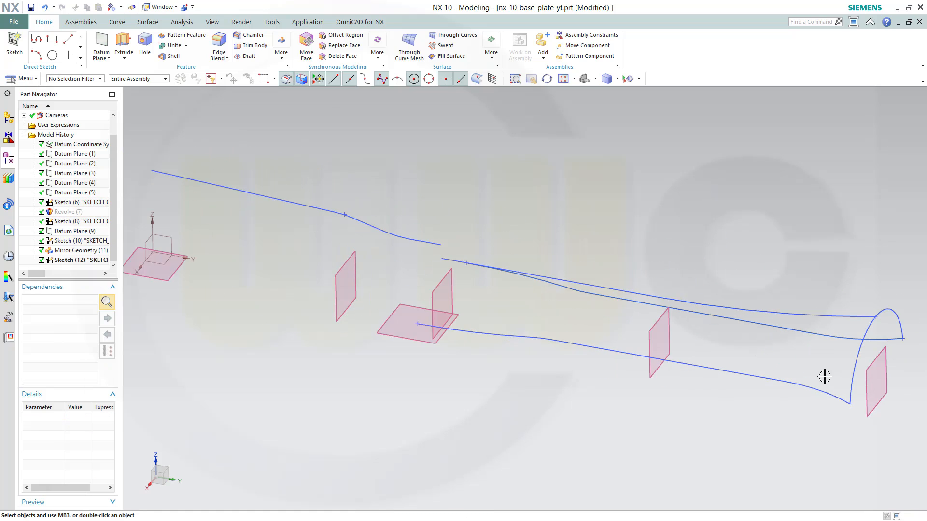
# Create a Swept surface using the new end arc as the section and three longitudinal curves as guides
pyautogui.click(148, 22)
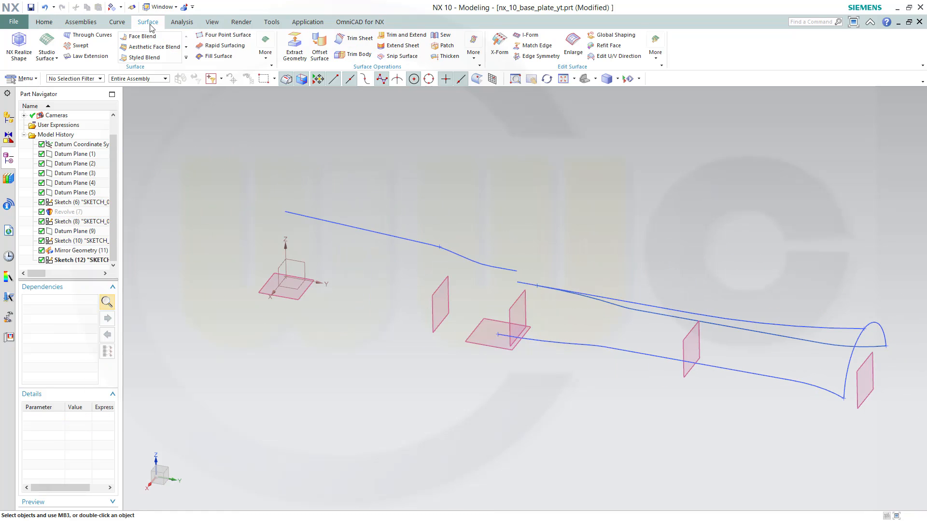
pyautogui.click(77, 45)
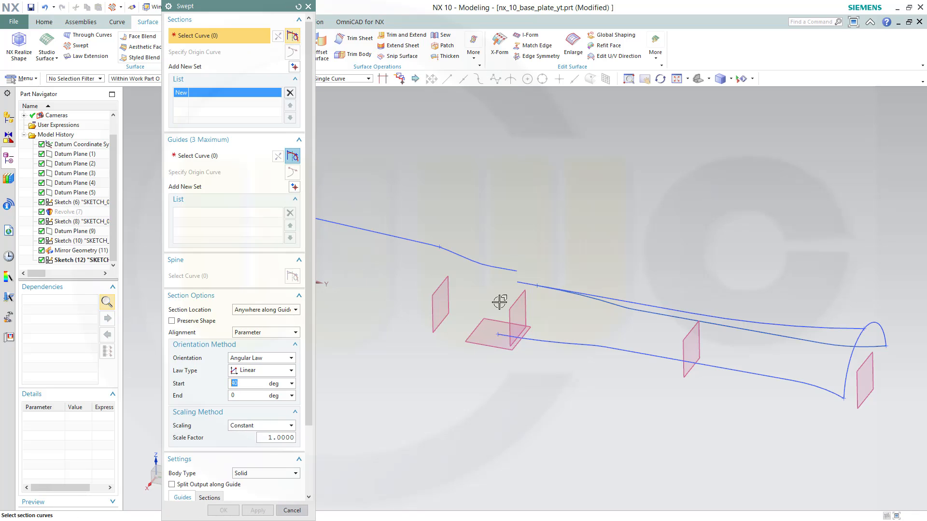
pyautogui.click(853, 362)
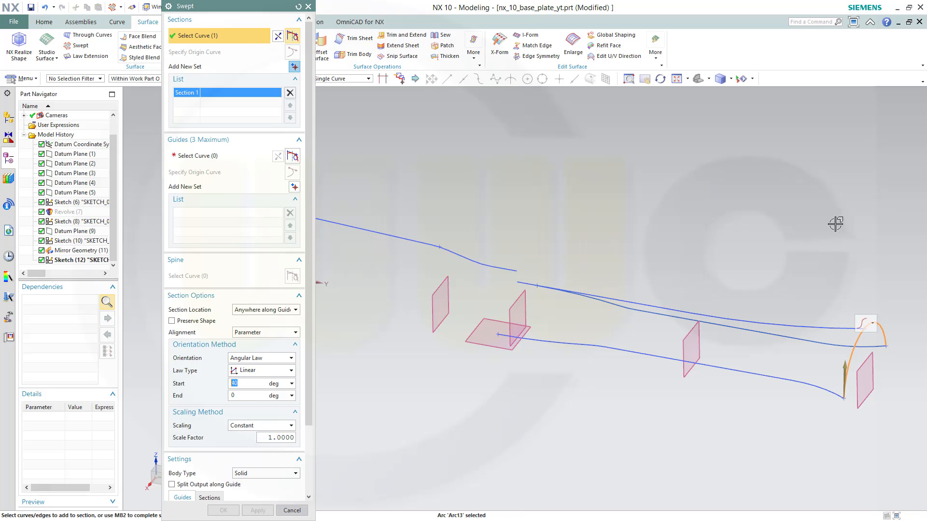
pyautogui.click(225, 157)
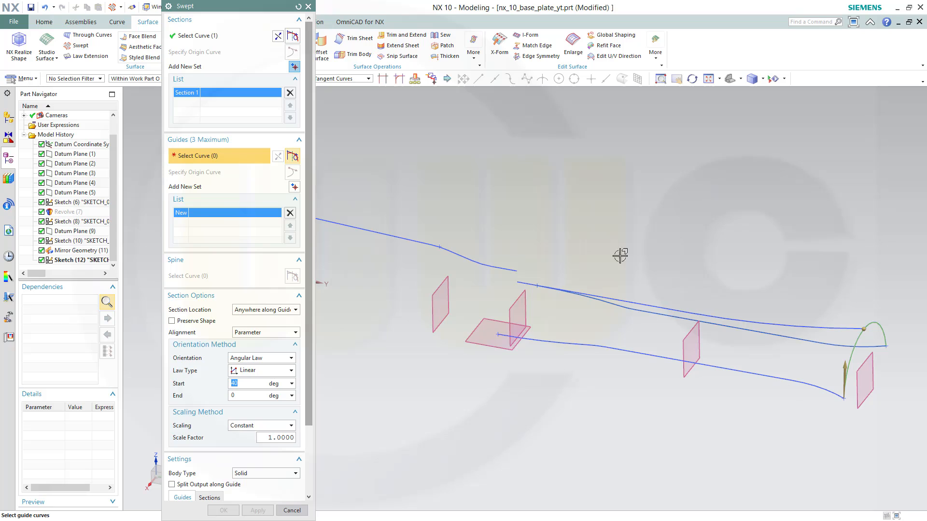
pyautogui.click(830, 395)
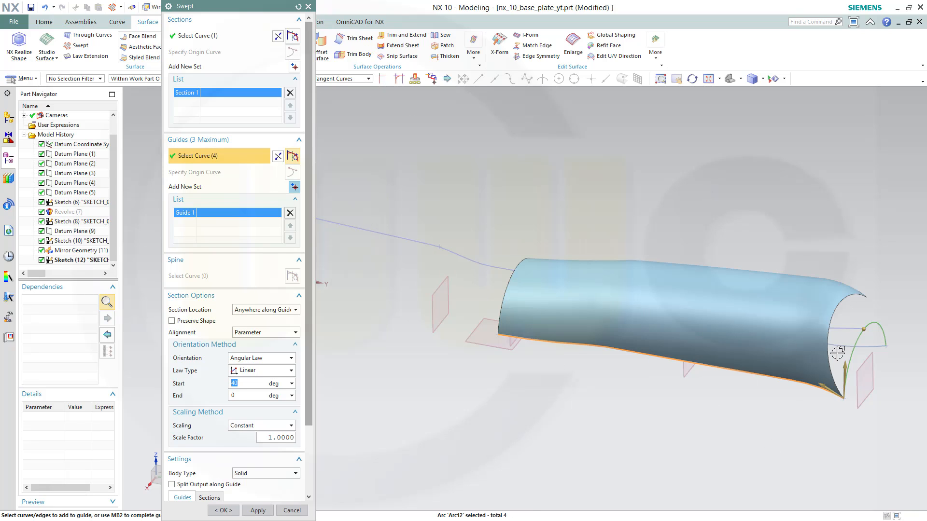
pyautogui.click(294, 187)
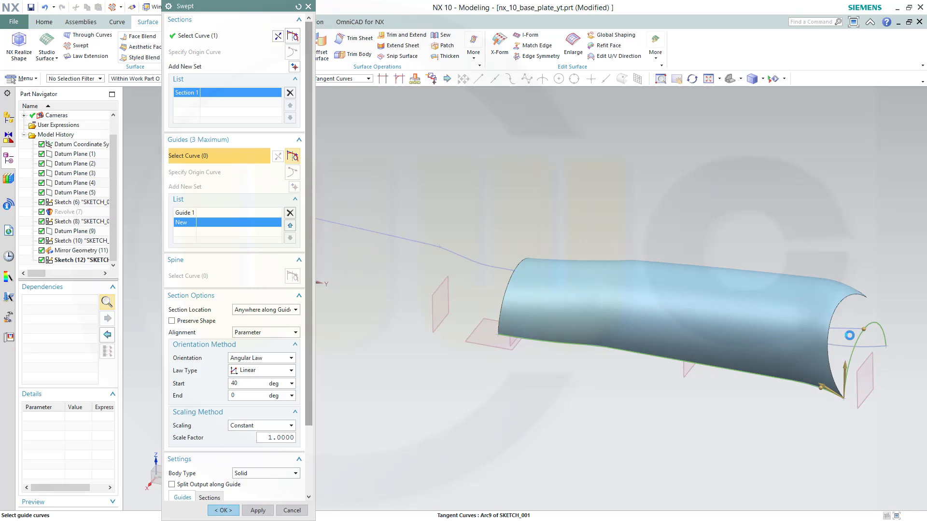
pyautogui.click(860, 333)
pyautogui.click(294, 187)
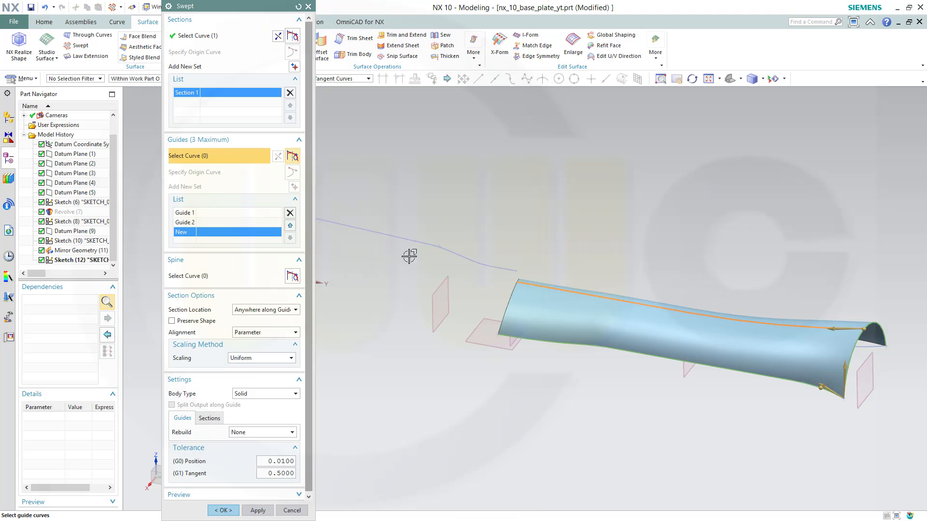
pyautogui.click(874, 348)
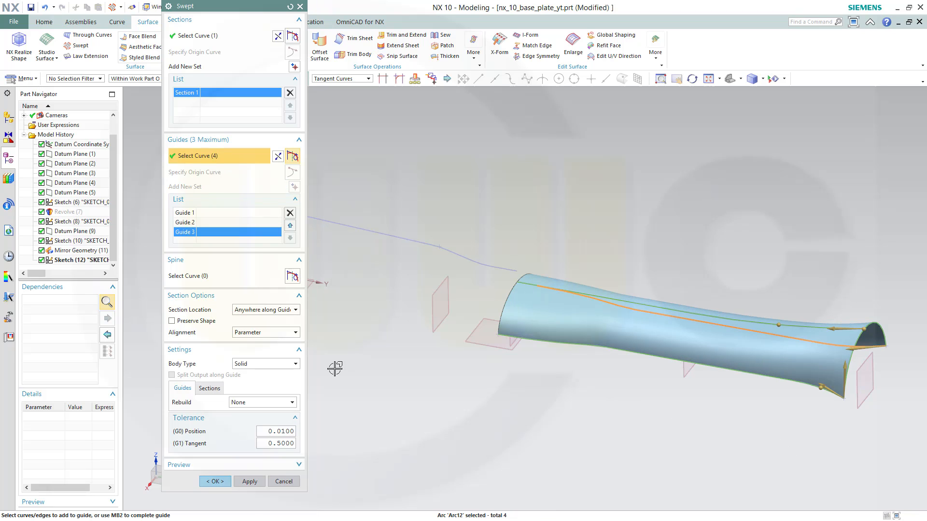
pyautogui.click(215, 482)
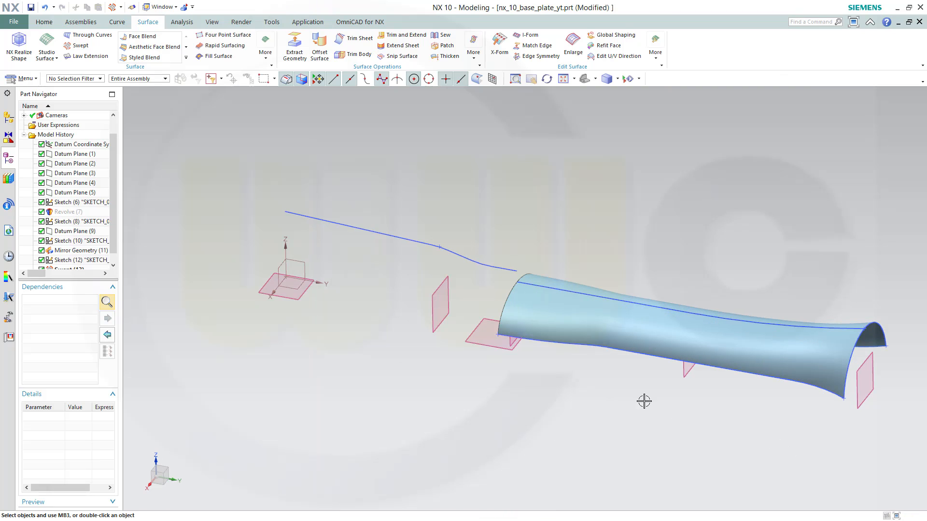
# Trim the swept sheet body at the middle datum plane, keeping the portion toward the far end
pyautogui.scroll(1, 646, 394)
pyautogui.scroll(-2, 647, 383)
pyautogui.moveTo(663, 387); pyautogui.dragTo(693, 378, button='middle')
pyautogui.moveTo(754, 256); pyautogui.dragTo(420, 214, button='middle')
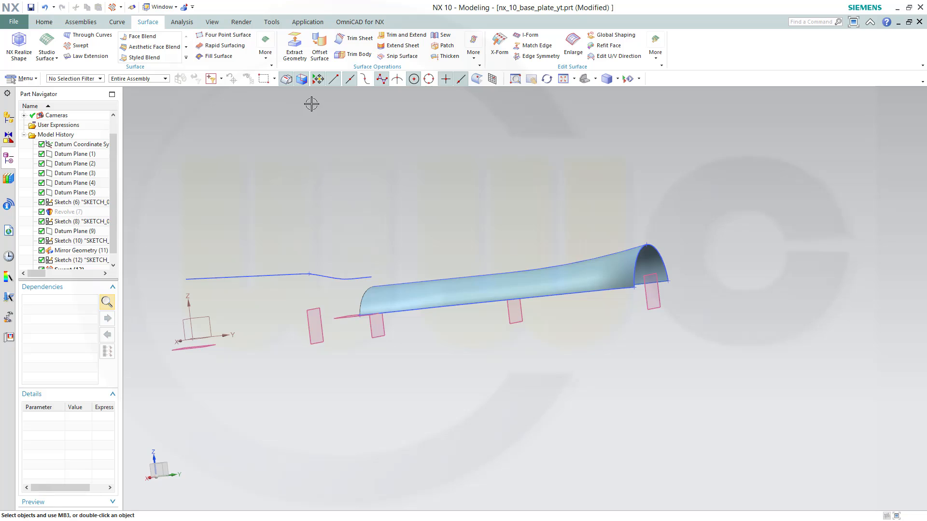
pyautogui.click(366, 44)
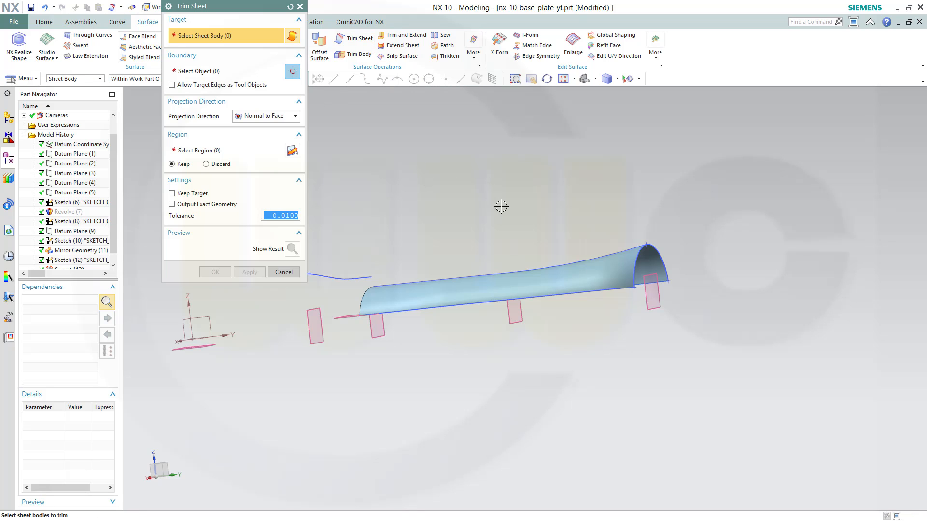
pyautogui.moveTo(501, 206); pyautogui.dragTo(517, 217, button='middle')
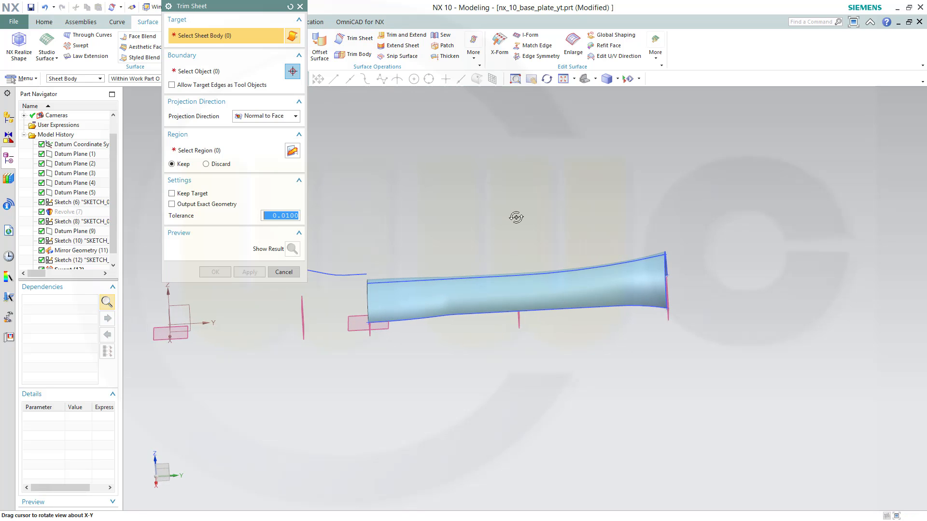
pyautogui.click(614, 282)
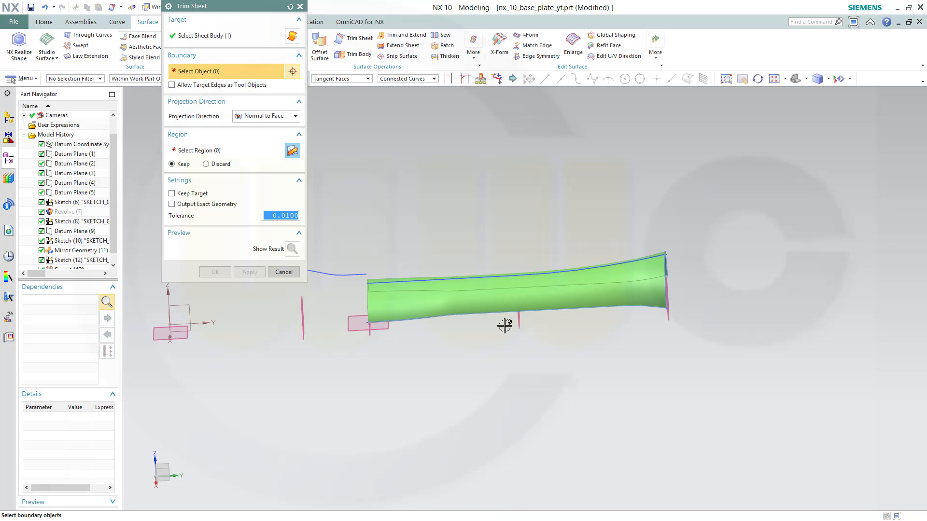
pyautogui.click(518, 316)
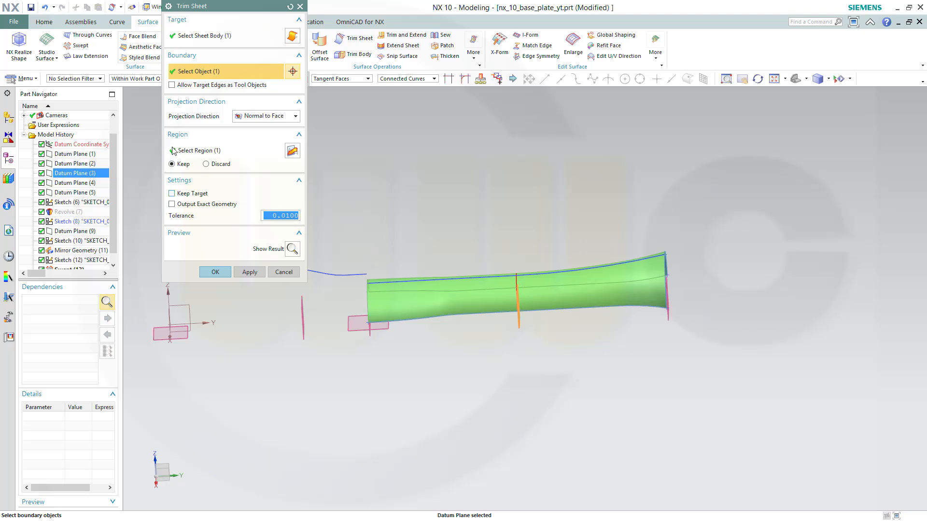
pyautogui.click(215, 272)
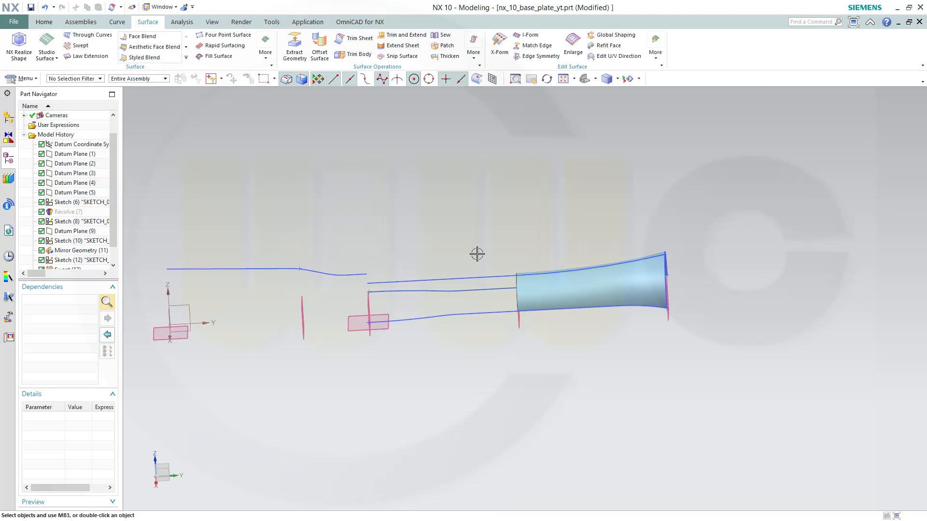
# Show the Revolve (7) body again and undo the last action
pyautogui.moveTo(476, 253); pyautogui.dragTo(452, 264, button='middle')
pyautogui.moveTo(114, 225); pyautogui.dragTo(113, 268)
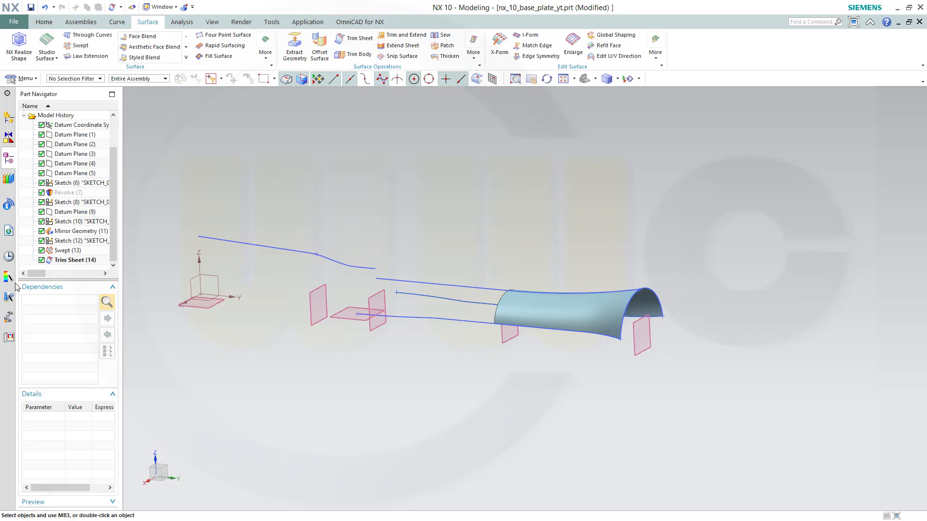
pyautogui.rightClick(59, 194)
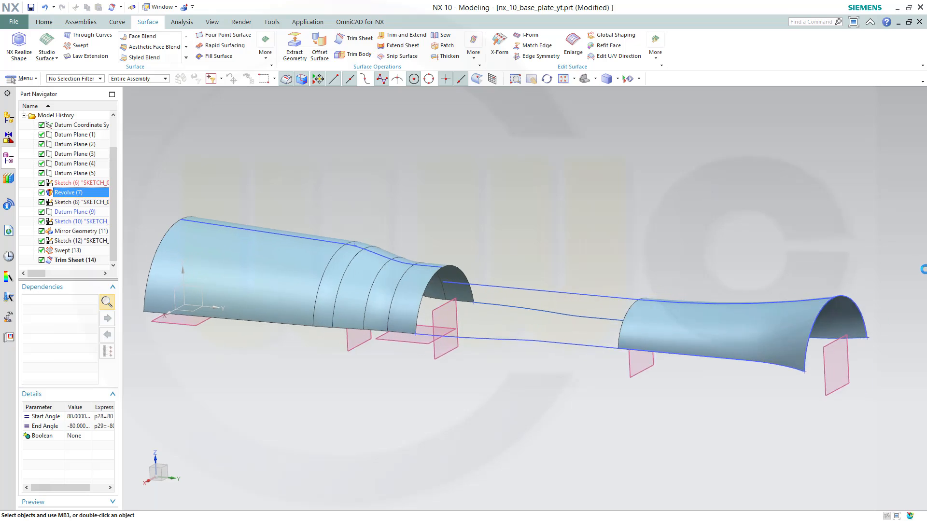
pyautogui.hotkey('ctrl', 'z')
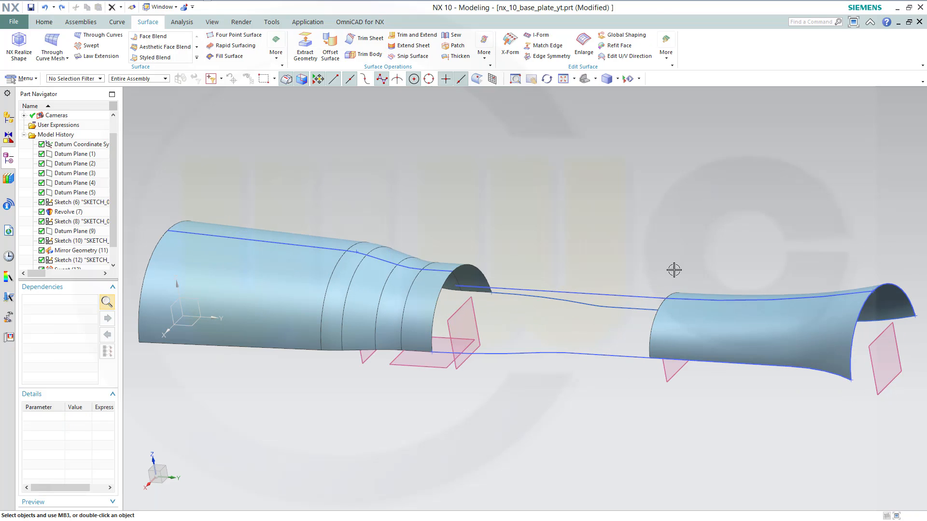
# Trim the lower and upper guide curves at the datum plane where the swept surface begins with Trim Curve
pyautogui.moveTo(546, 254)
pyautogui.mouseDown(button='middle')
pyautogui.moveTo(568, 249)
pyautogui.moveTo(550, 234)
pyautogui.moveTo(616, 255)
pyautogui.moveTo(555, 256)
pyautogui.mouseUp(button='middle')
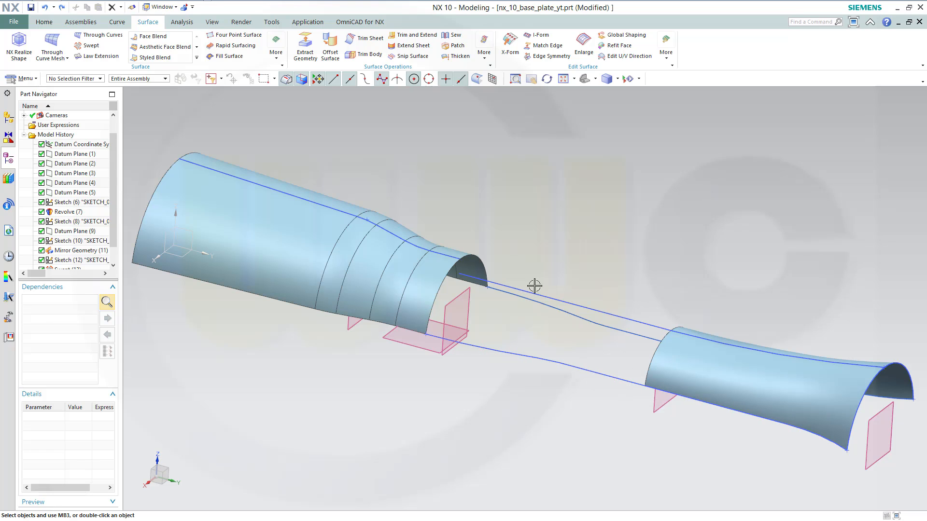
pyautogui.click(116, 22)
pyautogui.click(422, 46)
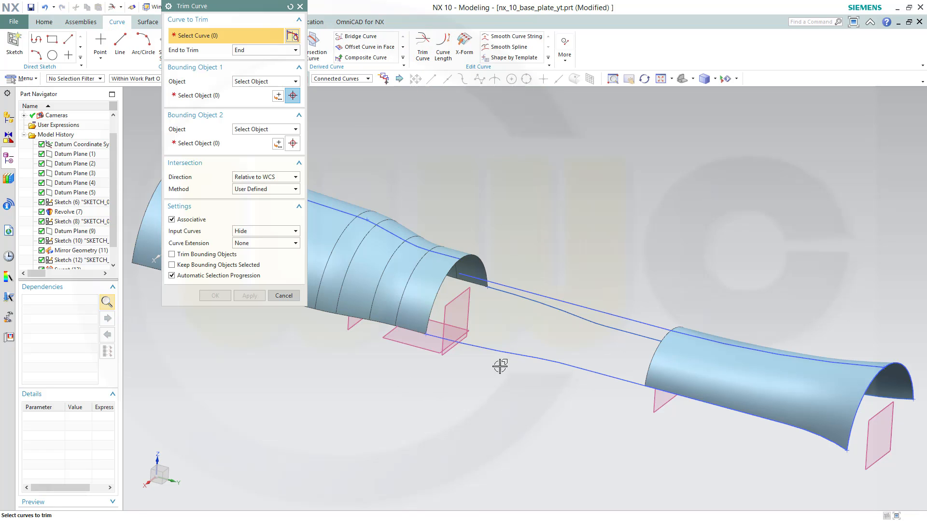
pyautogui.click(506, 352)
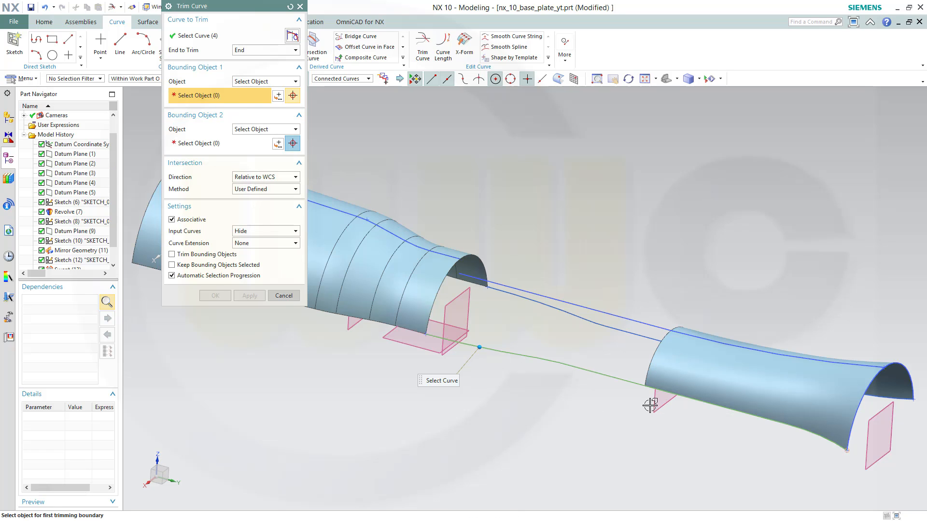
pyautogui.click(665, 403)
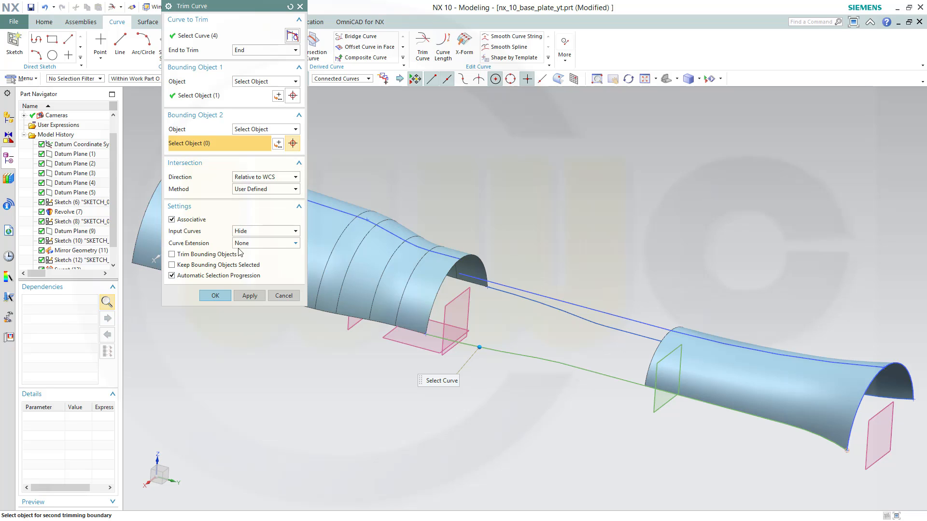
pyautogui.click(249, 296)
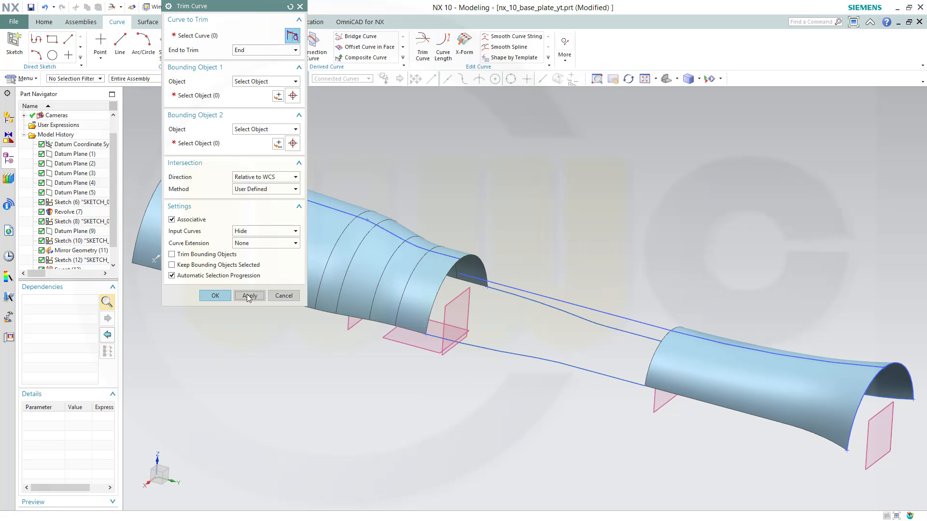
pyautogui.click(563, 317)
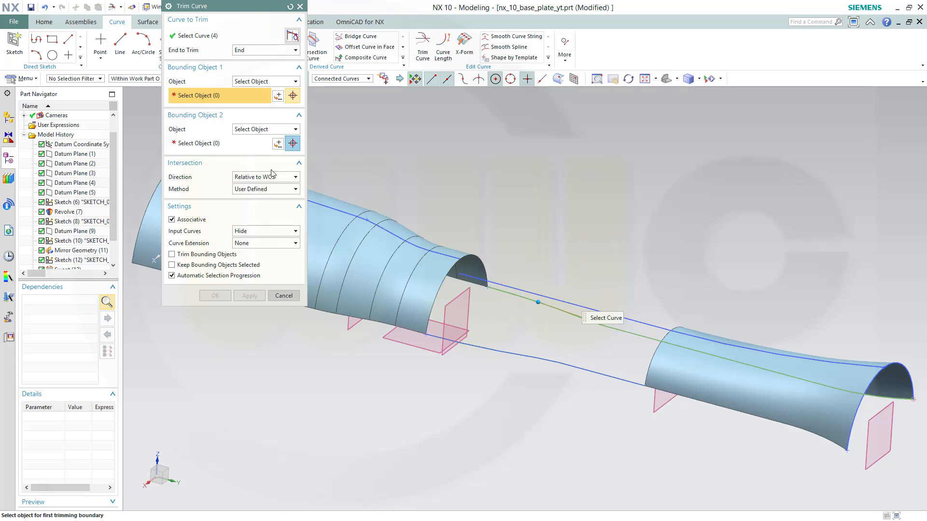
pyautogui.click(651, 403)
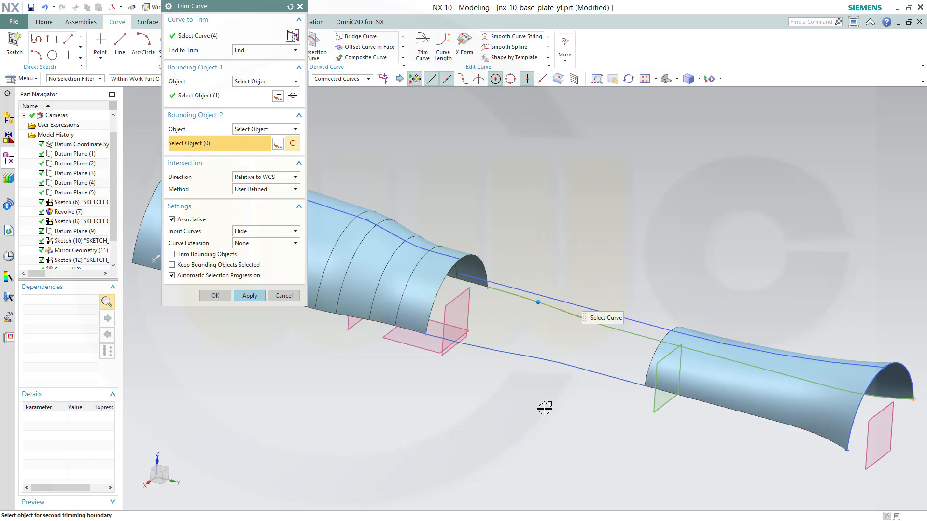
pyautogui.click(215, 295)
# Start Through Curve Mesh and pick the Revolve body's end edge and the swept sheet's start edge as two primary curves
pyautogui.moveTo(453, 354)
pyautogui.mouseDown(button='middle')
pyautogui.moveTo(501, 405)
pyautogui.moveTo(473, 393)
pyautogui.moveTo(478, 314)
pyautogui.moveTo(499, 366)
pyautogui.moveTo(467, 375)
pyautogui.moveTo(463, 367)
pyautogui.mouseUp(button='middle')
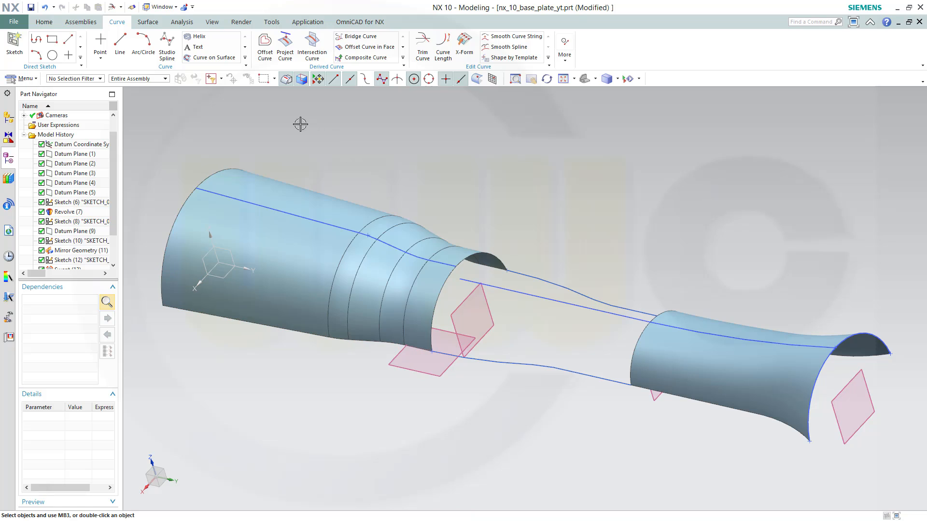
pyautogui.click(147, 21)
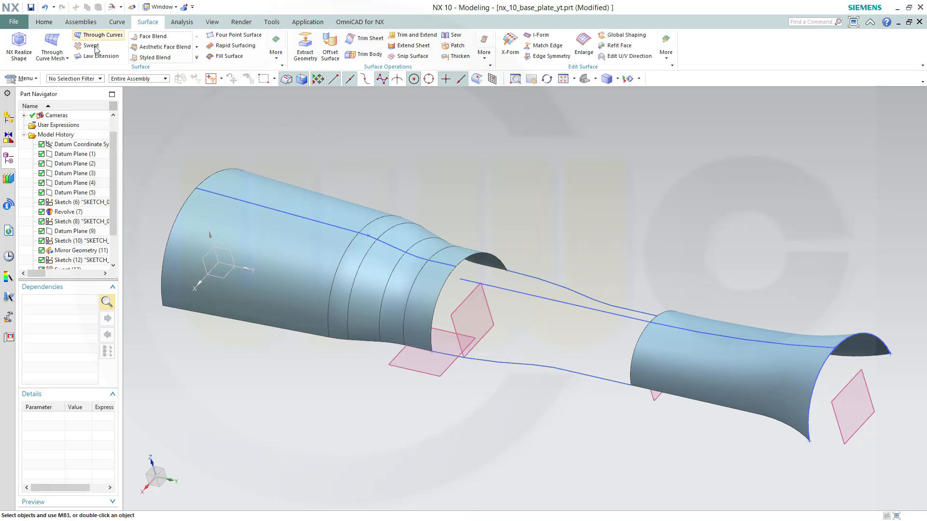
pyautogui.click(51, 44)
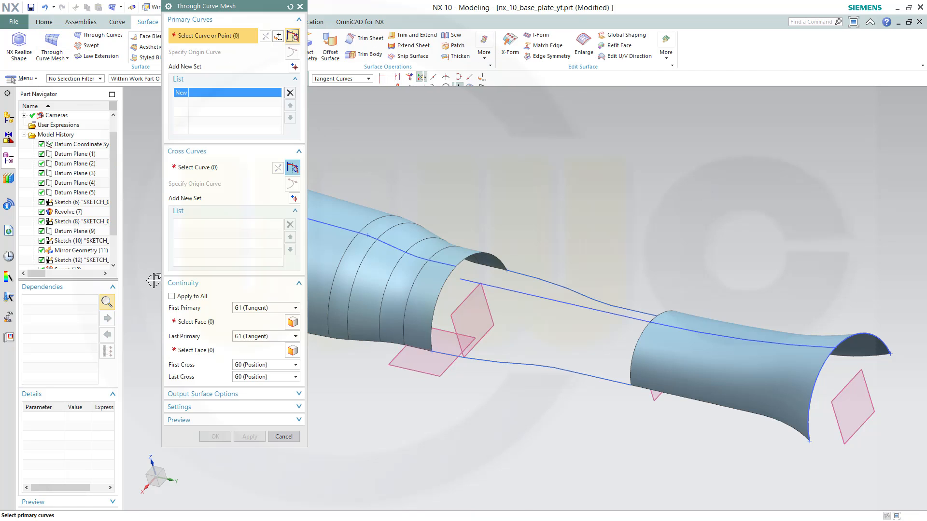
pyautogui.click(428, 343)
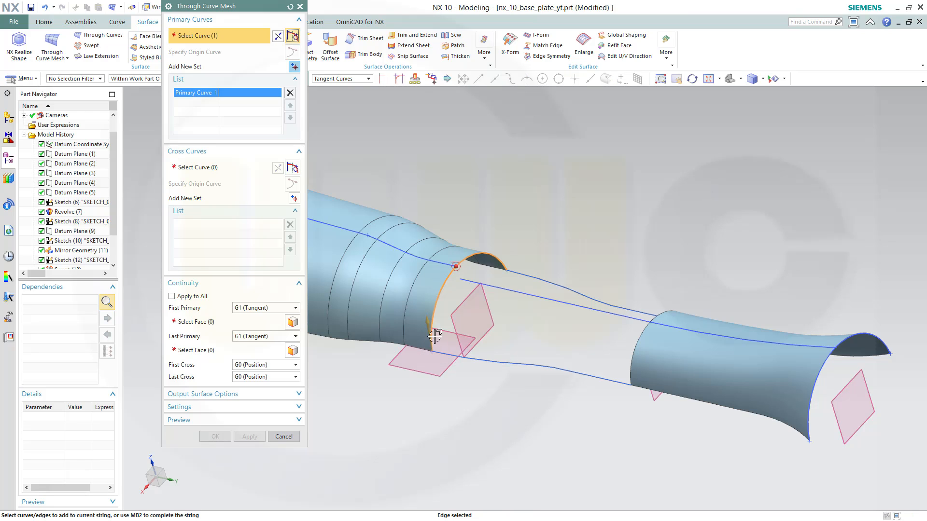
pyautogui.click(294, 67)
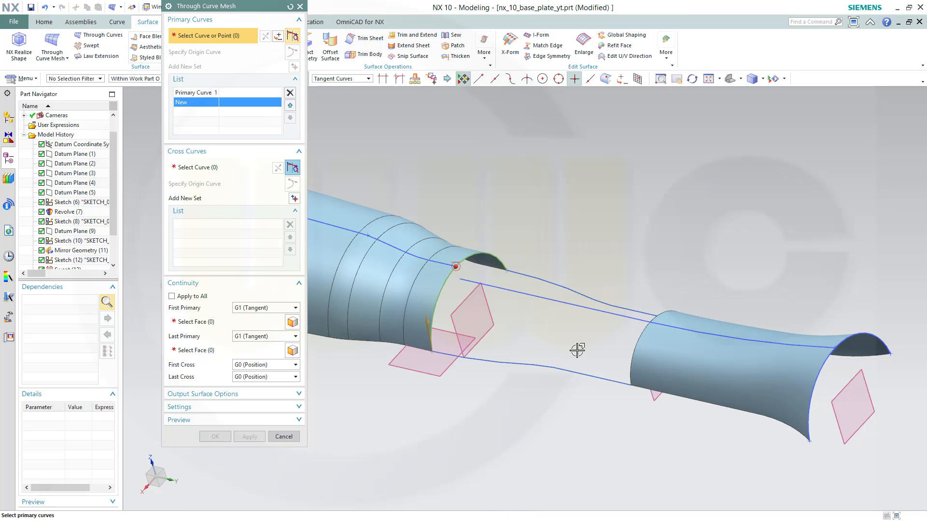
pyautogui.click(627, 374)
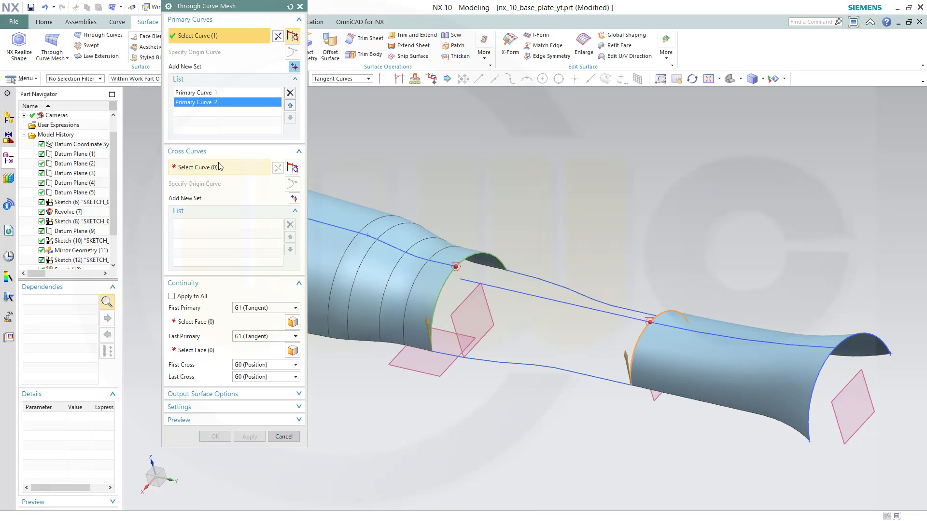
# Add the trimmed lower guide curve and the trimmed upper guide curve as two separate cross curves
pyautogui.click(241, 168)
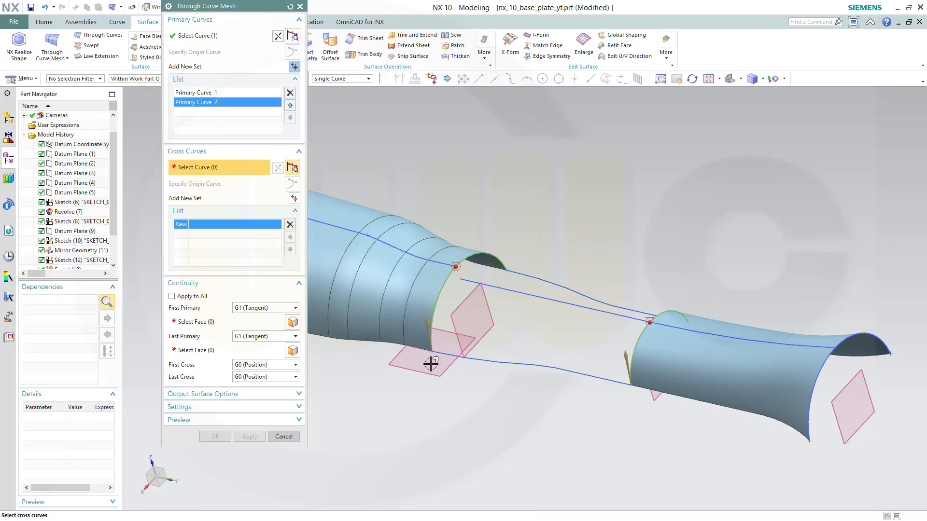
pyautogui.click(485, 358)
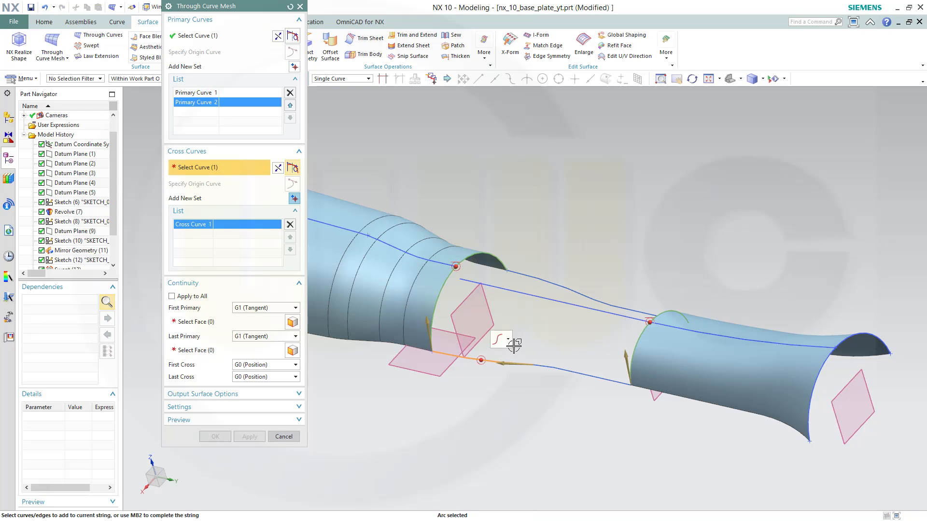
pyautogui.click(507, 339)
pyautogui.click(516, 370)
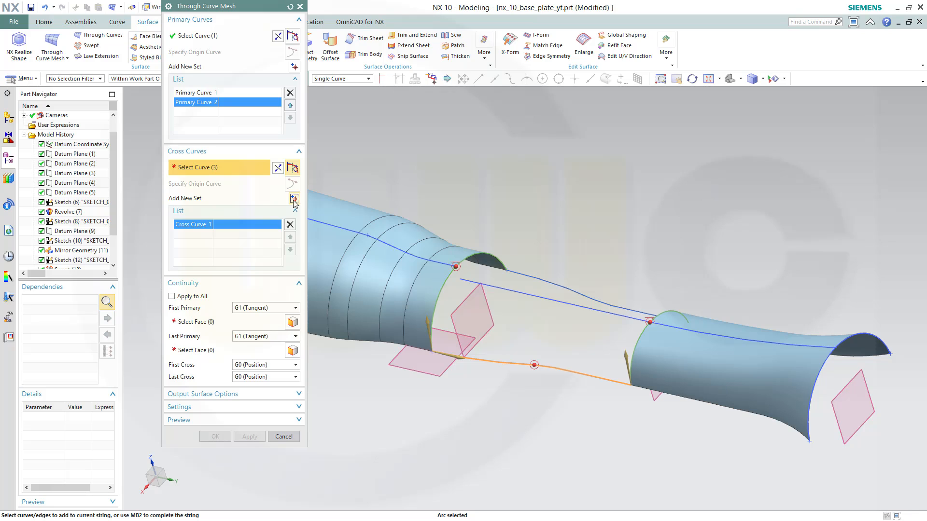
pyautogui.click(293, 198)
pyautogui.click(520, 273)
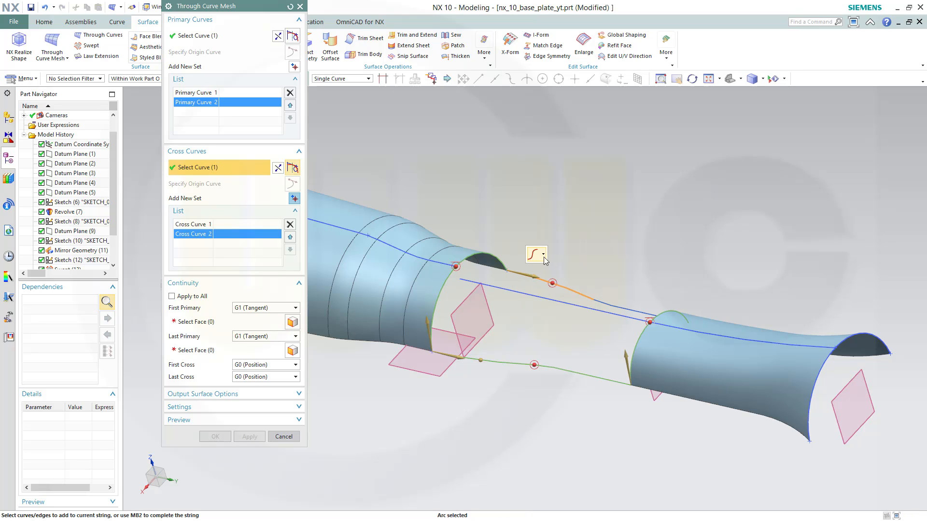
pyautogui.click(544, 257)
pyautogui.click(555, 284)
# Set tangent continuity faces: the Revolve faces for the first primary and the swept face for the last primary
pyautogui.click(195, 322)
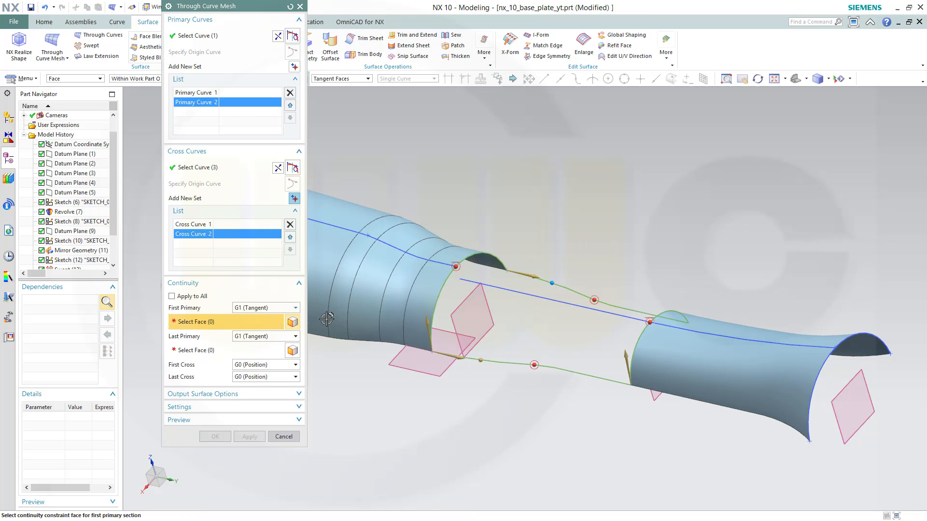
pyautogui.click(425, 292)
pyautogui.click(202, 350)
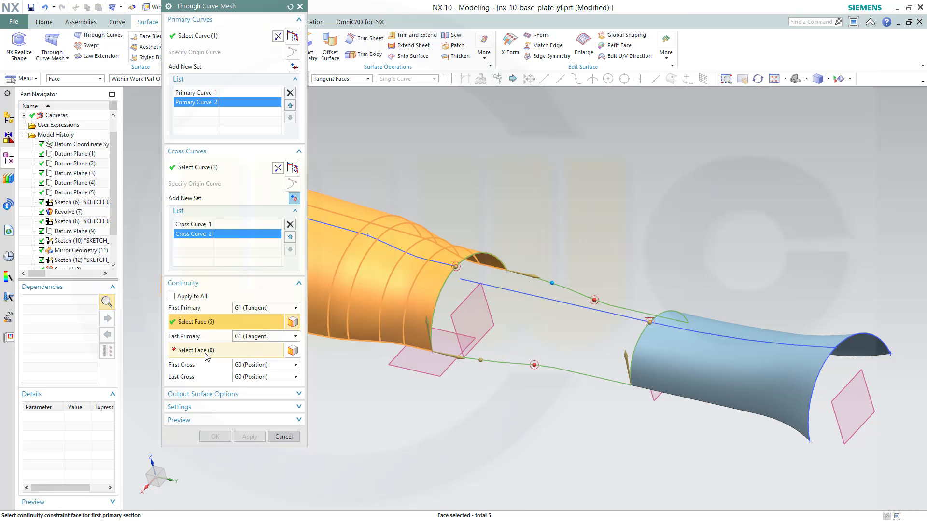
pyautogui.click(635, 346)
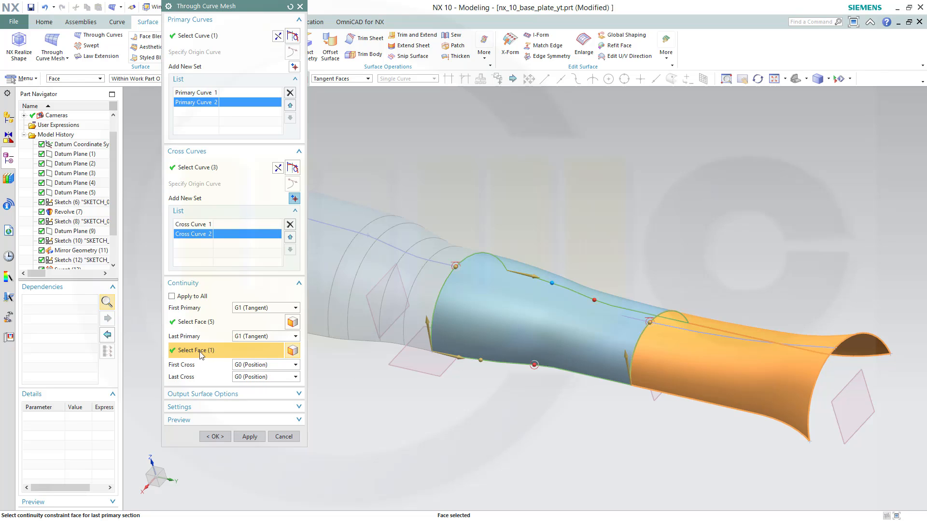
# Confirm the Through Curve Mesh surface joining the Revolve body and the swept sheet
pyautogui.click(221, 435)
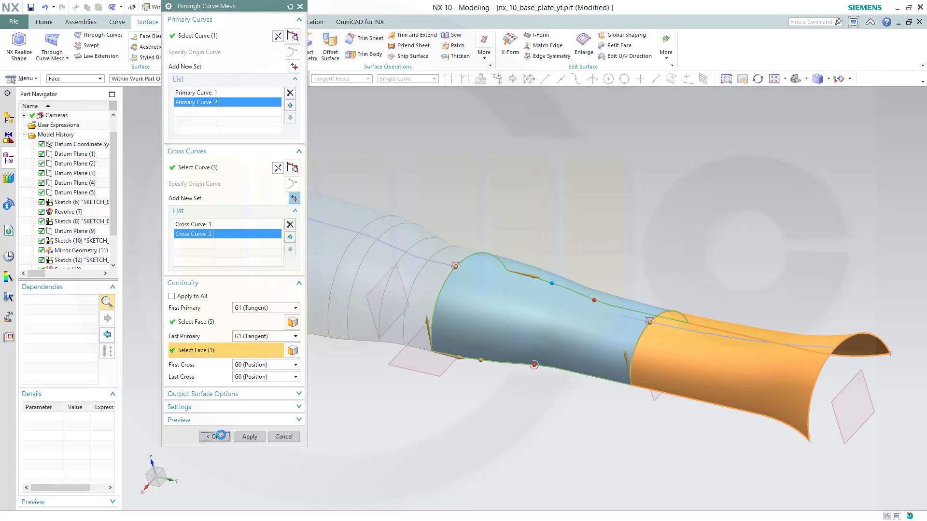
pyautogui.moveTo(306, 378); pyautogui.dragTo(282, 359, button='middle')
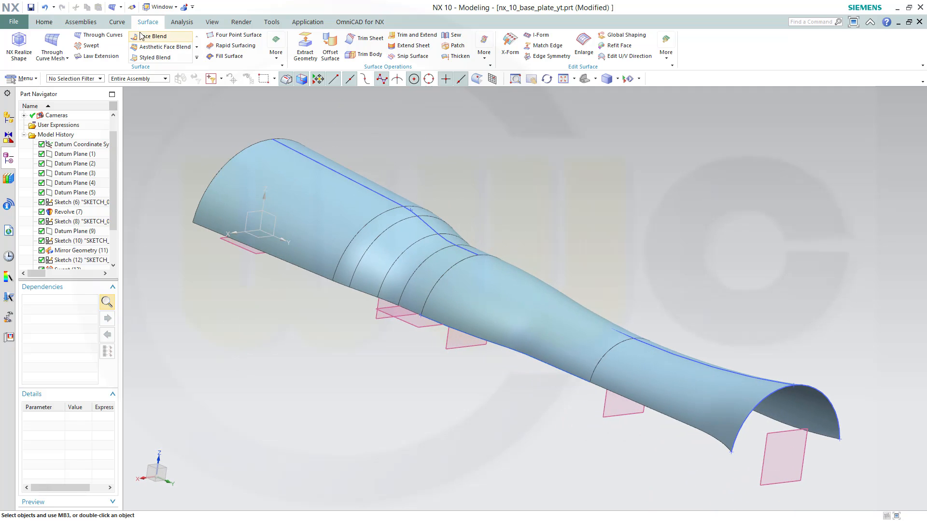
# Hide all sketches in the model with Show and Hide
pyautogui.click(214, 24)
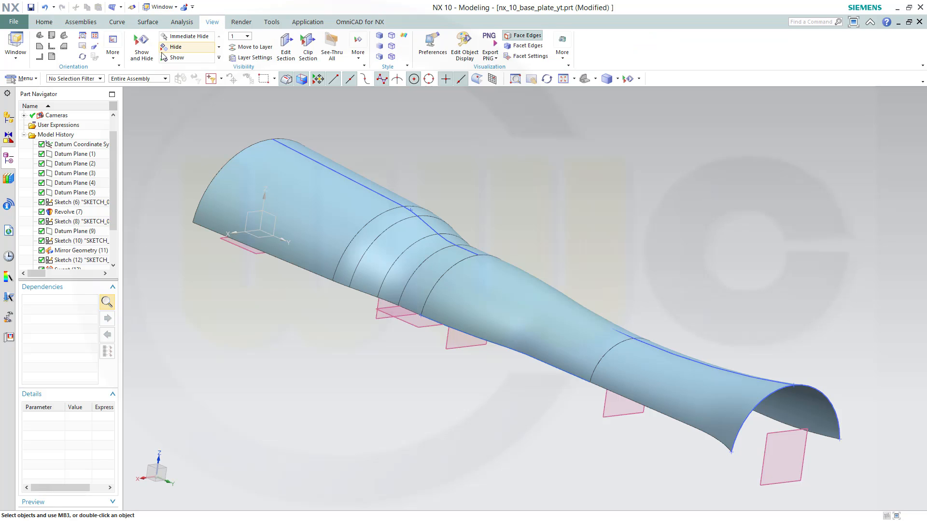
pyautogui.click(141, 46)
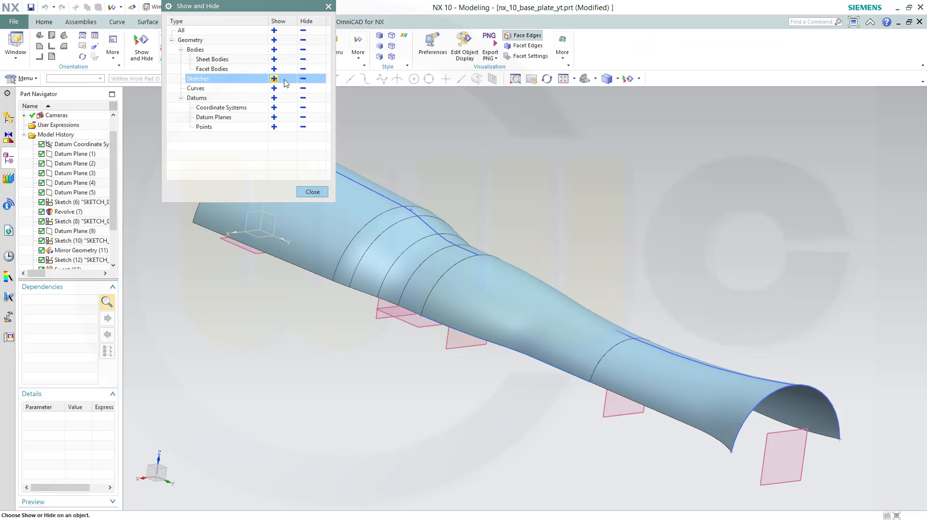
pyautogui.click(302, 82)
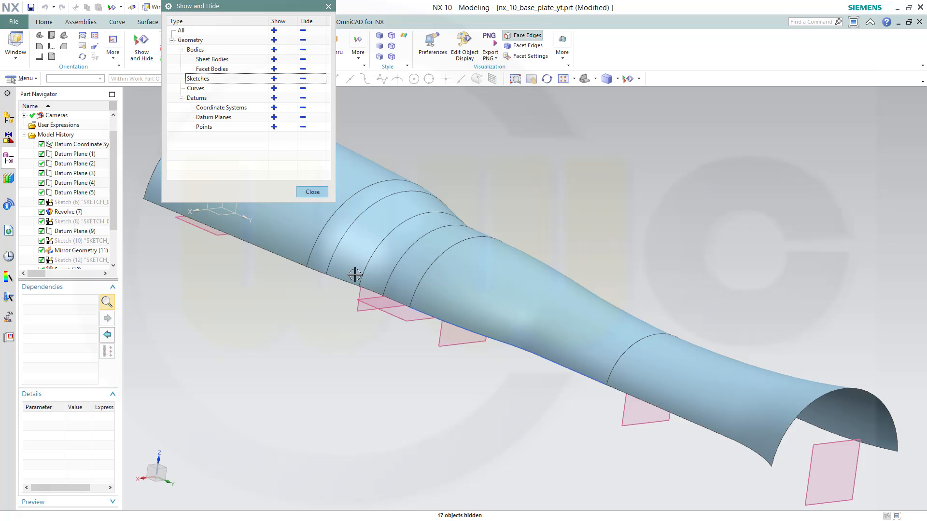
pyautogui.click(305, 194)
pyautogui.moveTo(385, 333); pyautogui.dragTo(454, 363, button='middle')
pyautogui.scroll(2, 448, 380)
pyautogui.scroll(-5, 459, 380)
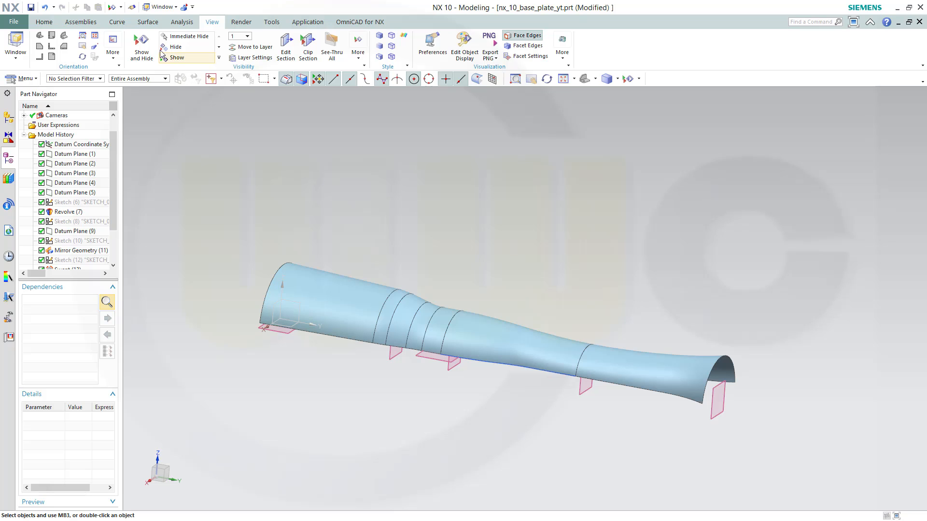
# Hide all curves in the model with Show and Hide and fit the view
pyautogui.click(143, 48)
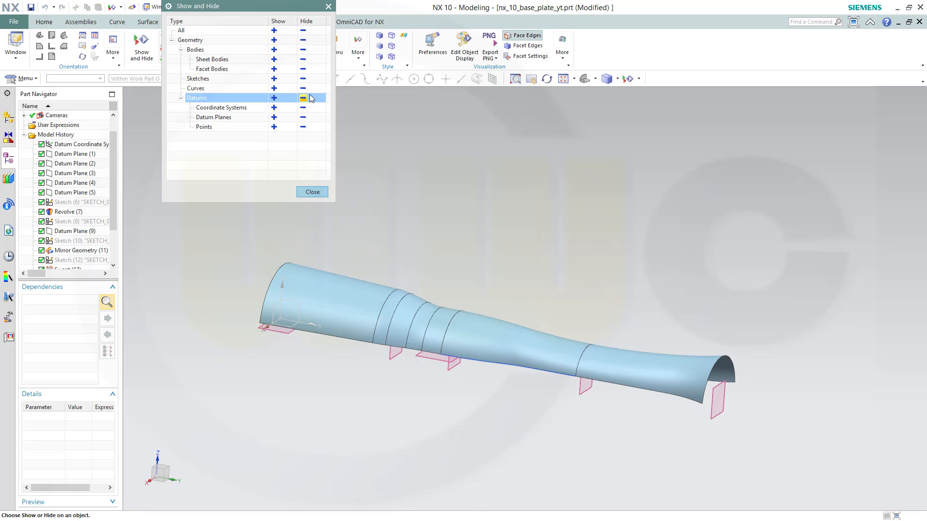
pyautogui.click(303, 88)
pyautogui.hotkey('ctrl', 'f')
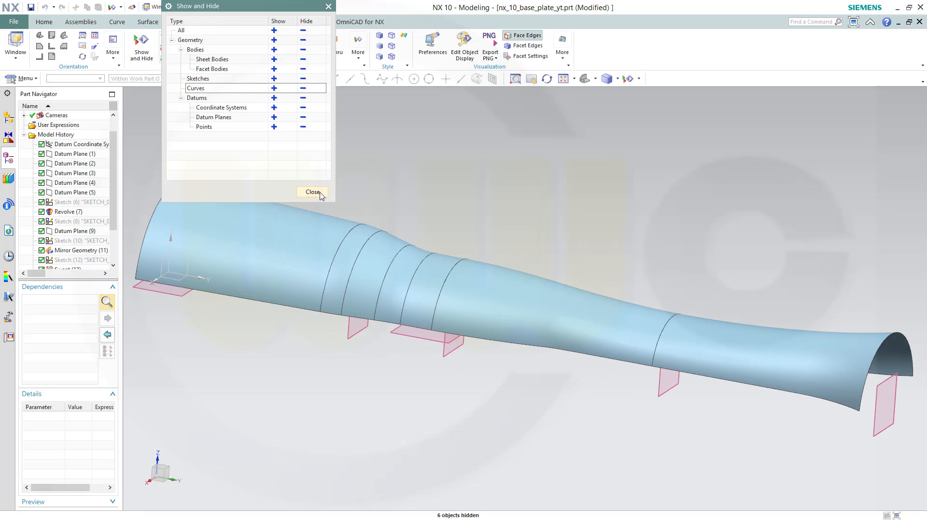
pyautogui.click(312, 192)
pyautogui.scroll(5, 473, 221)
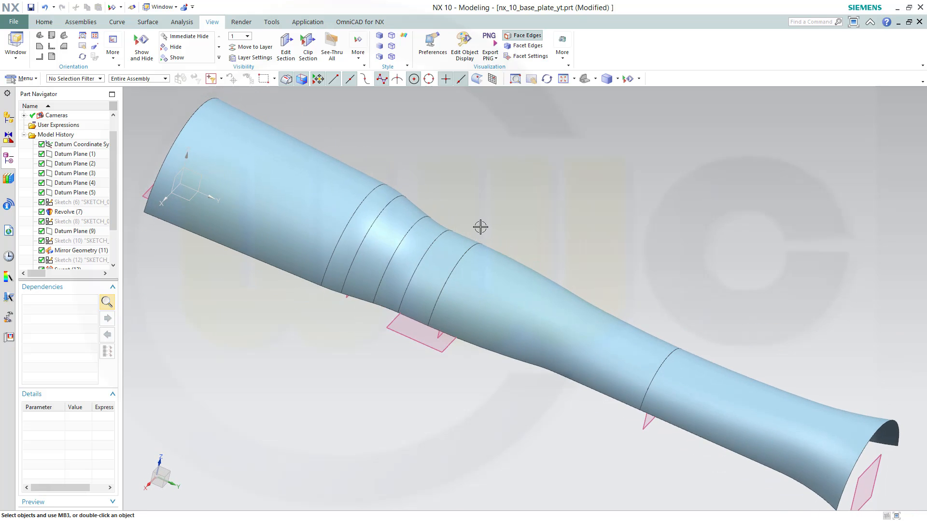
pyautogui.scroll(-5, 482, 232)
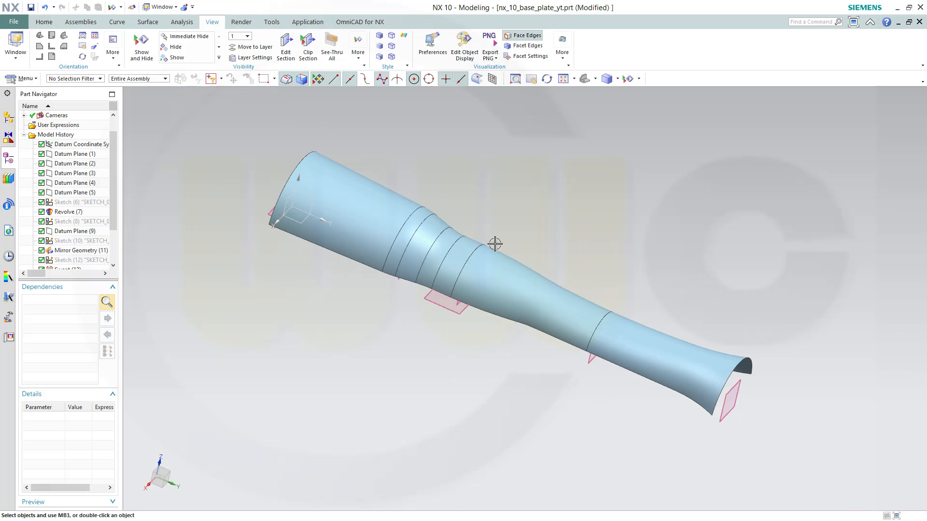
# Sew the Revolve sheet as target with the mesh and swept sheets as tools, then save the part
pyautogui.click(148, 22)
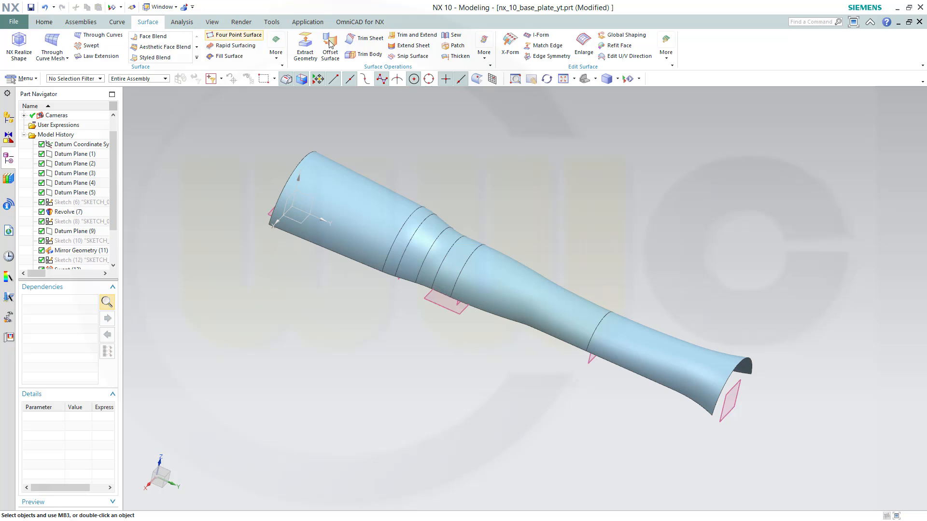
pyautogui.click(453, 35)
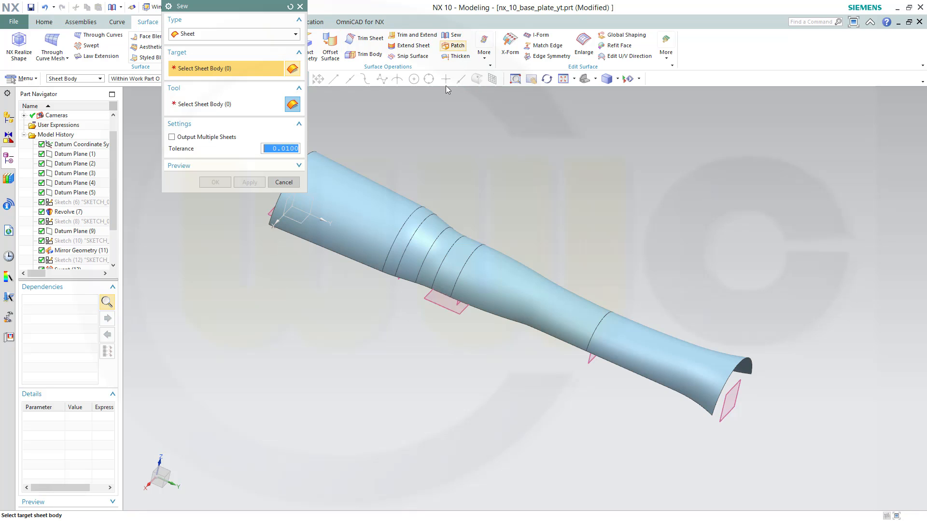
pyautogui.click(378, 214)
pyautogui.click(499, 272)
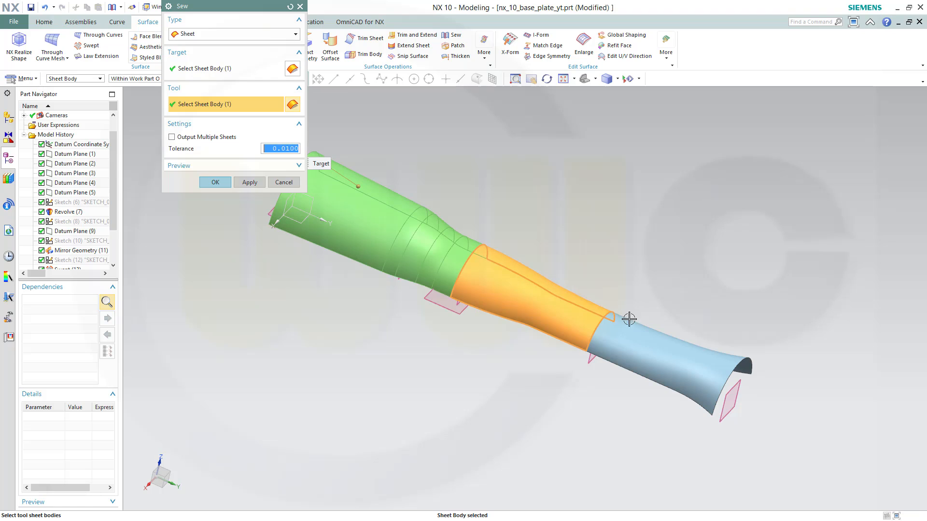
pyautogui.click(647, 345)
pyautogui.click(214, 182)
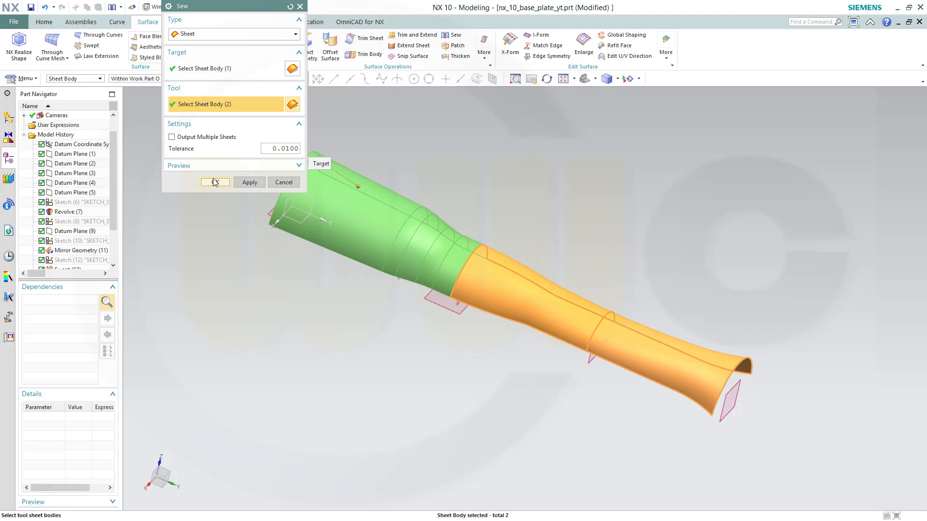
pyautogui.moveTo(623, 275); pyautogui.dragTo(600, 245, button='middle')
pyautogui.hotkey('ctrl', 's')
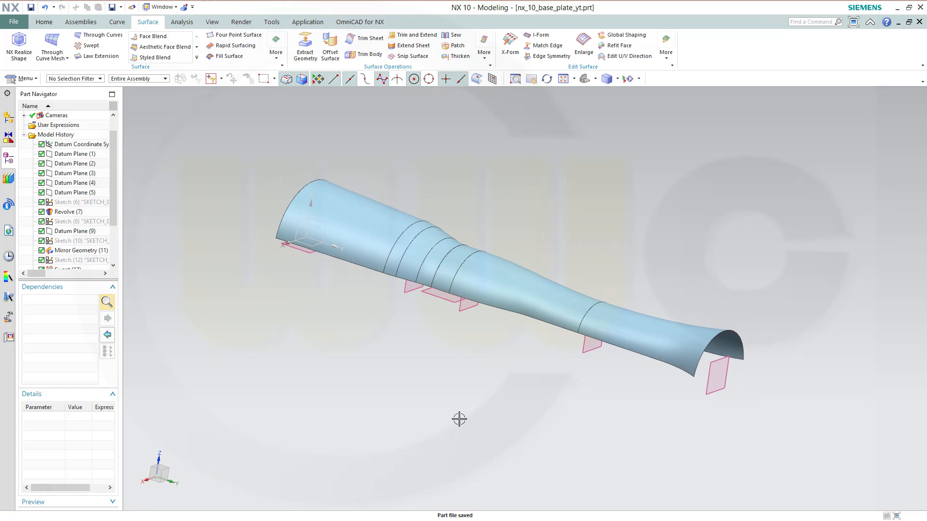
# Create a new sketch on Datum Plane (5) at the body's start
pyautogui.moveTo(449, 378); pyautogui.dragTo(287, 305, button='middle')
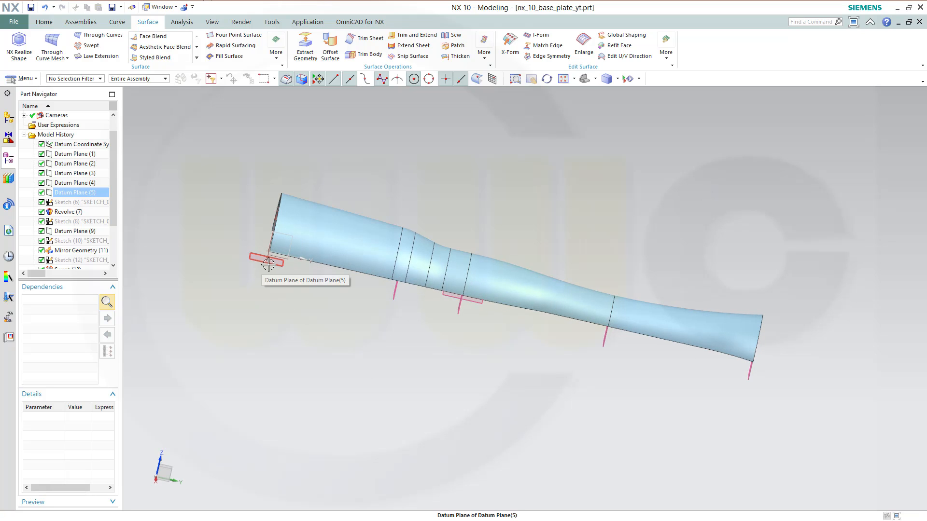
pyautogui.click(44, 22)
pyautogui.click(14, 44)
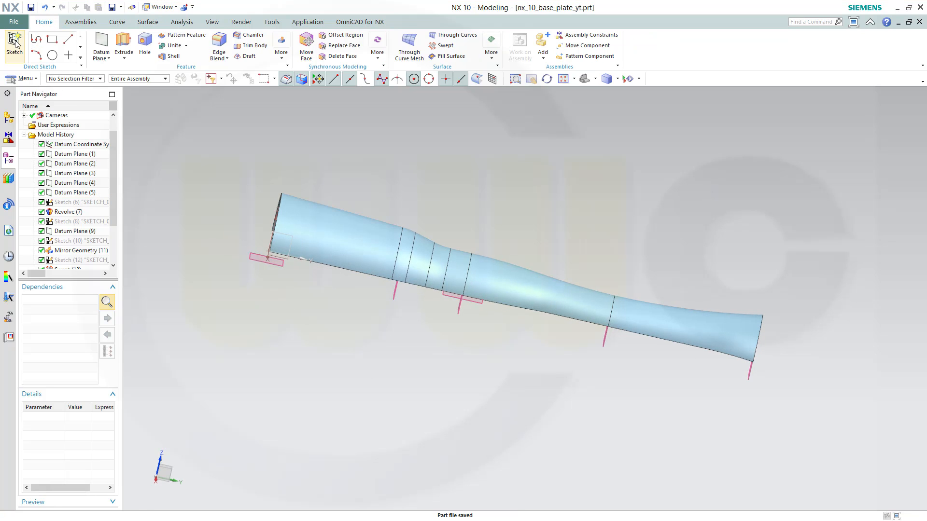
pyautogui.keyDown('shift'); pyautogui.moveTo(413, 343); pyautogui.dragTo(601, 452, button='middle'); pyautogui.keyUp('shift')
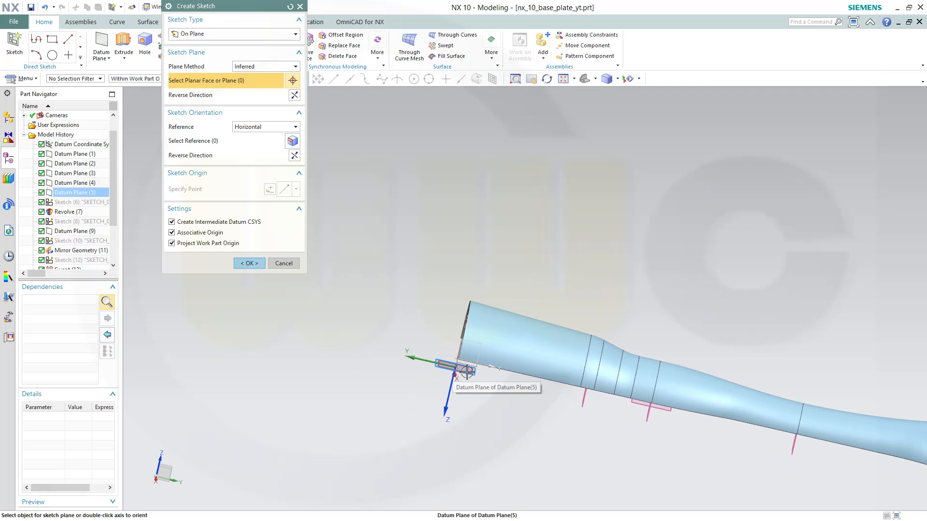
pyautogui.click(466, 371)
pyautogui.click(252, 263)
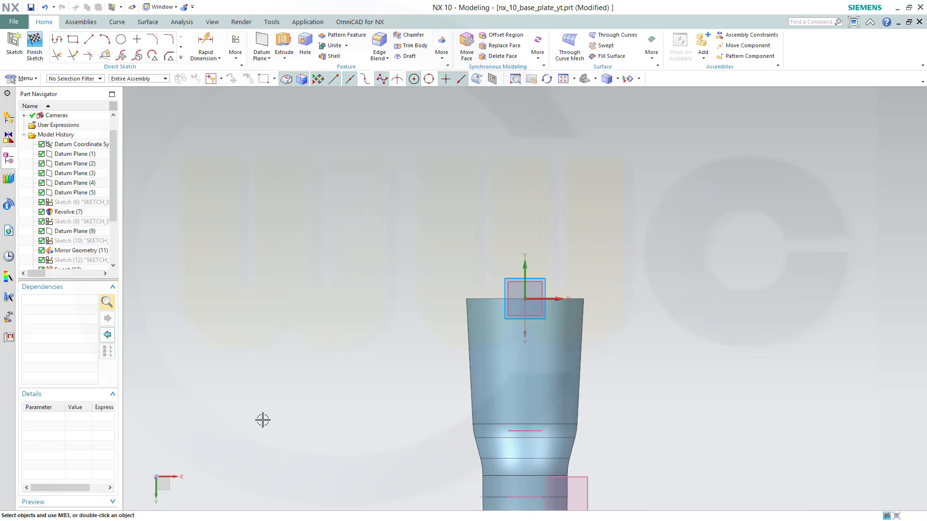
# Sketch an open four-segment polyline profile beneath the body, running along its length
pyautogui.click(156, 477)
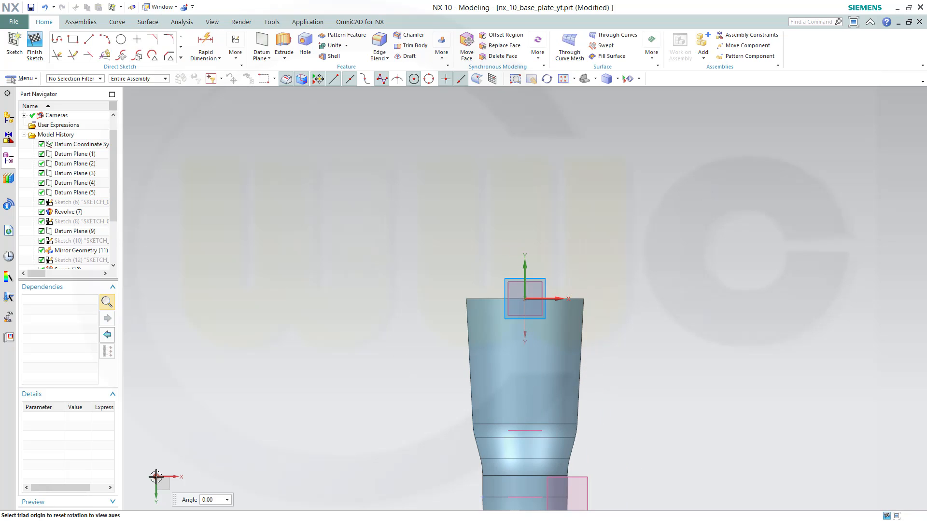
pyautogui.write('9')
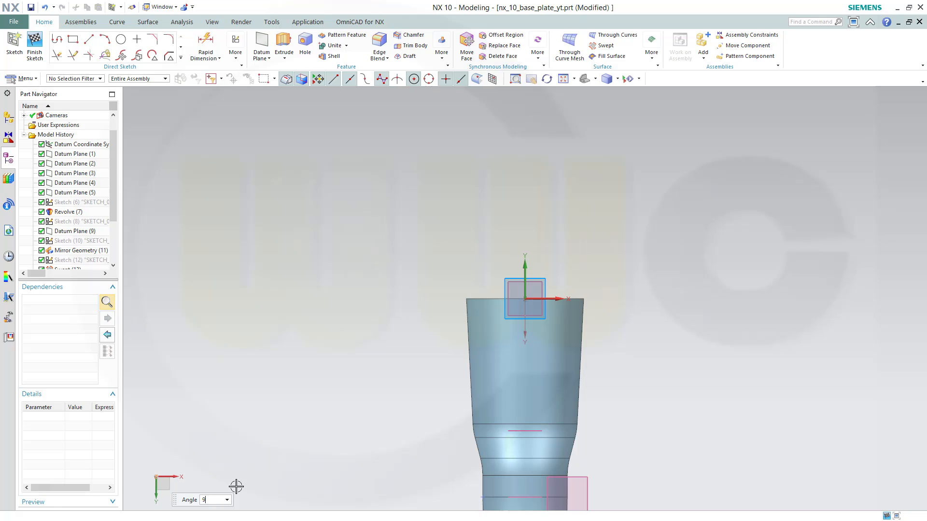
pyautogui.write('0')
pyautogui.press('Return')
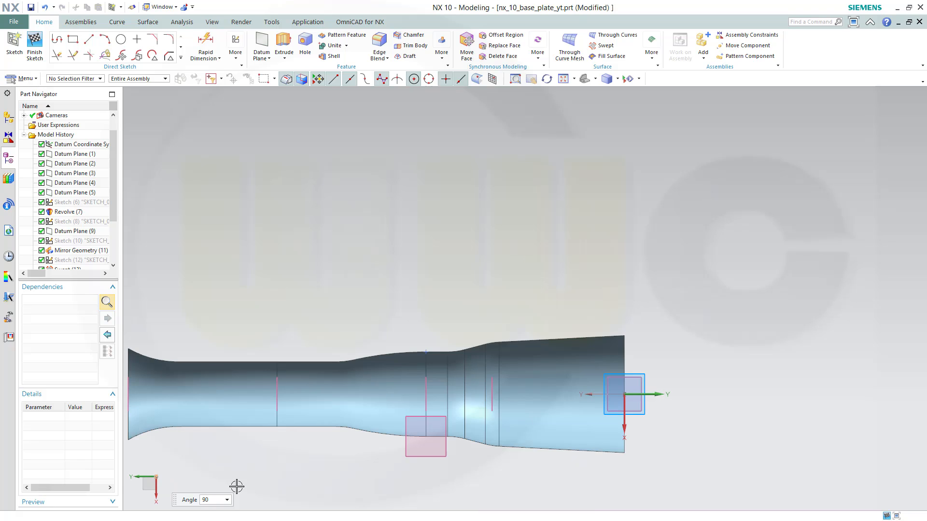
pyautogui.press('Return')
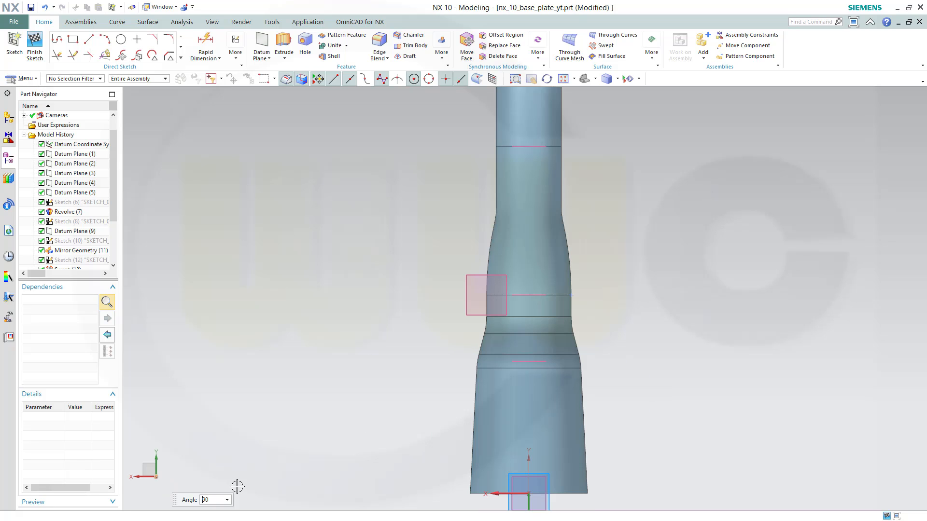
pyautogui.press('Return')
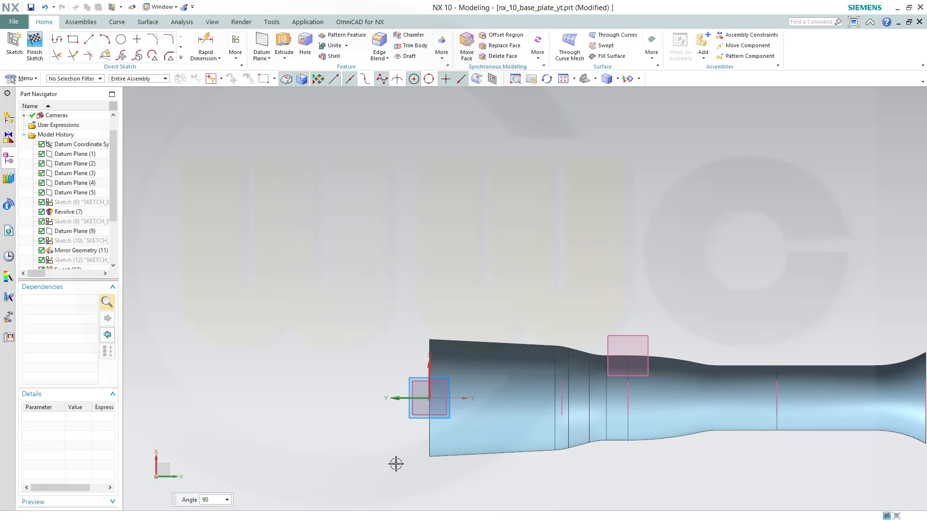
pyautogui.keyDown('shift'); pyautogui.moveTo(684, 339); pyautogui.dragTo(510, 235, button='middle'); pyautogui.keyUp('shift')
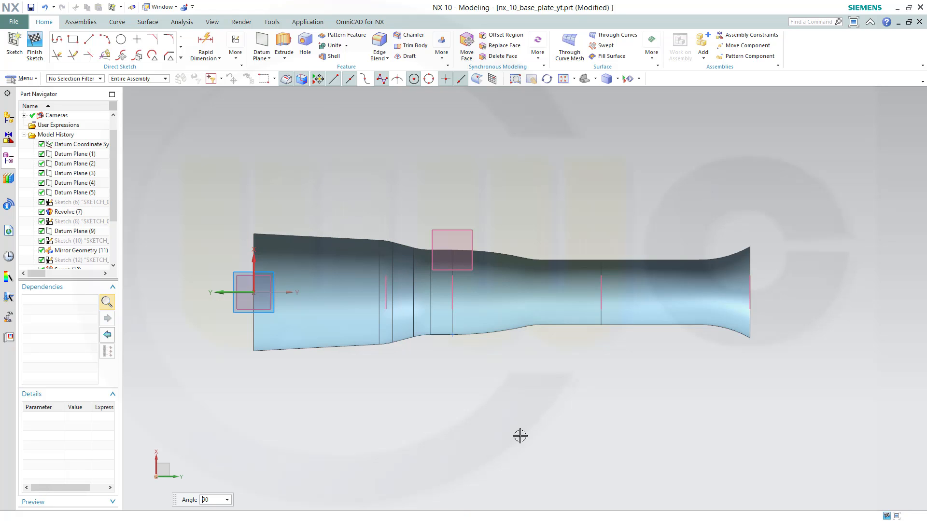
pyautogui.click(57, 42)
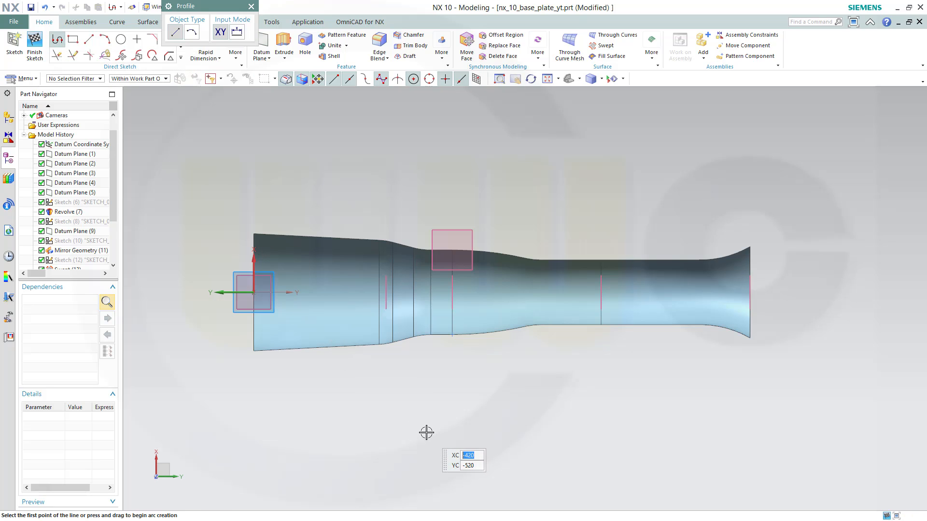
pyautogui.click(259, 404)
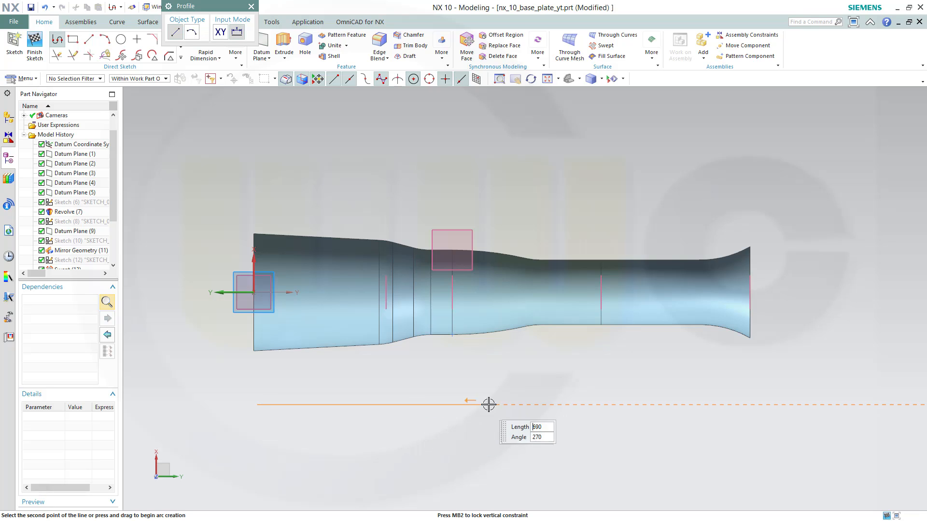
pyautogui.click(431, 390)
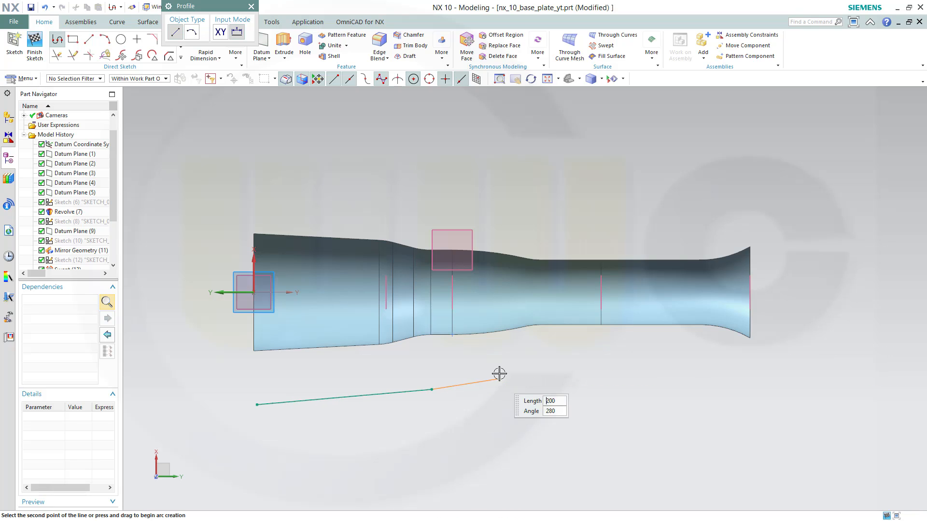
pyautogui.click(523, 362)
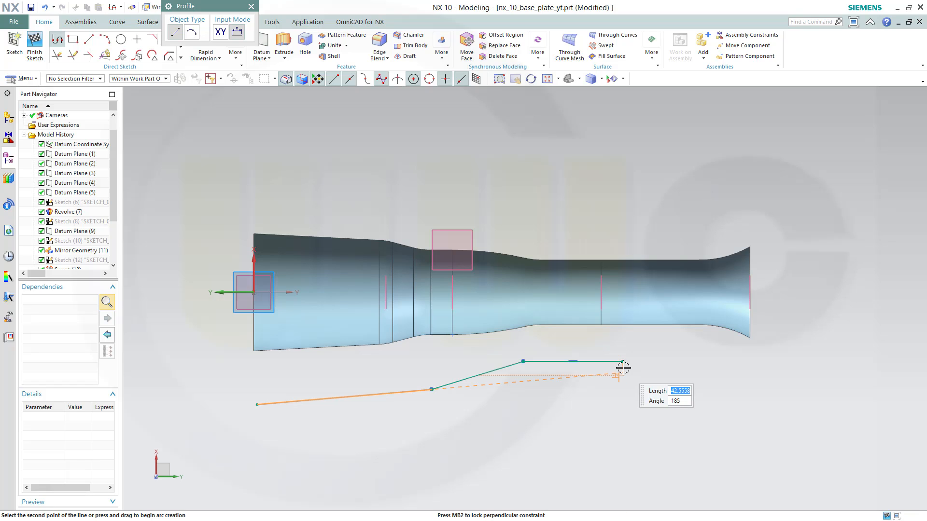
pyautogui.click(622, 363)
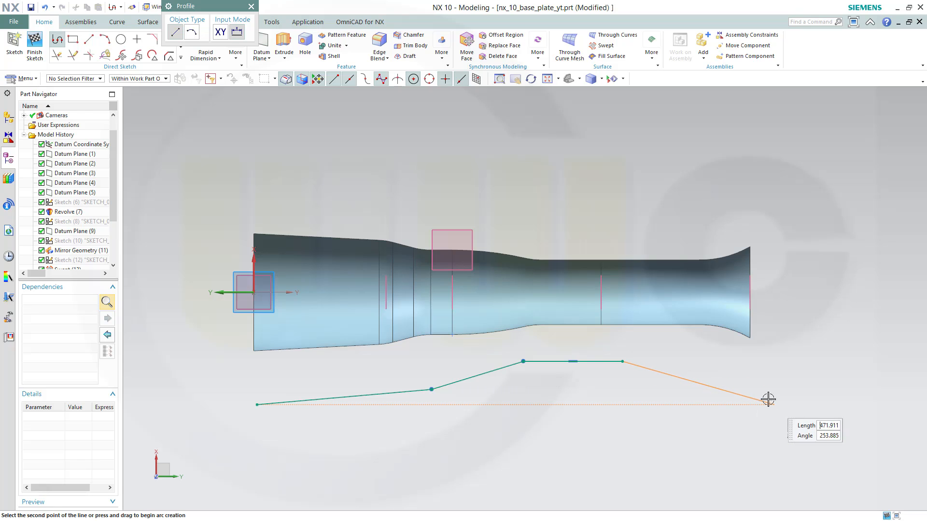
pyautogui.click(739, 389)
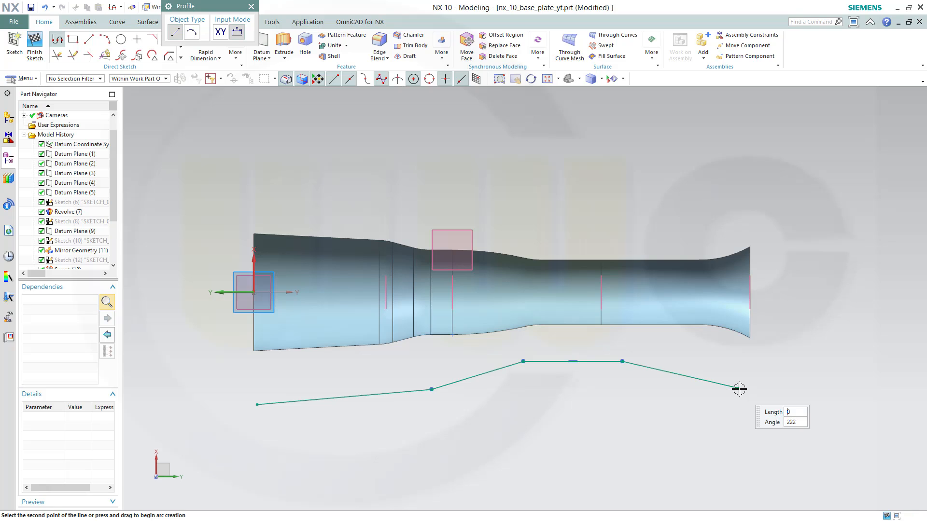
pyautogui.press('Escape')
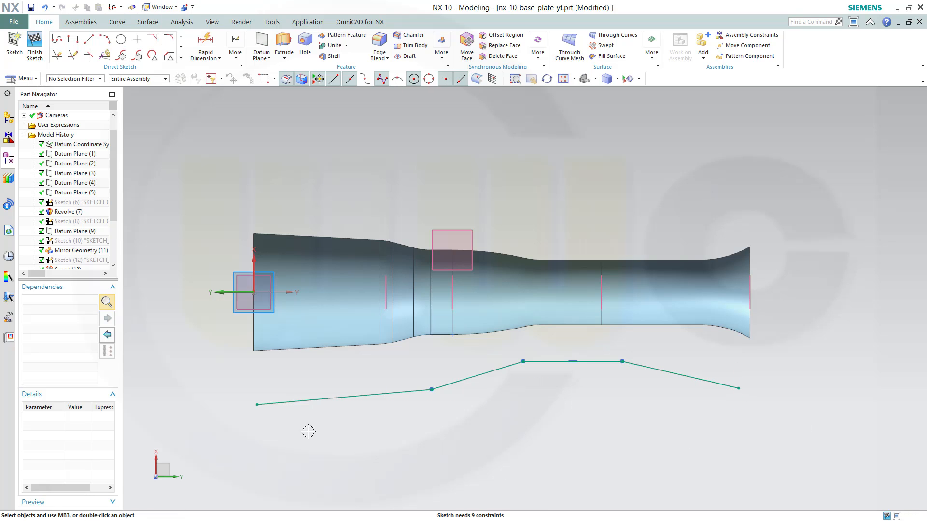
# Constrain the polyline's start point onto the sketch horizontal axis with Point On Curve
pyautogui.click(257, 405)
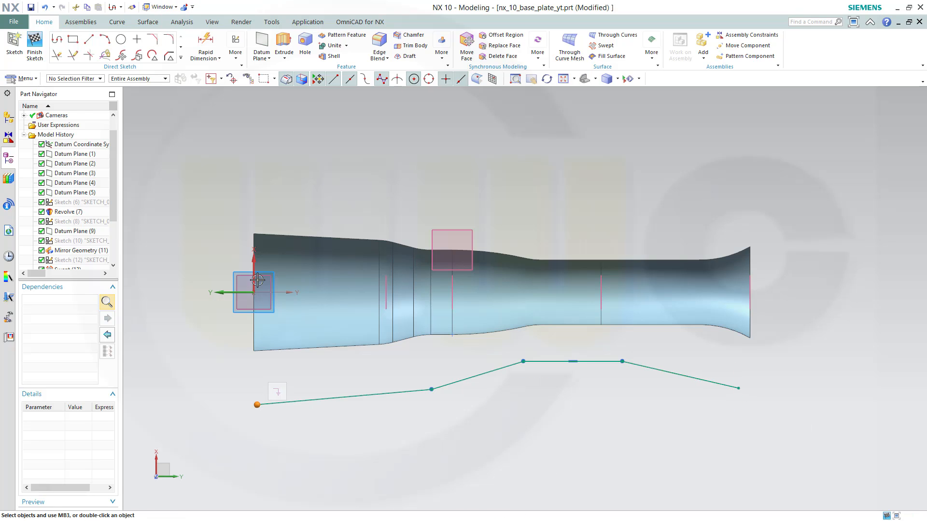
pyautogui.click(254, 260)
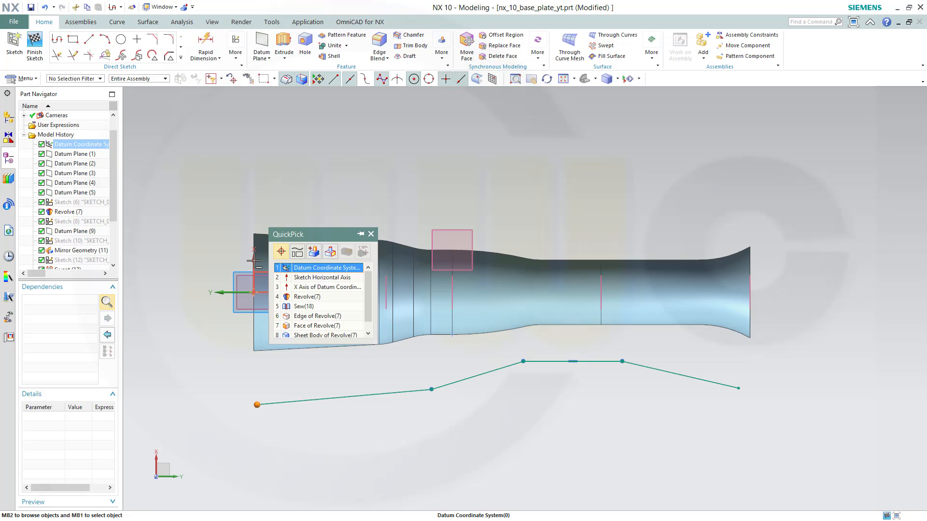
pyautogui.click(319, 278)
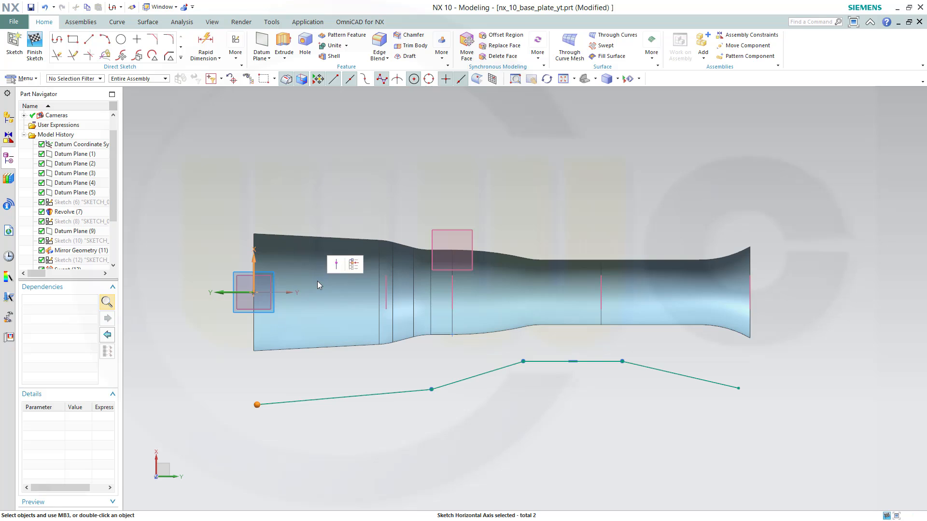
pyautogui.click(337, 266)
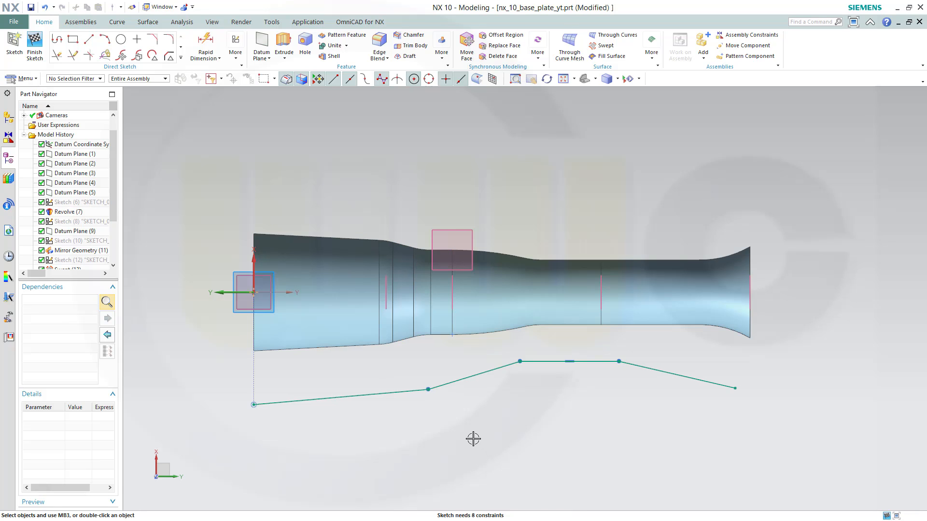
# Constrain the polyline's next vertices onto Datum Plane (2) and Datum Plane (3), and its end point onto Datum Plane (4)
pyautogui.click(428, 389)
pyautogui.click(453, 294)
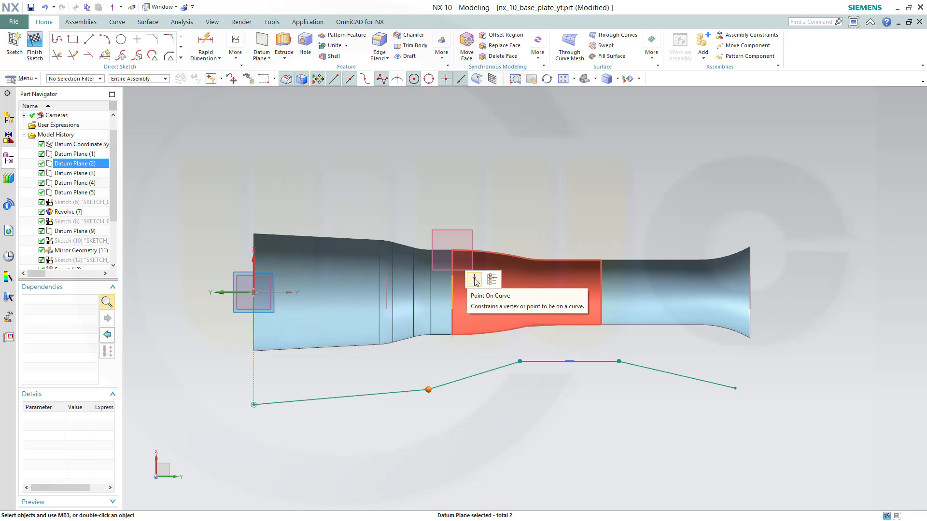
pyautogui.click(475, 280)
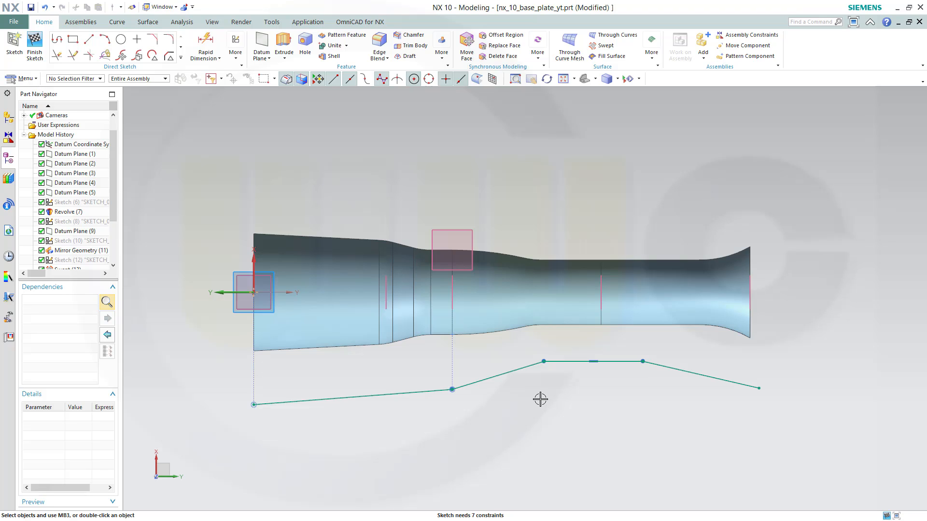
pyautogui.click(543, 361)
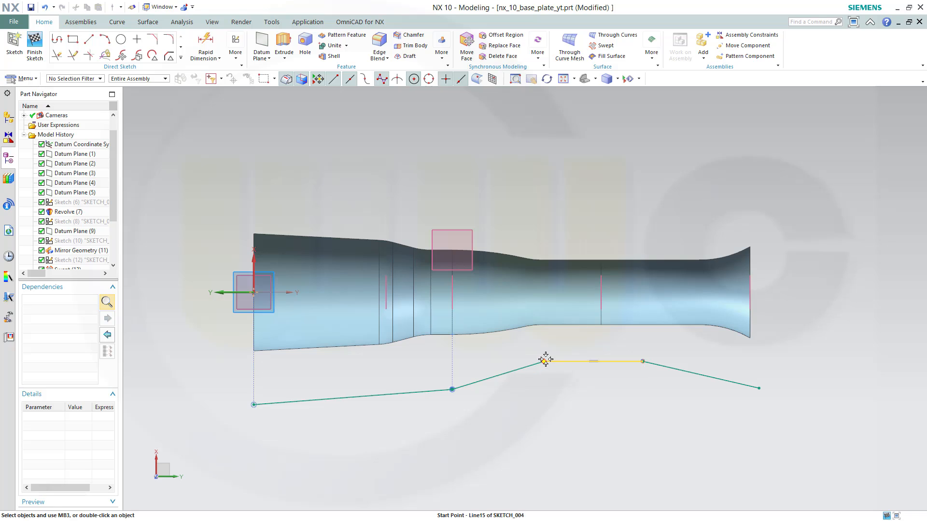
pyautogui.click(600, 296)
pyautogui.click(620, 280)
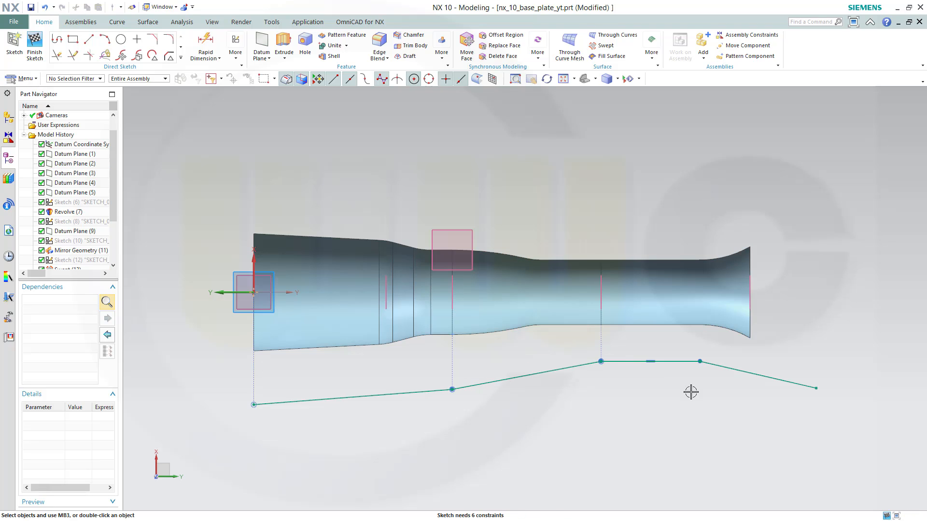
pyautogui.click(816, 389)
pyautogui.click(750, 295)
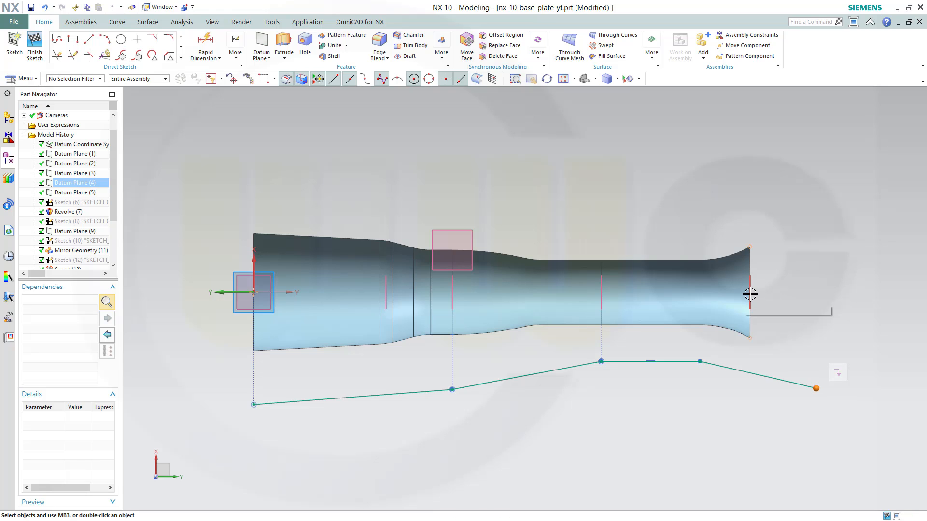
pyautogui.click(770, 279)
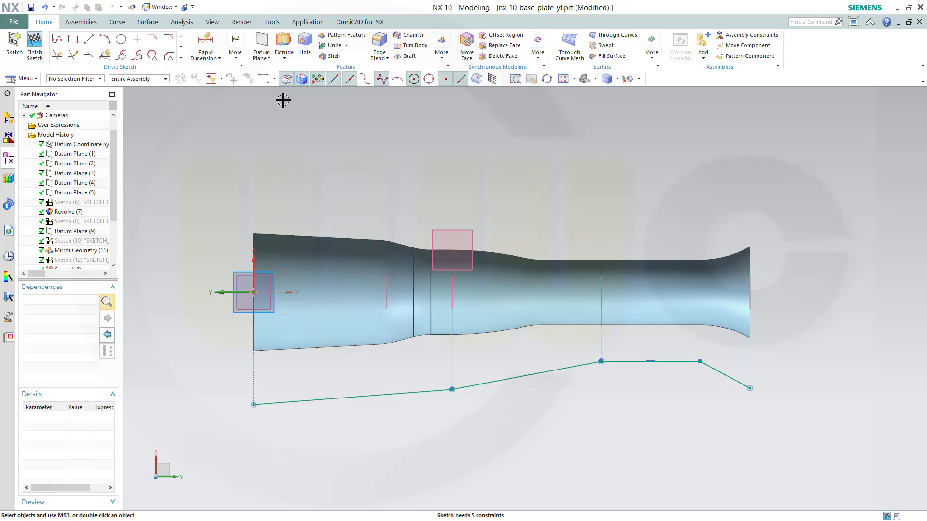
# Add a linear dimension of 1300 from the sketch axis to the flat segment's far vertex
pyautogui.click(220, 59)
pyautogui.click(229, 86)
pyautogui.click(699, 360)
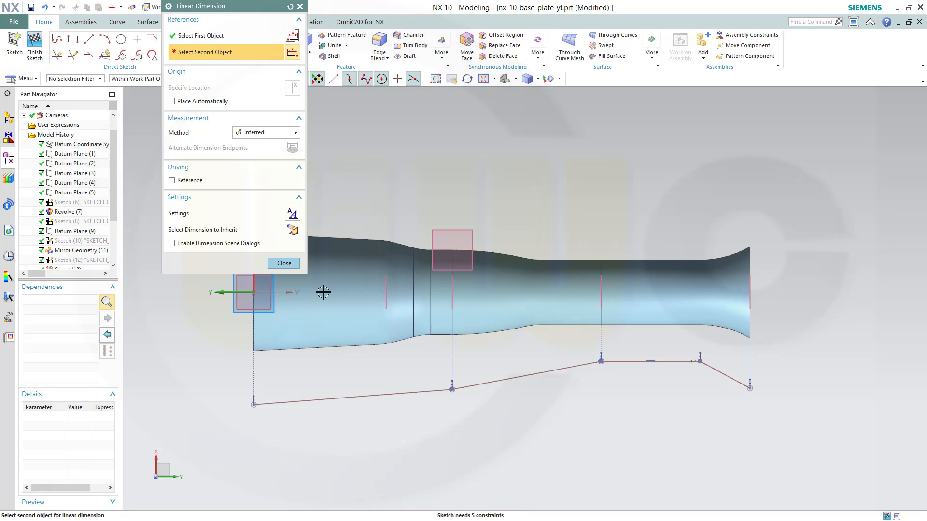
pyautogui.click(257, 292)
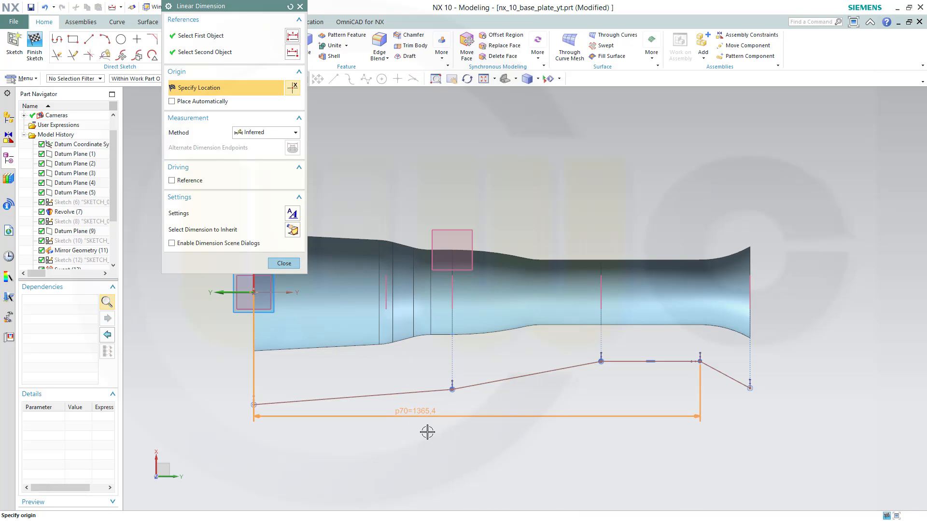
pyautogui.click(680, 466)
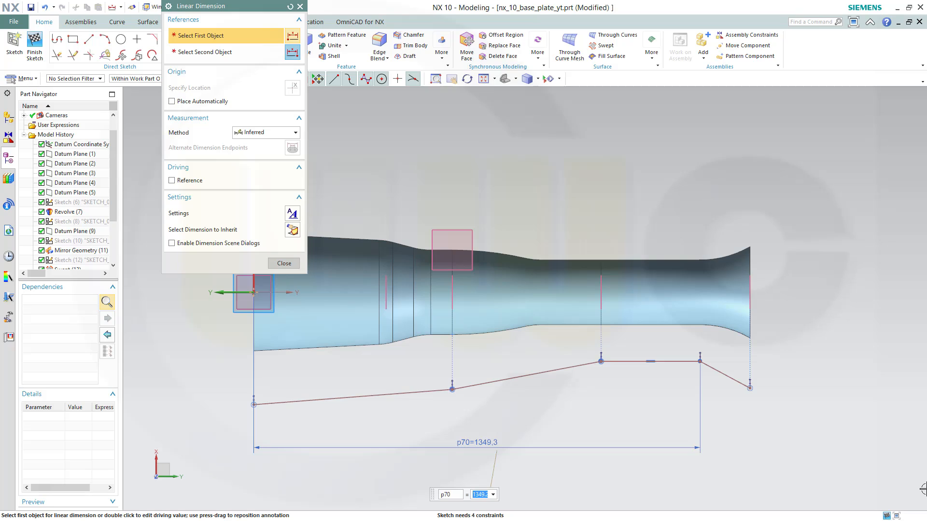
pyautogui.press('Return')
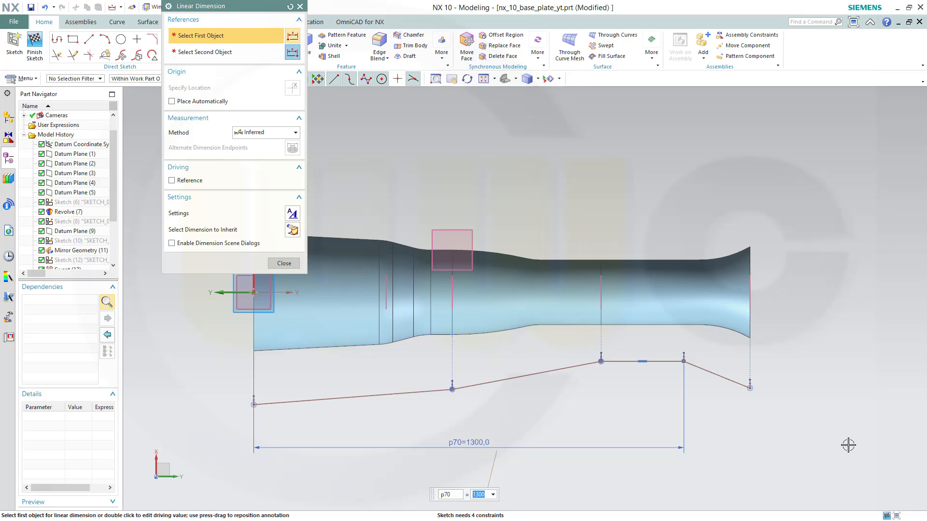
# Add a linear dimension between the polyline's start point and the sketch origin
pyautogui.click(253, 401)
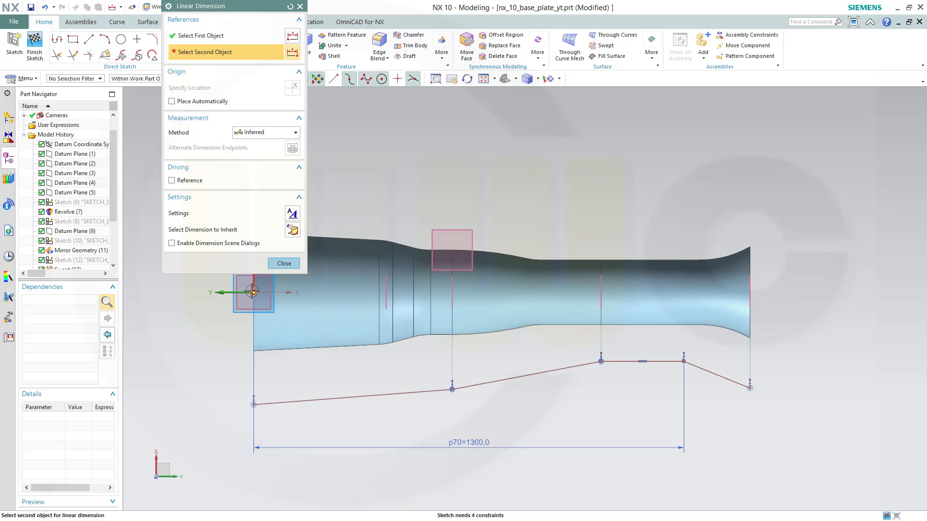
pyautogui.click(254, 293)
pyautogui.click(237, 356)
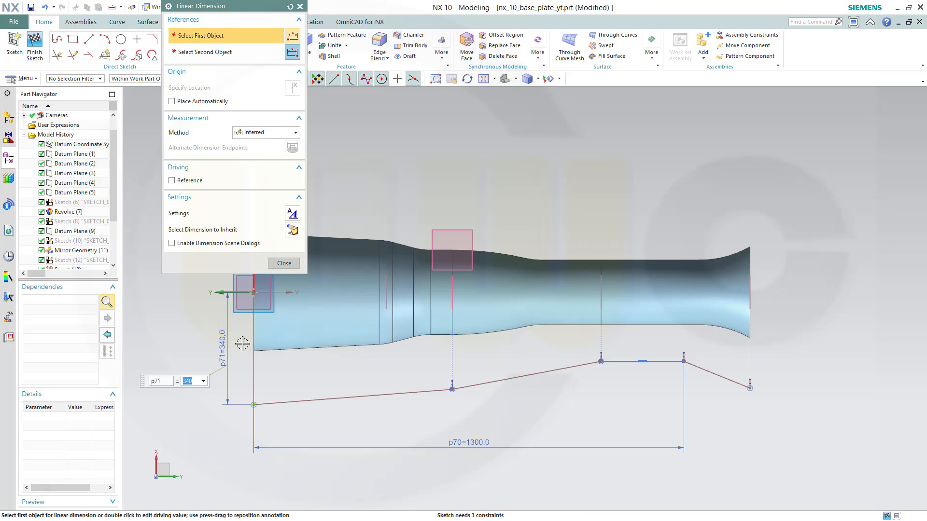
pyautogui.click(284, 265)
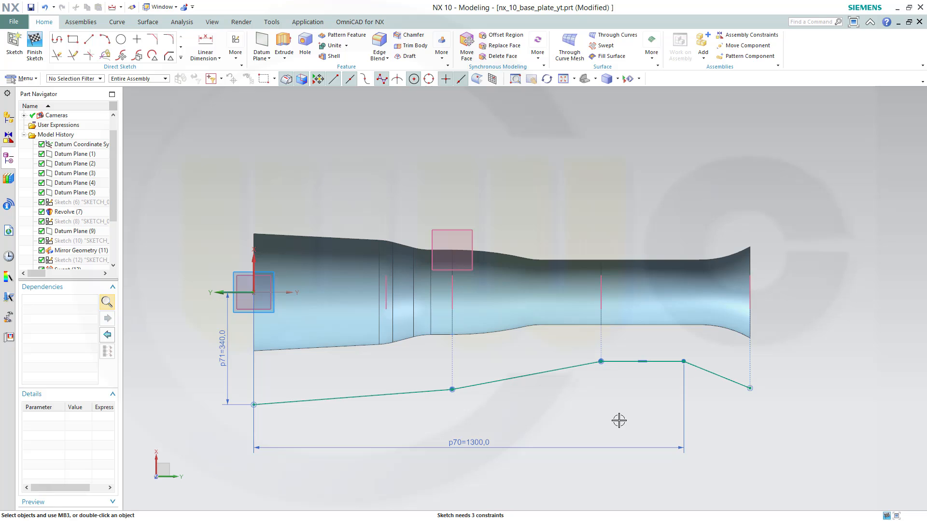
# Dimension the flat segment's offset from the sketch axis as 160
pyautogui.click(211, 45)
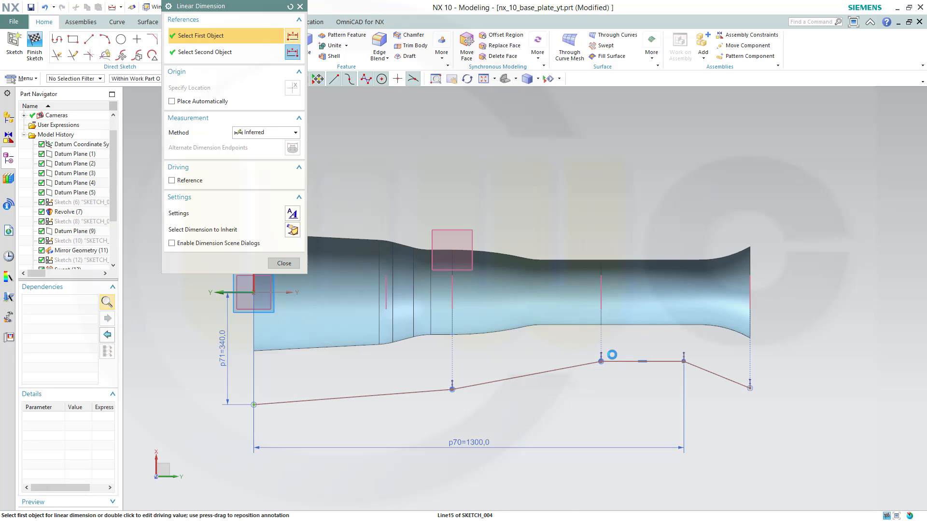
pyautogui.click(615, 361)
pyautogui.click(253, 292)
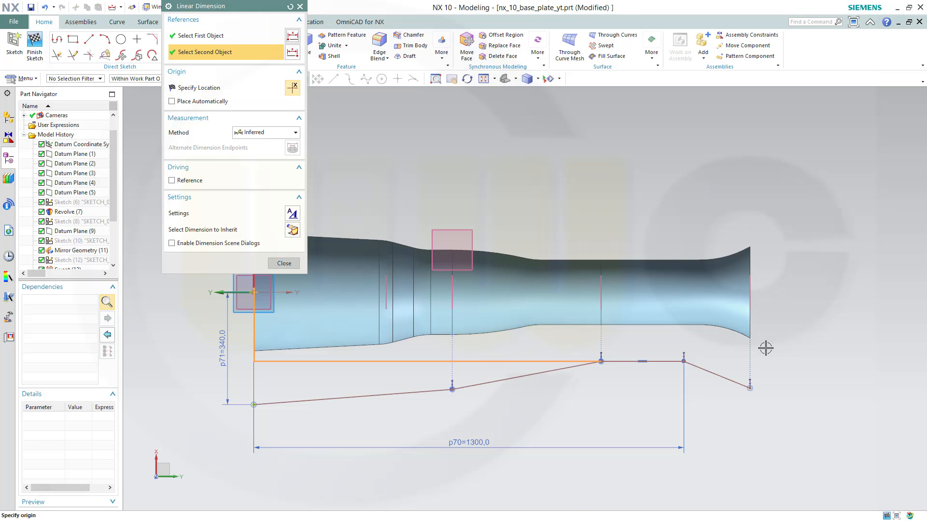
pyautogui.click(793, 343)
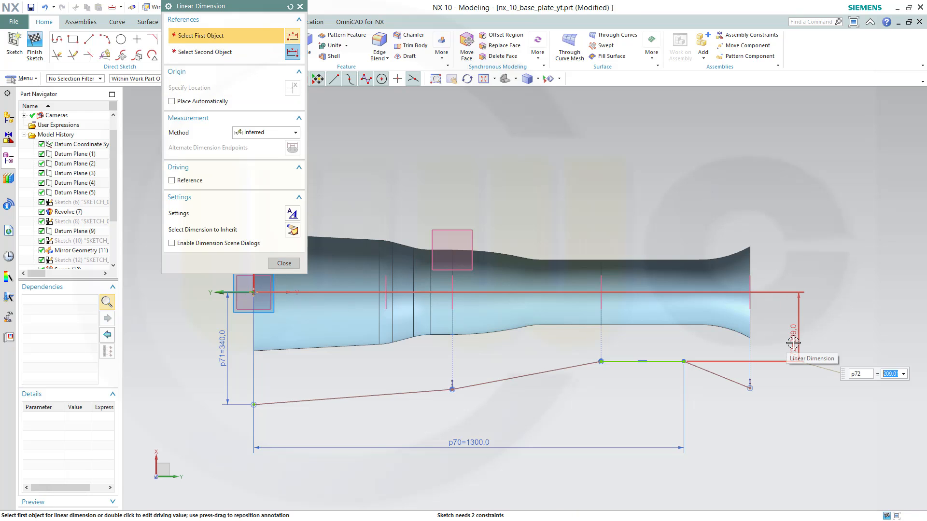
pyautogui.press('Return')
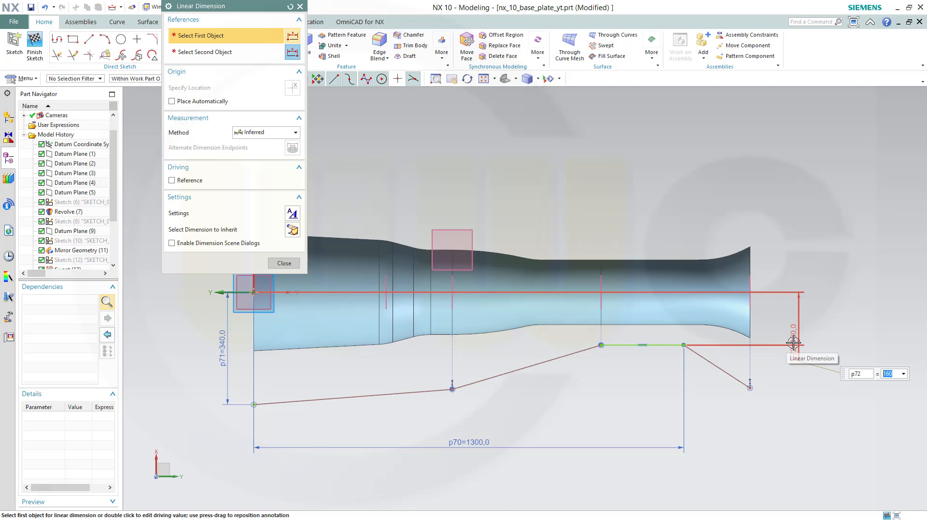
# Set the start point's offset dimension to 240 and close the dimension tool
pyautogui.doubleClick(223, 337)
pyautogui.write('24')
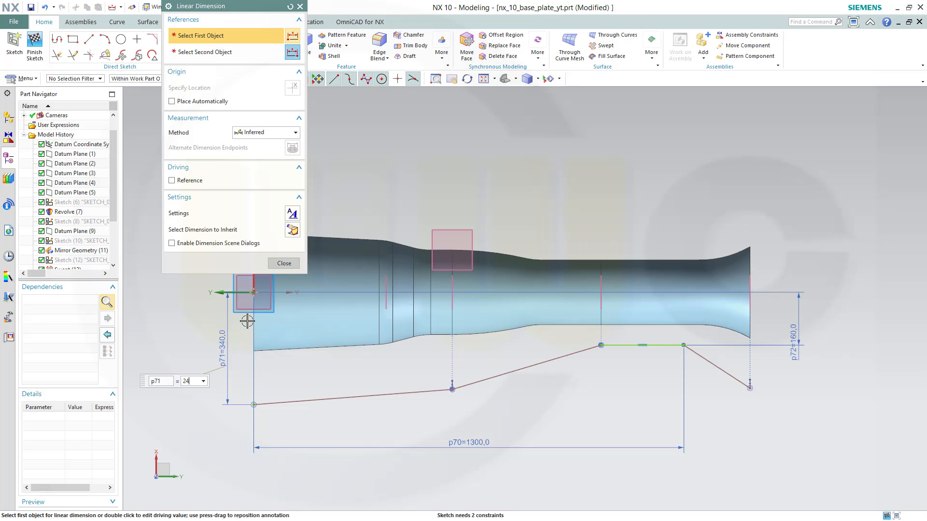
pyautogui.write('0')
pyautogui.press('Return')
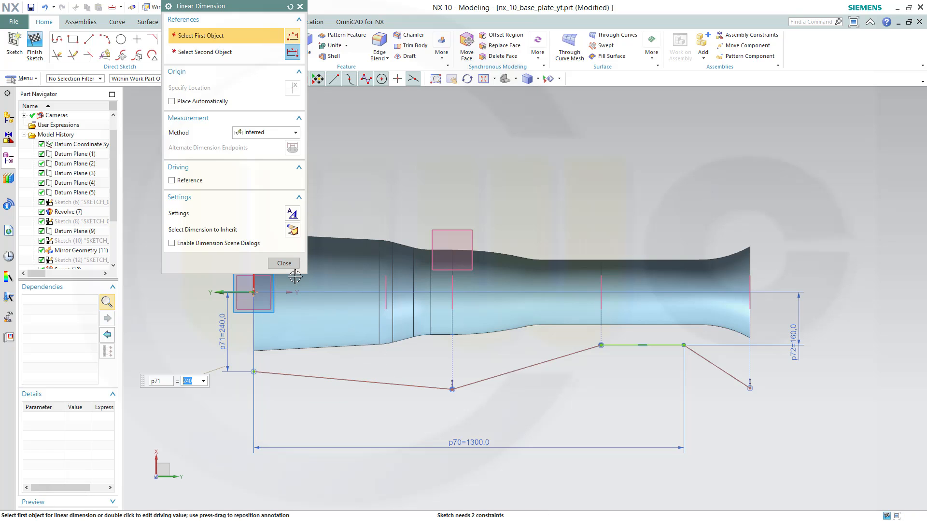
pyautogui.click(285, 264)
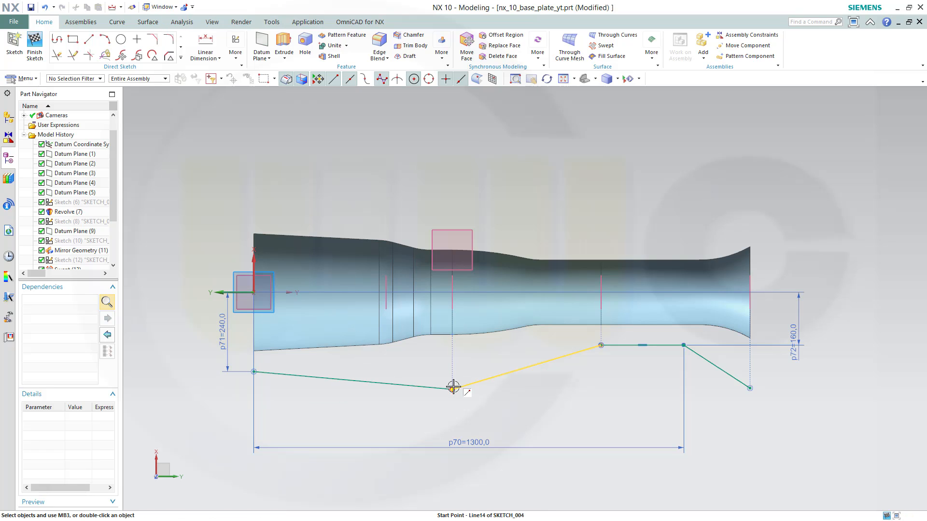
# Move the second vertex upward and add a 6° angular dimension between the first segment and the sketch vertical axis
pyautogui.moveTo(452, 392); pyautogui.dragTo(443, 351)
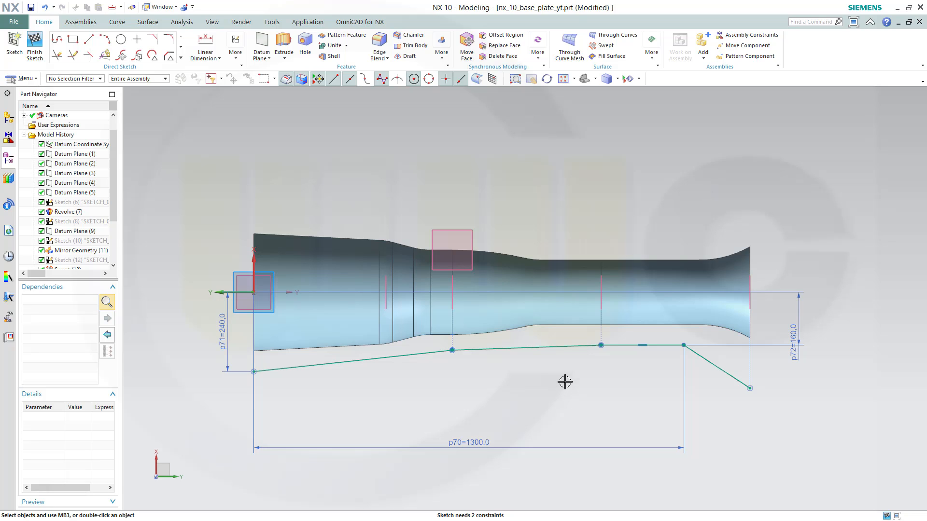
pyautogui.click(220, 58)
pyautogui.click(231, 114)
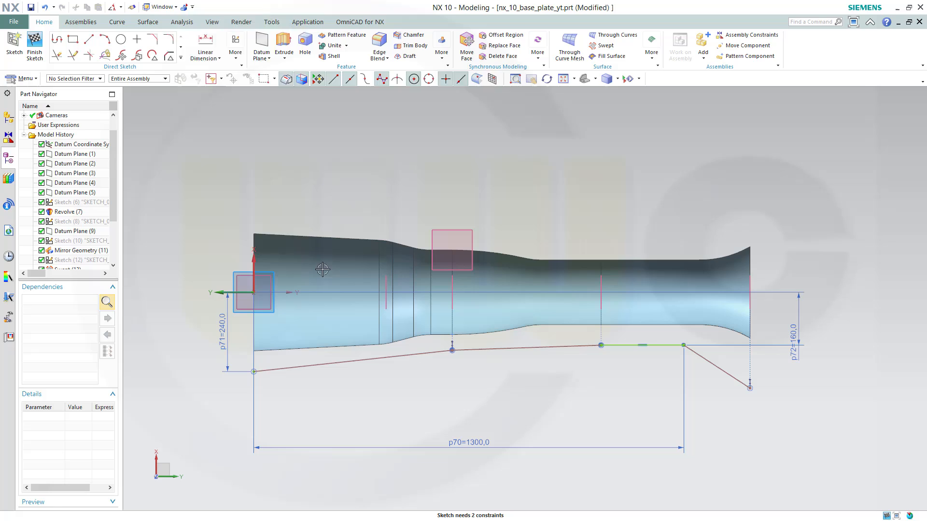
pyautogui.click(489, 346)
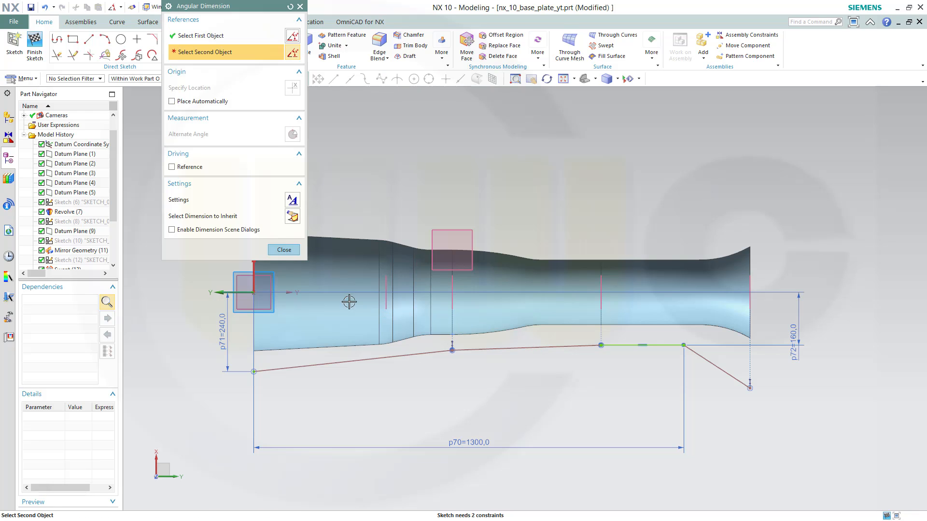
pyautogui.click(232, 292)
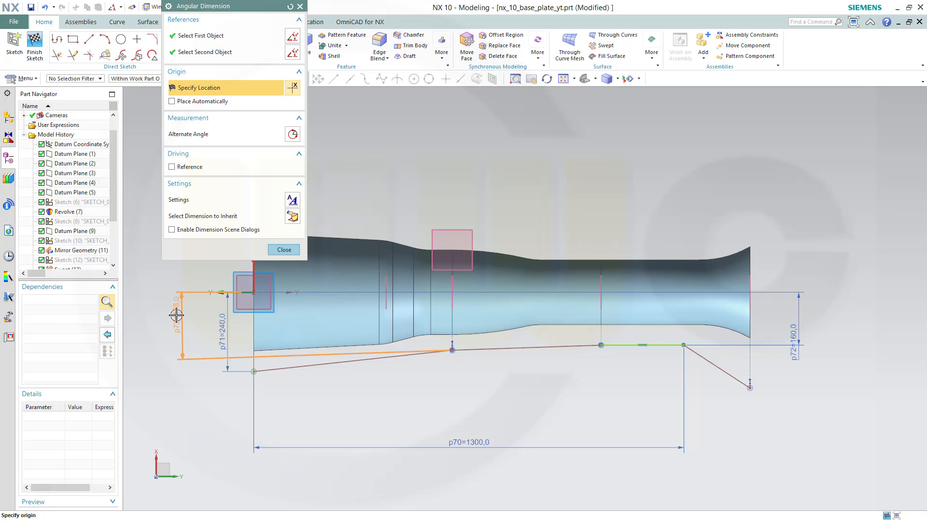
pyautogui.click(176, 315)
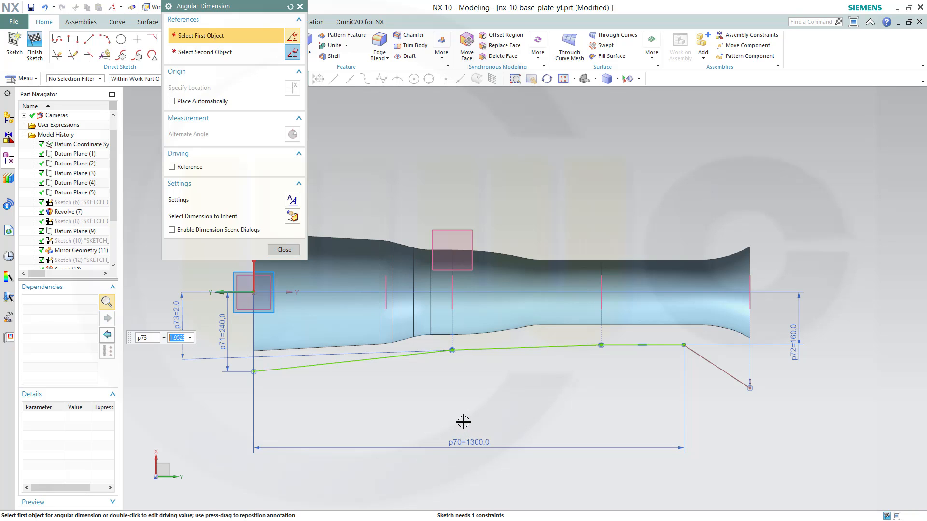
pyautogui.write('6')
pyautogui.press('Return')
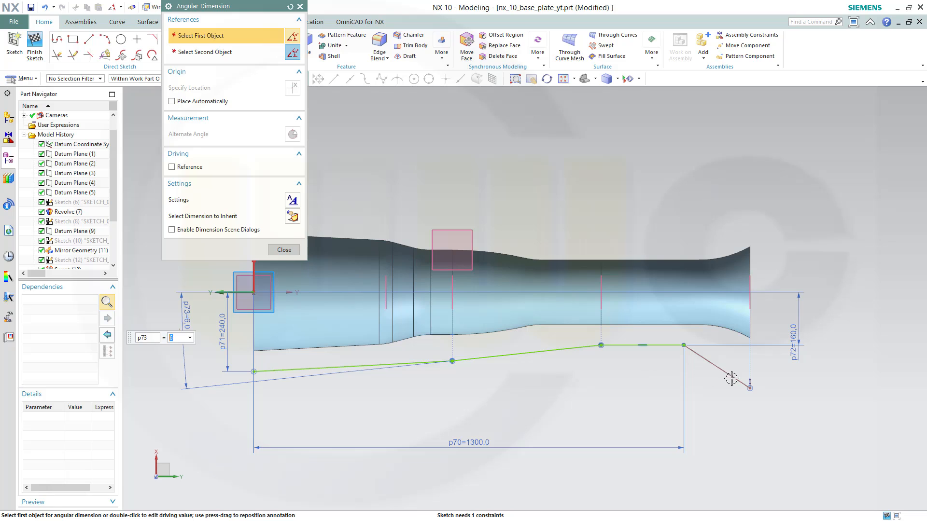
# Add a 10° angular dimension between the last segment and the sketch vertical axis, then finish the sketch
pyautogui.click(284, 296)
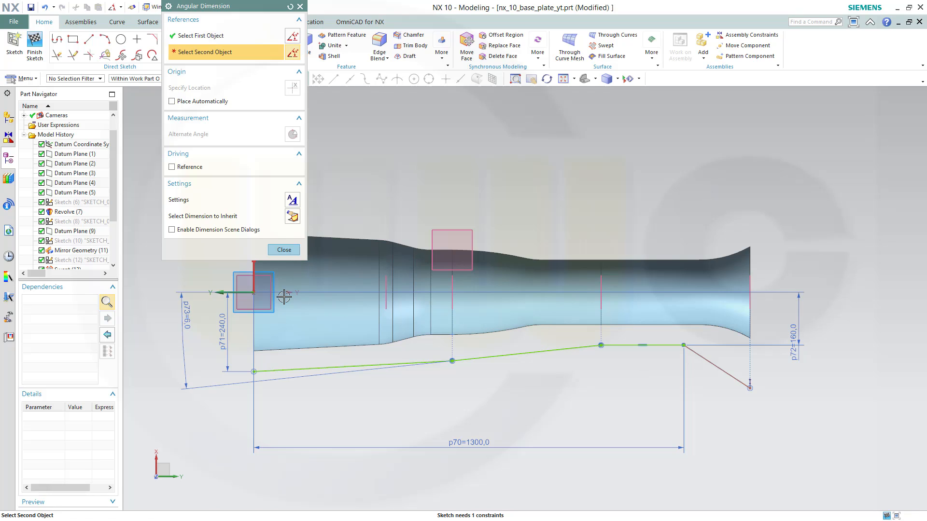
pyautogui.click(230, 293)
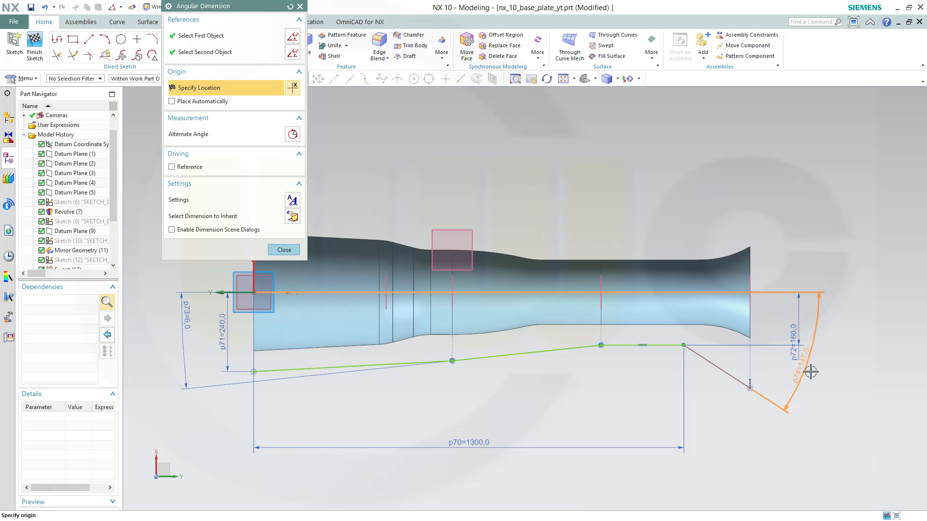
pyautogui.click(824, 374)
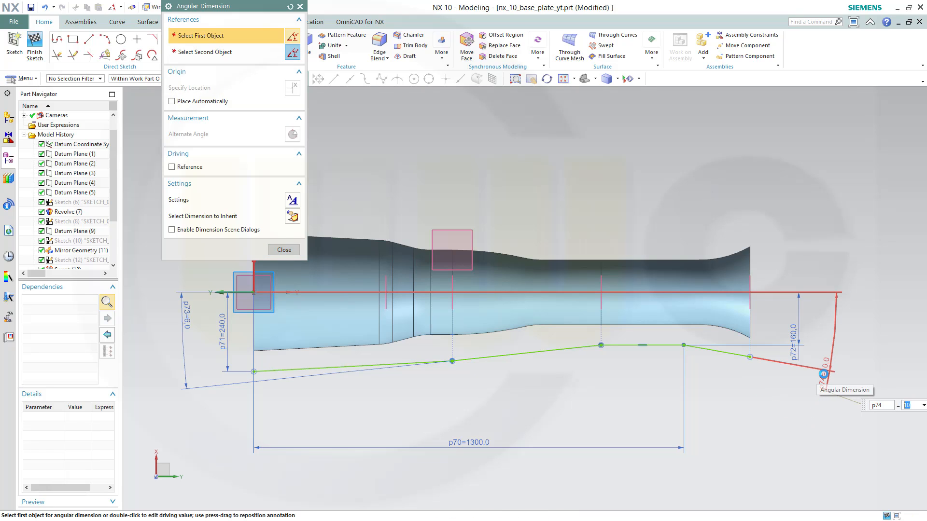
pyautogui.click(284, 250)
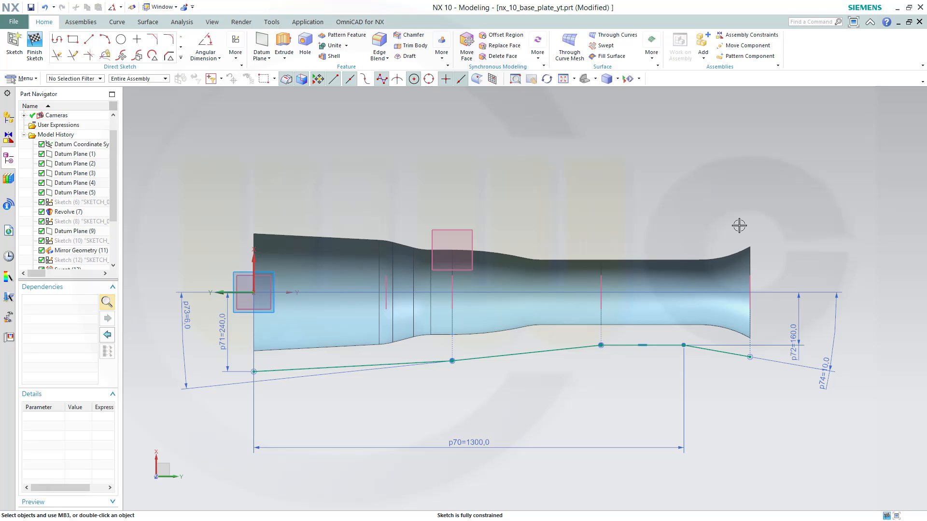
pyautogui.click(35, 43)
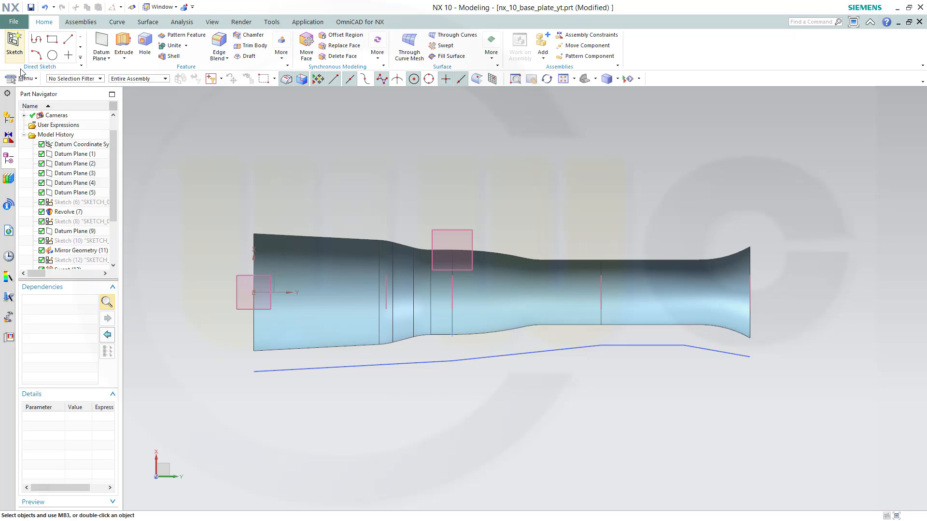
# Create a new sketch on Datum Plane (5)
pyautogui.click(14, 43)
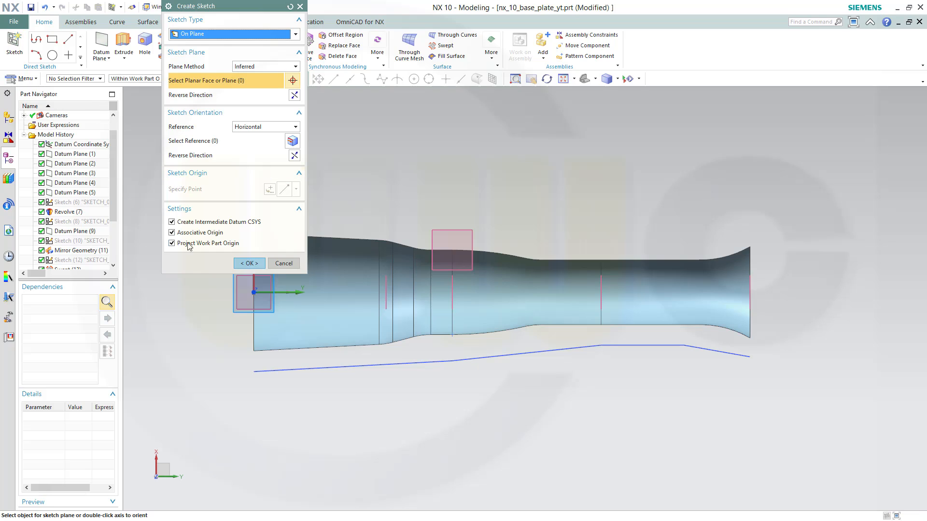
pyautogui.click(231, 307)
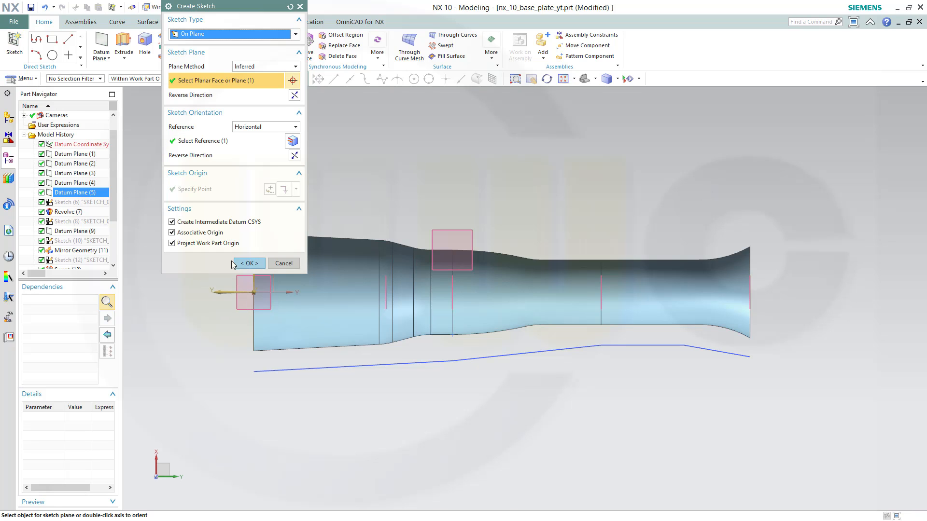
pyautogui.click(248, 264)
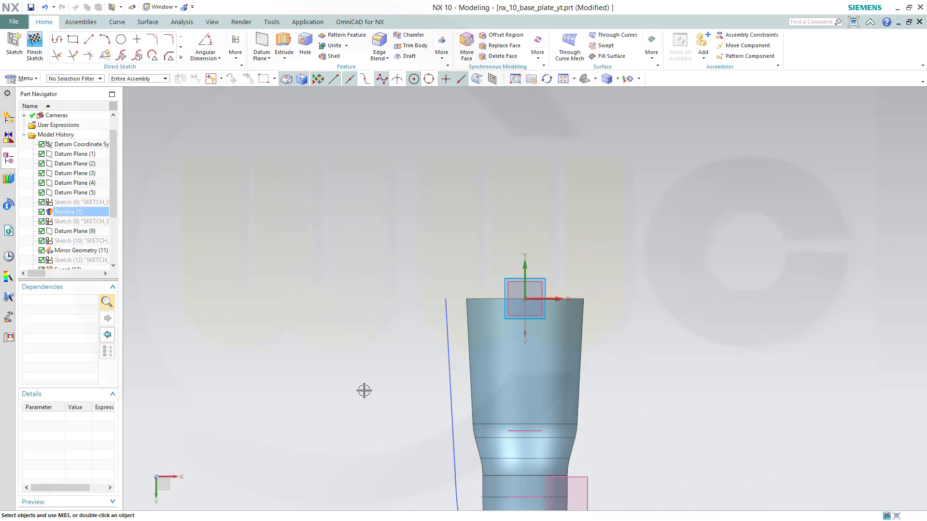
# Sketch a profile below the body of three line segments ending in a tangent arc
pyautogui.click(155, 477)
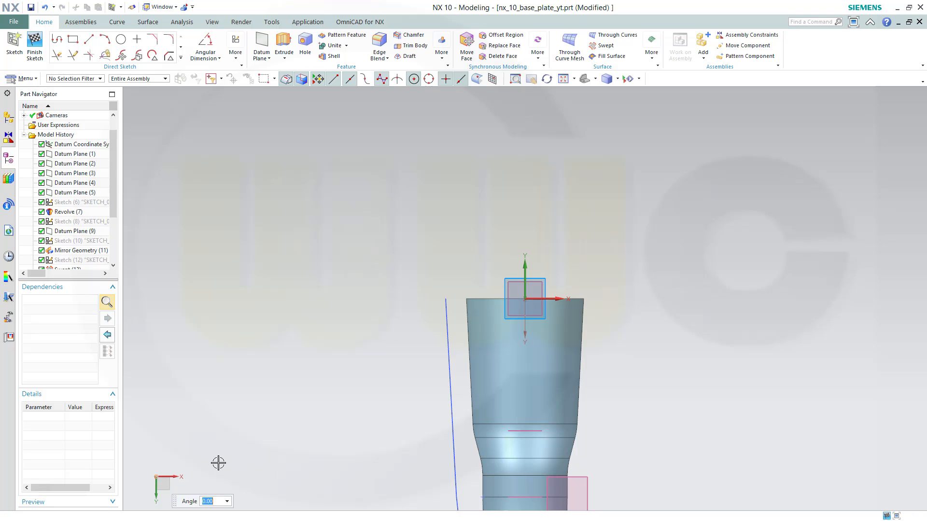
pyautogui.write('-90')
pyautogui.press('Return')
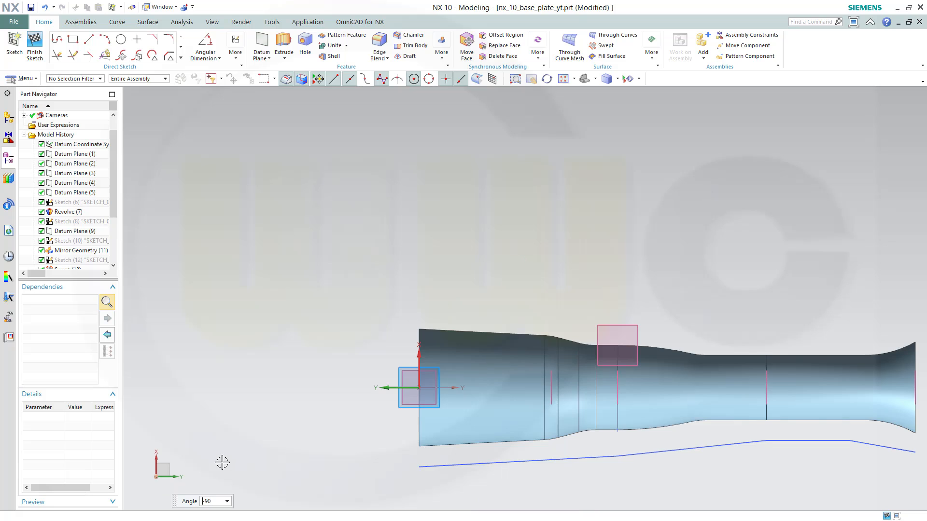
pyautogui.keyDown('shift'); pyautogui.moveTo(741, 310); pyautogui.dragTo(579, 196, button='middle'); pyautogui.keyUp('shift')
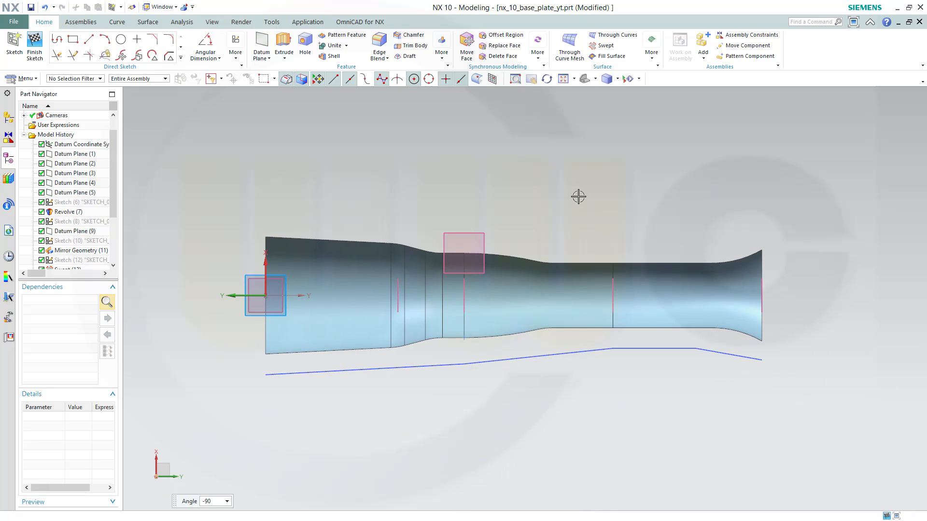
pyautogui.click(57, 39)
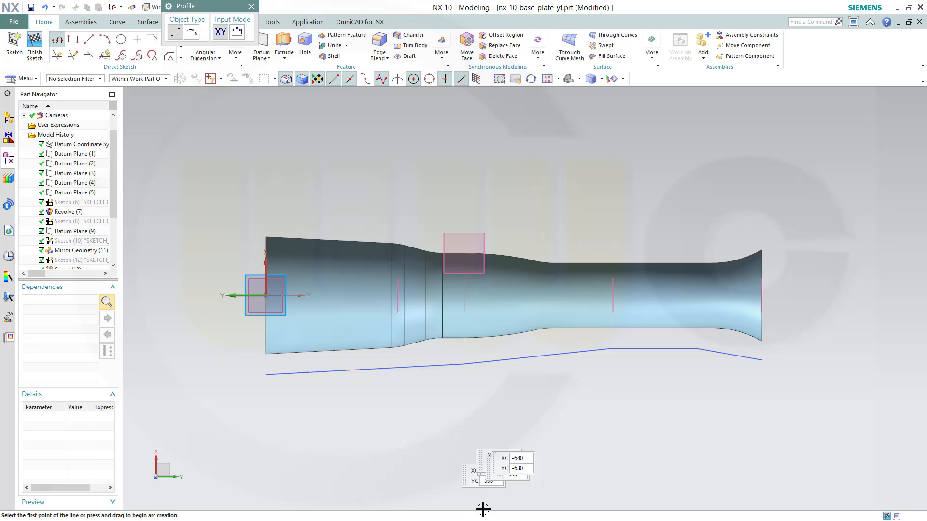
pyautogui.click(272, 464)
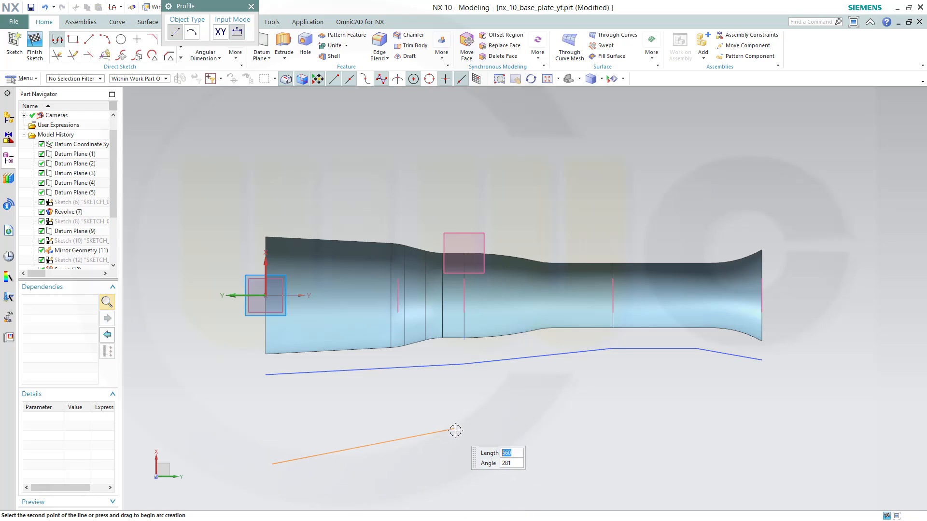
pyautogui.click(373, 446)
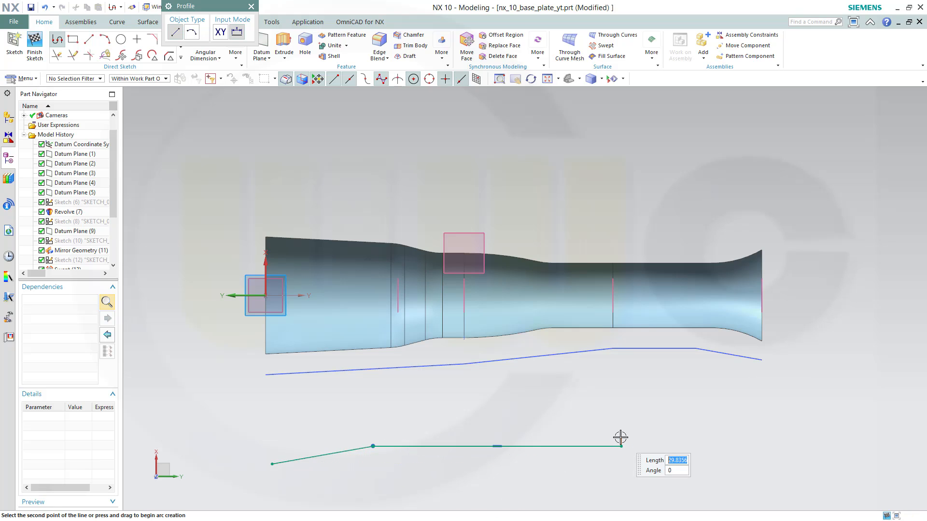
pyautogui.click(621, 446)
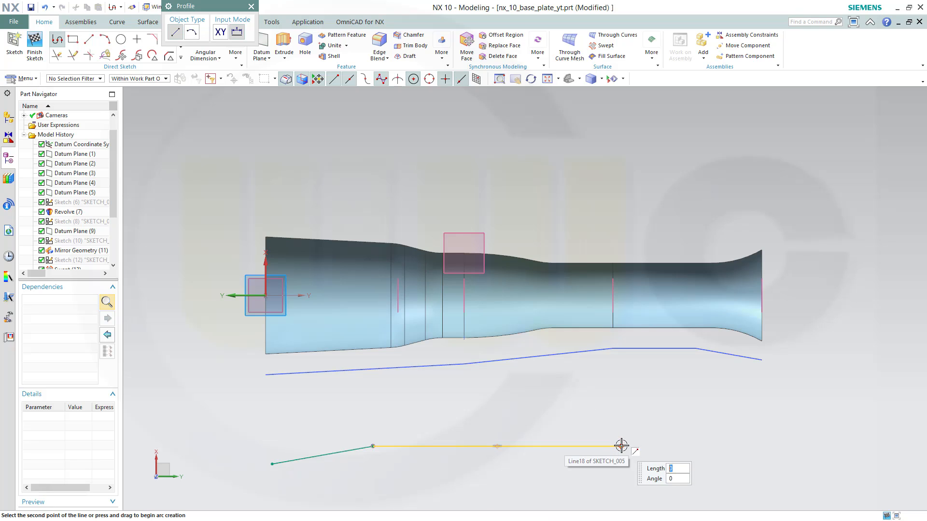
pyautogui.moveTo(621, 446); pyautogui.dragTo(700, 429)
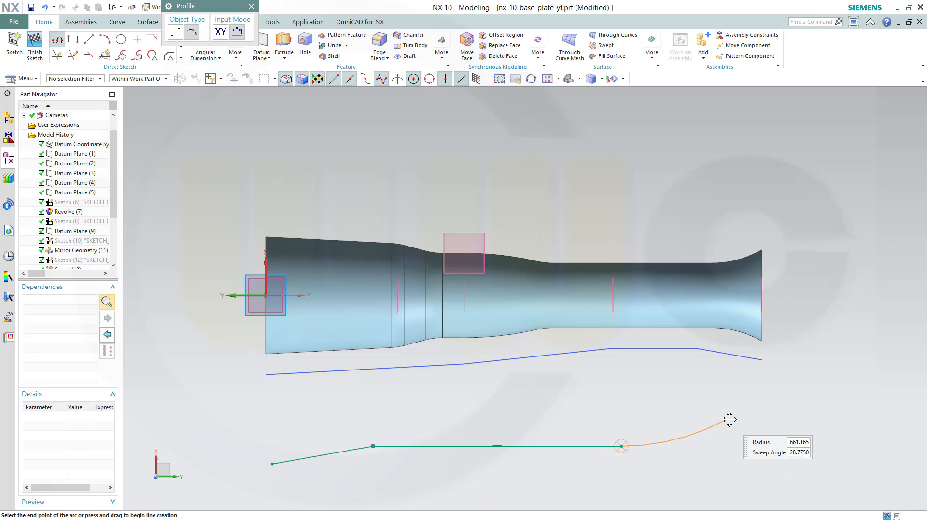
pyautogui.click(757, 422)
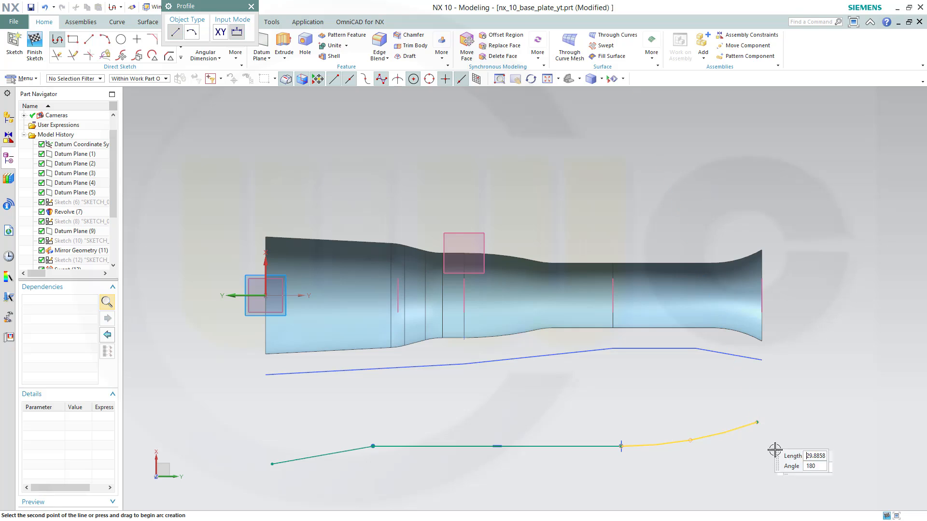
pyautogui.press('Escape')
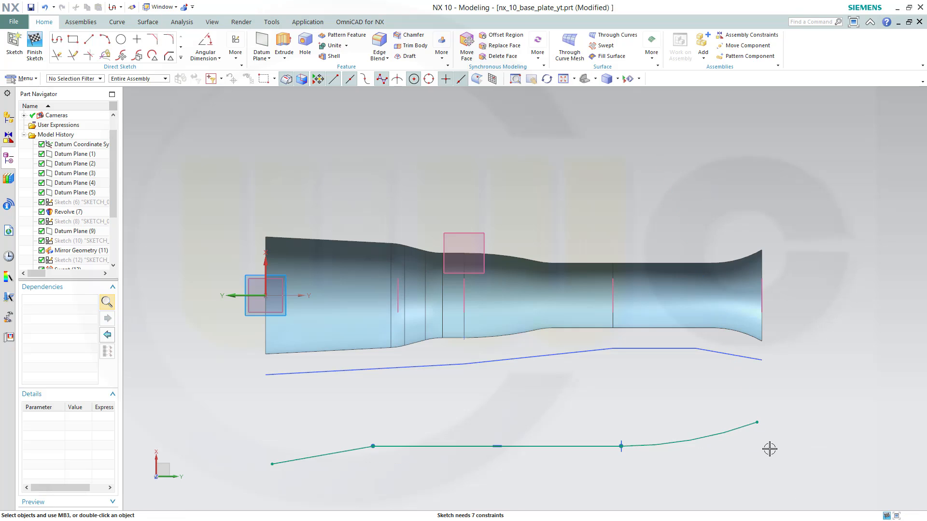
# Constrain the arc's end point onto Datum Plane (4) and the second vertex onto Datum Plane (1)
pyautogui.click(756, 423)
pyautogui.click(767, 292)
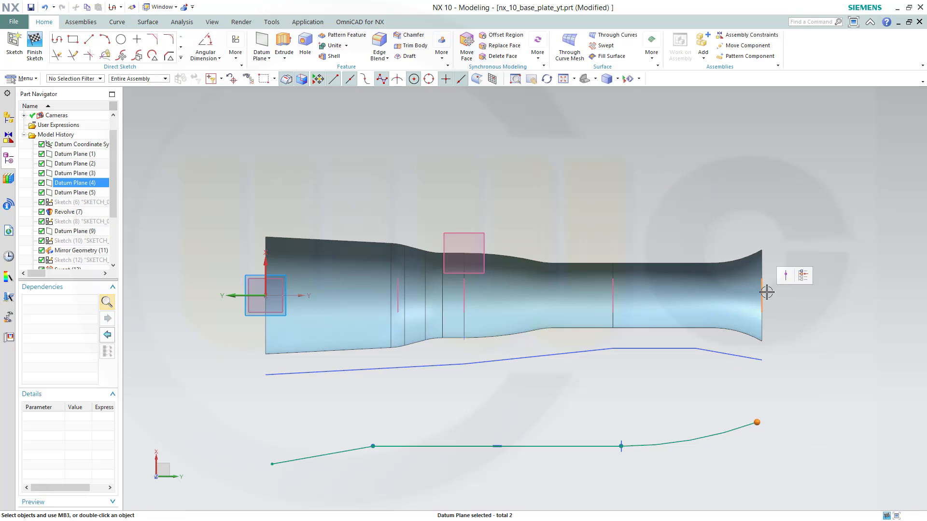
pyautogui.click(786, 281)
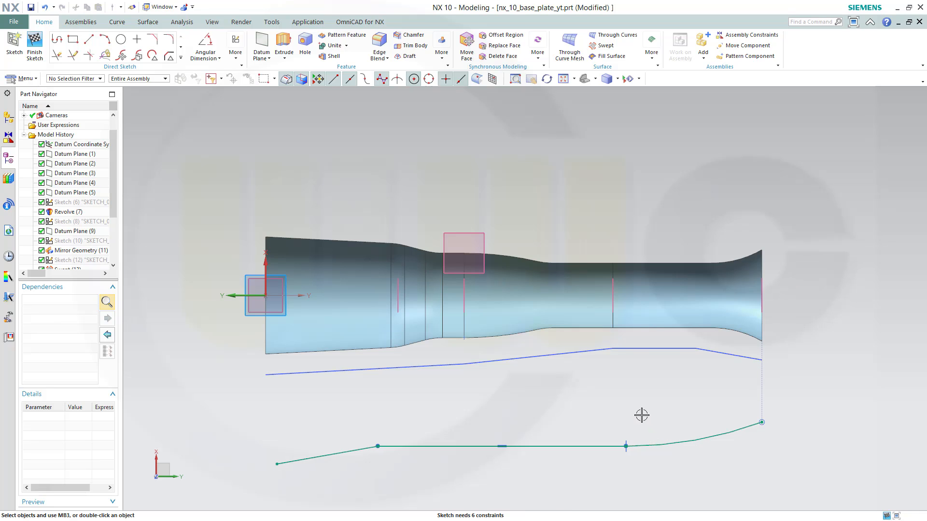
pyautogui.click(377, 446)
pyautogui.click(397, 302)
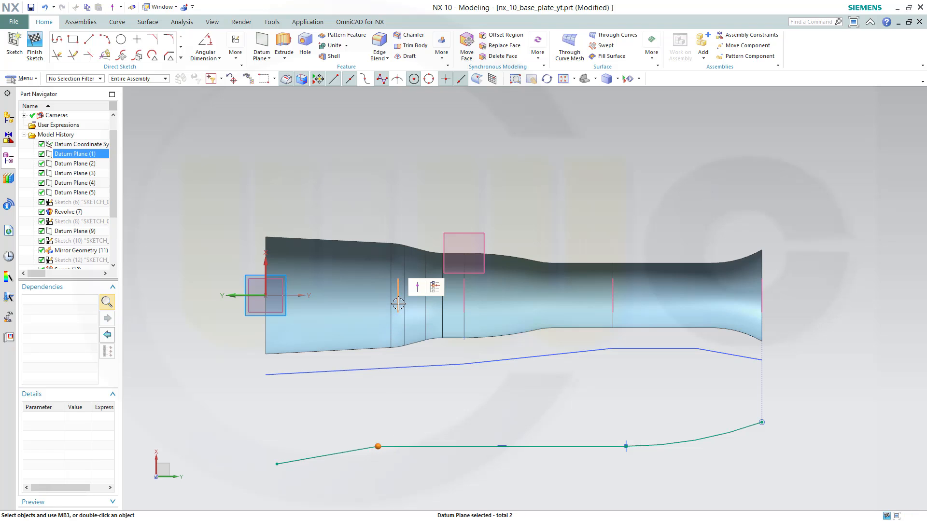
pyautogui.click(418, 289)
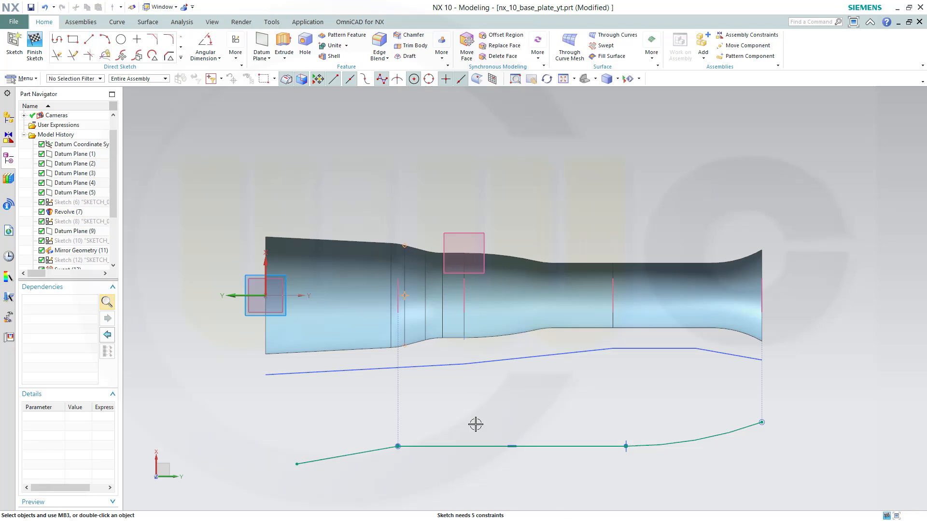
# Constrain the profile's start point onto the sketch horizontal axis
pyautogui.click(297, 464)
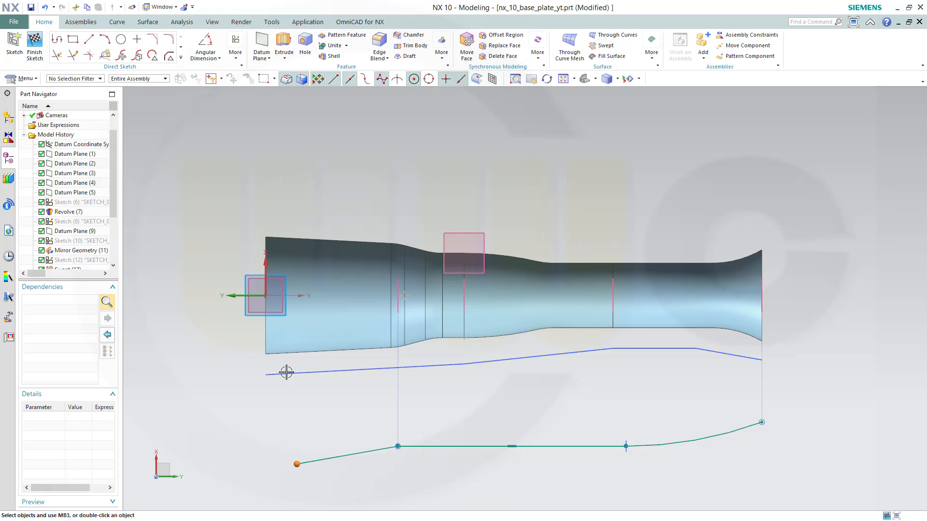
pyautogui.click(264, 267)
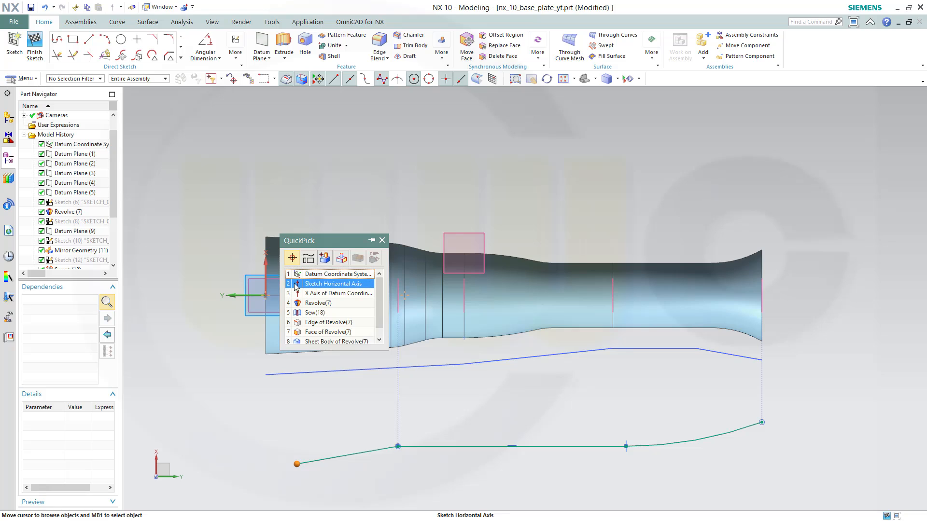
pyautogui.click(333, 283)
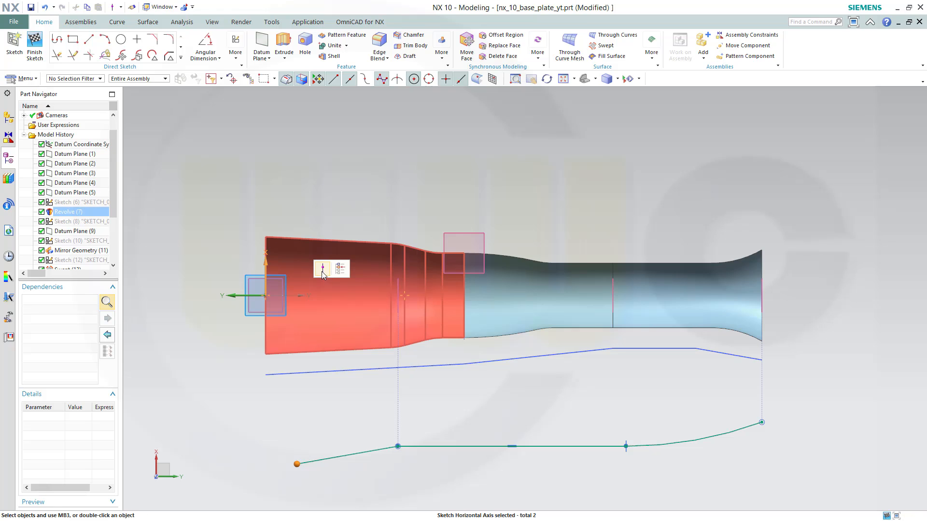
pyautogui.click(324, 274)
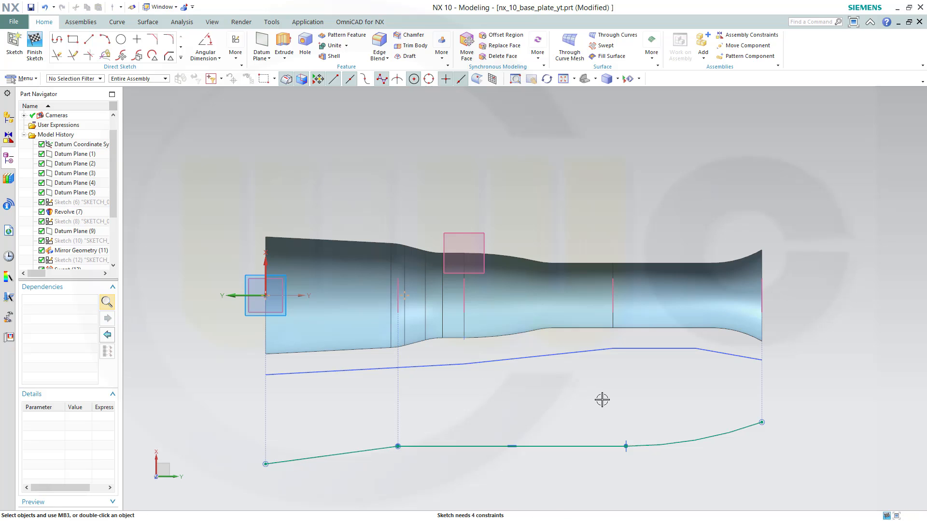
# Dimension the arc's radius as 5000 and drag the distorted segments back into a near-horizontal shape
pyautogui.click(219, 58)
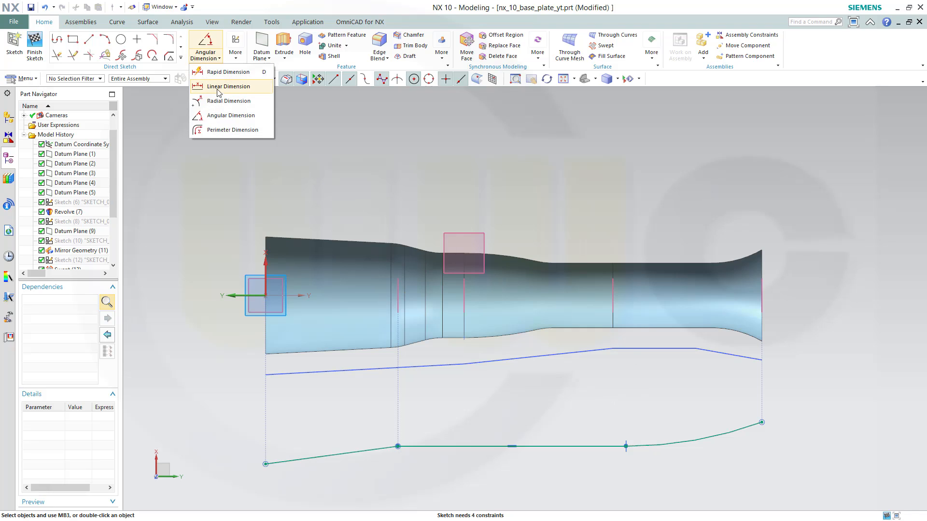
pyautogui.click(229, 101)
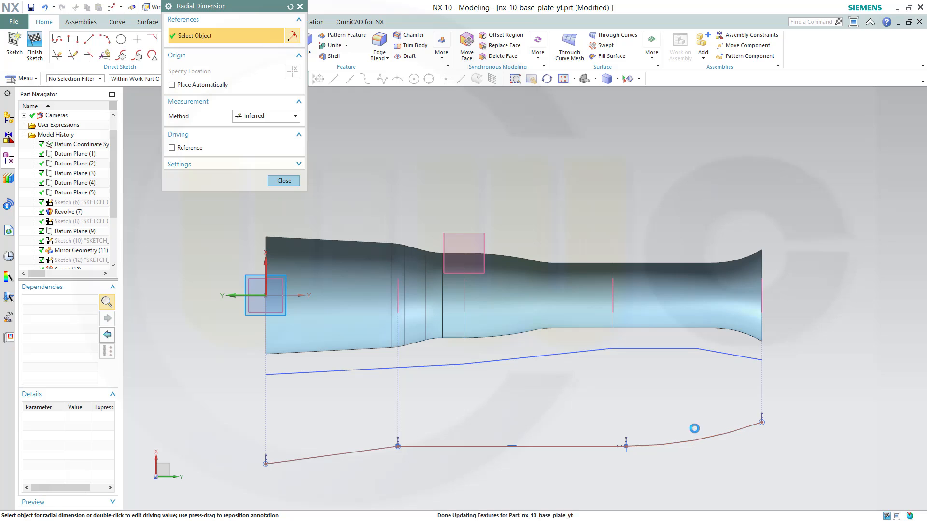
pyautogui.click(691, 414)
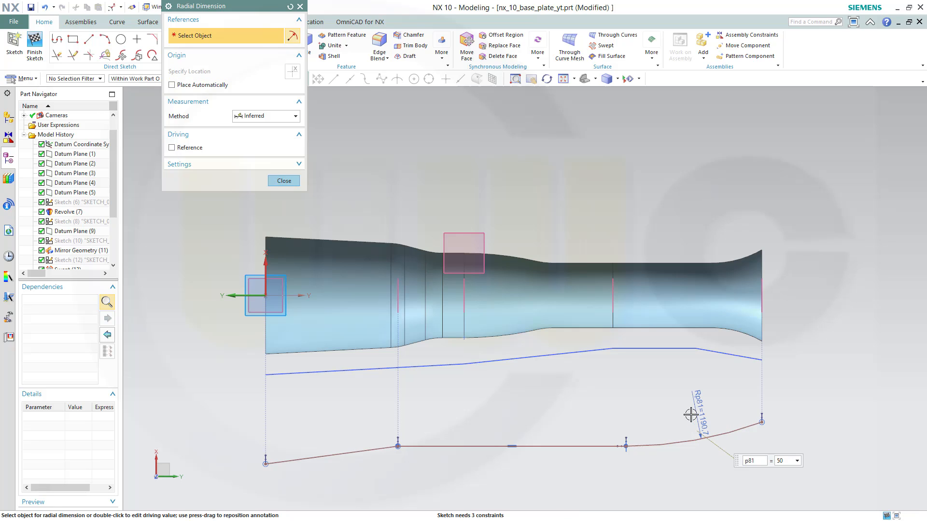
pyautogui.press('Return')
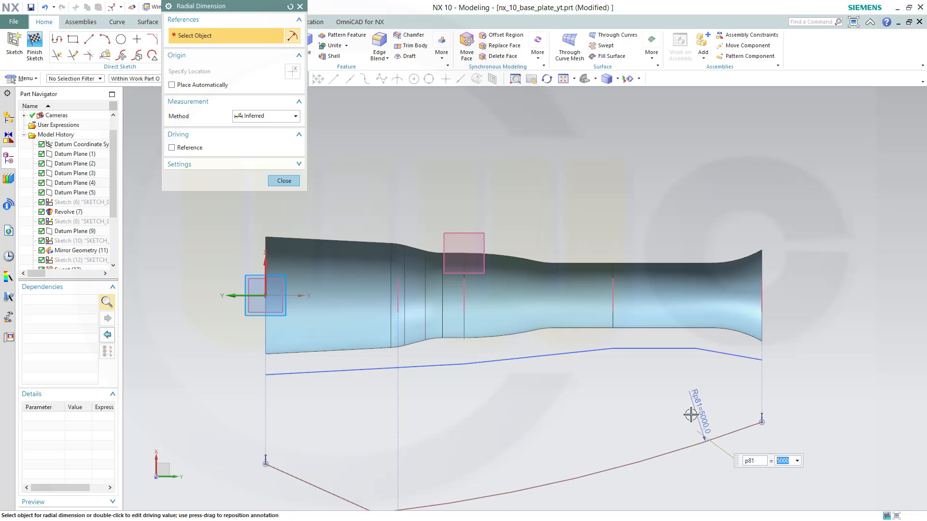
pyautogui.keyDown('shift'); pyautogui.moveTo(503, 417); pyautogui.dragTo(521, 289, button='middle'); pyautogui.keyUp('shift')
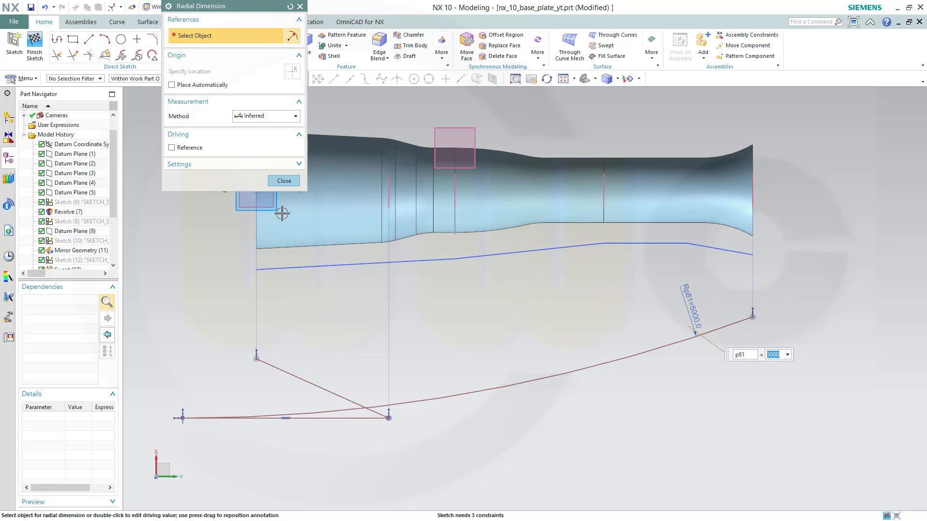
pyautogui.click(283, 181)
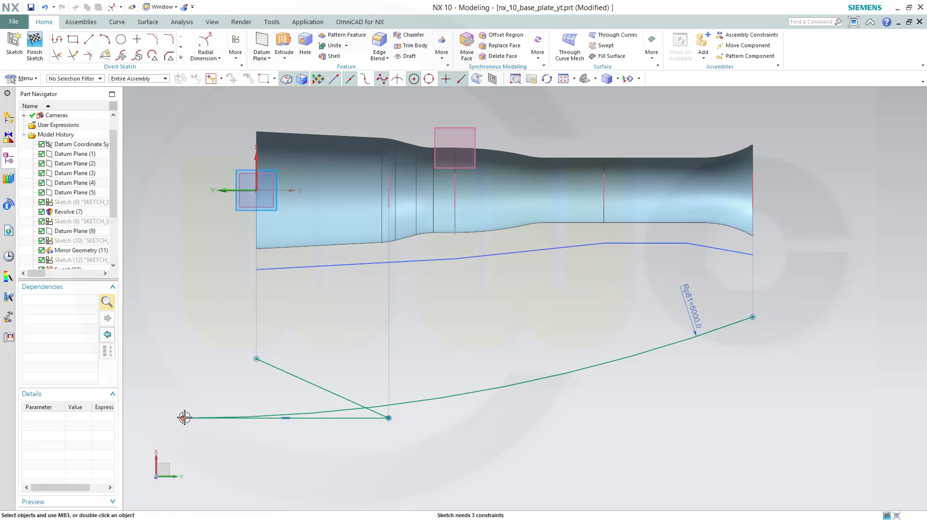
pyautogui.moveTo(564, 387)
pyautogui.mouseDown()
pyautogui.moveTo(569, 368)
pyautogui.moveTo(556, 383)
pyautogui.mouseUp()
pyautogui.moveTo(558, 339)
pyautogui.mouseDown()
pyautogui.moveTo(557, 322)
pyautogui.moveTo(567, 334)
pyautogui.moveTo(599, 335)
pyautogui.mouseUp()
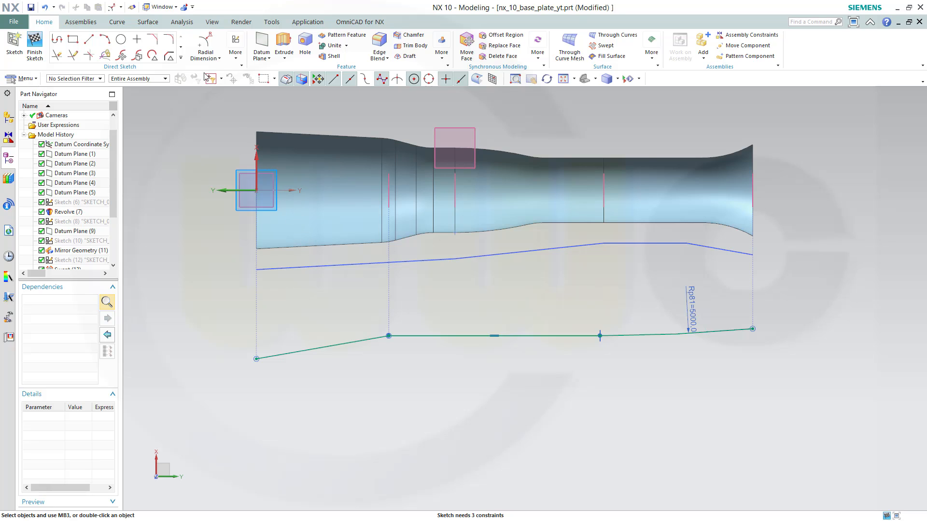
# Fillet the corner between the first two segments with a 400 radius
pyautogui.click(170, 40)
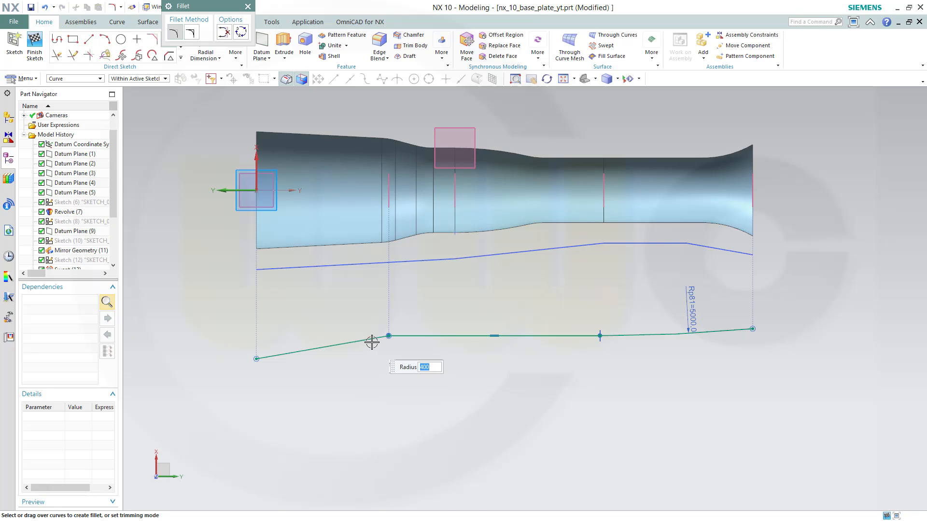
pyautogui.click(372, 339)
pyautogui.click(402, 336)
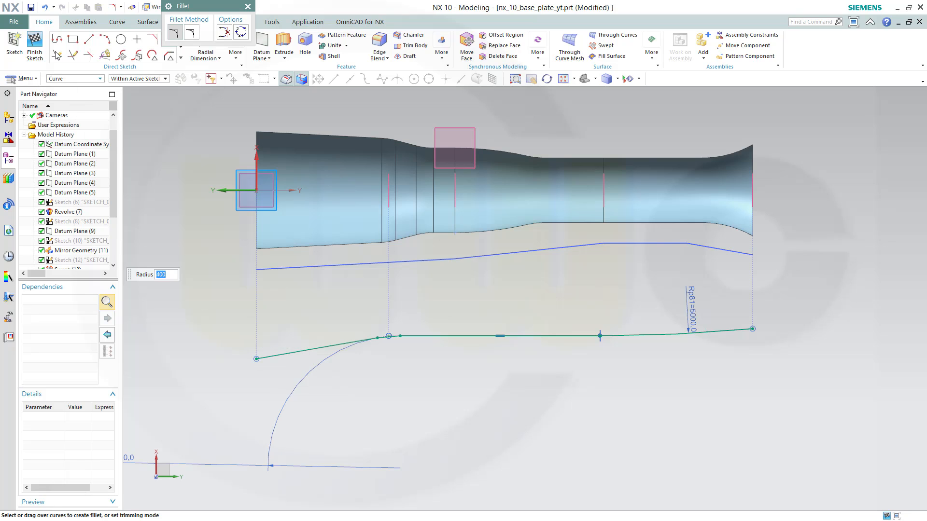
# Add a linear dimension of 765 between the profile's start point and the sketch axis
pyautogui.click(220, 59)
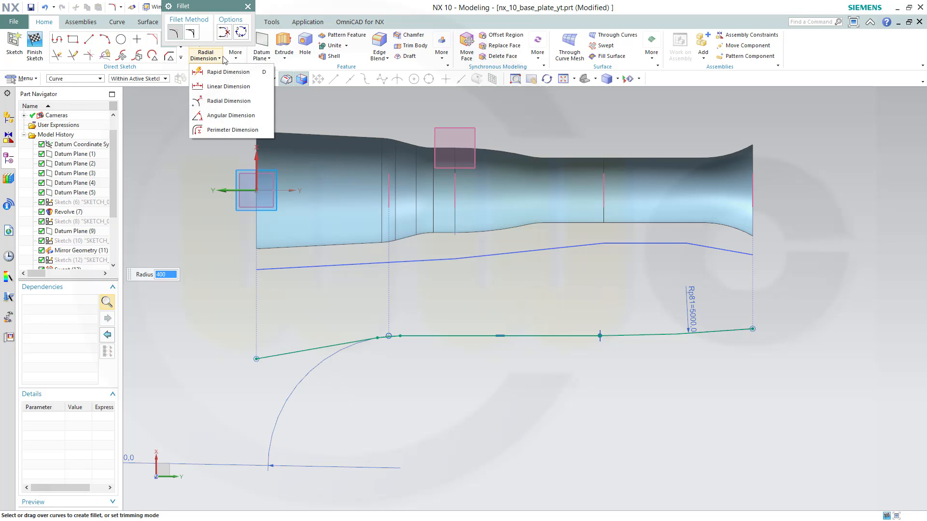
pyautogui.click(220, 94)
pyautogui.click(257, 360)
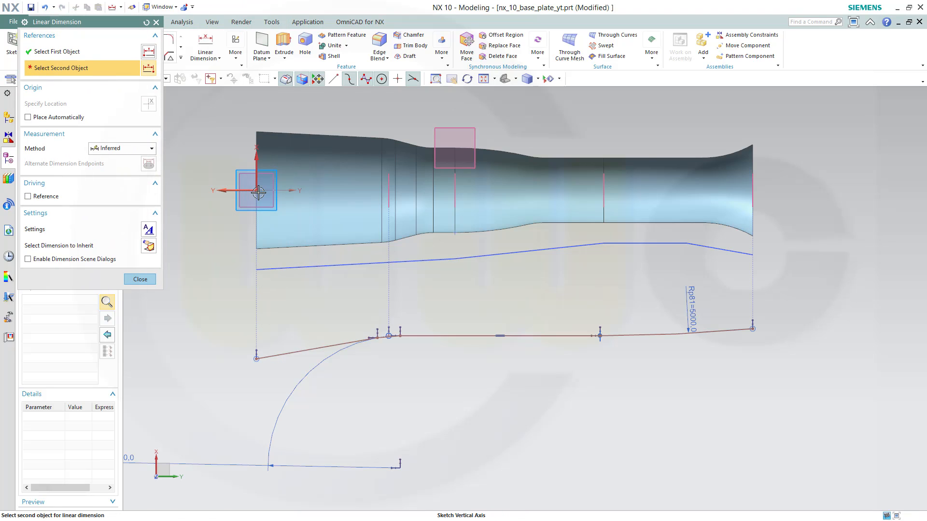
pyautogui.click(249, 191)
pyautogui.click(224, 301)
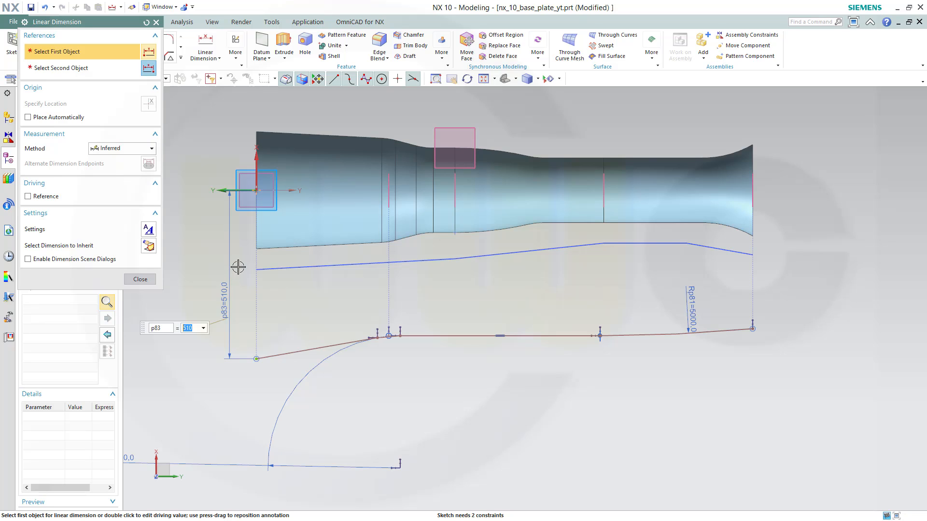
pyautogui.write('765')
pyautogui.press('Return')
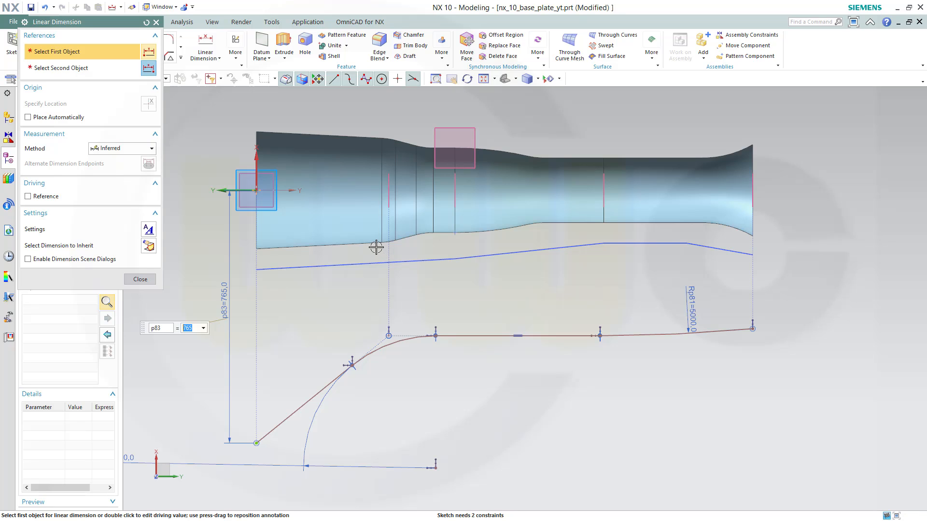
# Dimension the vertical distance between the horizontal segment and the sketch origin as 730
pyautogui.click(473, 335)
pyautogui.click(265, 193)
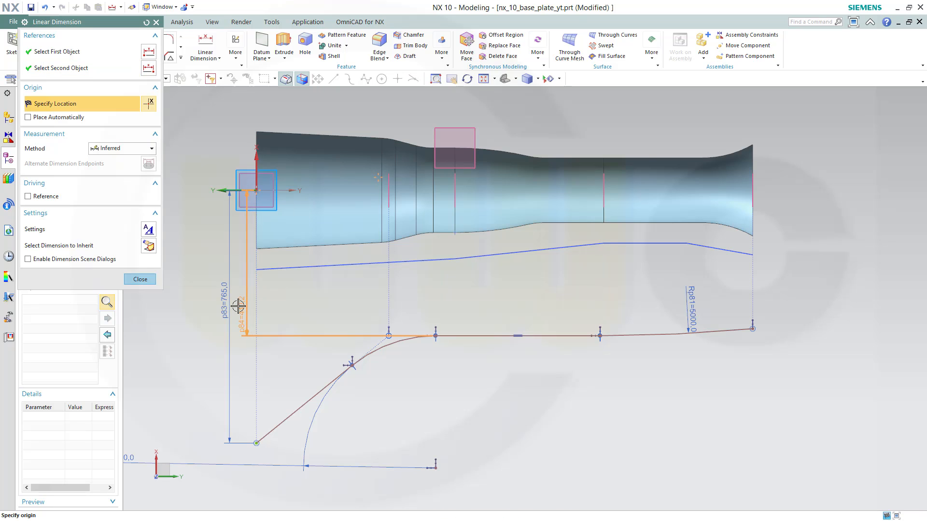
pyautogui.click(239, 290)
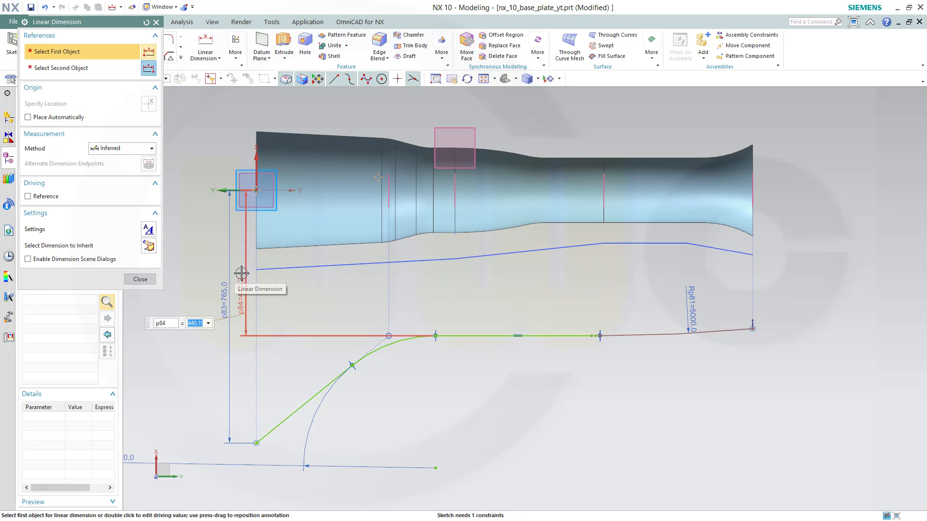
pyautogui.write('730')
pyautogui.press('Return')
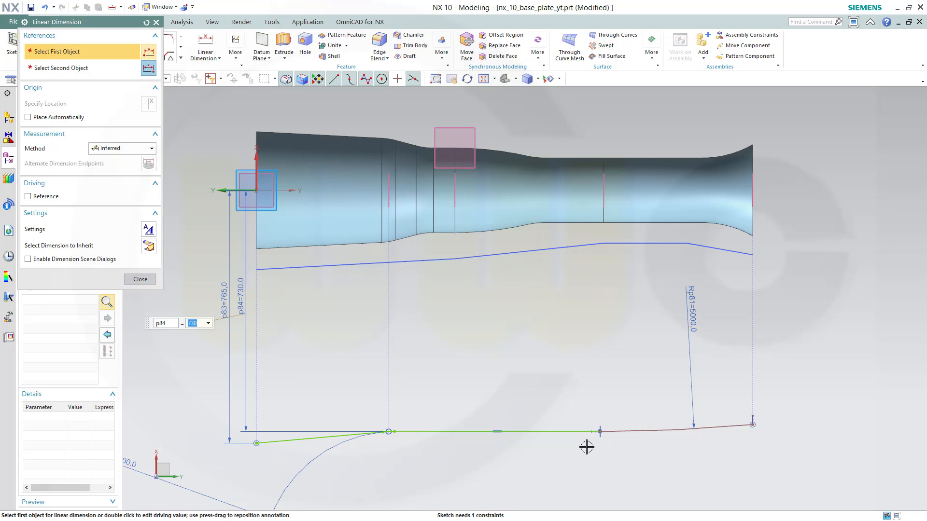
pyautogui.click(600, 430)
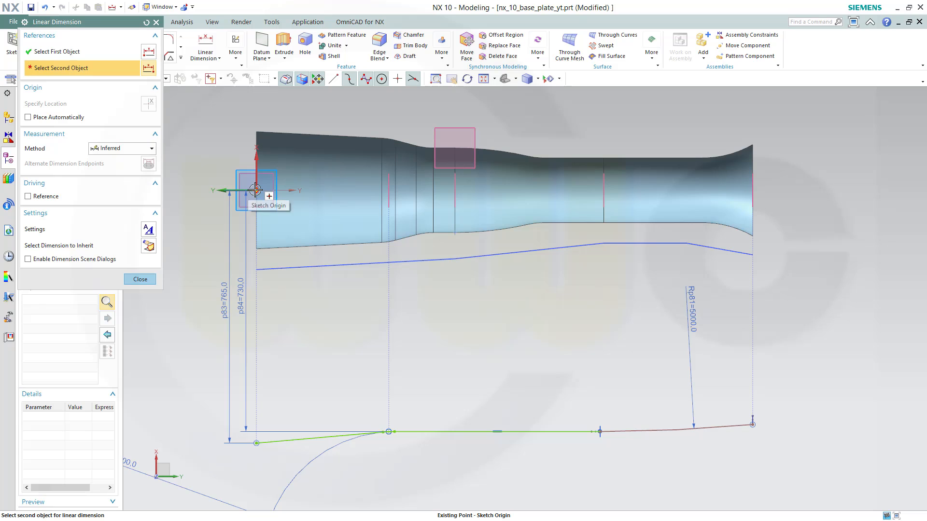
pyautogui.click(597, 431)
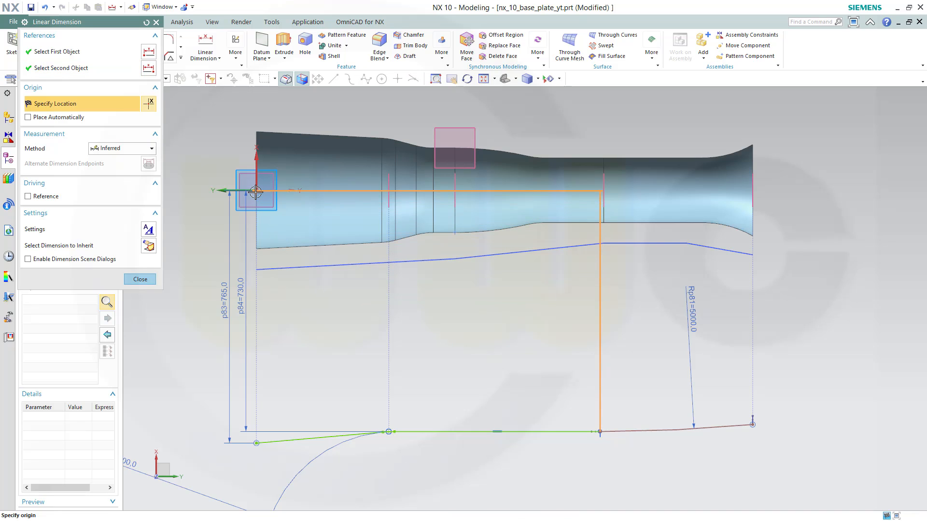
pyautogui.press('Escape')
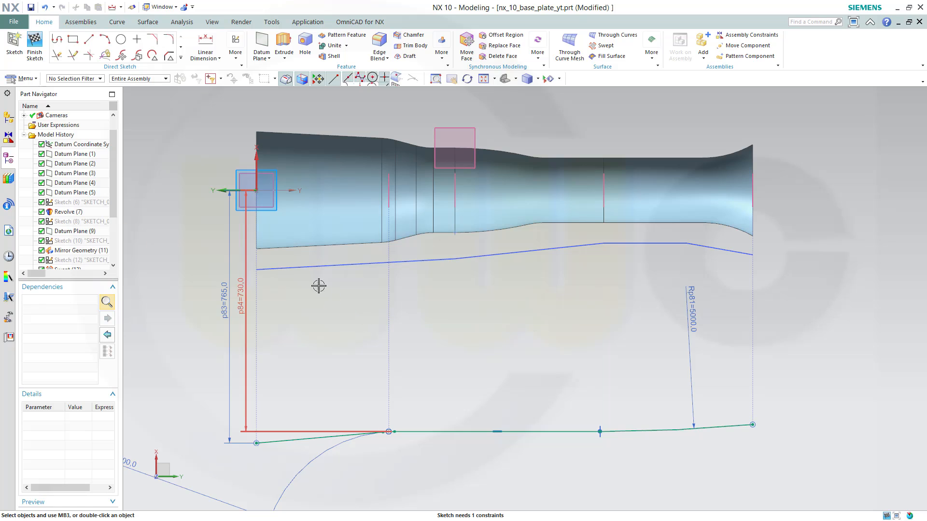
# Add a horizontal dimension of 1020 from the sketch origin to the horizontal segment's end point
pyautogui.click(205, 42)
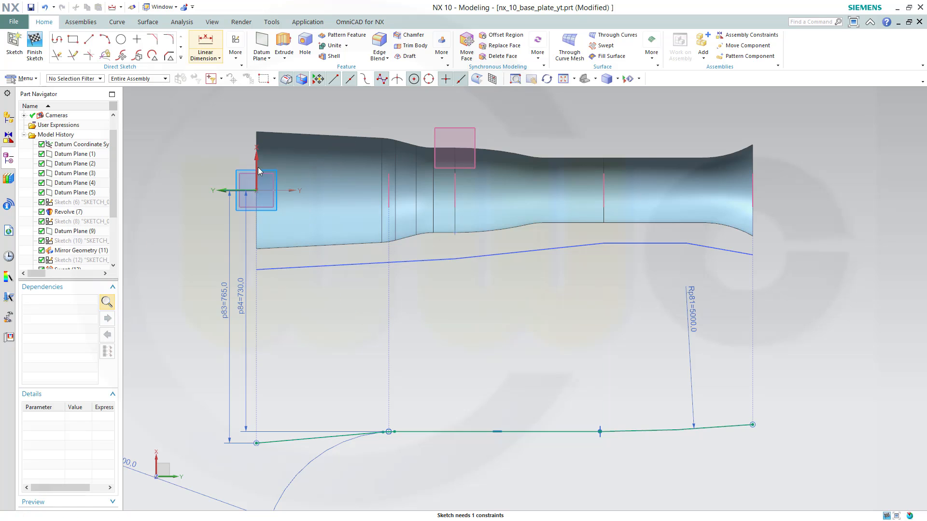
pyautogui.click(254, 191)
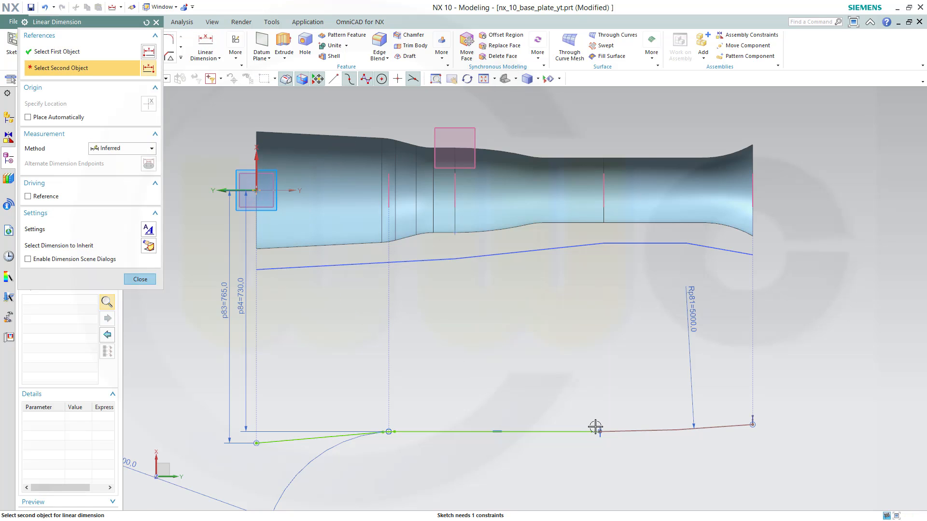
pyautogui.click(590, 425)
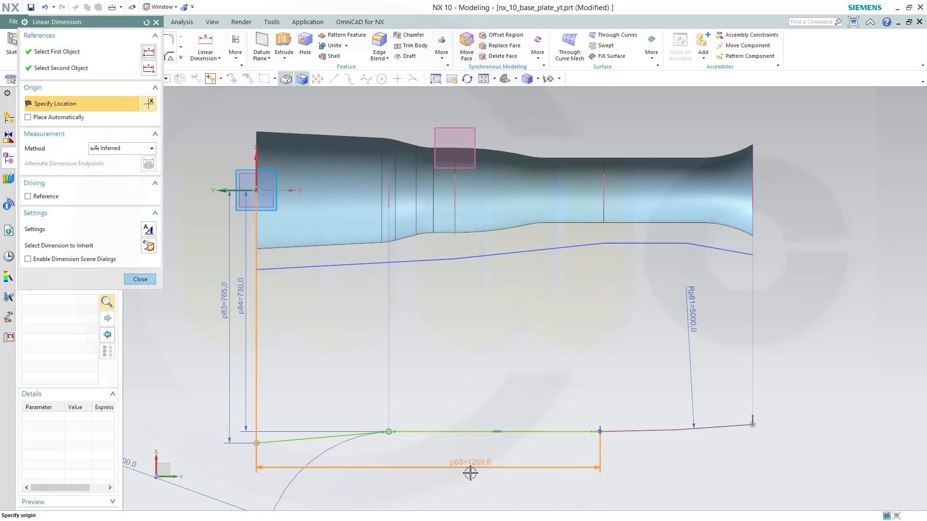
pyautogui.click(469, 468)
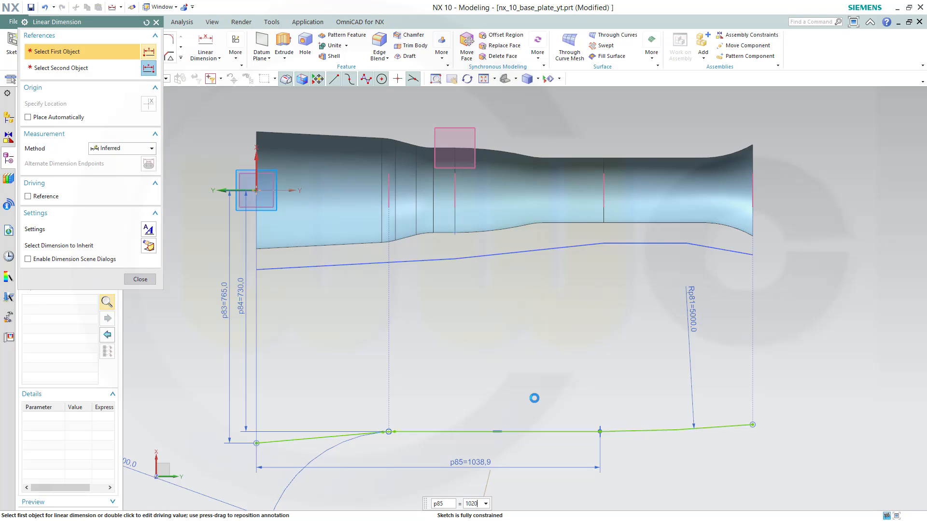
pyautogui.press('Return')
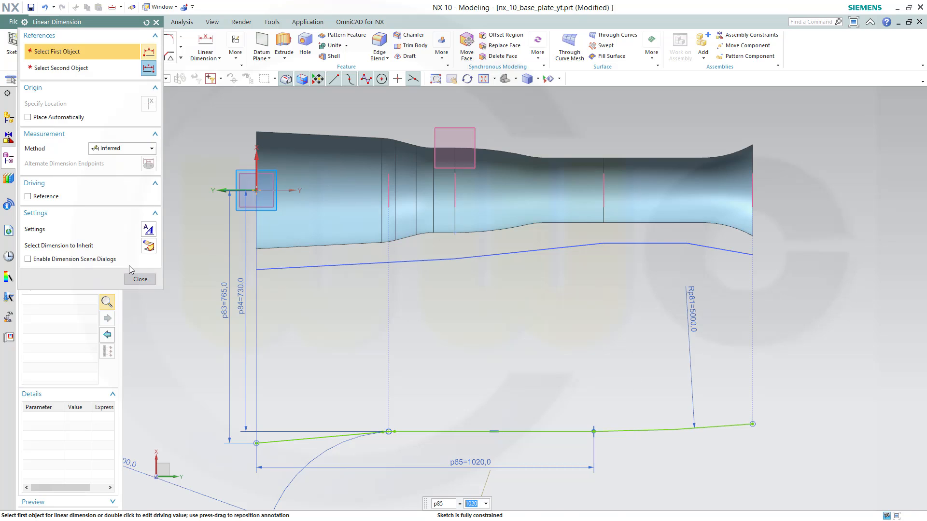
pyautogui.click(140, 280)
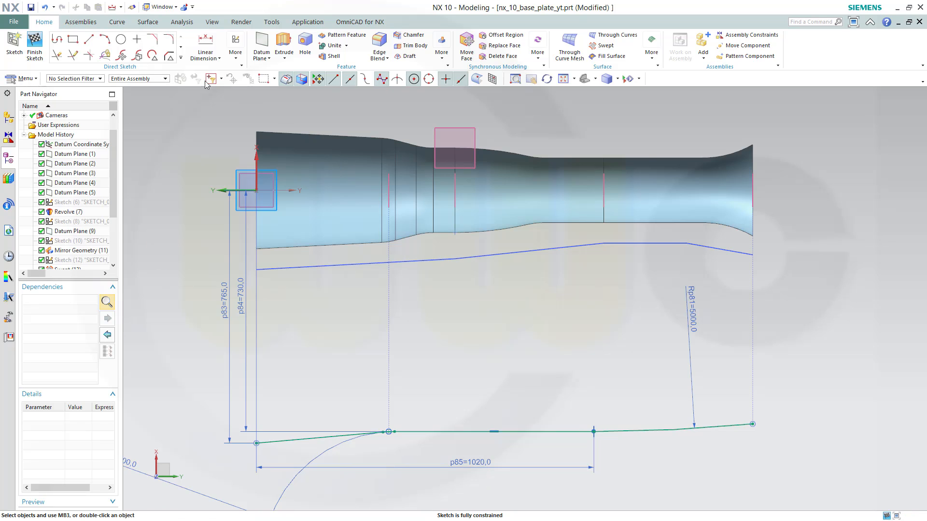
# Finish the sketch and reopen Sketch (20) for editing
pyautogui.click(35, 45)
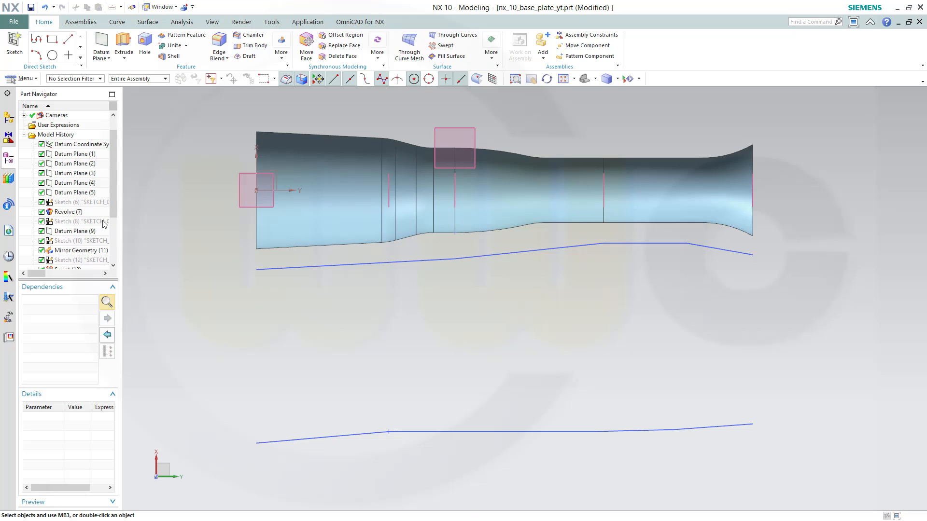
pyautogui.scroll(-3, 109, 207)
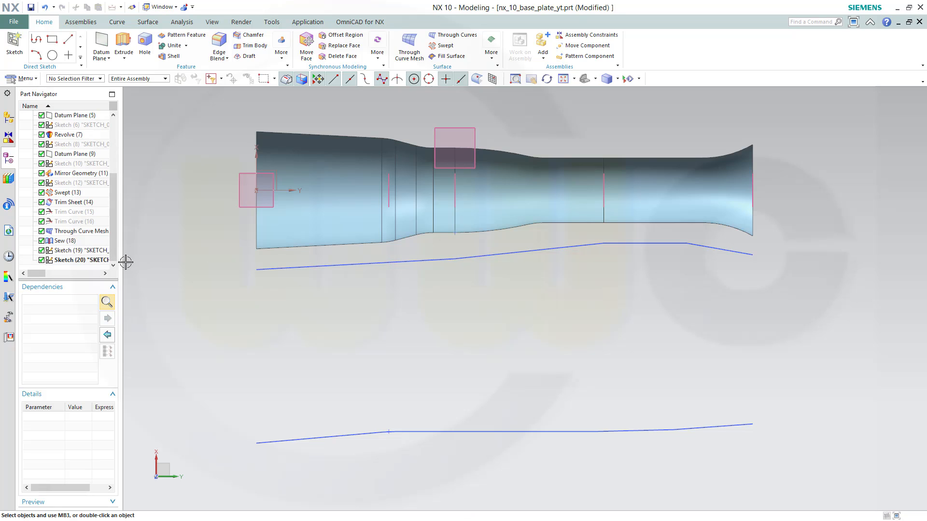
pyautogui.doubleClick(70, 261)
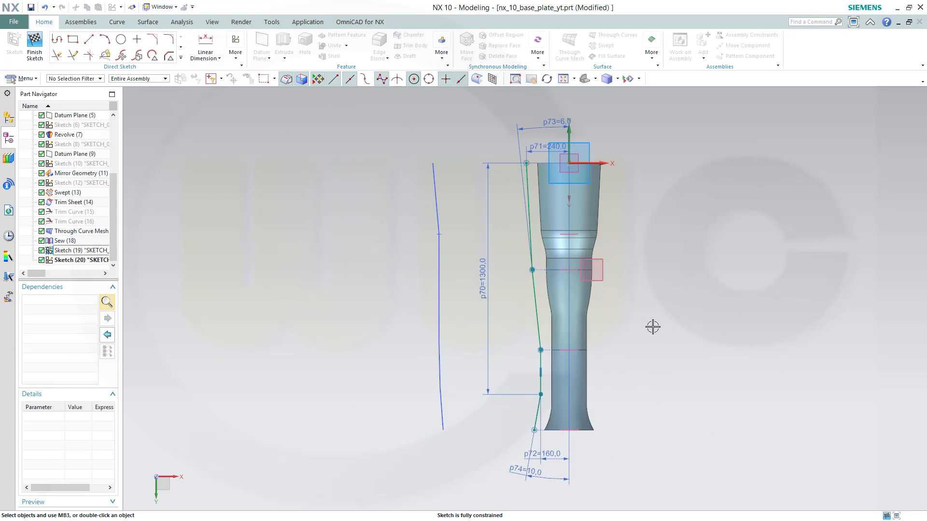
# Fillet two corners of the side profile with a 300 radius and finish the sketch
pyautogui.moveTo(655, 327)
pyautogui.mouseDown(button='middle')
pyautogui.moveTo(653, 273)
pyautogui.moveTo(621, 320)
pyautogui.moveTo(644, 298)
pyautogui.mouseUp(button='middle')
pyautogui.press('F8')
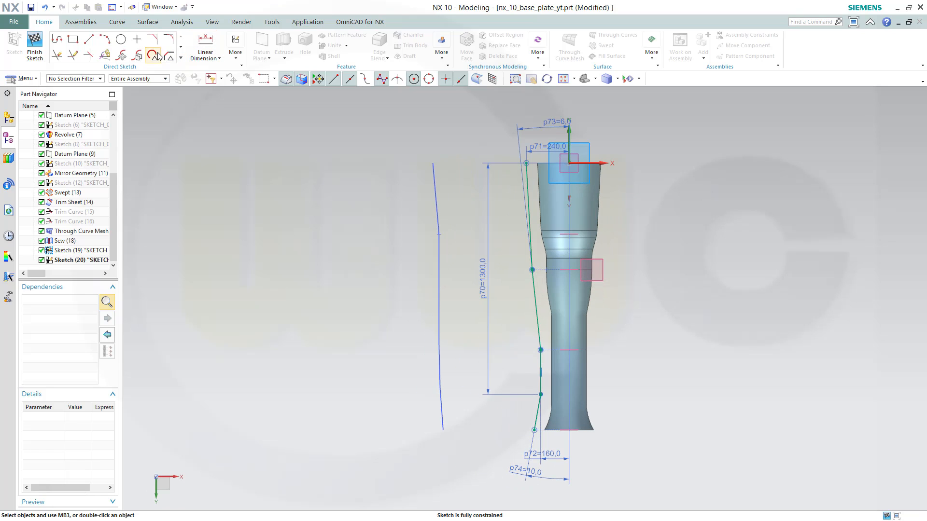
pyautogui.click(169, 39)
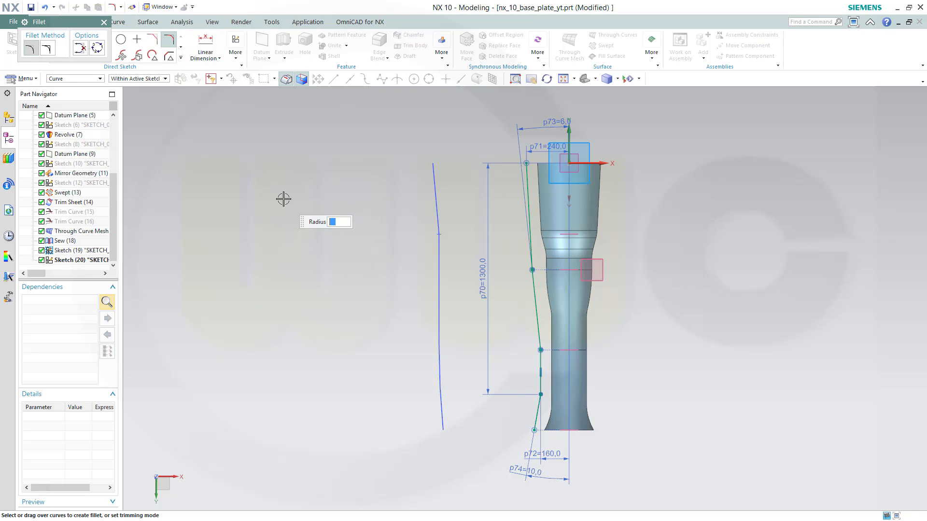
pyautogui.scroll(3, 531, 292)
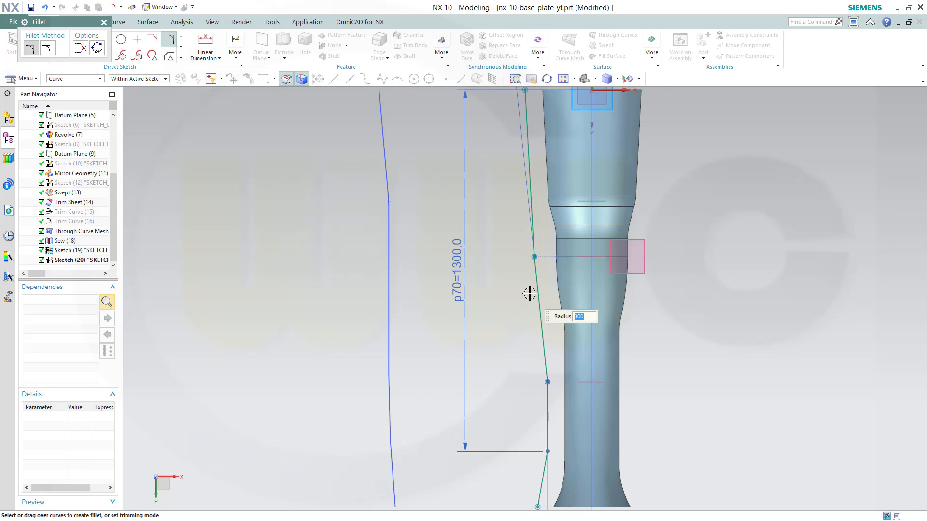
pyautogui.click(535, 224)
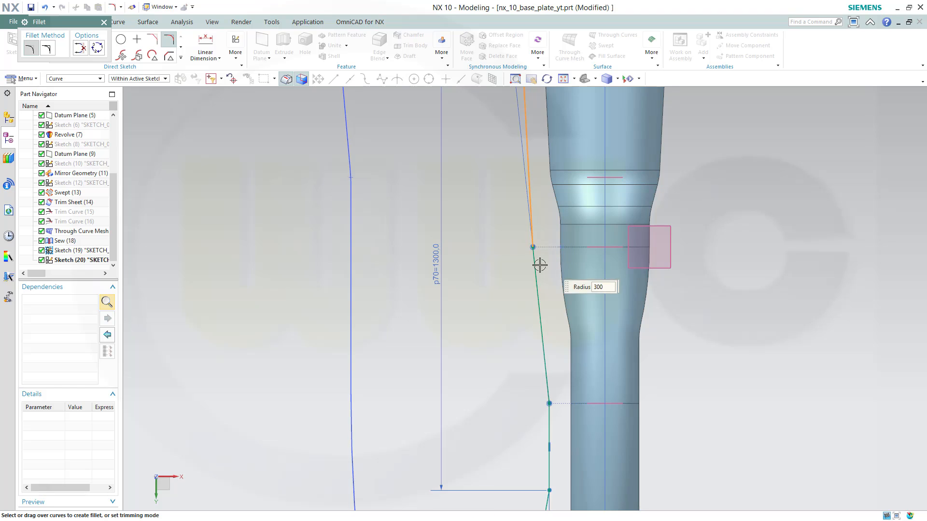
pyautogui.click(538, 265)
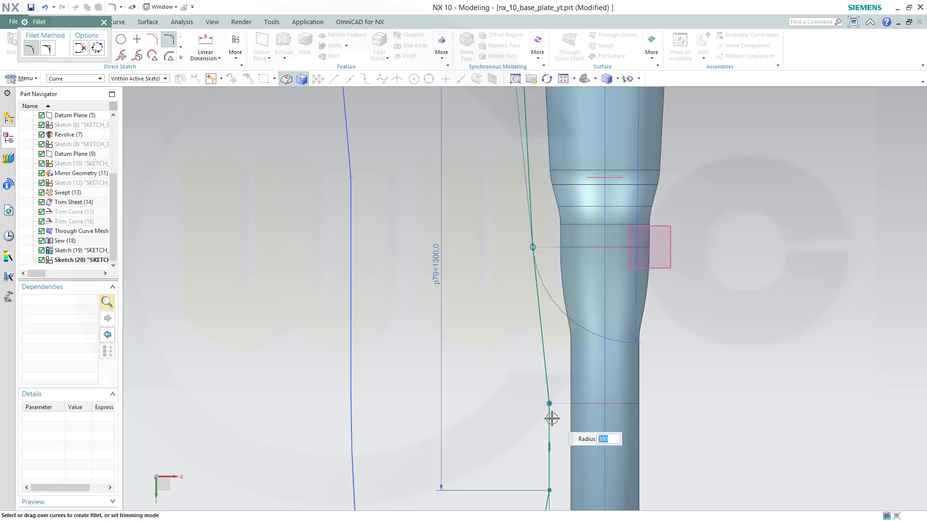
pyautogui.moveTo(729, 447)
pyautogui.keyDown('shift'); pyautogui.mouseDown(button='middle')
pyautogui.moveTo(689, 250)
pyautogui.moveTo(672, 234)
pyautogui.mouseUp(button='middle'); pyautogui.keyUp('shift')
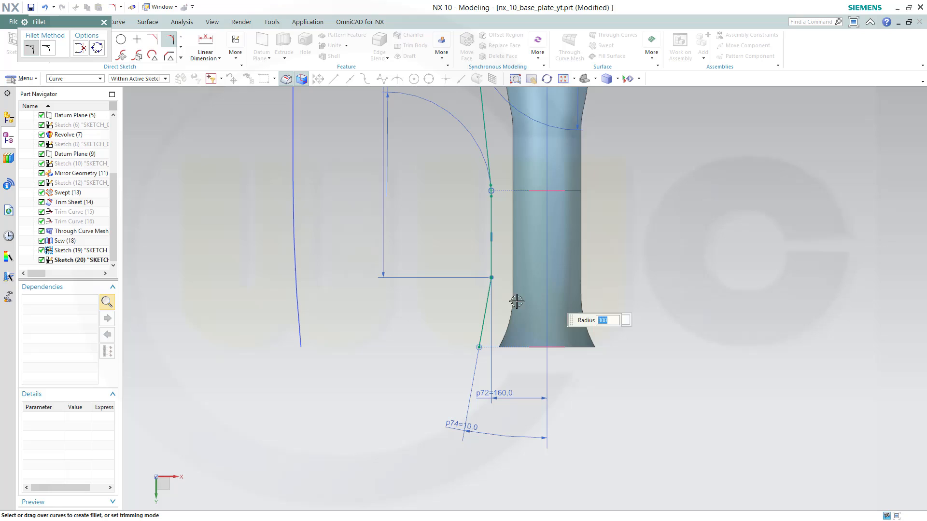
pyautogui.click(491, 276)
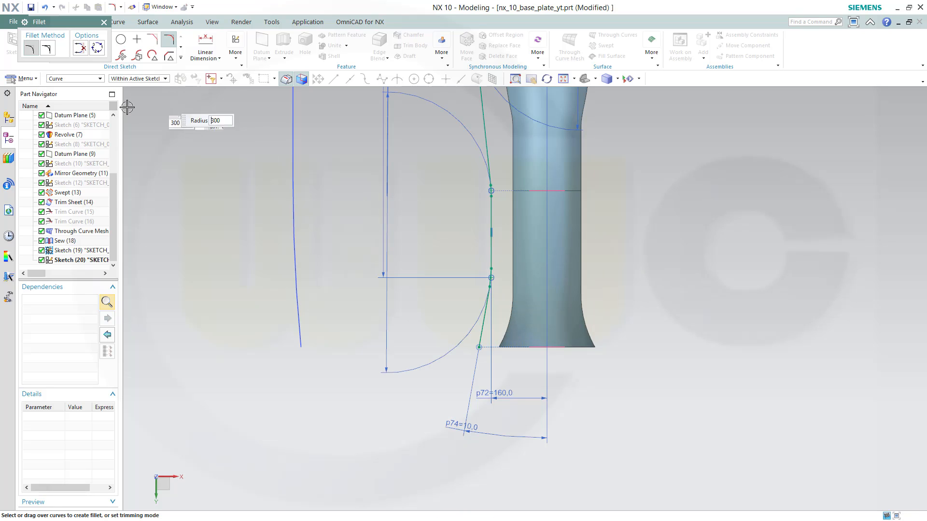
pyautogui.press('Escape')
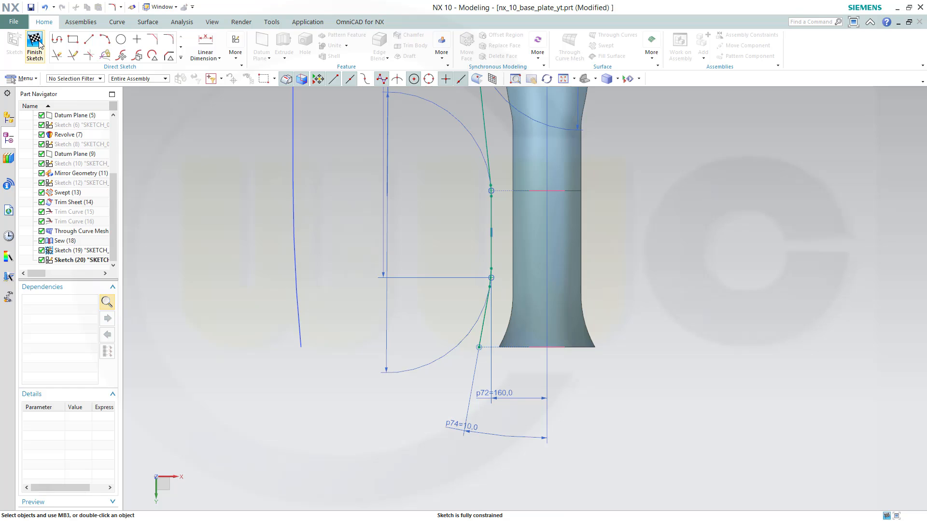
pyautogui.hotkey('ctrl', 'q')
# Draw a line joining the near ends of the two profile curves
pyautogui.moveTo(519, 294)
pyautogui.mouseDown(button='middle')
pyautogui.moveTo(517, 373)
pyautogui.moveTo(595, 409)
pyautogui.moveTo(471, 302)
pyautogui.moveTo(401, 290)
pyautogui.moveTo(383, 261)
pyautogui.moveTo(353, 250)
pyautogui.moveTo(370, 285)
pyautogui.moveTo(378, 277)
pyautogui.mouseUp(button='middle')
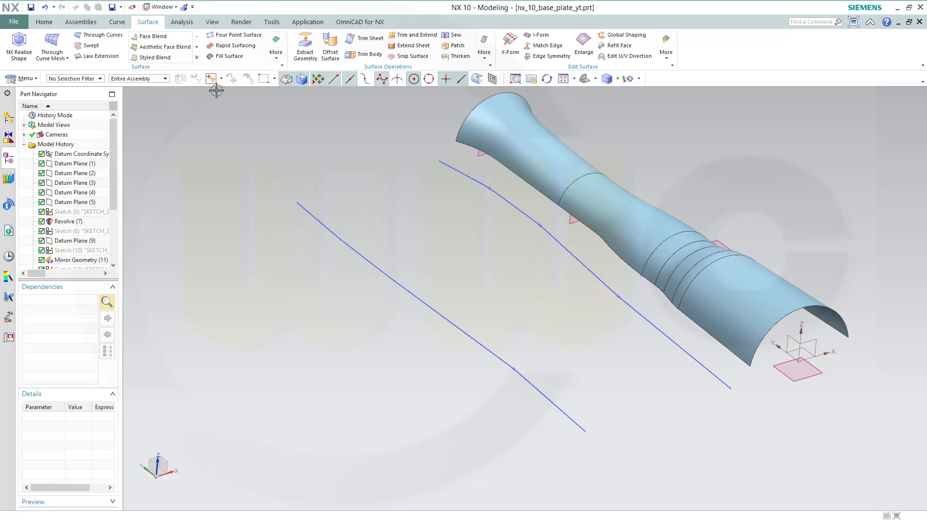
pyautogui.click(44, 23)
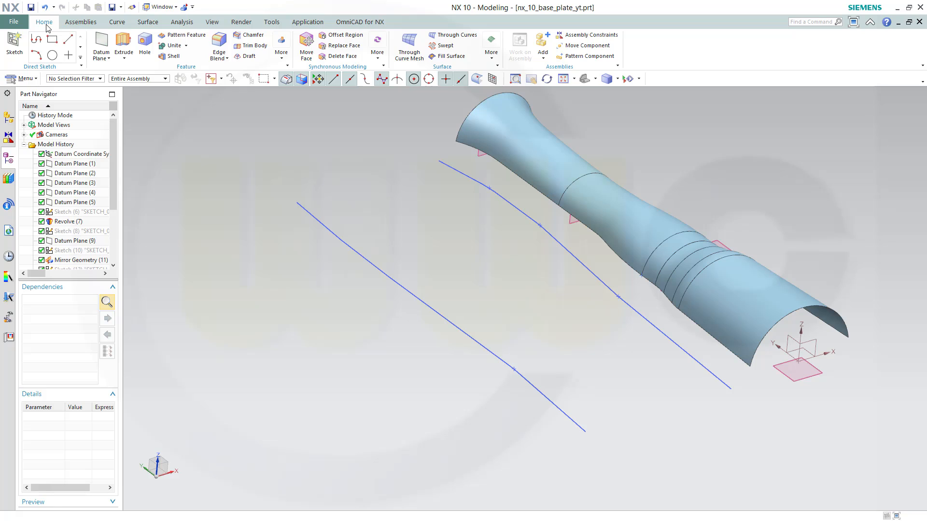
pyautogui.click(116, 23)
pyautogui.click(120, 43)
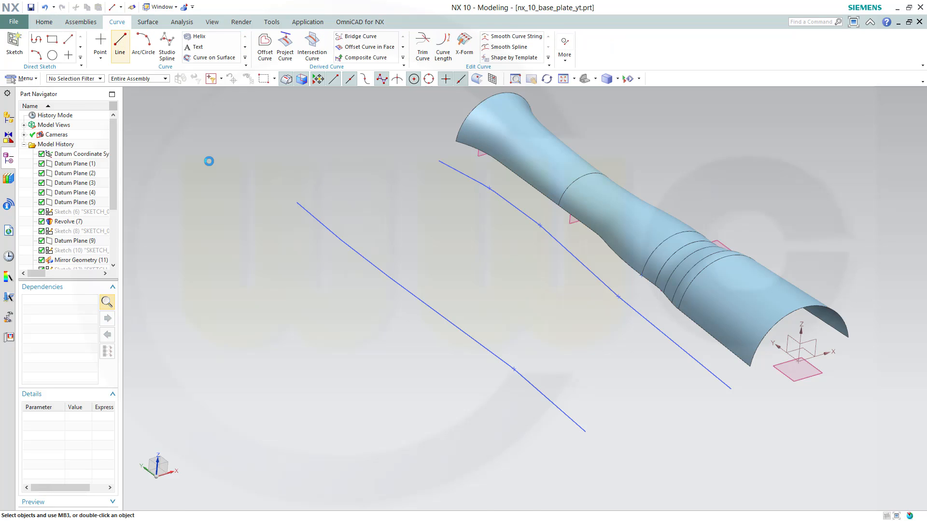
pyautogui.click(295, 202)
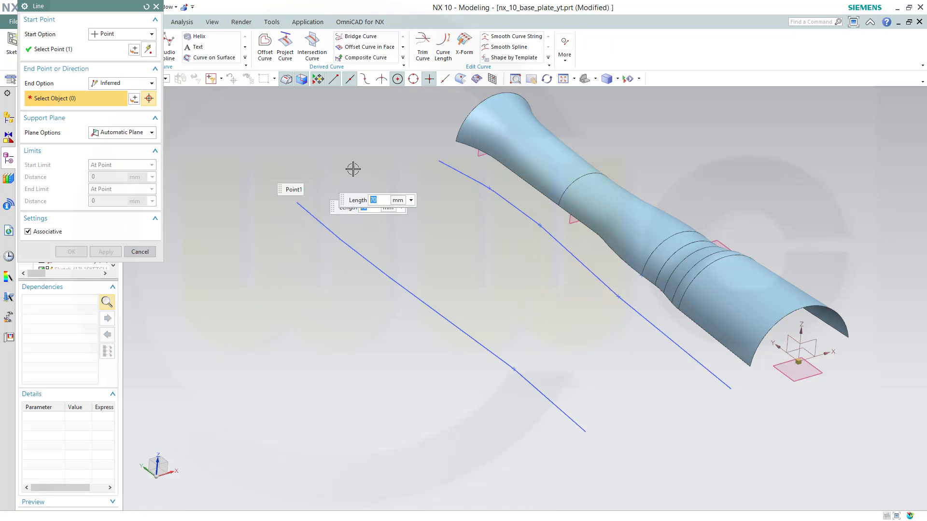
pyautogui.click(440, 161)
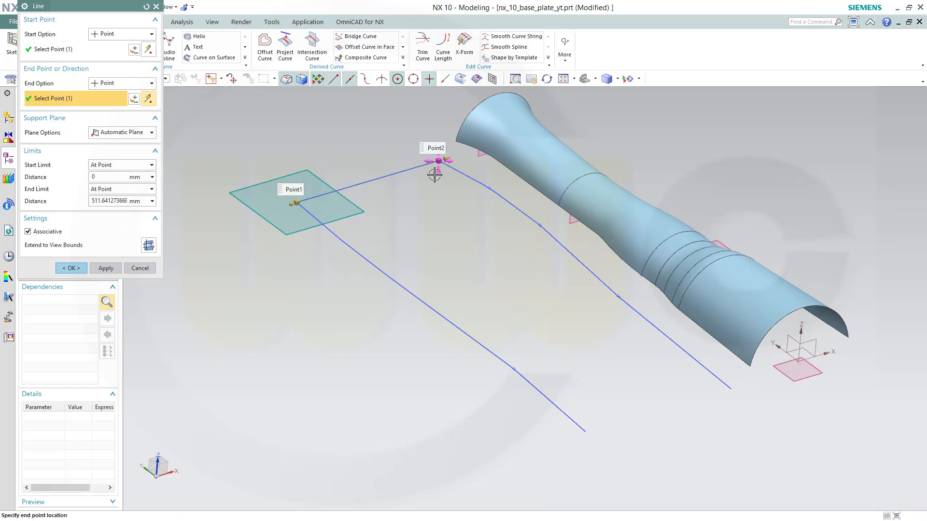
pyautogui.click(106, 269)
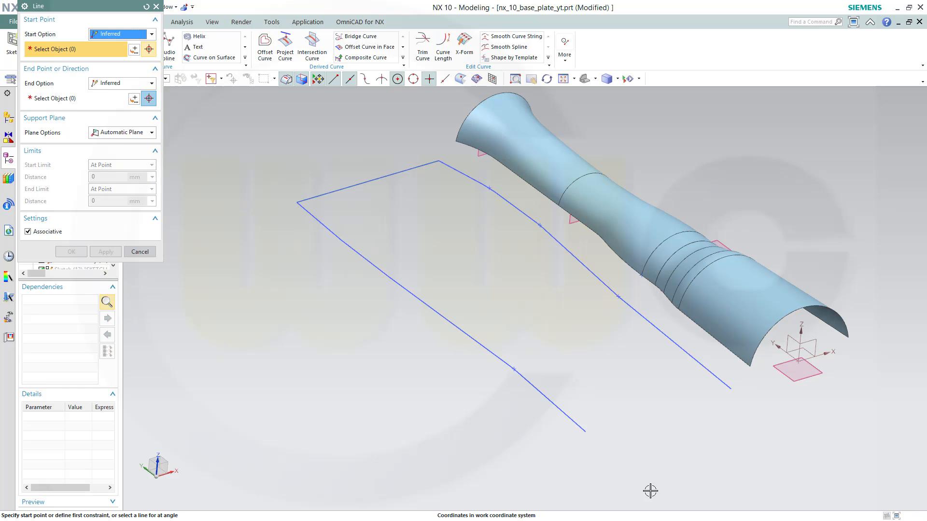
# Draw a line joining the far ends of the two profile curves
pyautogui.click(585, 432)
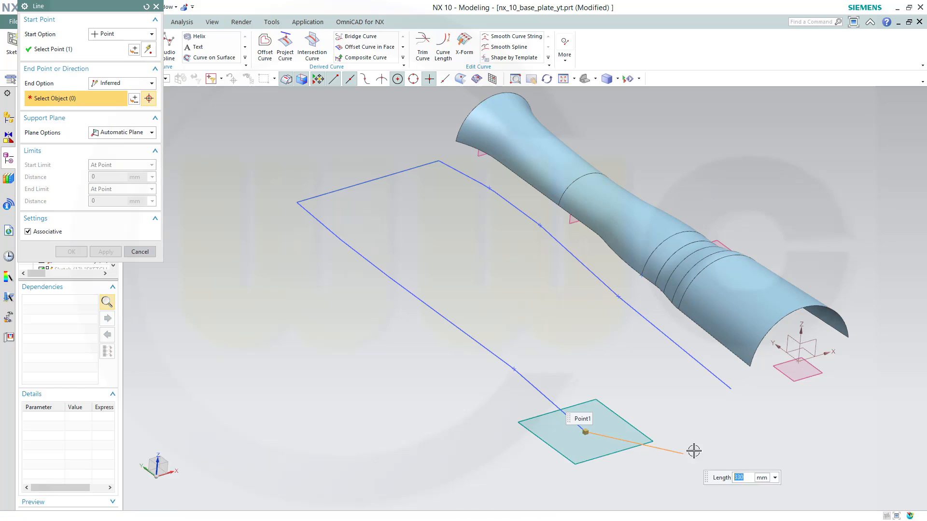
pyautogui.click(731, 389)
pyautogui.click(72, 268)
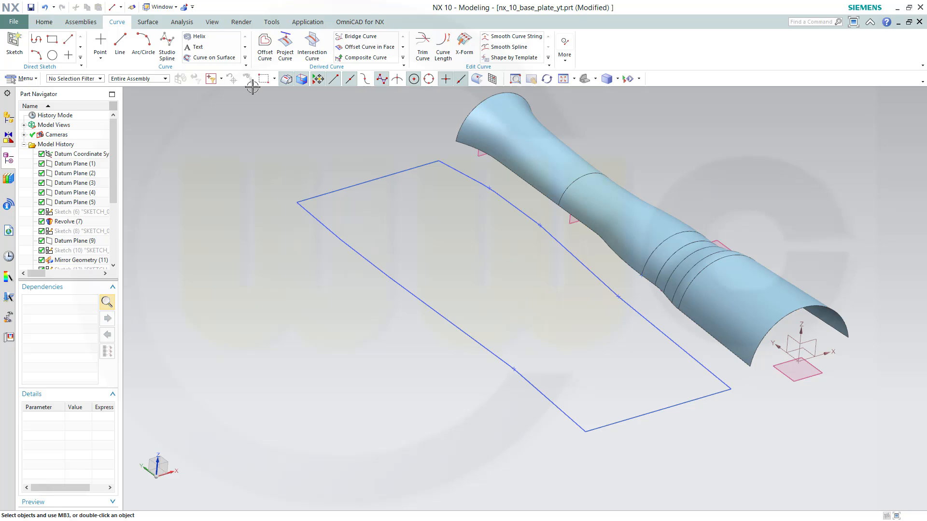
# Create a bounded plane from the closed chain of profile curves
pyautogui.click(149, 22)
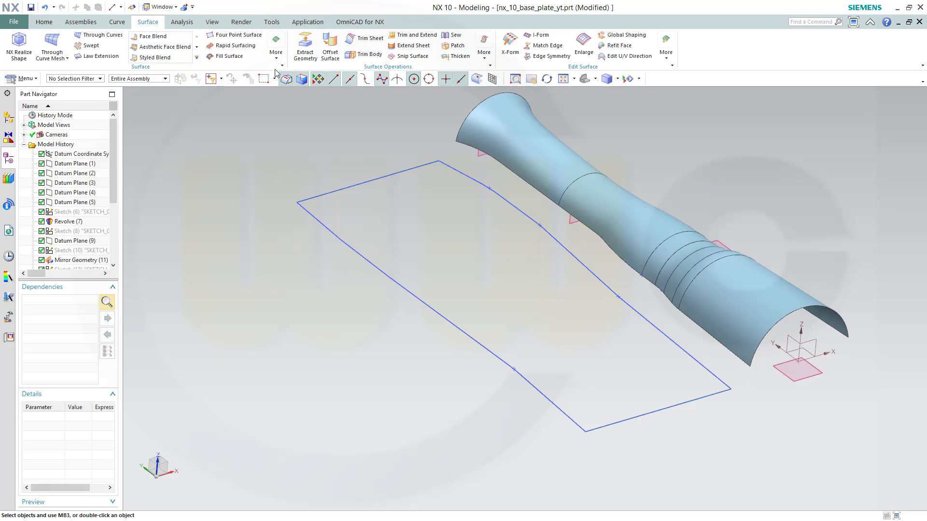
pyautogui.click(277, 54)
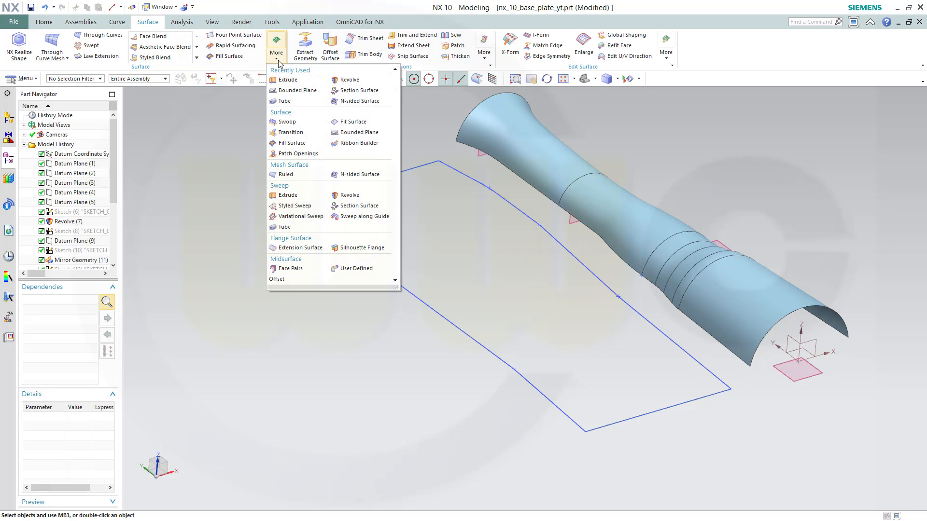
pyautogui.click(295, 90)
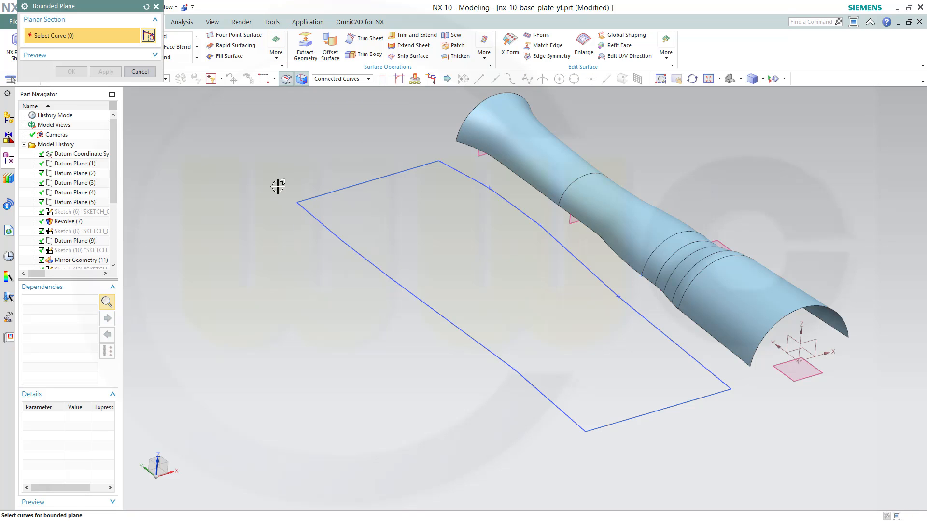
pyautogui.click(321, 194)
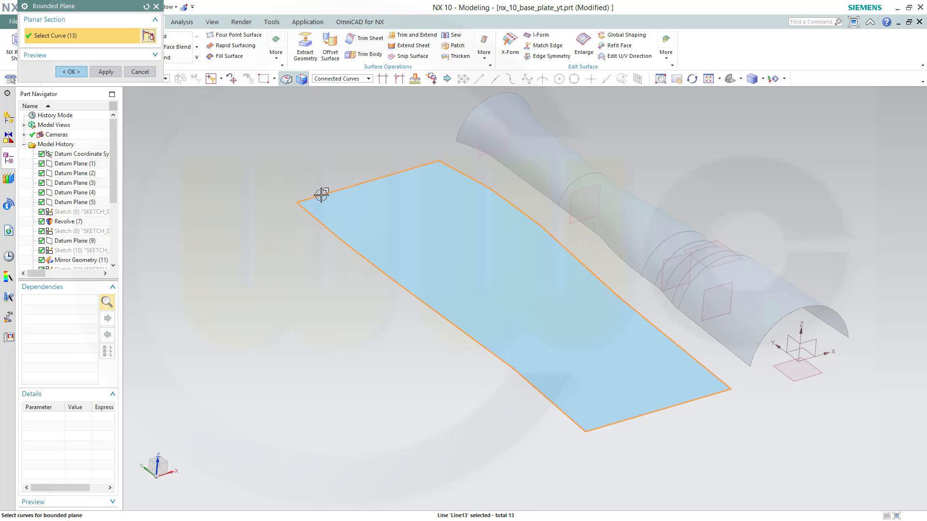
pyautogui.click(72, 72)
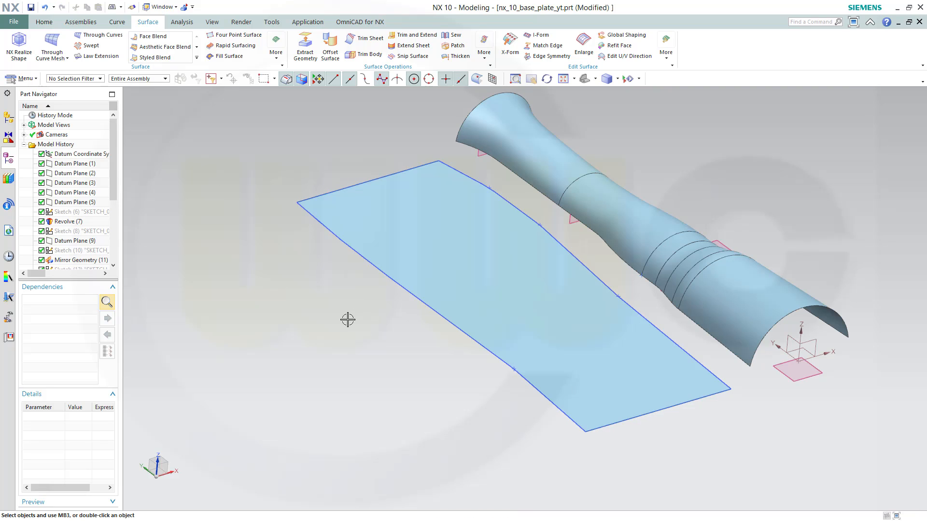
# Start a Conic-type Section Surface and pick the sewn body's lower edge as the start guide
pyautogui.moveTo(346, 322); pyautogui.dragTo(339, 331, button='middle')
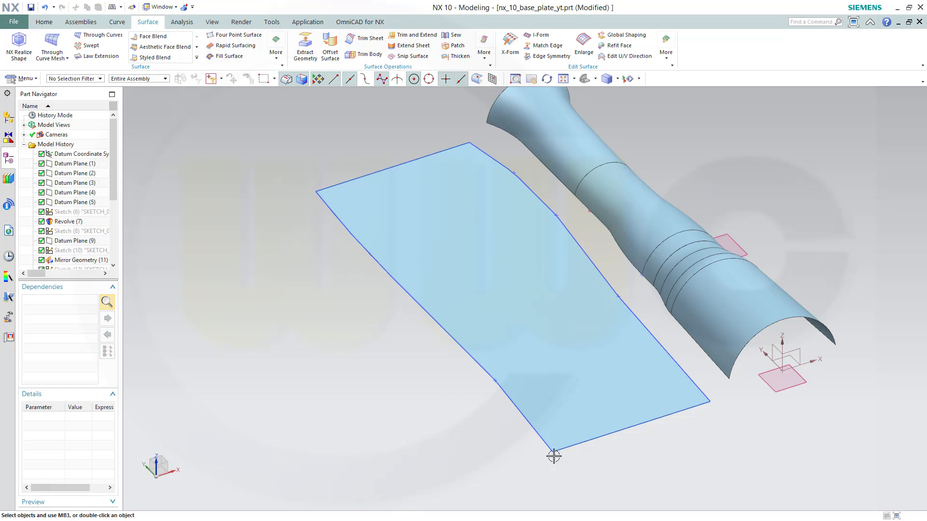
pyautogui.moveTo(575, 348); pyautogui.dragTo(586, 340, button='middle')
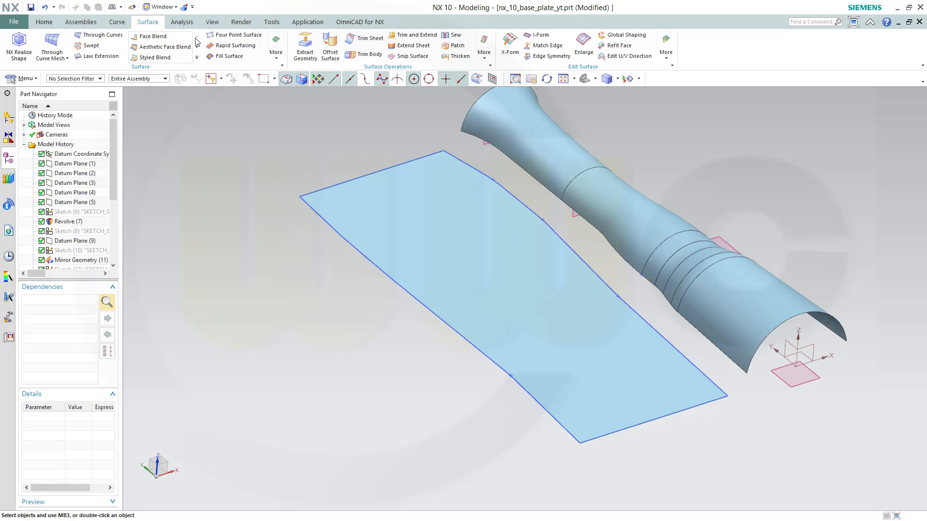
pyautogui.click(276, 57)
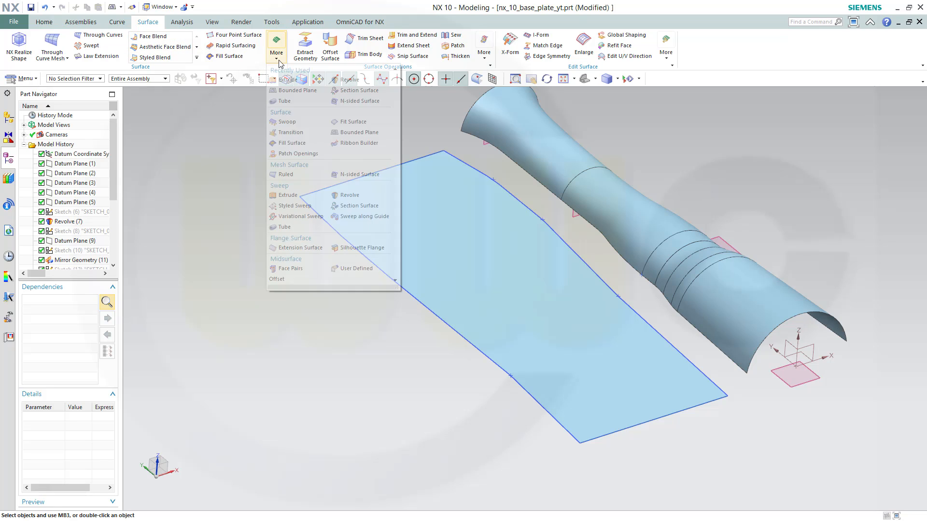
pyautogui.click(357, 91)
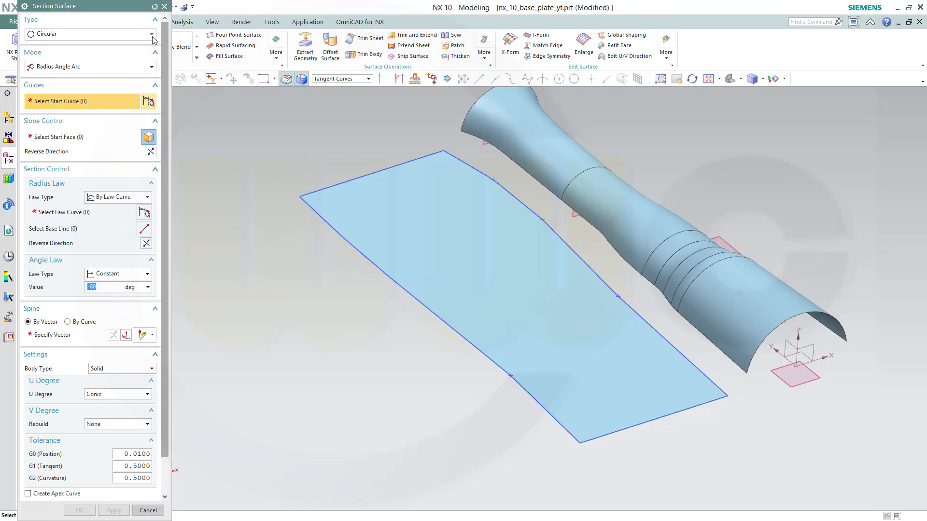
pyautogui.click(152, 35)
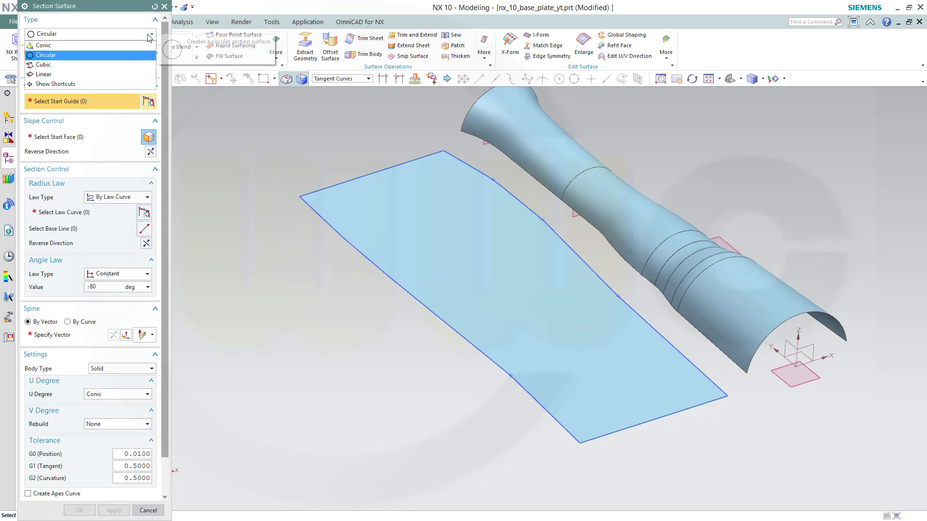
pyautogui.click(114, 45)
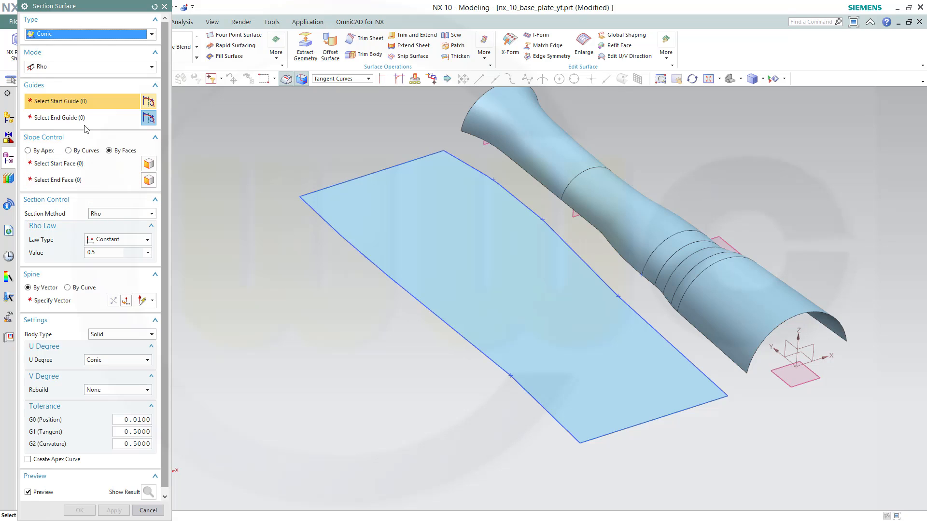
pyautogui.click(717, 353)
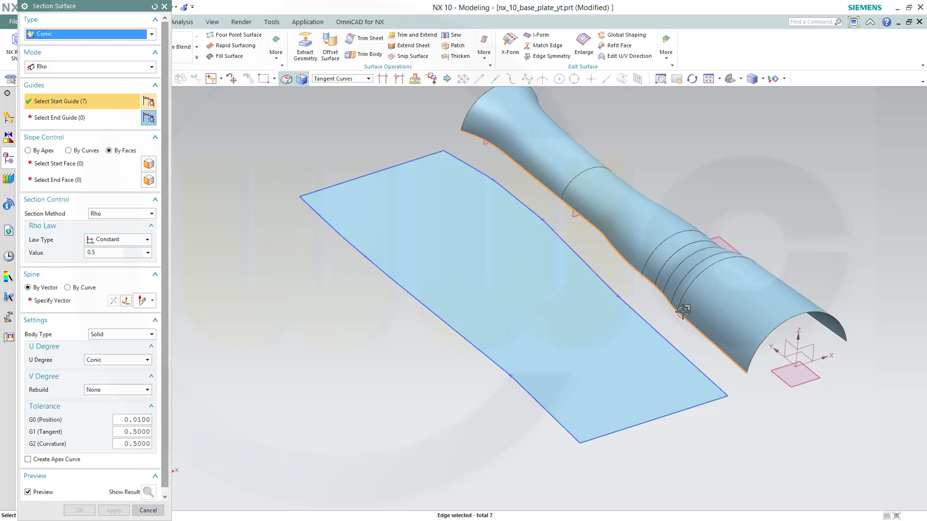
# Pick the bounded plane's adjoining edge line as the end guide
pyautogui.click(80, 120)
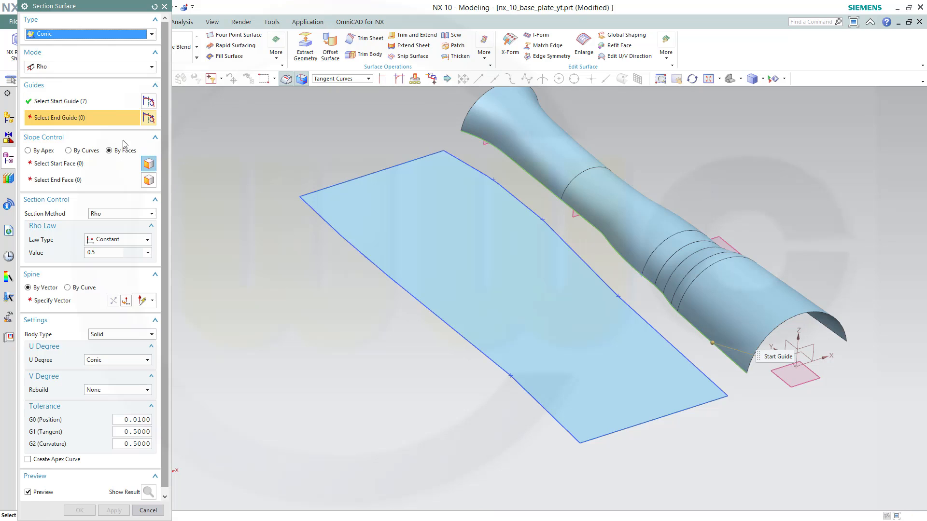
pyautogui.click(718, 388)
pyautogui.click(759, 407)
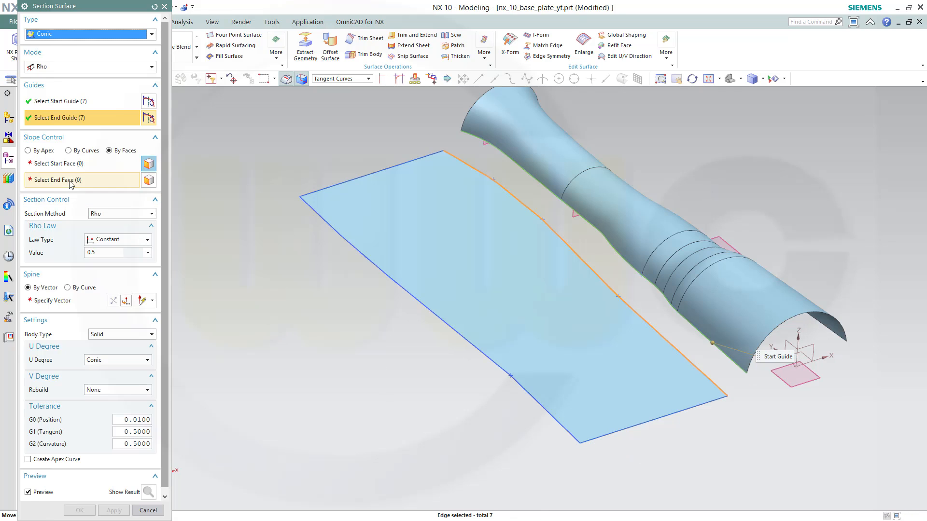
# Select the sewn surface Sew (18) as the start face
pyautogui.click(71, 165)
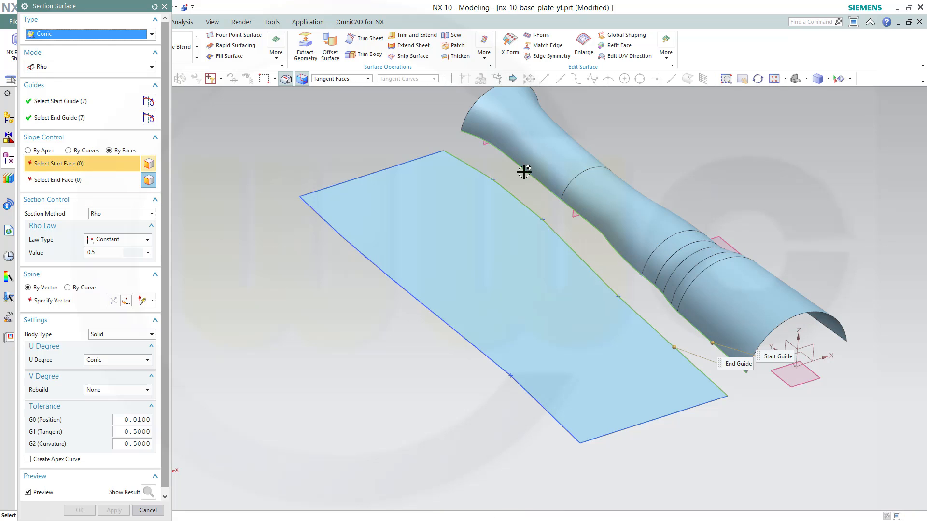
pyautogui.moveTo(110, 7); pyautogui.dragTo(243, 34)
pyautogui.moveTo(114, 189); pyautogui.dragTo(109, 261)
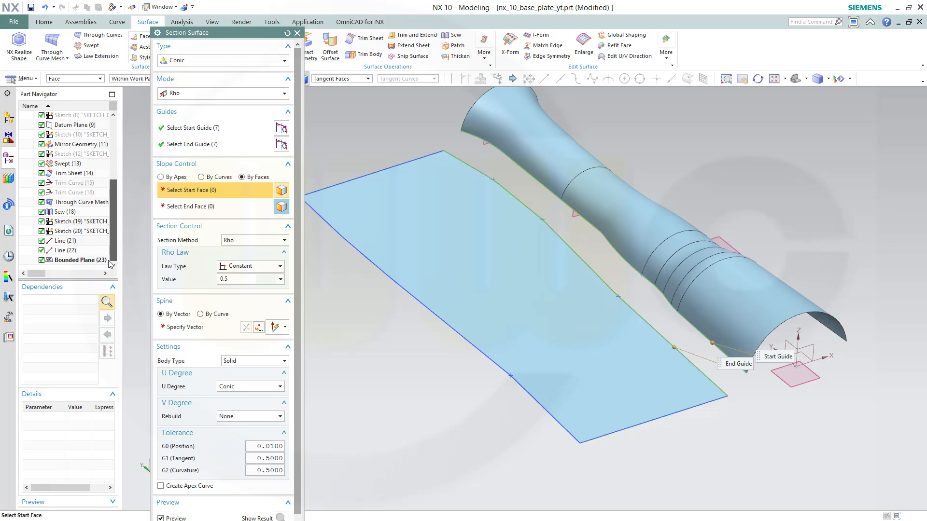
pyautogui.click(66, 212)
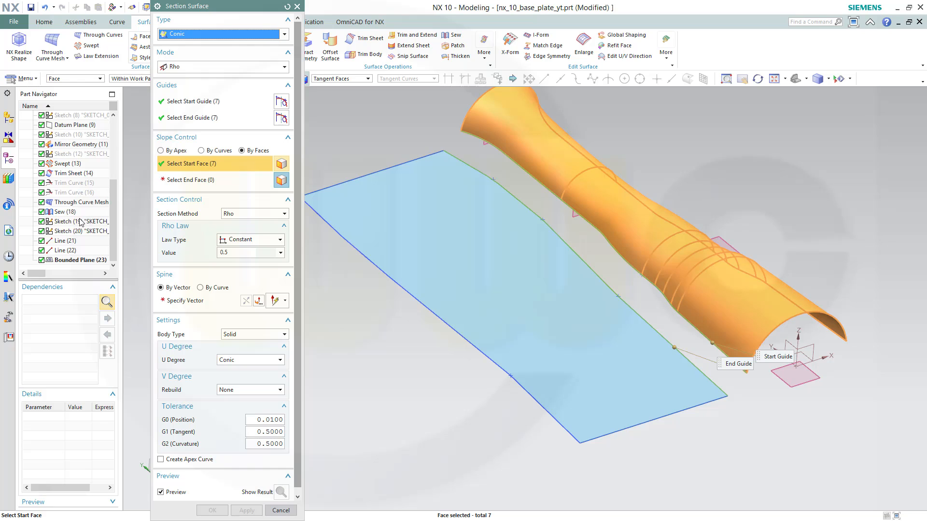
# Select the bounded plane as the end face and specify the spine vector along the Y-axis
pyautogui.click(168, 184)
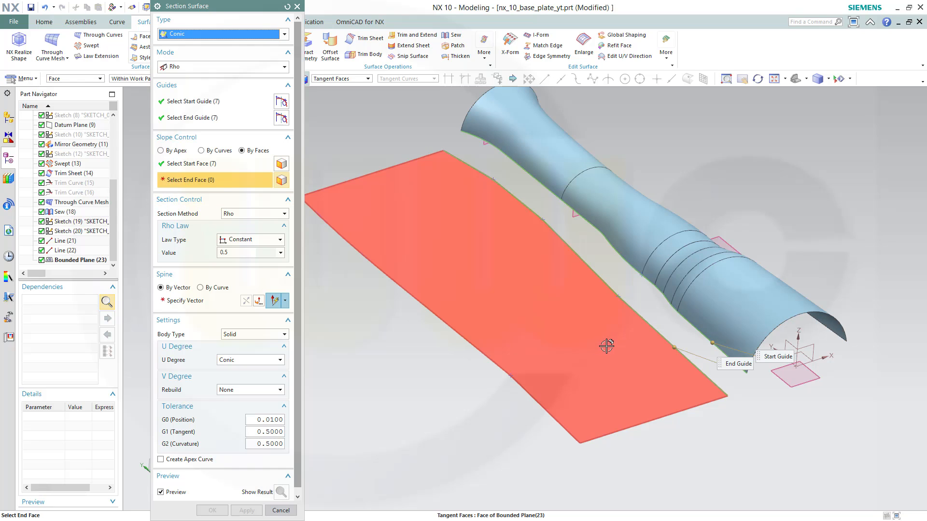
pyautogui.click(607, 346)
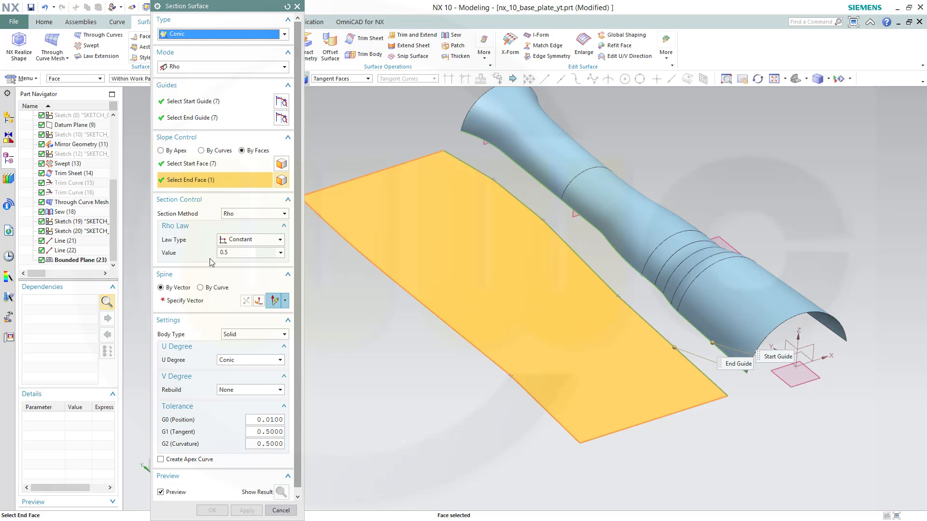
pyautogui.click(183, 301)
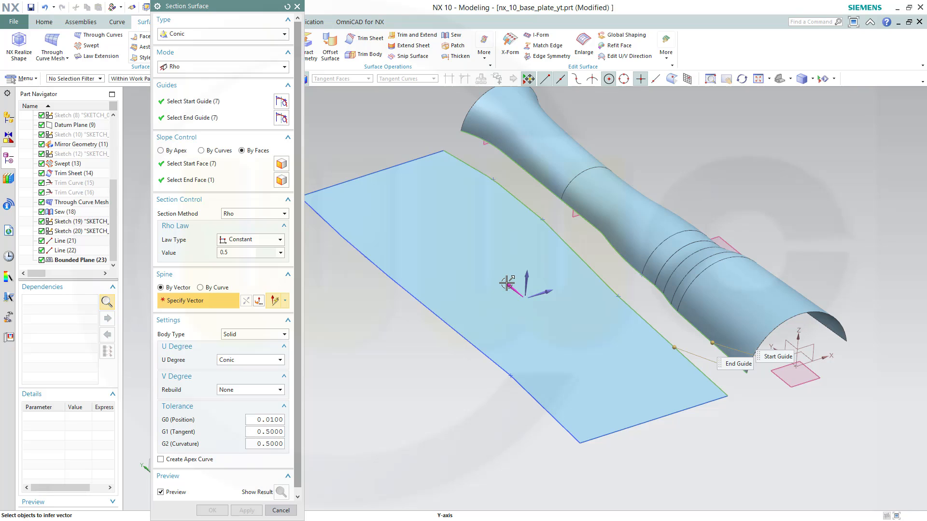
pyautogui.click(506, 284)
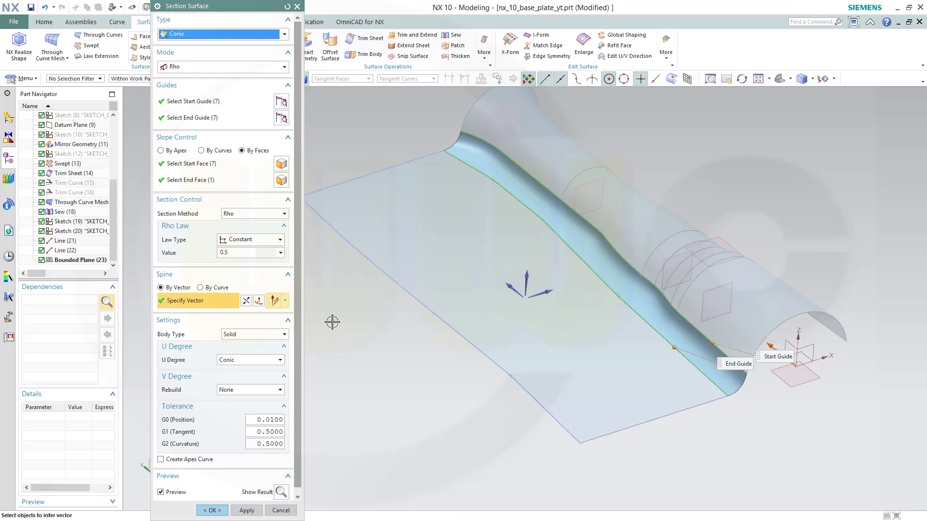
# Set the body type to Sheet and create the section surface
pyautogui.click(286, 334)
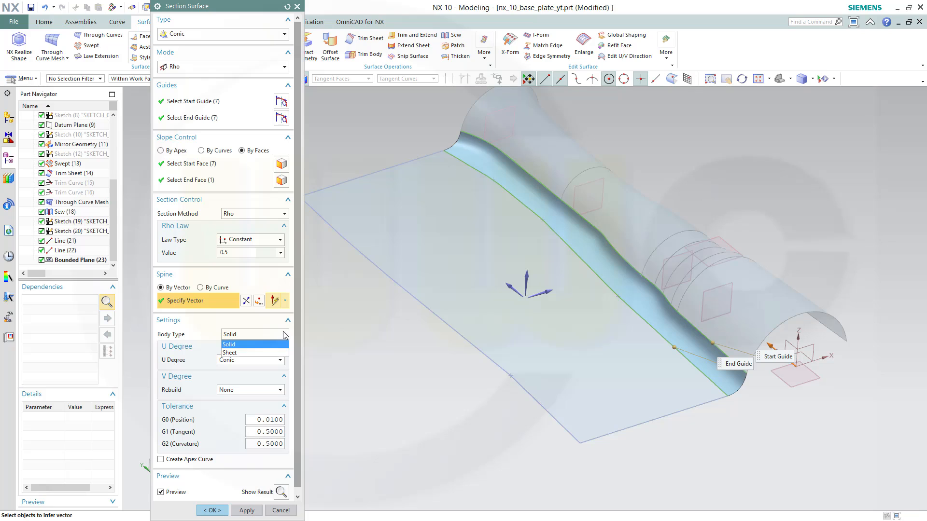
pyautogui.click(248, 352)
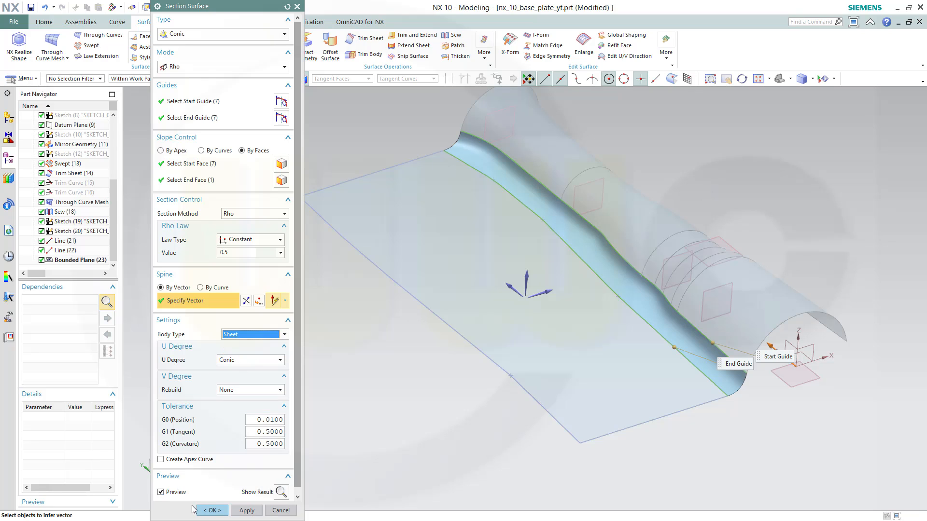
pyautogui.click(212, 510)
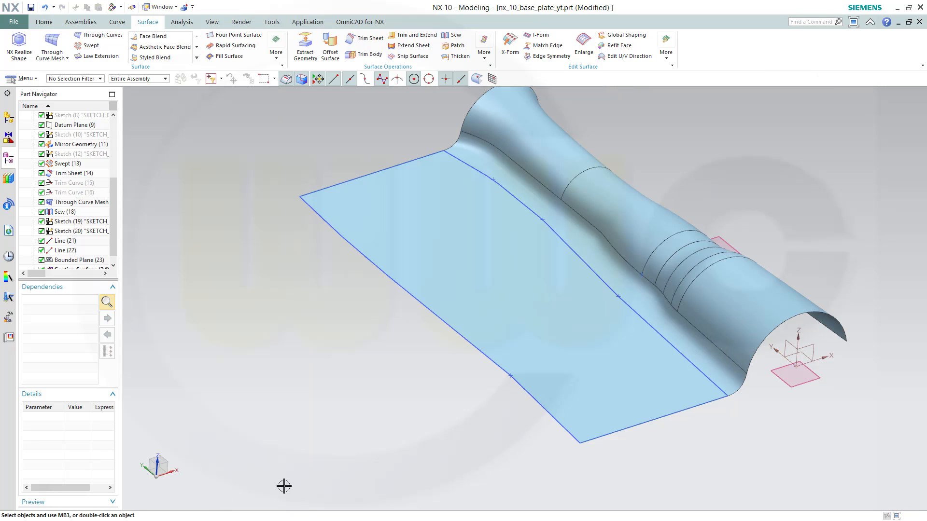
# Hide all curves and sketches in the model with Show and Hide
pyautogui.moveTo(436, 391)
pyautogui.mouseDown(button='middle')
pyautogui.moveTo(437, 368)
pyautogui.moveTo(424, 385)
pyautogui.mouseUp(button='middle')
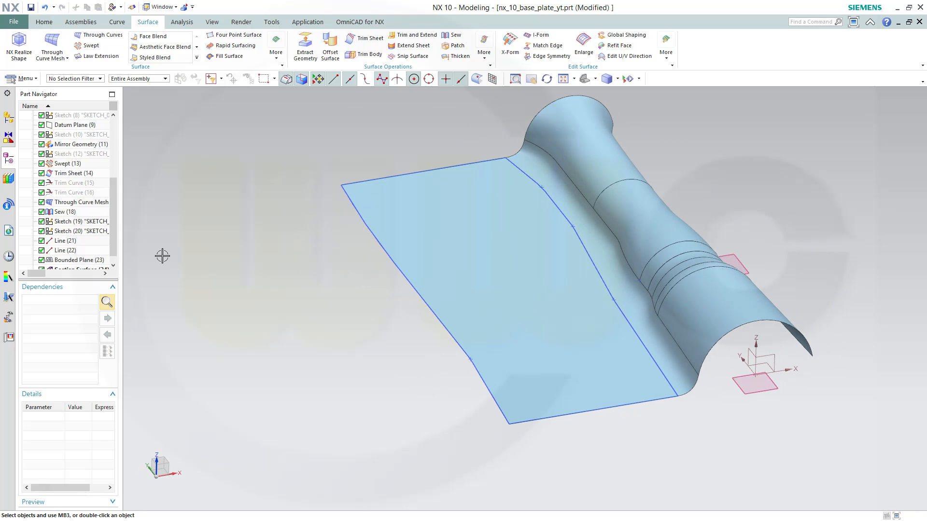
pyautogui.scroll(-1, 114, 246)
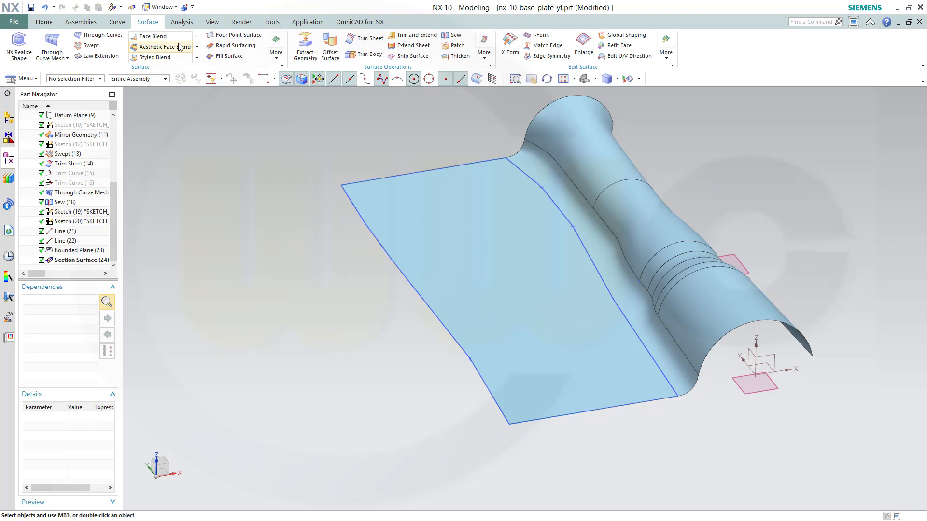
pyautogui.click(212, 23)
pyautogui.click(147, 58)
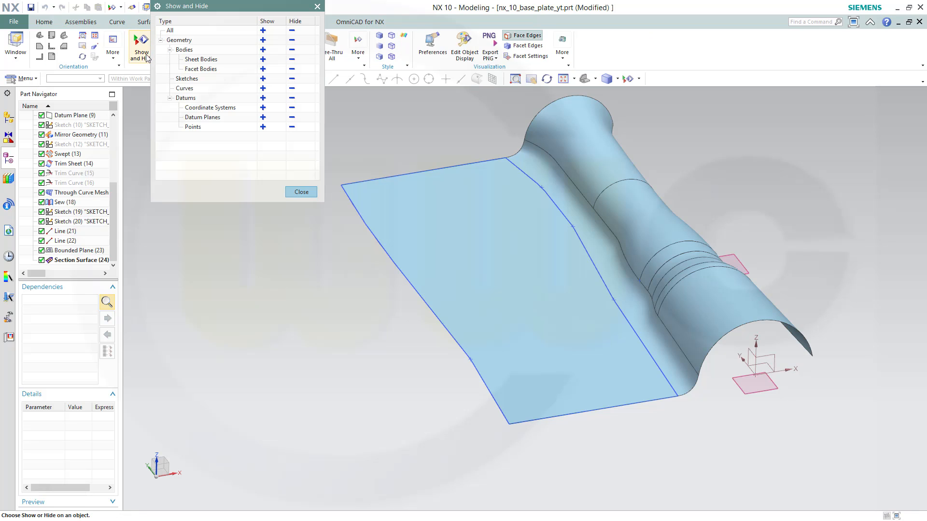
pyautogui.click(291, 89)
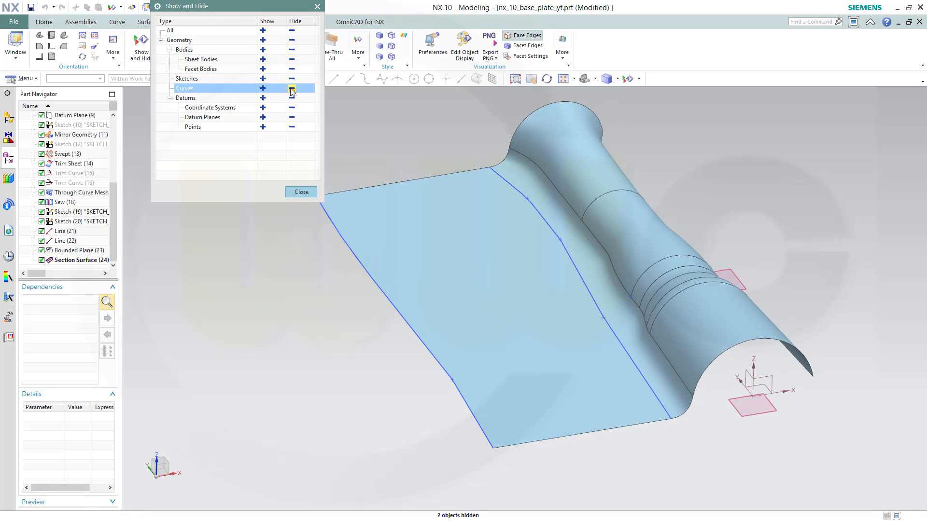
pyautogui.click(292, 79)
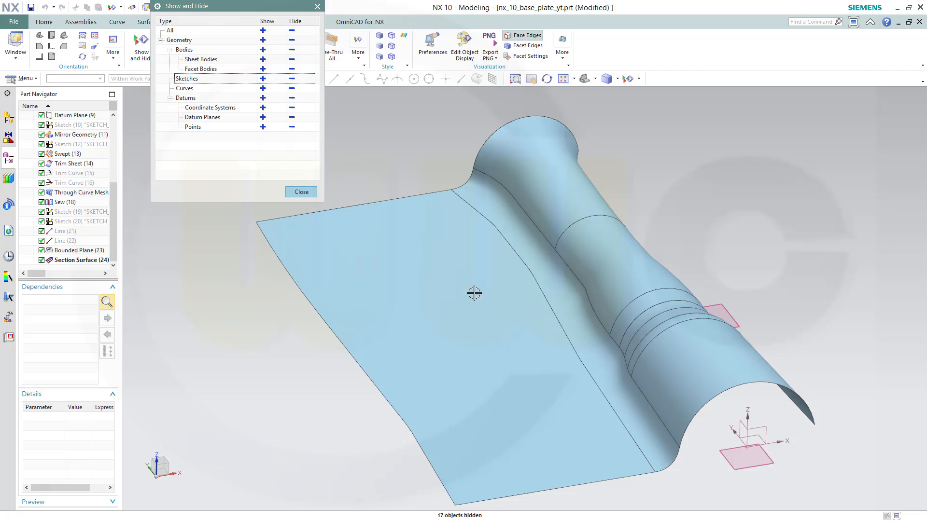
pyautogui.click(301, 192)
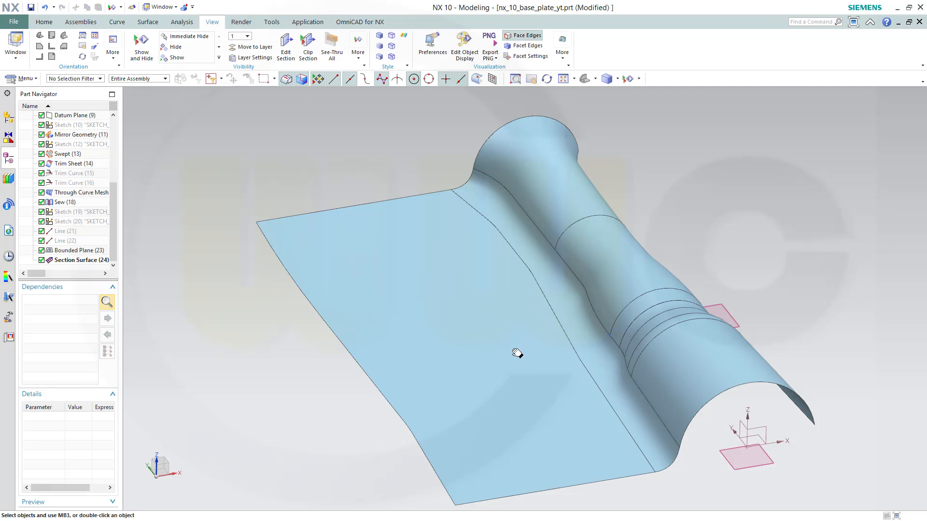
# Start a new Section Surface and set its type to Circular
pyautogui.keyDown('shift'); pyautogui.moveTo(517, 352); pyautogui.dragTo(527, 300, button='middle'); pyautogui.keyUp('shift')
pyautogui.moveTo(418, 318); pyautogui.dragTo(256, 215, button='middle')
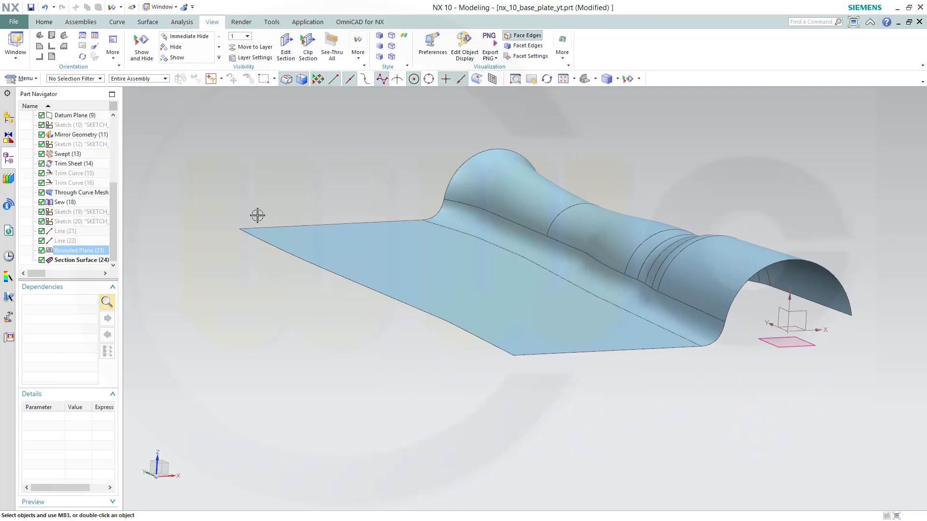
pyautogui.moveTo(330, 303); pyautogui.dragTo(285, 232, button='middle')
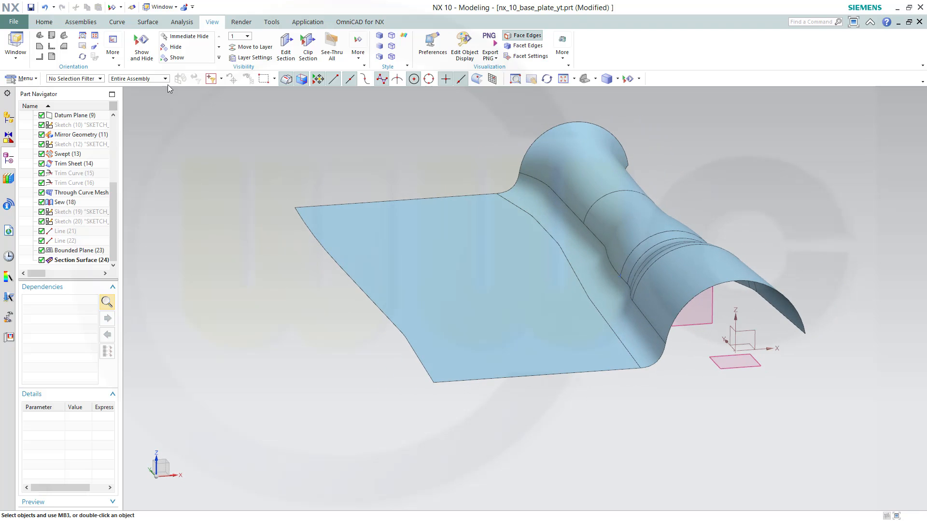
pyautogui.click(152, 22)
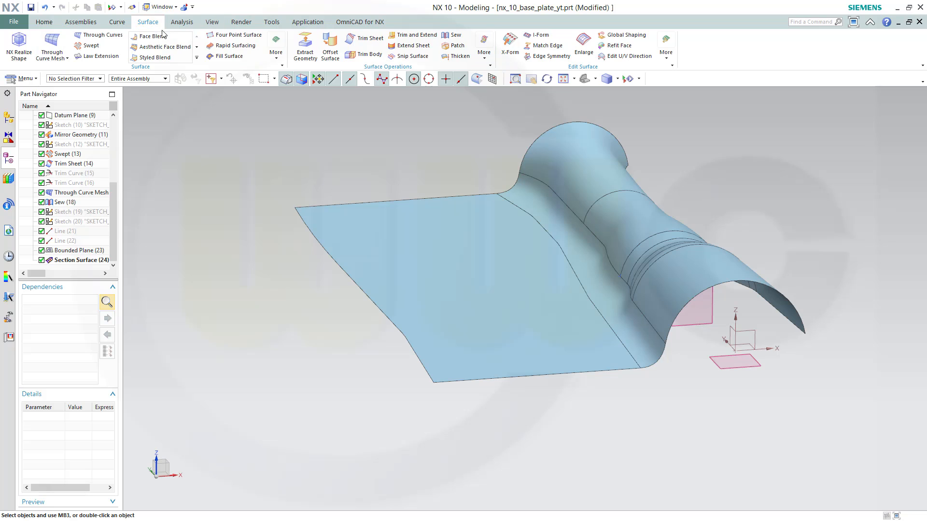
pyautogui.click(276, 54)
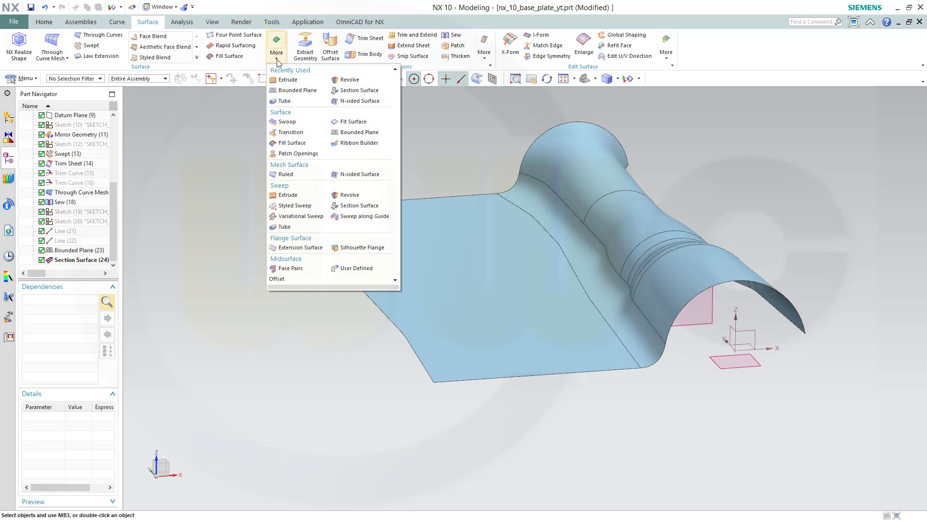
pyautogui.click(348, 91)
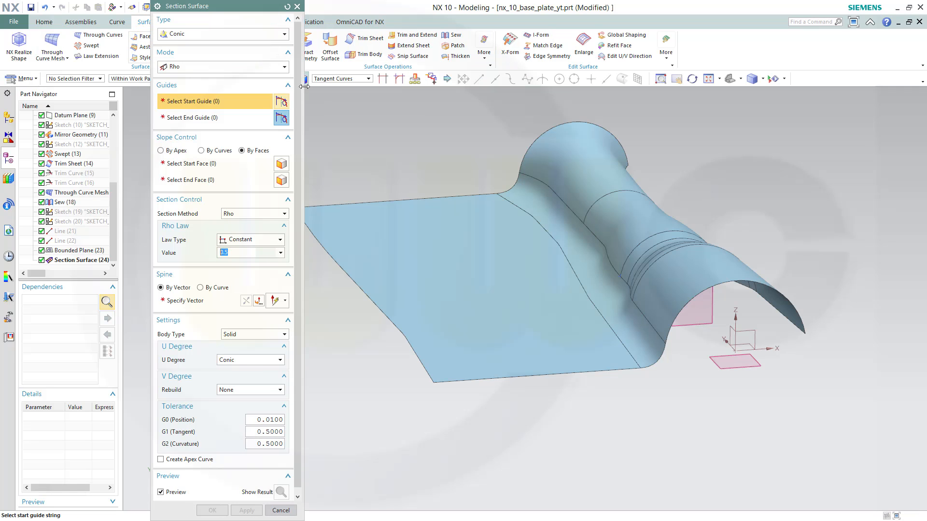
pyautogui.click(239, 33)
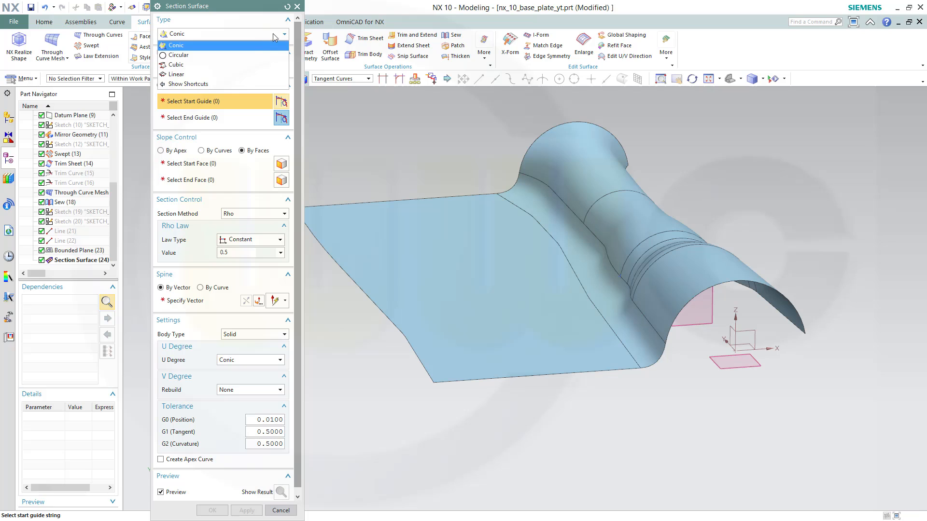
pyautogui.click(240, 54)
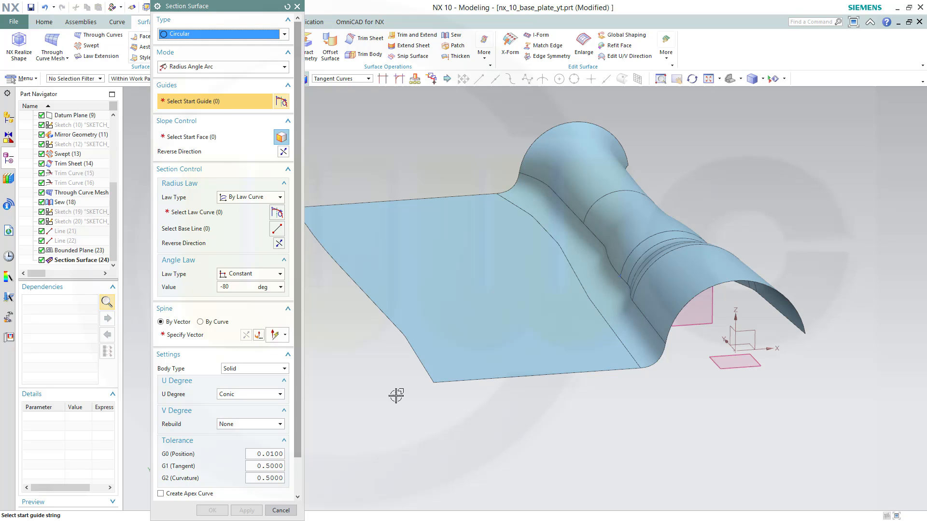
# Select the bounded plane's outer edge as the start guide and the bounded plane as the start face
pyautogui.click(426, 373)
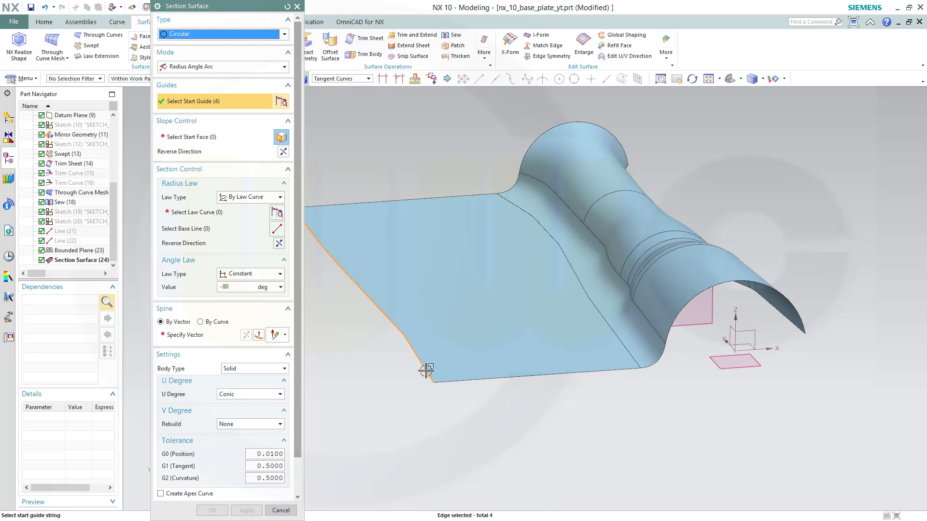
pyautogui.click(183, 137)
pyautogui.click(476, 354)
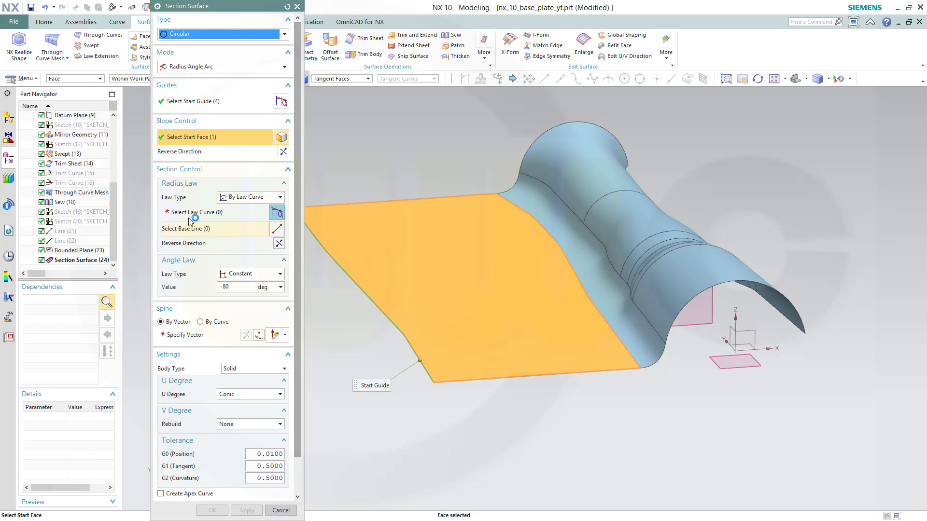
# Set the radius law to Constant at 50 mm and specify the spine vector
pyautogui.click(282, 196)
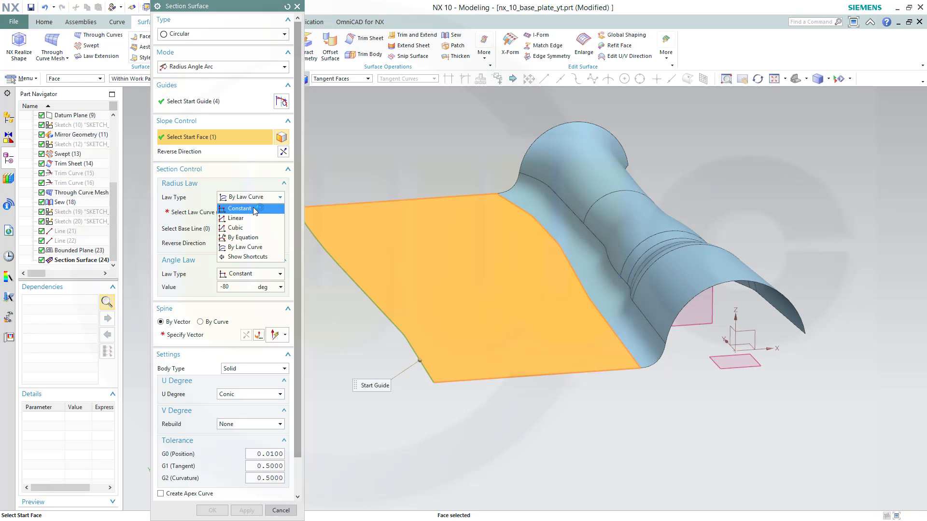
pyautogui.click(252, 206)
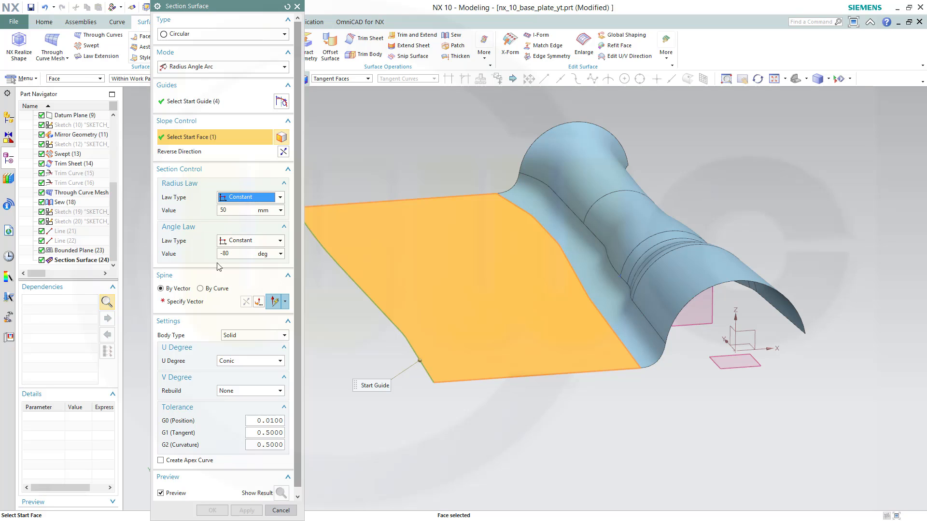
pyautogui.click(183, 302)
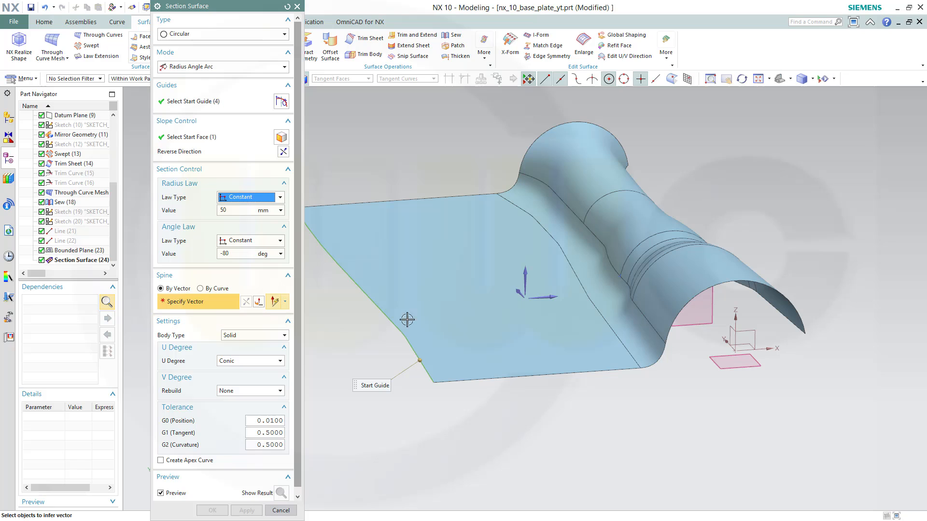
pyautogui.click(504, 296)
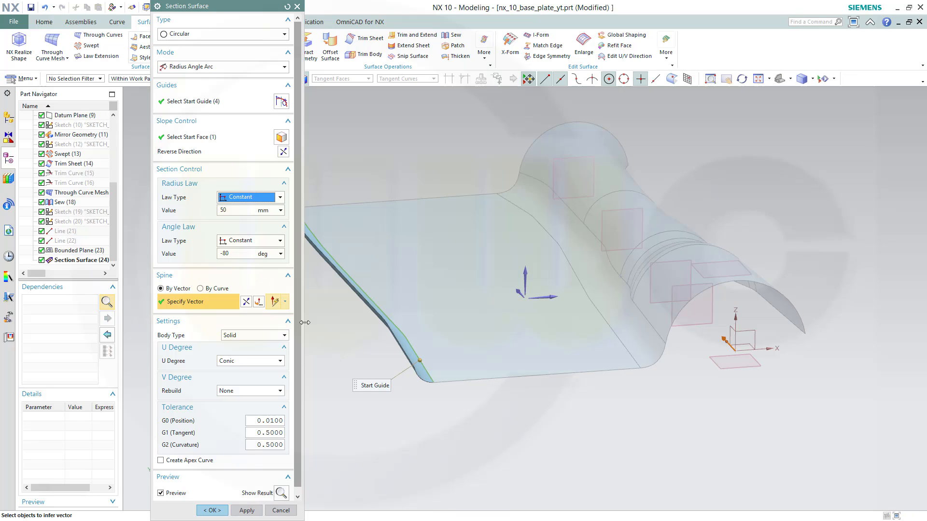
# Set the angle law value to -90 deg
pyautogui.moveTo(247, 253); pyautogui.dragTo(189, 252)
pyautogui.moveTo(319, 357); pyautogui.dragTo(301, 341, button='middle')
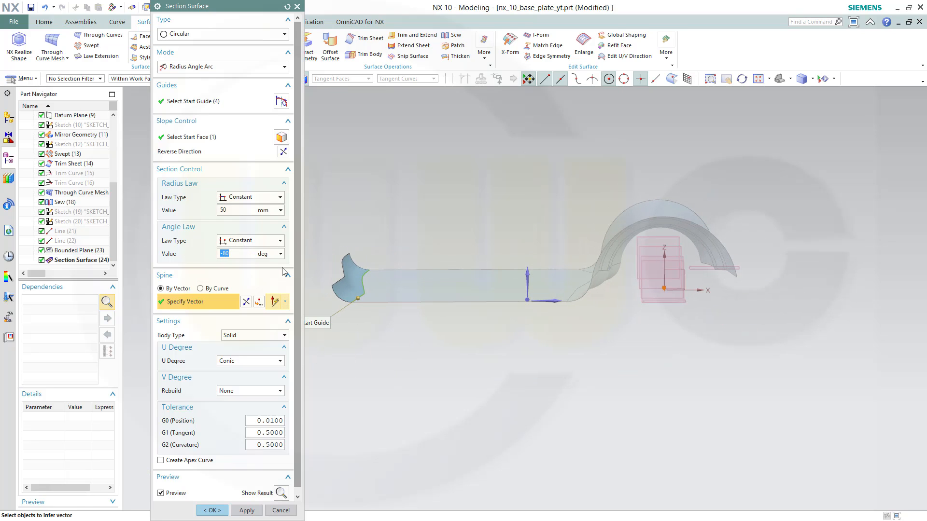
pyautogui.write('-90')
pyautogui.press('Tab')
# Set the body type to Sheet and create the circular section surface
pyautogui.moveTo(386, 304); pyautogui.dragTo(362, 384, button='middle')
pyautogui.click(284, 335)
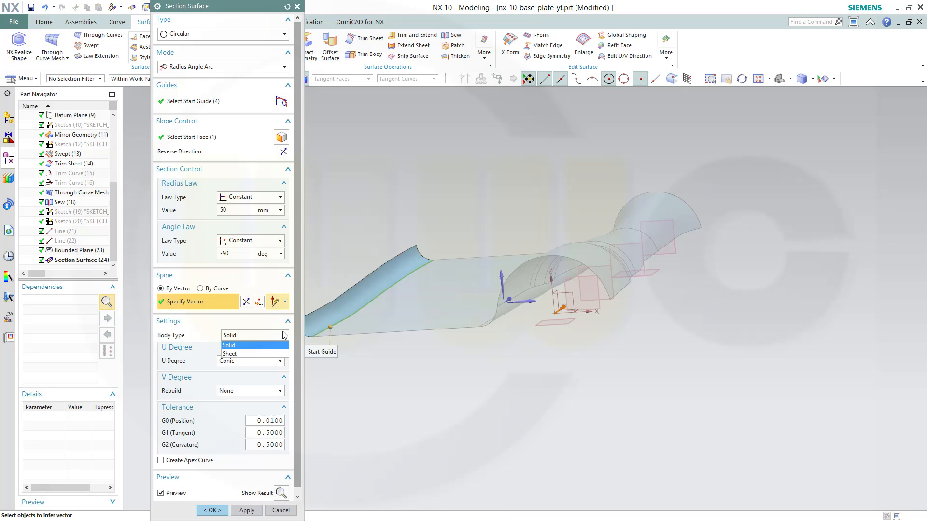
pyautogui.click(252, 354)
pyautogui.click(211, 510)
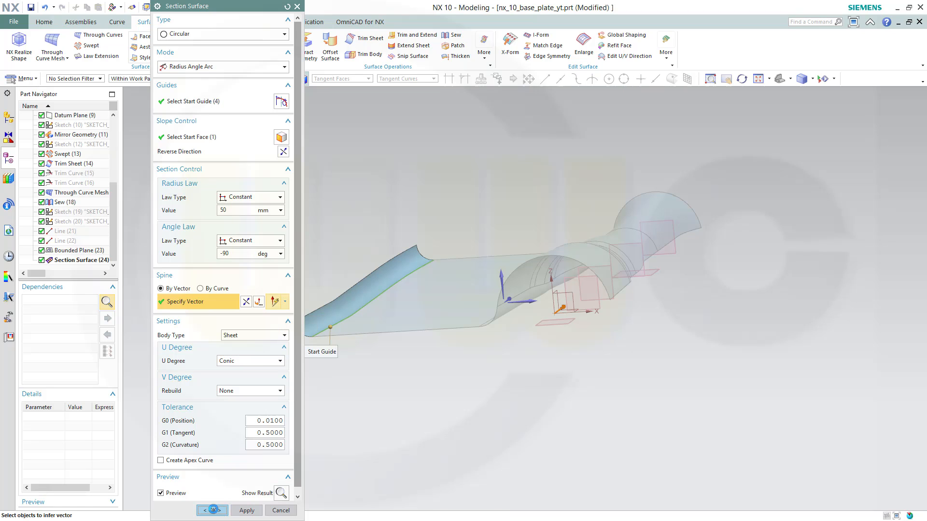
# Sew the new circular section surface as target with the adjoining plate sheet as tool
pyautogui.moveTo(459, 434)
pyautogui.mouseDown(button='middle')
pyautogui.moveTo(480, 442)
pyautogui.moveTo(468, 437)
pyautogui.mouseUp(button='middle')
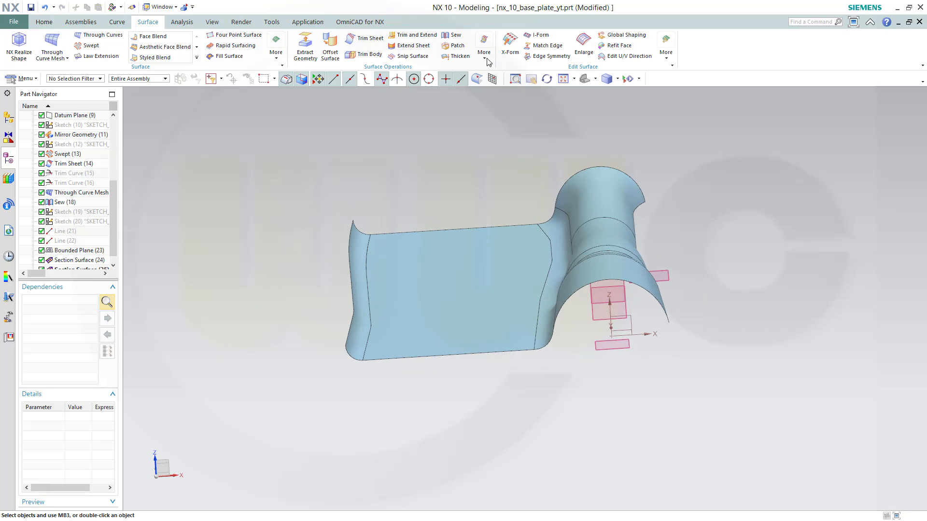
pyautogui.click(454, 35)
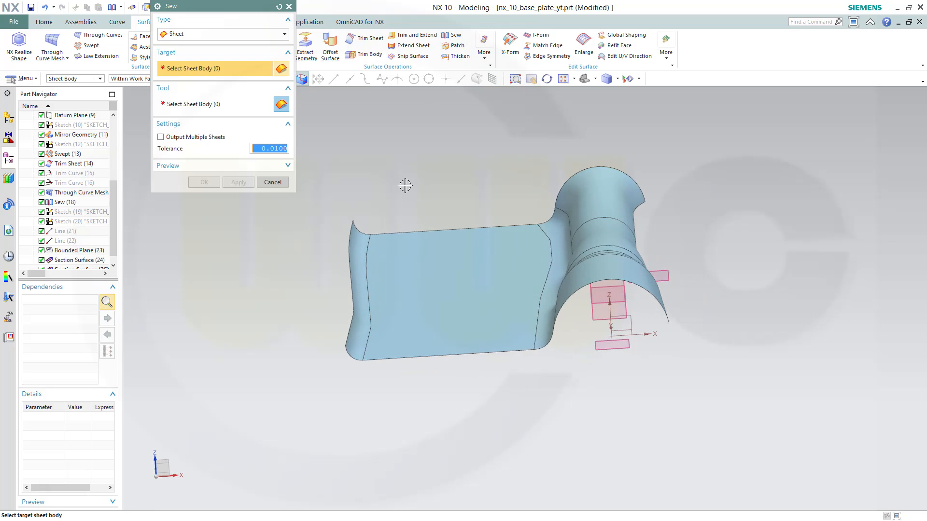
pyautogui.click(359, 261)
pyautogui.click(410, 261)
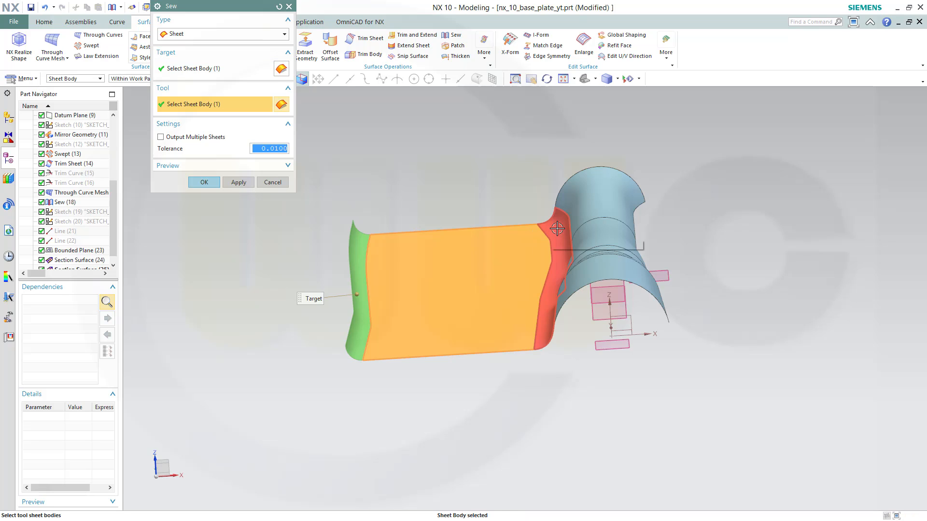
pyautogui.click(204, 182)
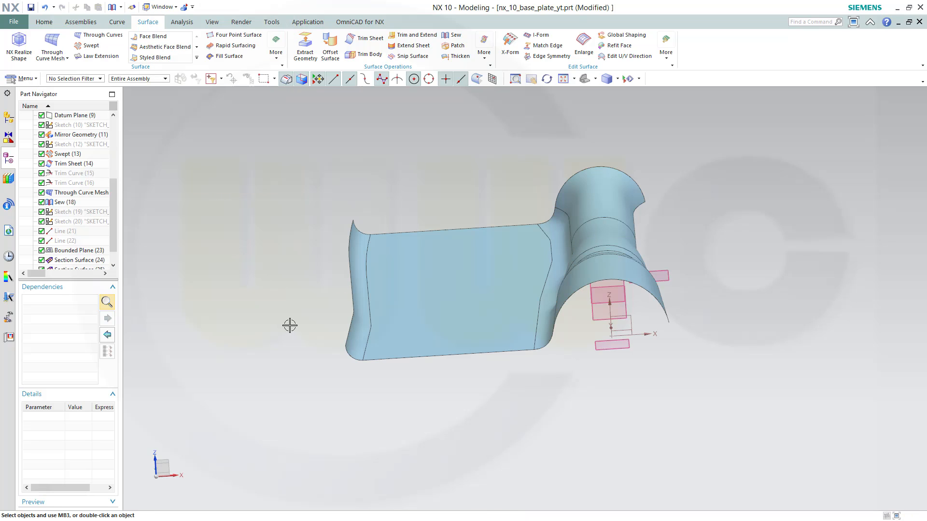
# Mirror the sewn body Sew (26) about the YZ datum plane with Mirror Geometry
pyautogui.moveTo(289, 326); pyautogui.dragTo(270, 289, button='middle')
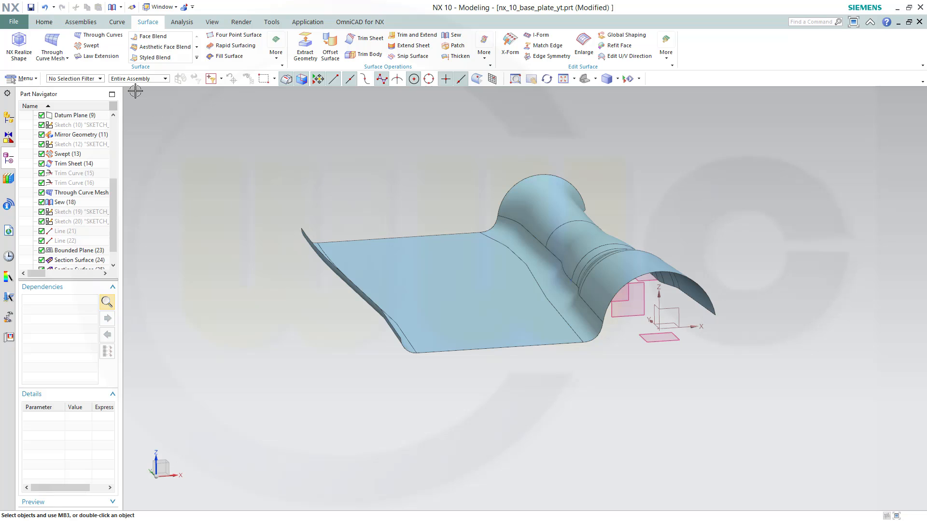
pyautogui.click(44, 21)
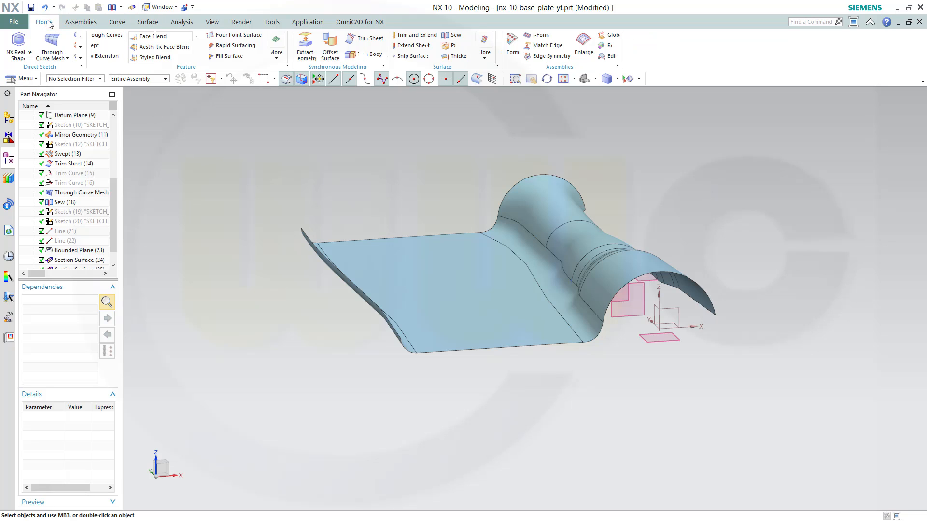
pyautogui.click(283, 54)
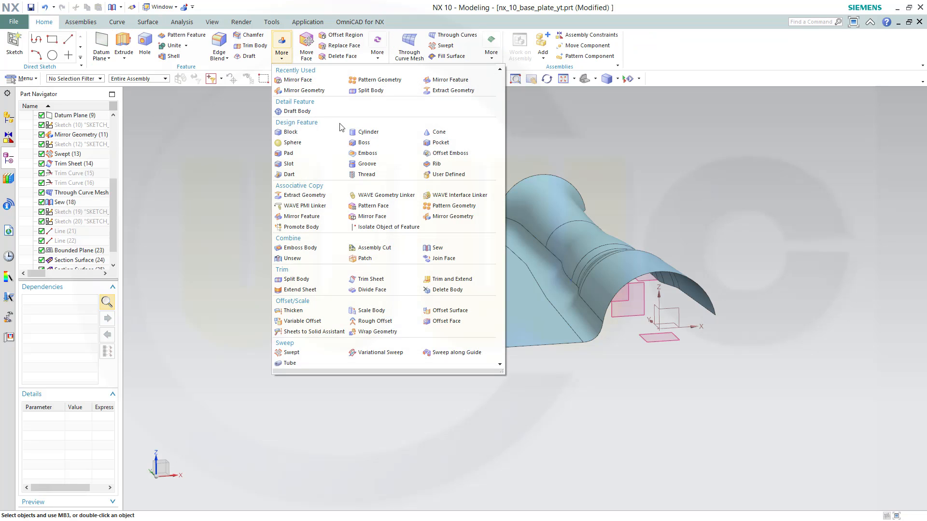
pyautogui.click(436, 218)
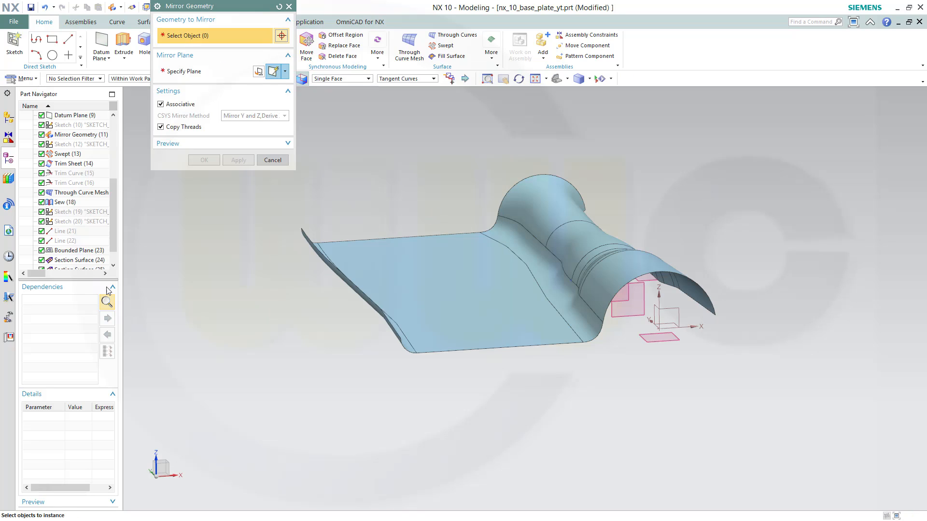
pyautogui.scroll(-1, 102, 255)
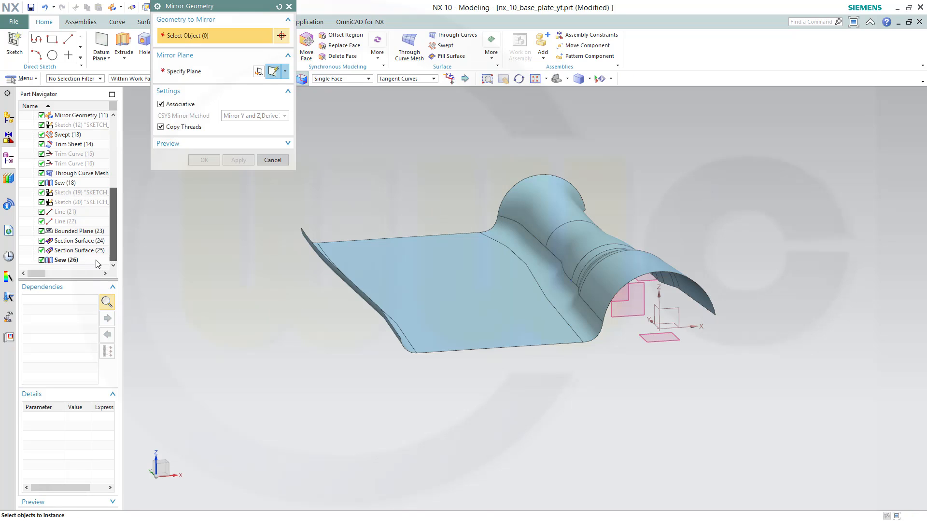
pyautogui.click(66, 260)
pyautogui.moveTo(535, 390); pyautogui.dragTo(504, 384, button='middle')
pyautogui.click(203, 71)
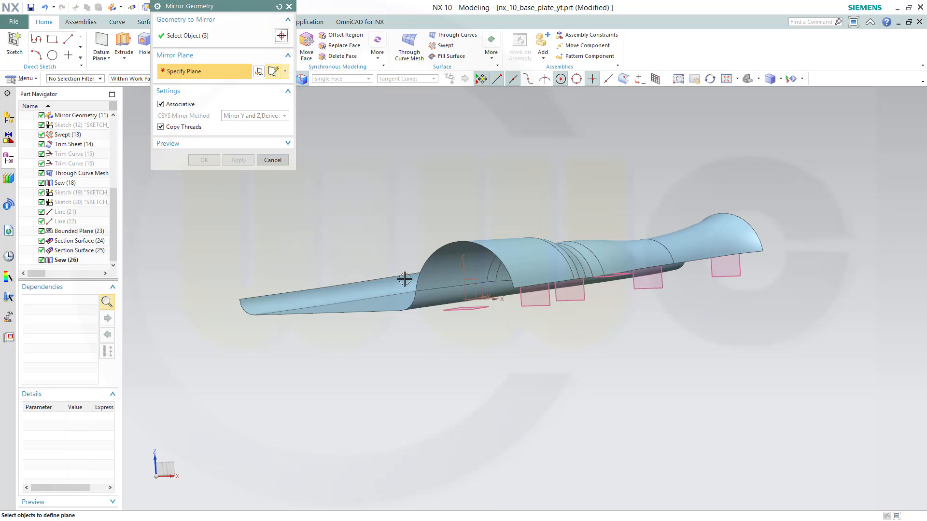
pyautogui.moveTo(467, 348); pyautogui.dragTo(467, 369, button='middle')
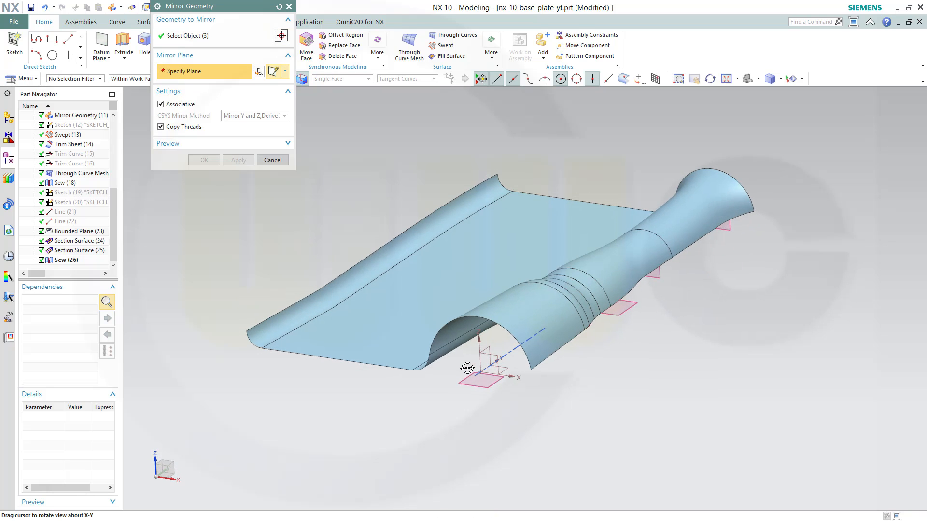
pyautogui.click(486, 350)
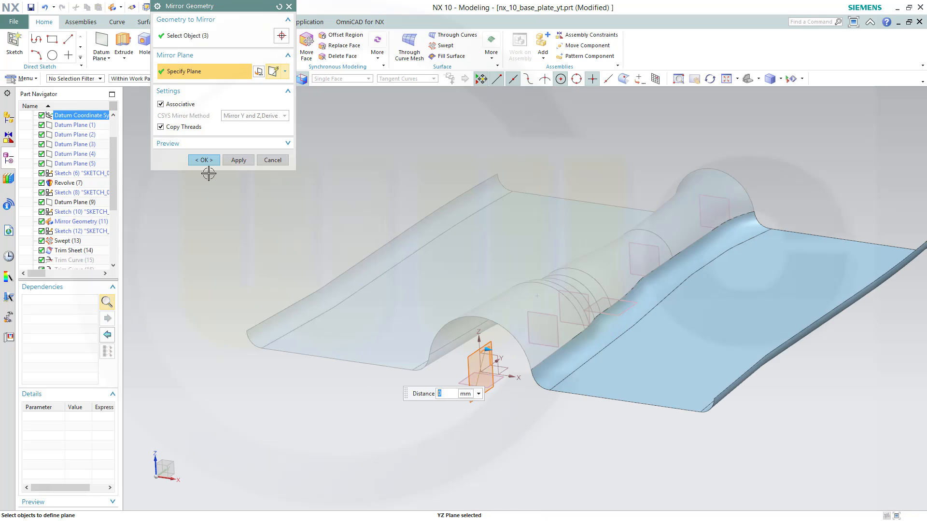
pyautogui.click(203, 160)
# Sew the mirrored half as target with the two remaining sheet bodies as tools
pyautogui.moveTo(290, 333); pyautogui.dragTo(502, 506, button='middle')
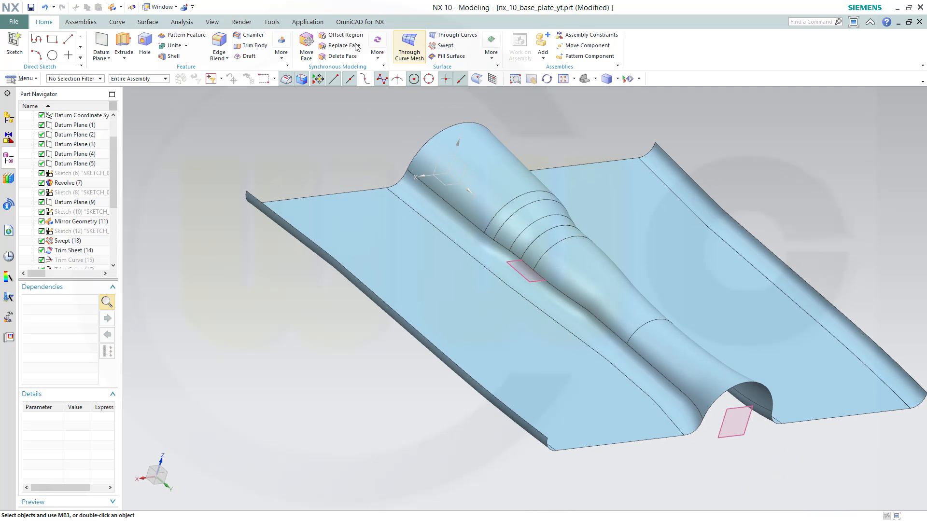
pyautogui.click(148, 22)
pyautogui.click(455, 35)
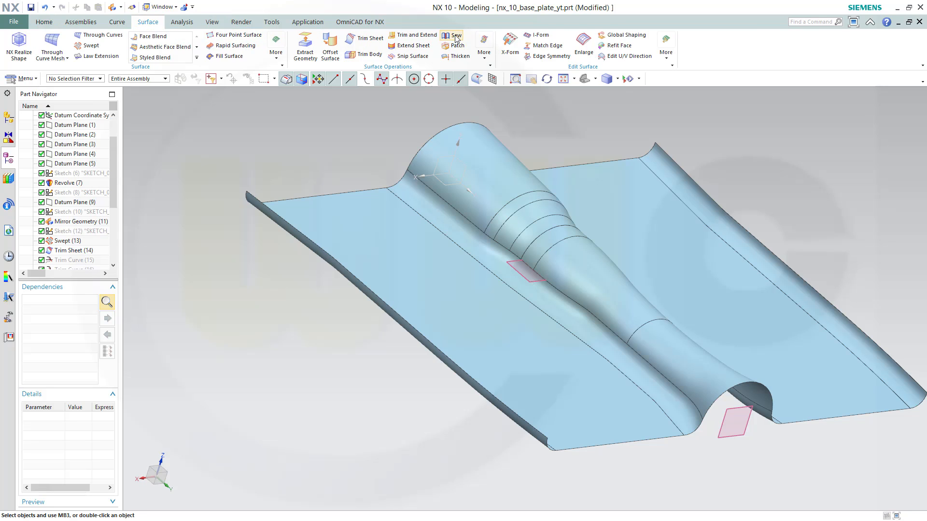
pyautogui.click(500, 341)
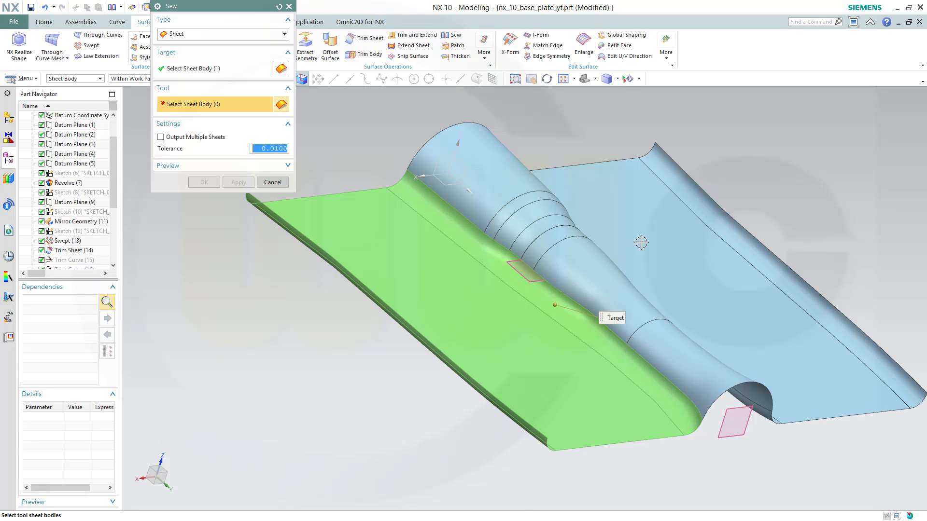
pyautogui.click(711, 269)
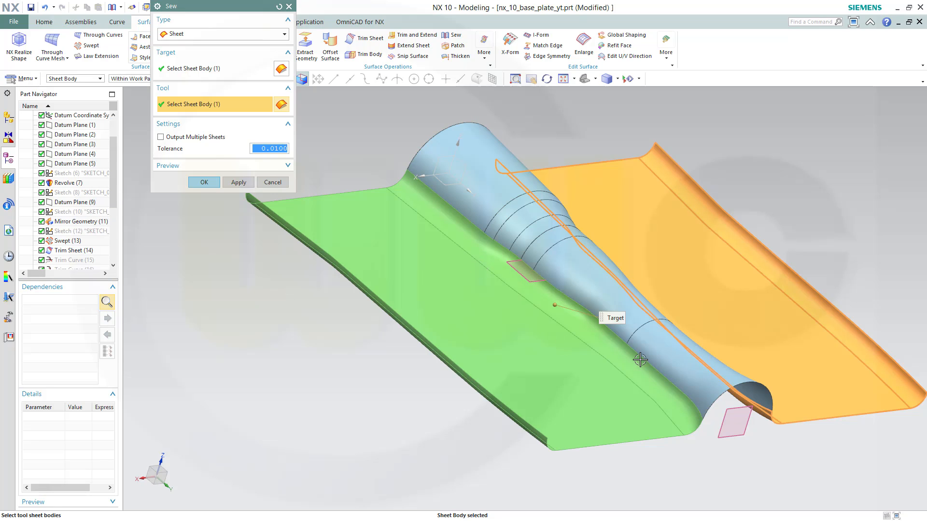
pyautogui.click(676, 360)
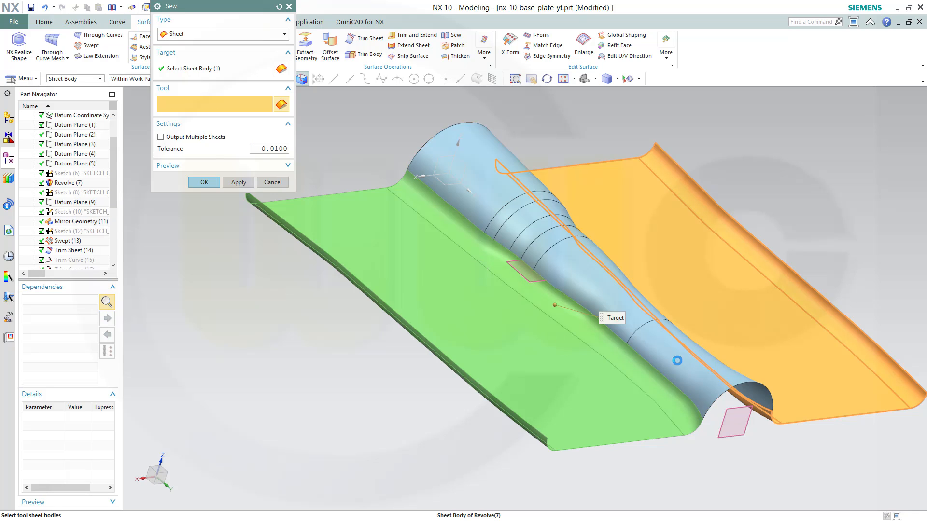
pyautogui.click(201, 186)
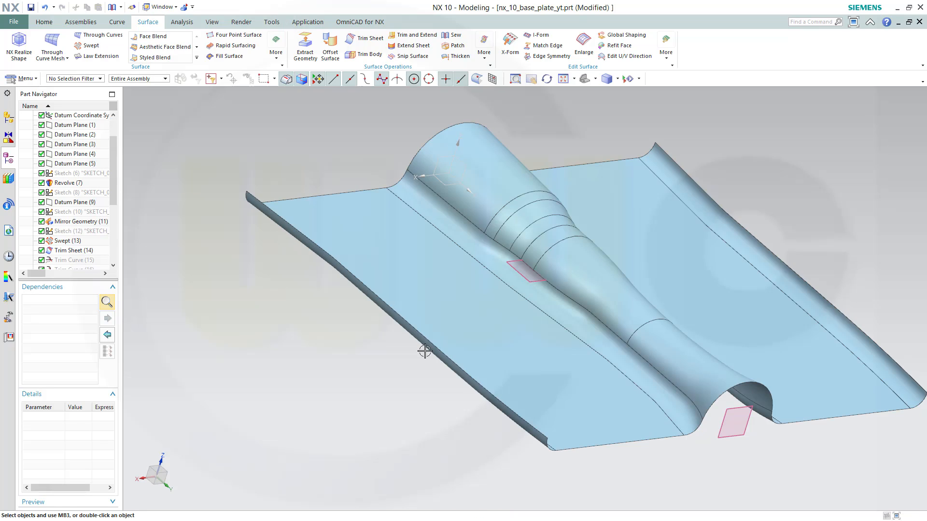
# Examine the completed sewn base plate from several angles
pyautogui.moveTo(425, 352); pyautogui.dragTo(720, 224, button='middle')
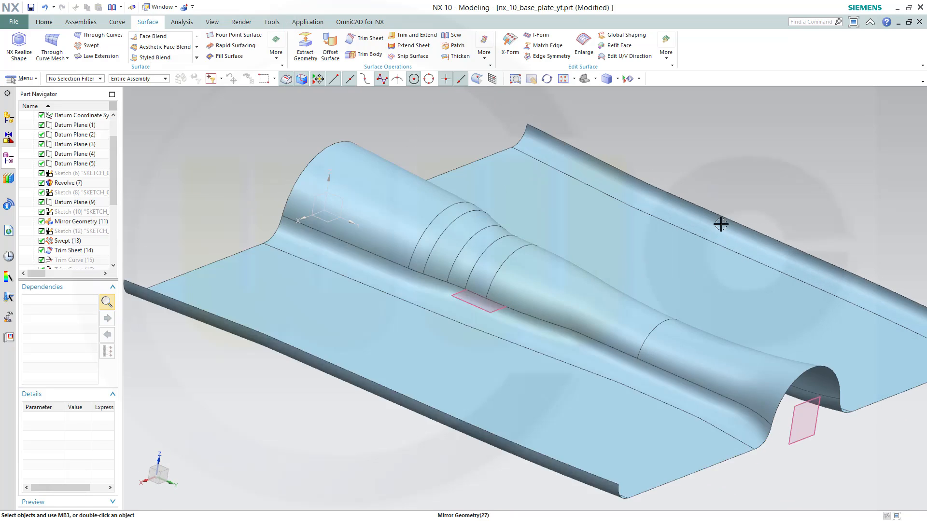
pyautogui.scroll(-3, 695, 240)
pyautogui.moveTo(682, 279); pyautogui.dragTo(460, 229, button='middle')
pyautogui.scroll(3, 660, 277)
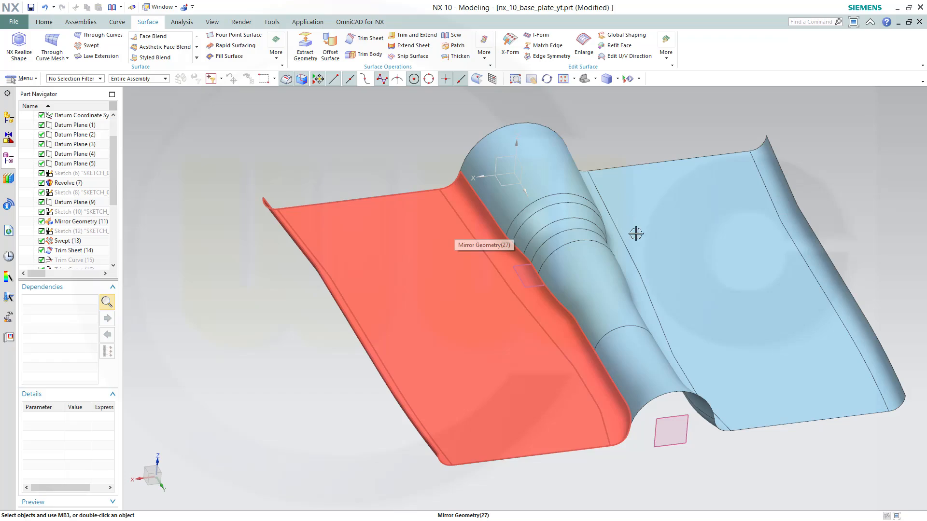
pyautogui.moveTo(693, 277); pyautogui.dragTo(719, 268, button='middle')
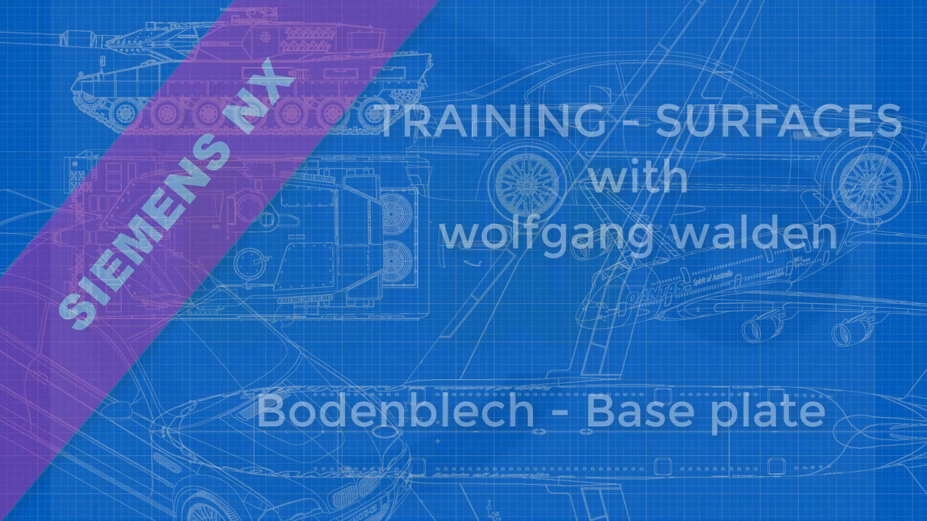